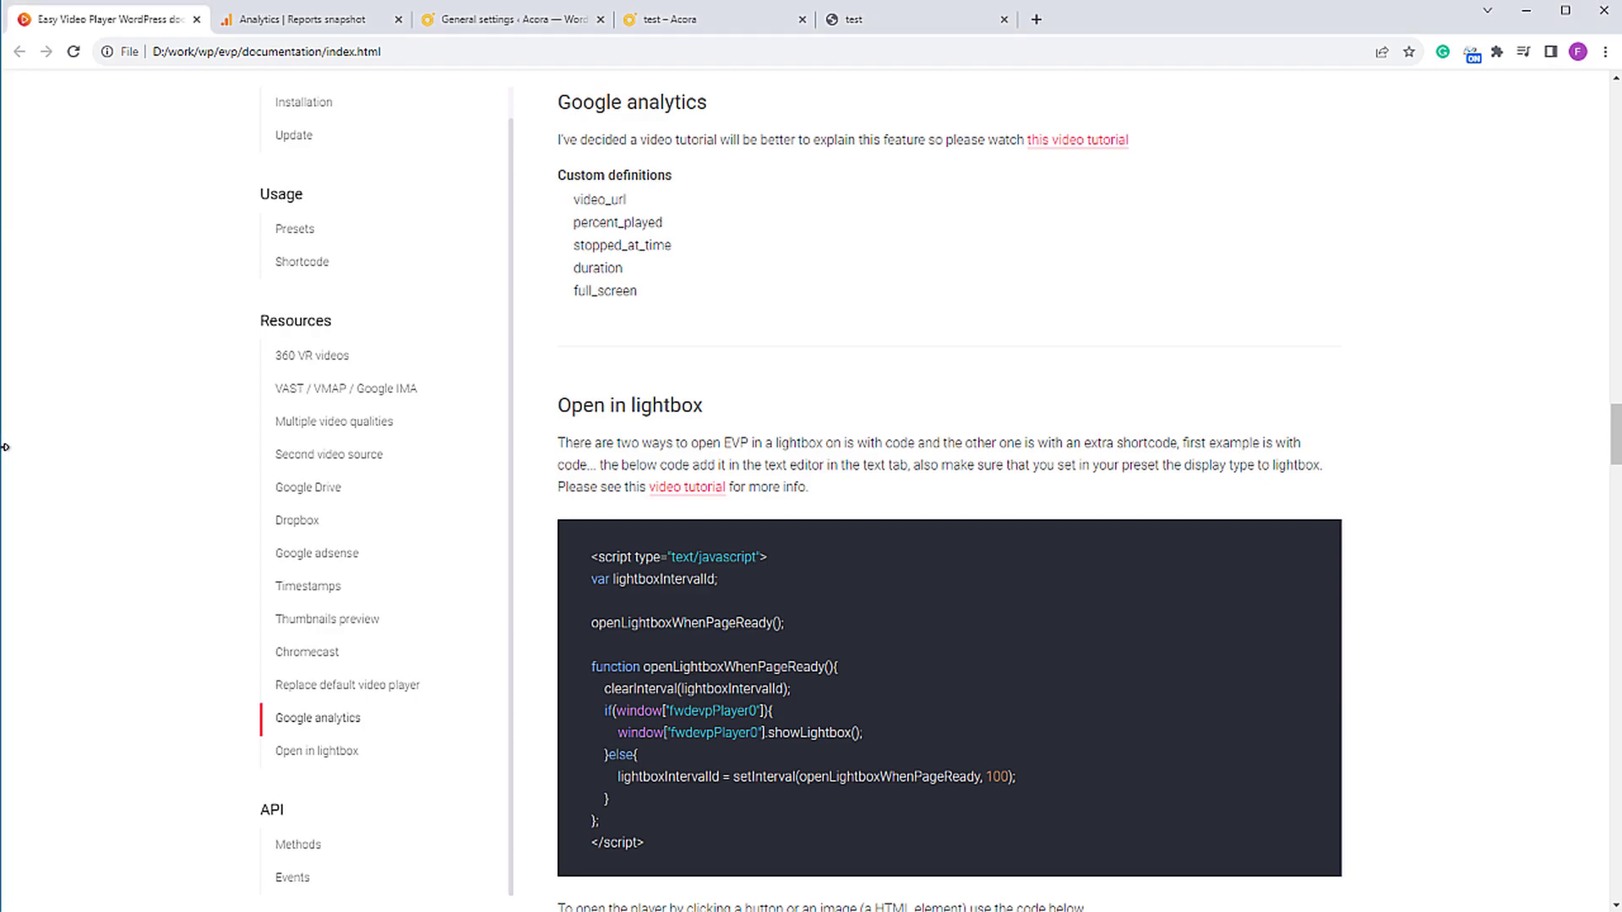
Step: Switch to Google Analytics and look through the properties available in the test2 account
{"action": "left_click_drag", "start_coordinate": [4, 447], "coordinate": [4, 447]}
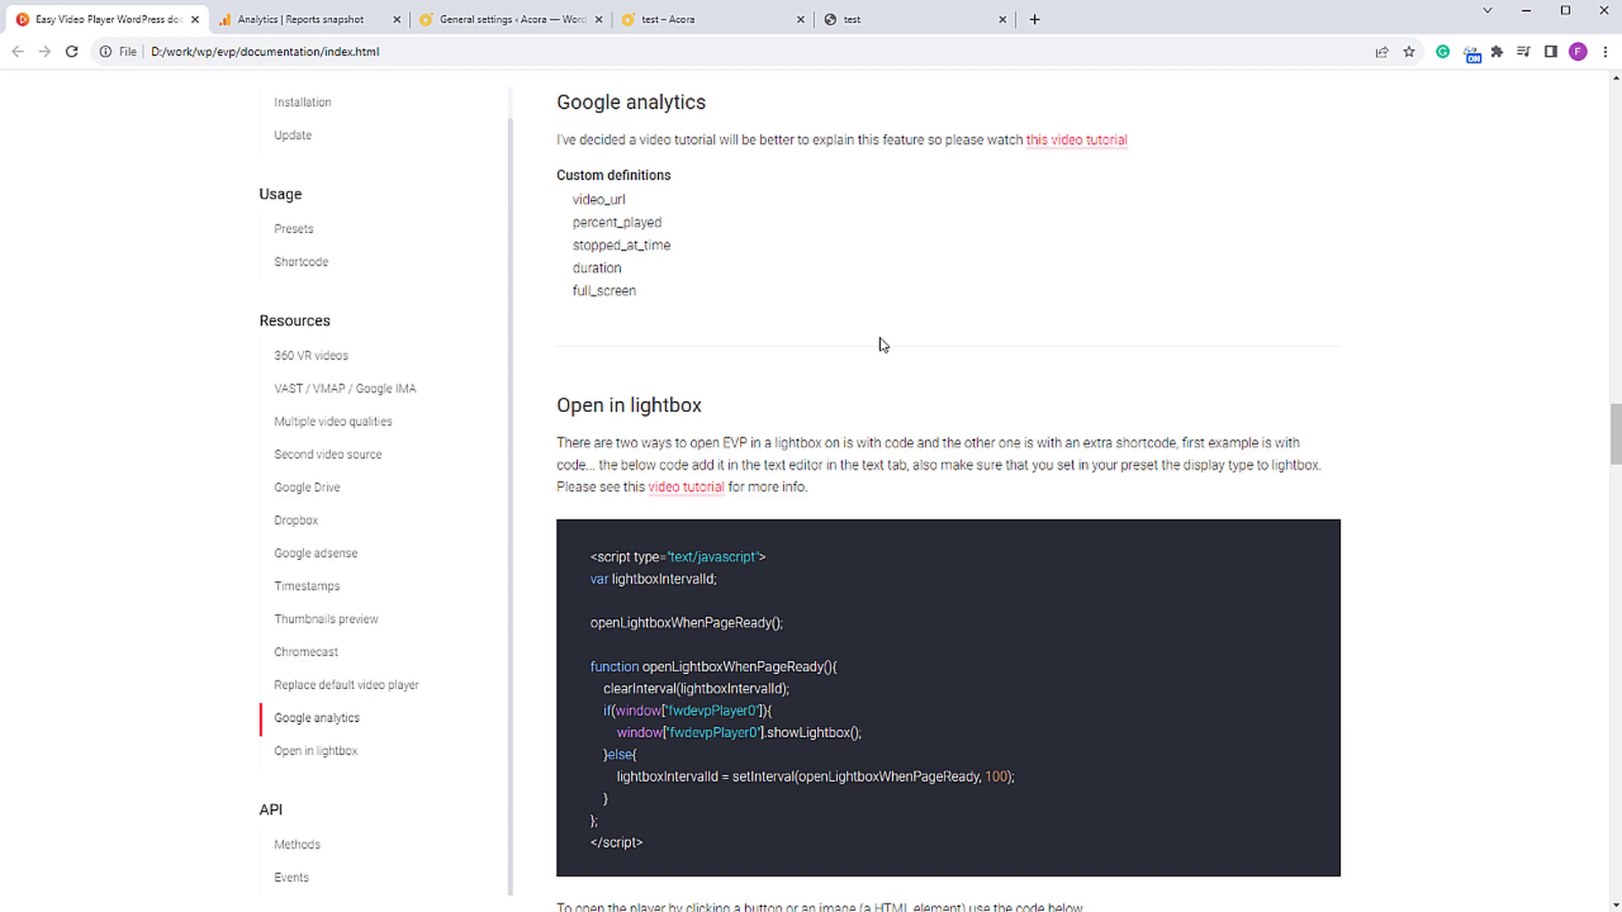
{"action": "left_click", "coordinate": [308, 19]}
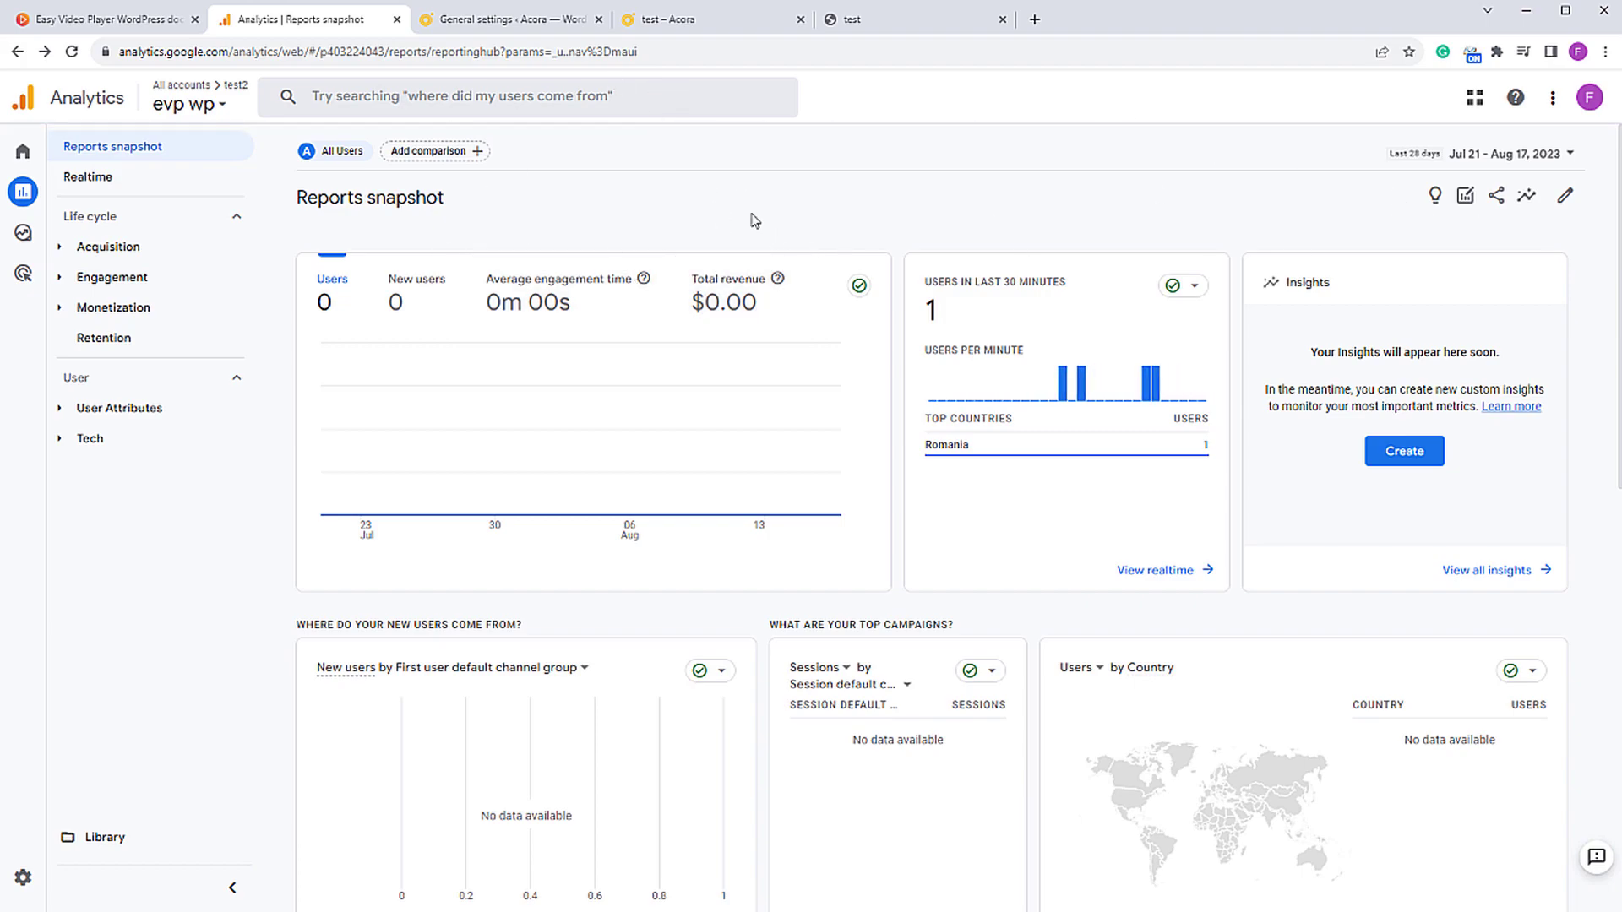
{"action": "left_click", "coordinate": [170, 107]}
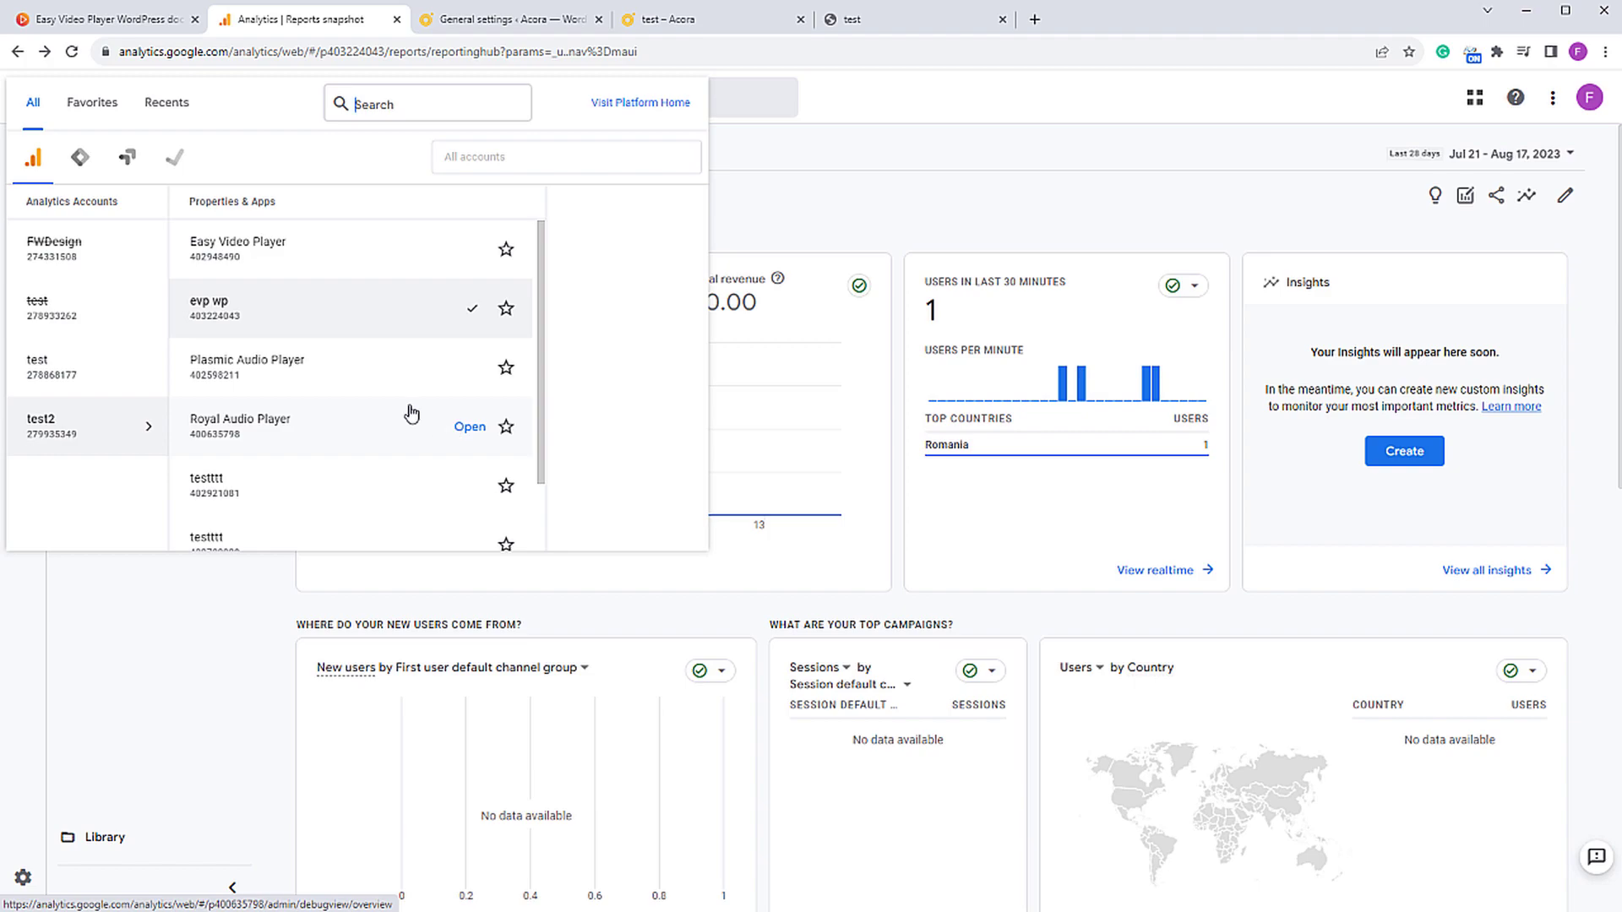
{"action": "left_click", "coordinate": [196, 654]}
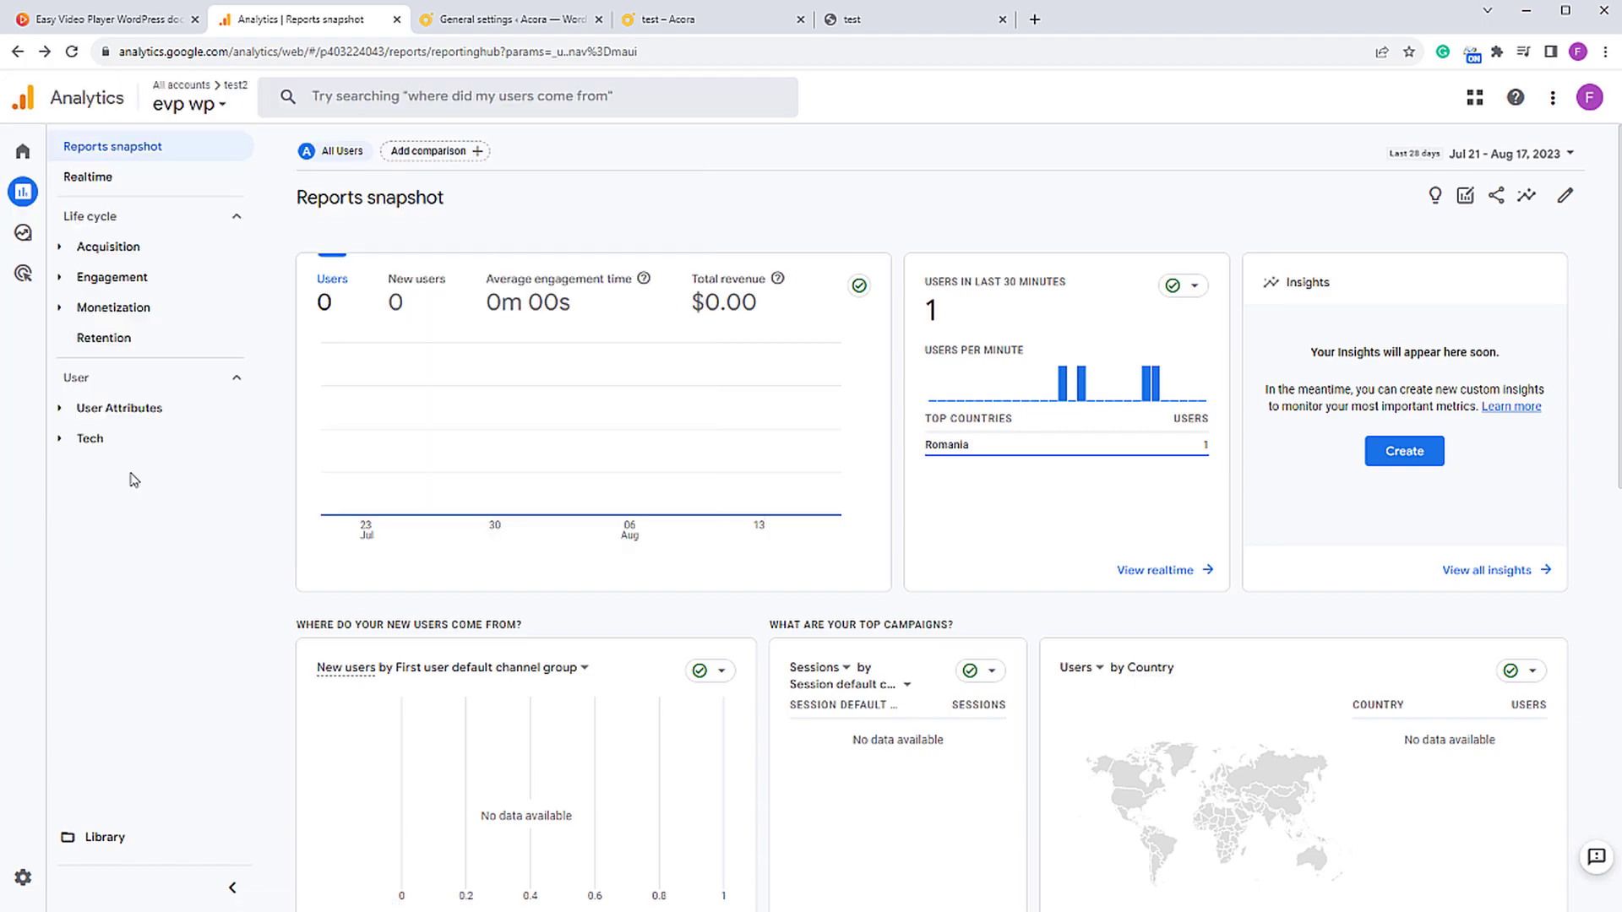
Step: Start a new property named 1234 from the account's administration area and continue to the business details
{"action": "mouse_move", "coordinate": [37, 734]}
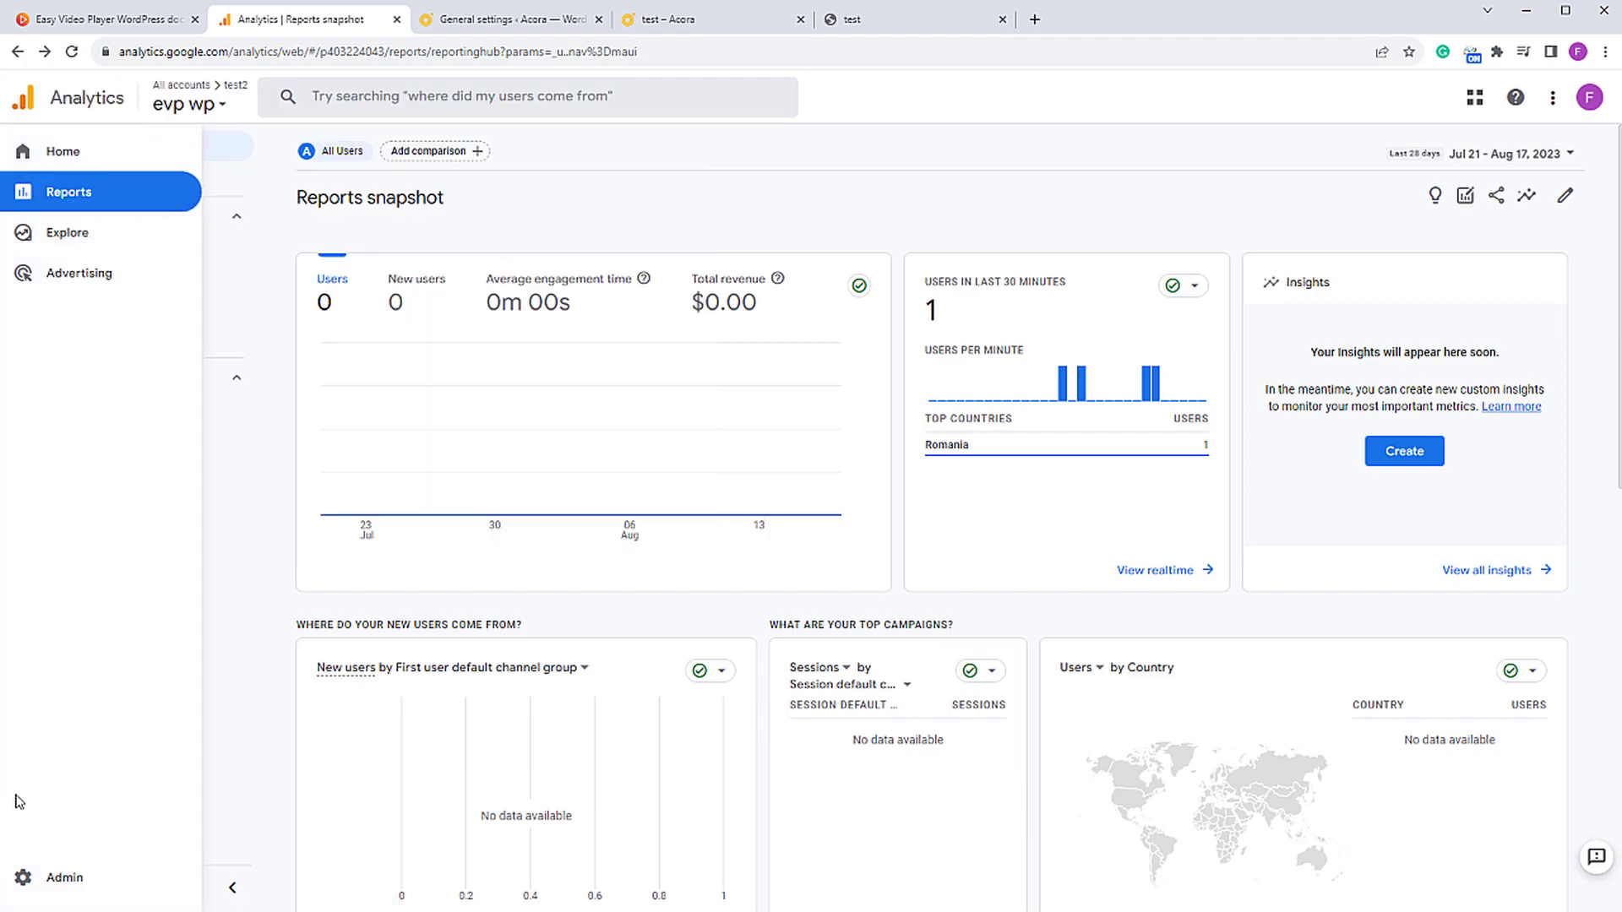
{"action": "left_click", "coordinate": [34, 885]}
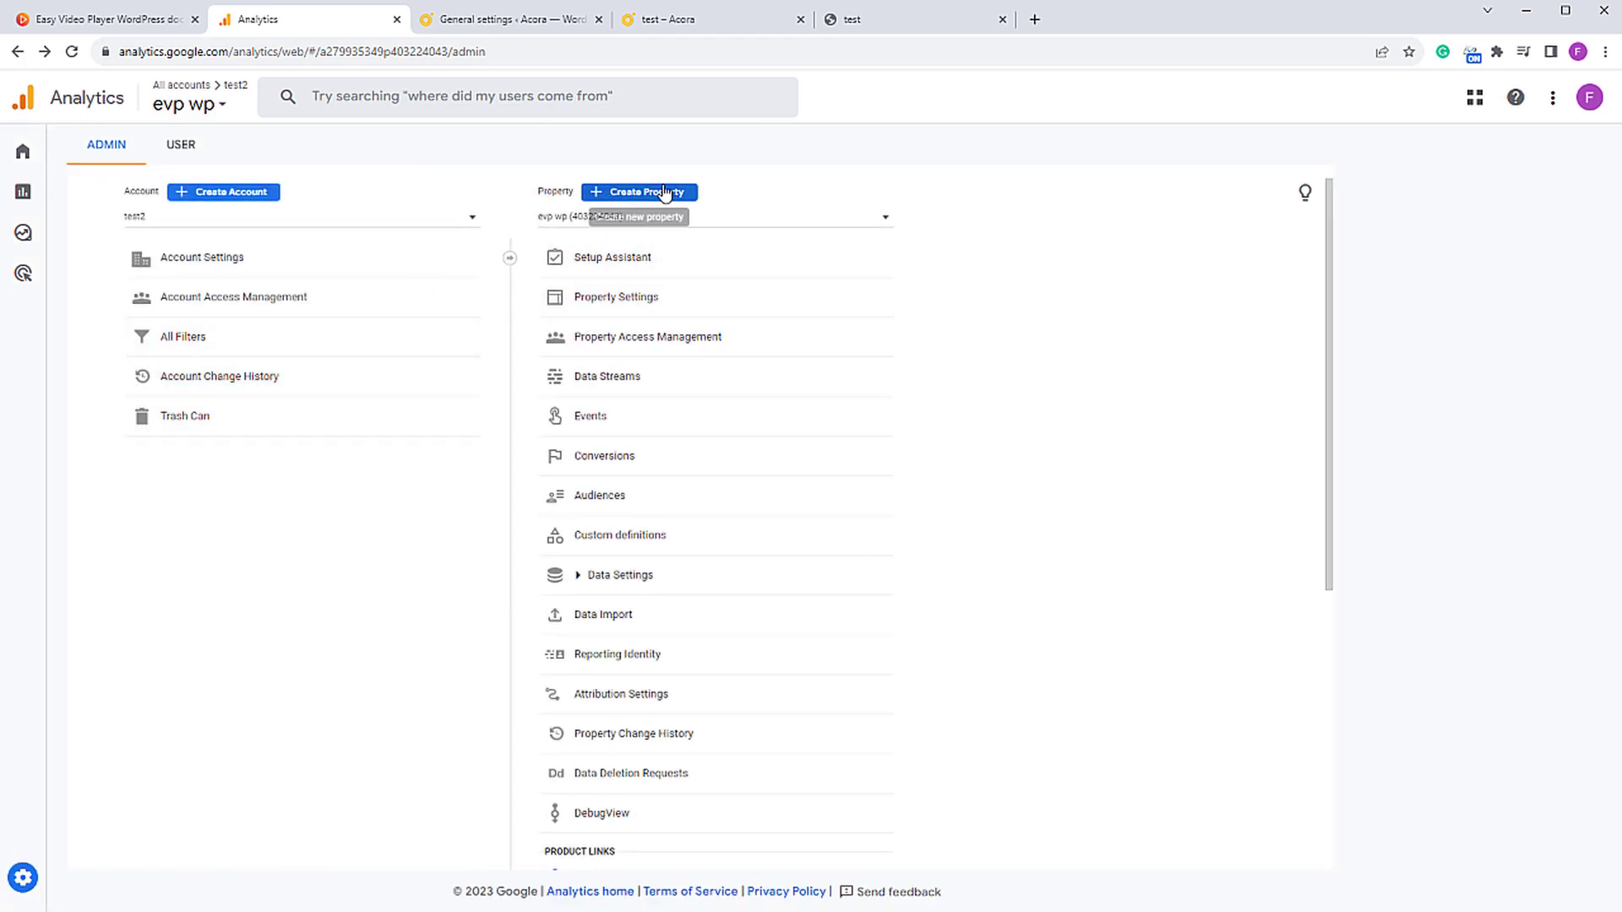
{"action": "left_click", "coordinate": [665, 193]}
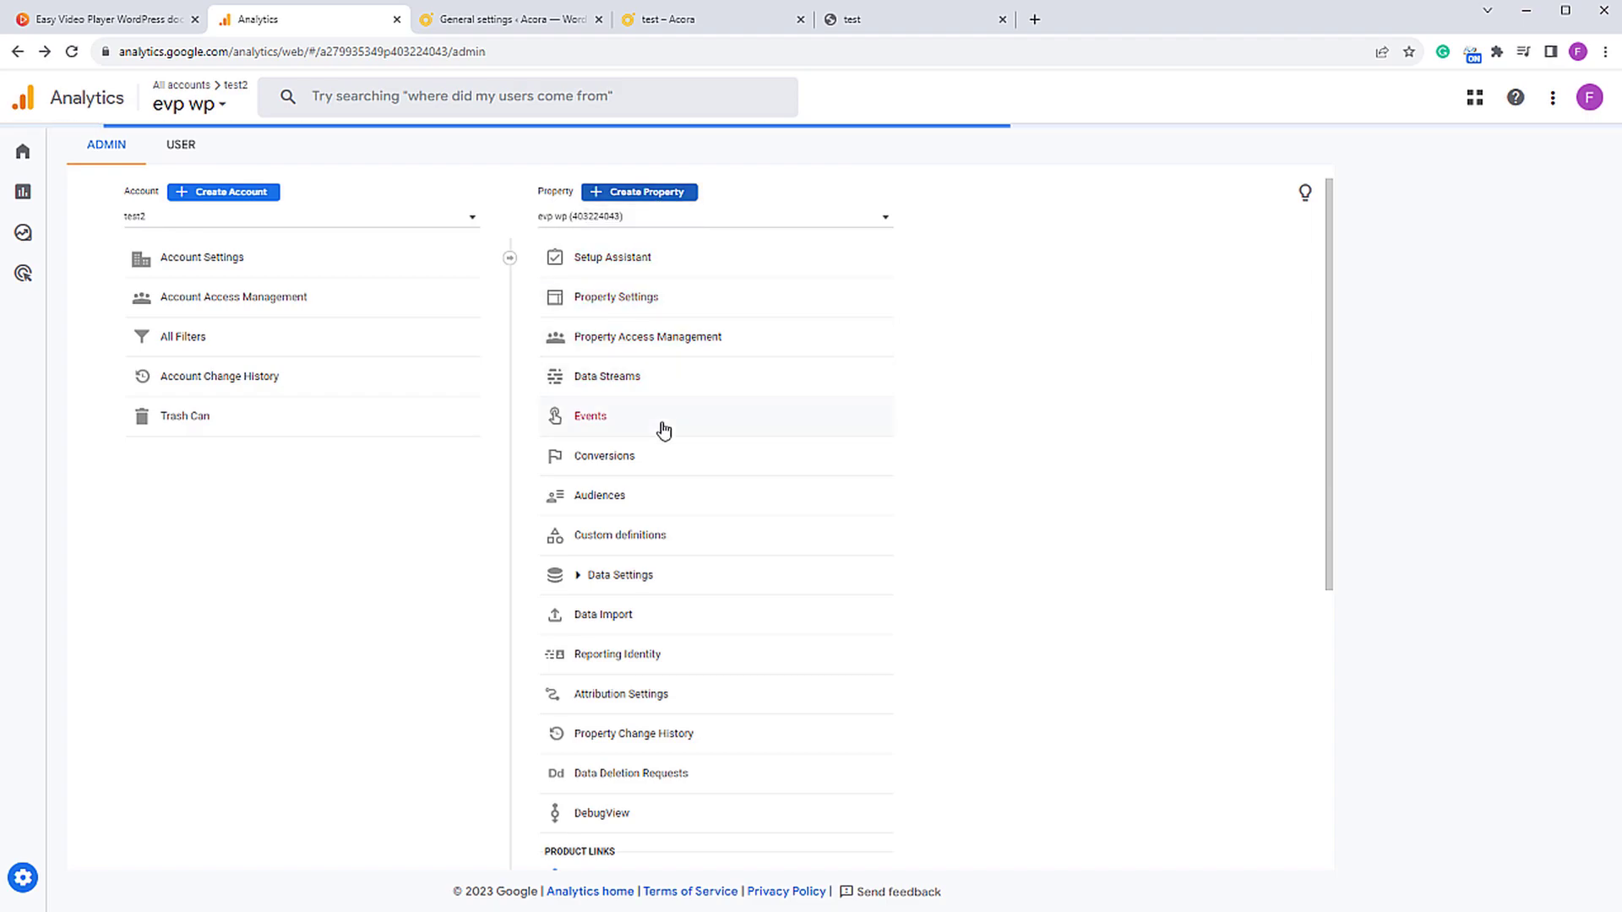
{"action": "left_click", "coordinate": [620, 479]}
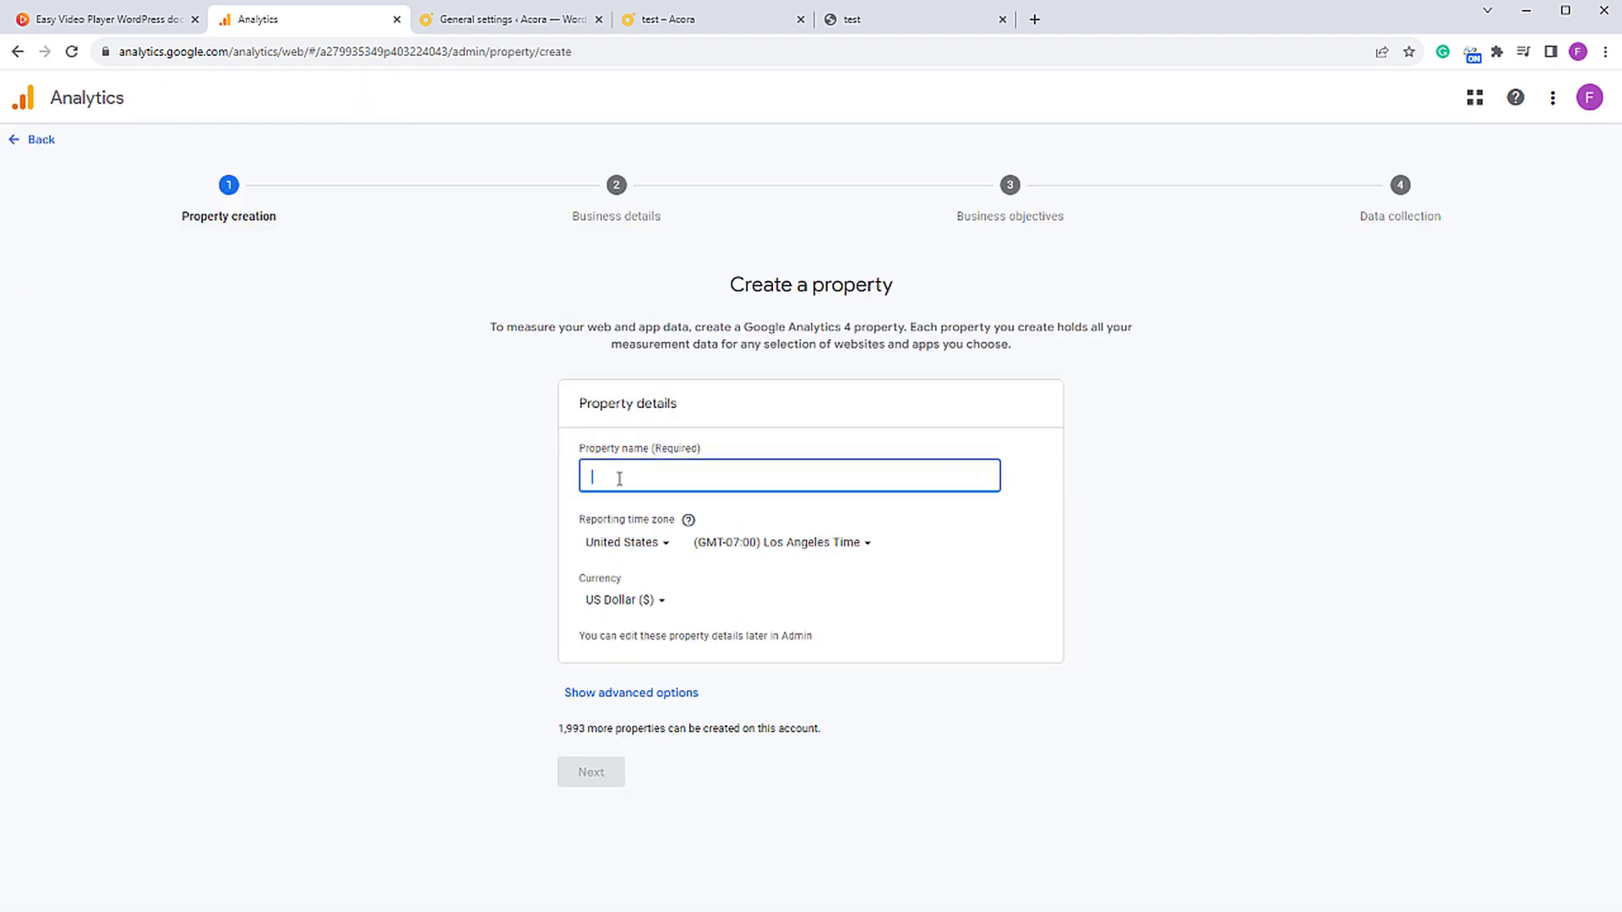
{"action": "type", "text": "1234"}
{"action": "left_click_drag", "start_coordinate": [643, 472], "coordinate": [564, 487]}
{"action": "left_click", "coordinate": [591, 772]}
Step: Describe the business as Small - 1 to 10 employees in the Computers & Electronics industry, and continue
{"action": "left_click", "coordinate": [588, 532]}
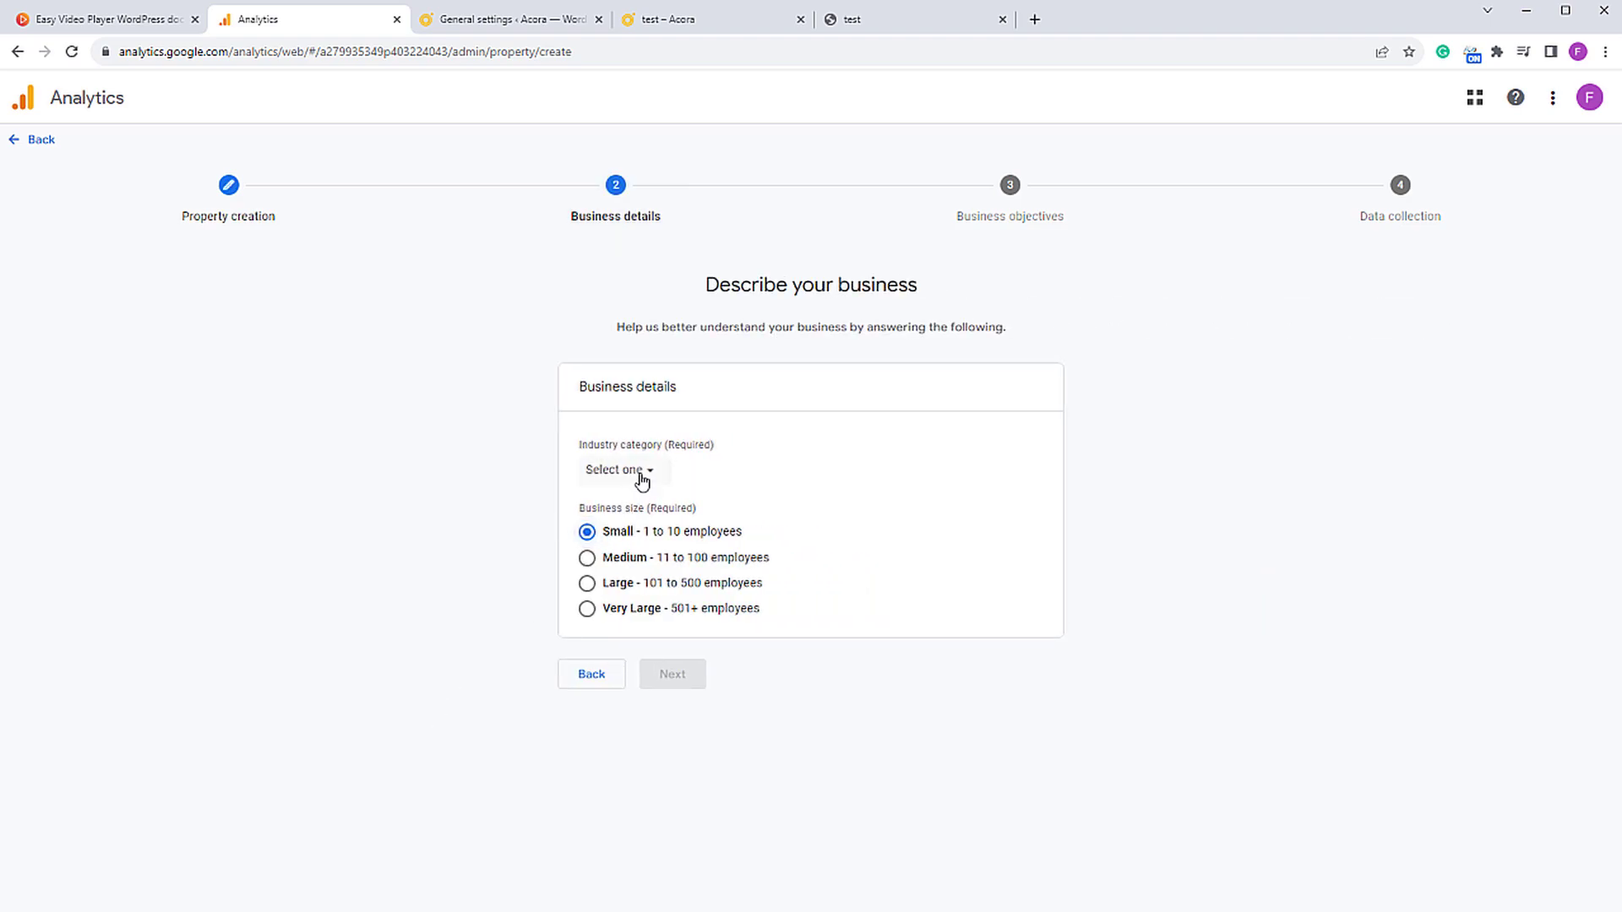
{"action": "left_click", "coordinate": [642, 481]}
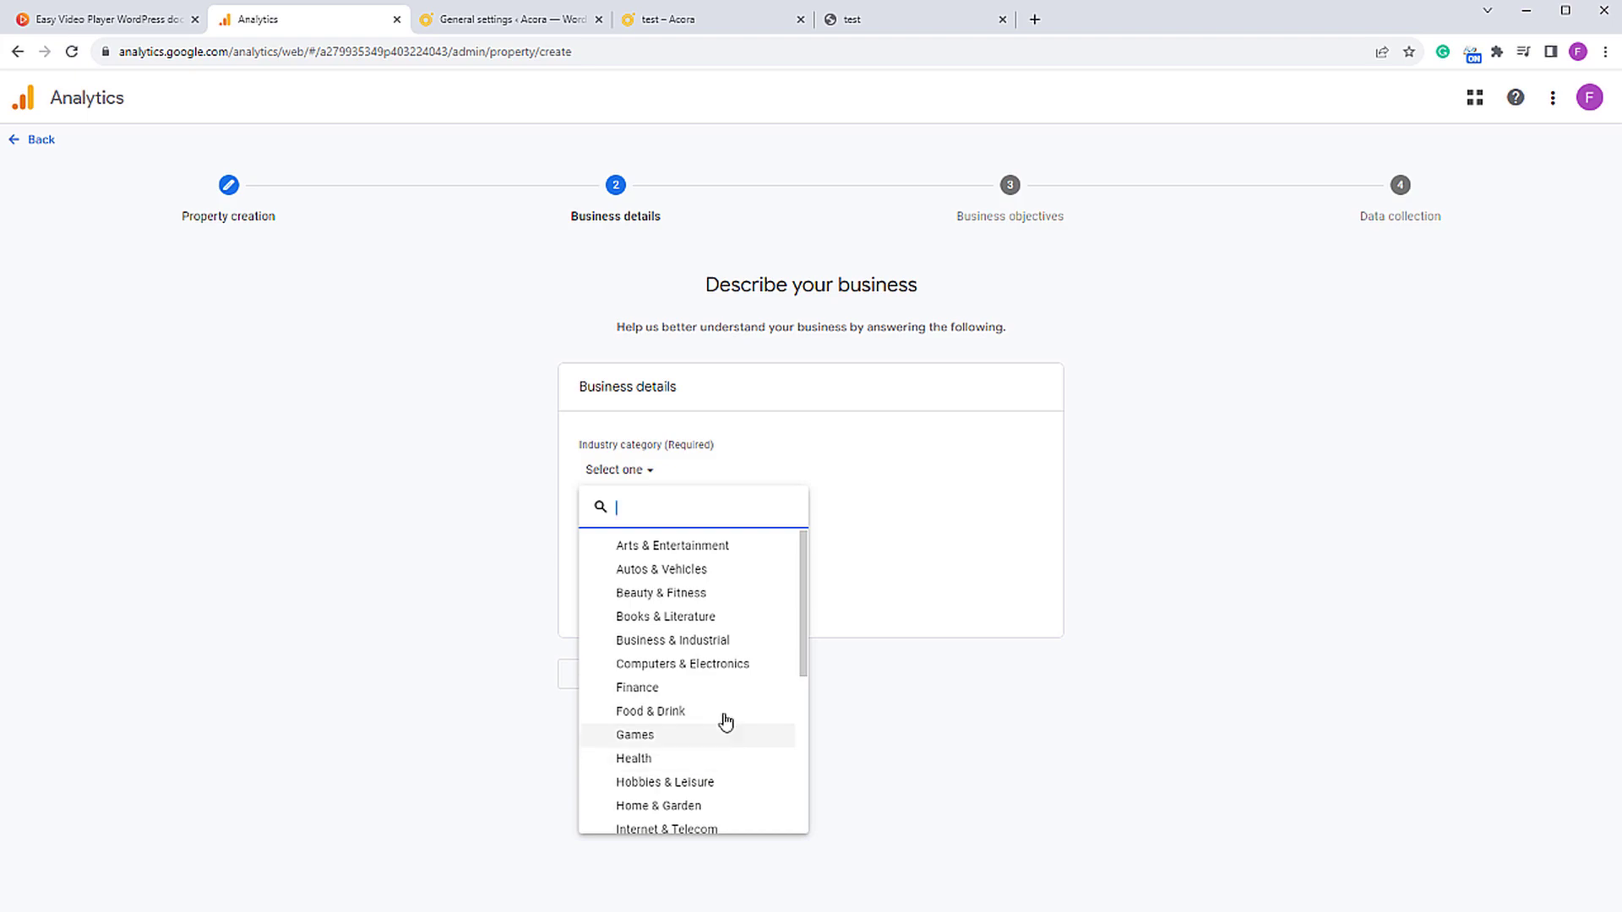
{"action": "left_click", "coordinate": [720, 672]}
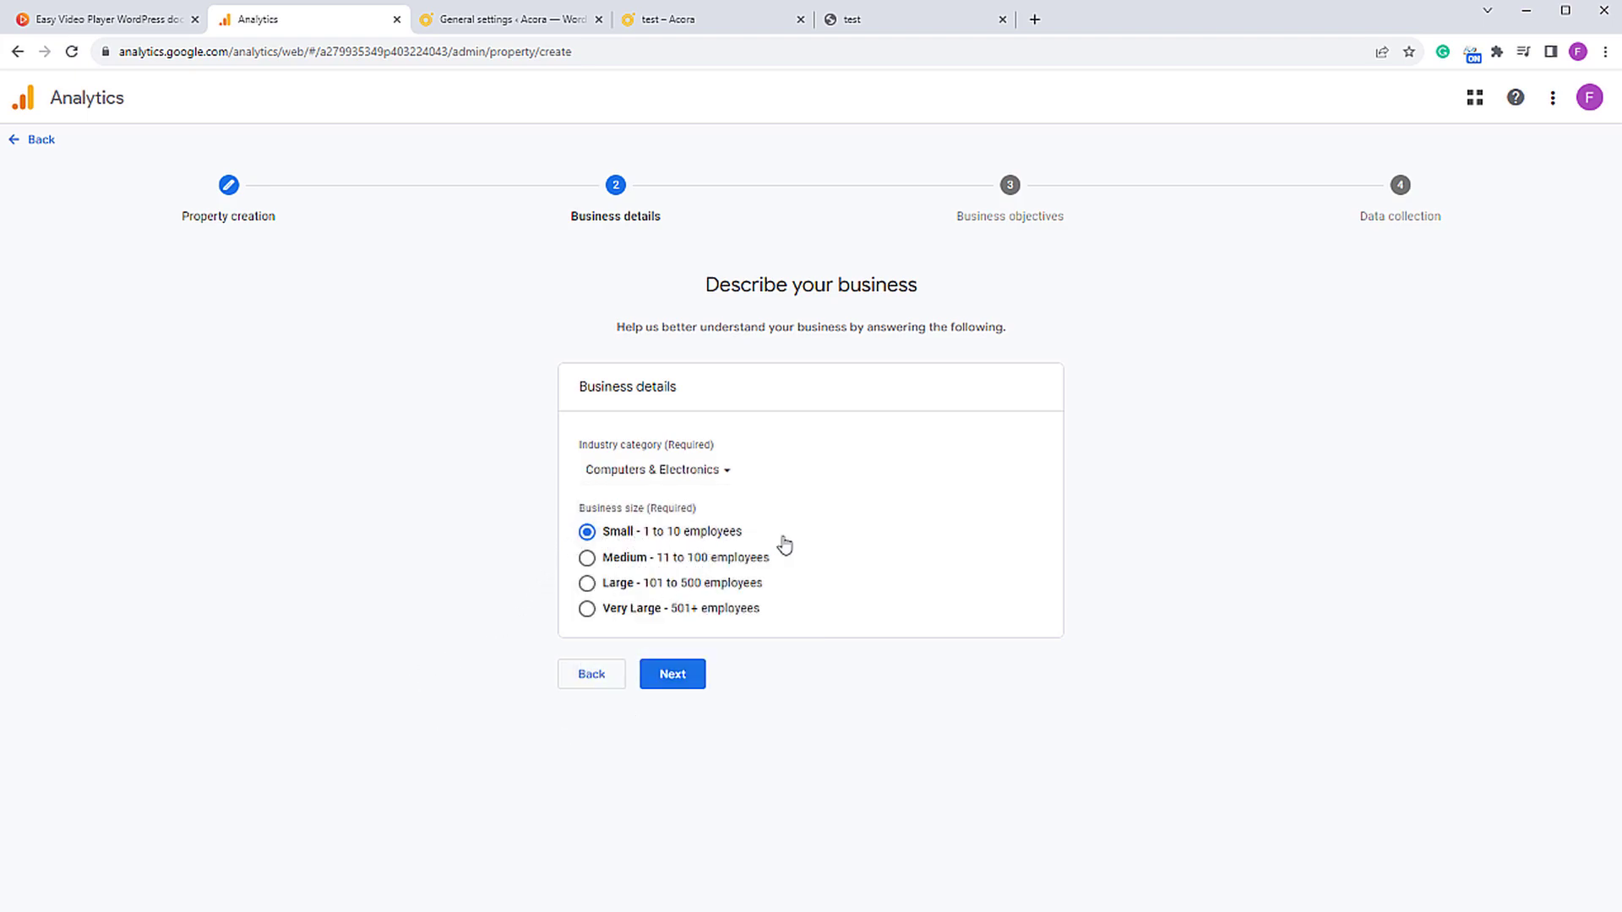
{"action": "left_click", "coordinate": [688, 690]}
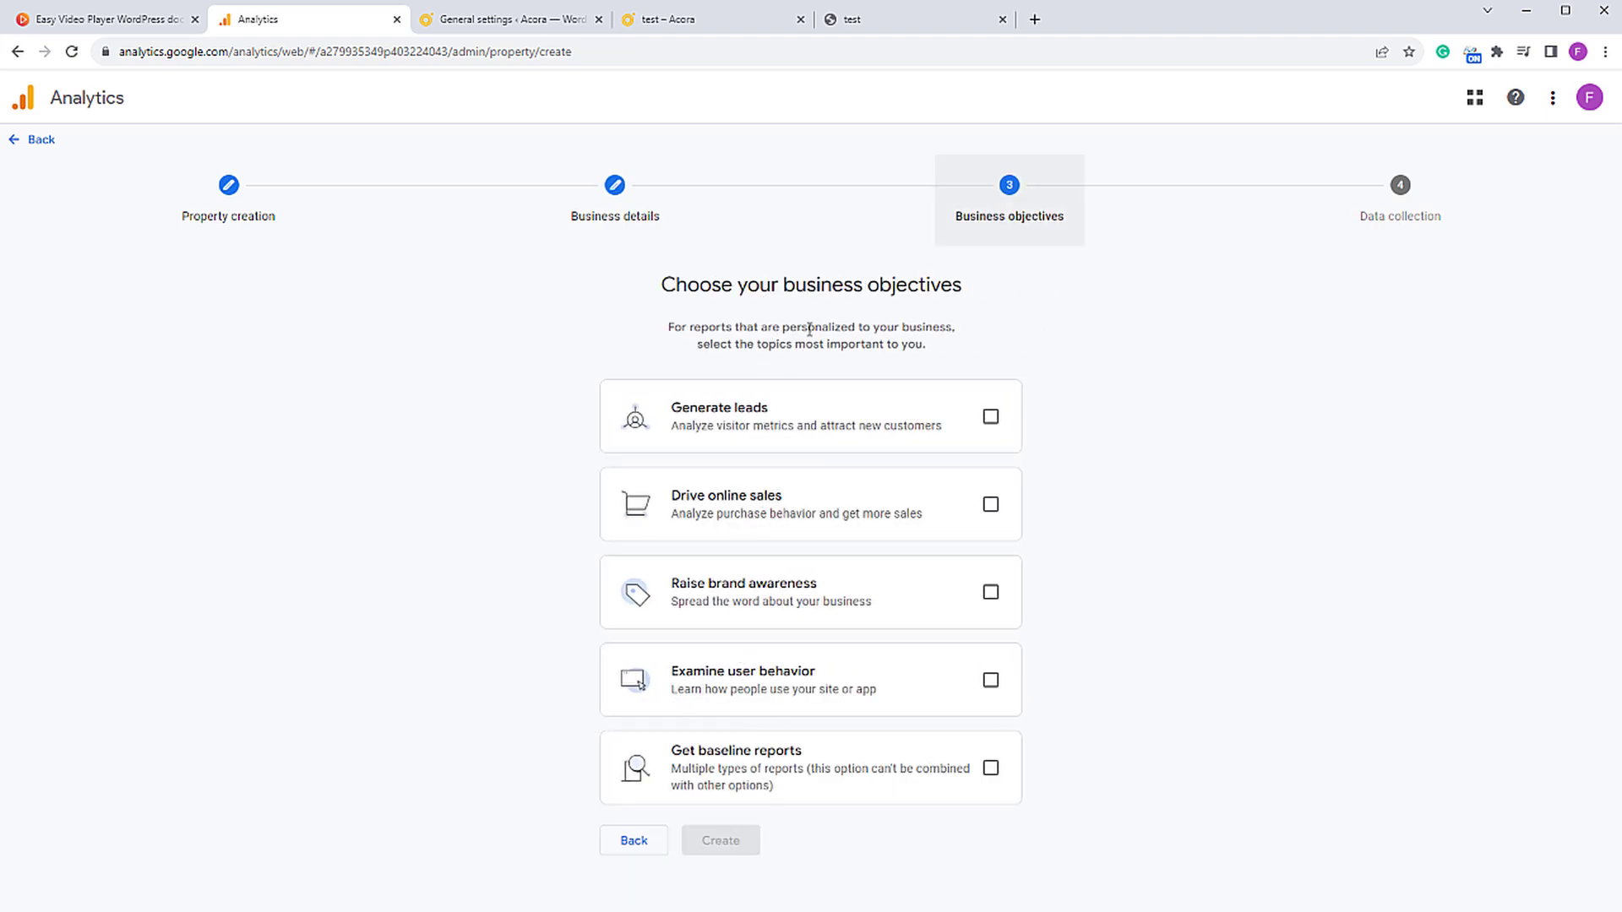
Step: Choose Get baseline reports as the business objective and create the property
{"action": "left_click_drag", "start_coordinate": [807, 286], "coordinate": [1088, 497]}
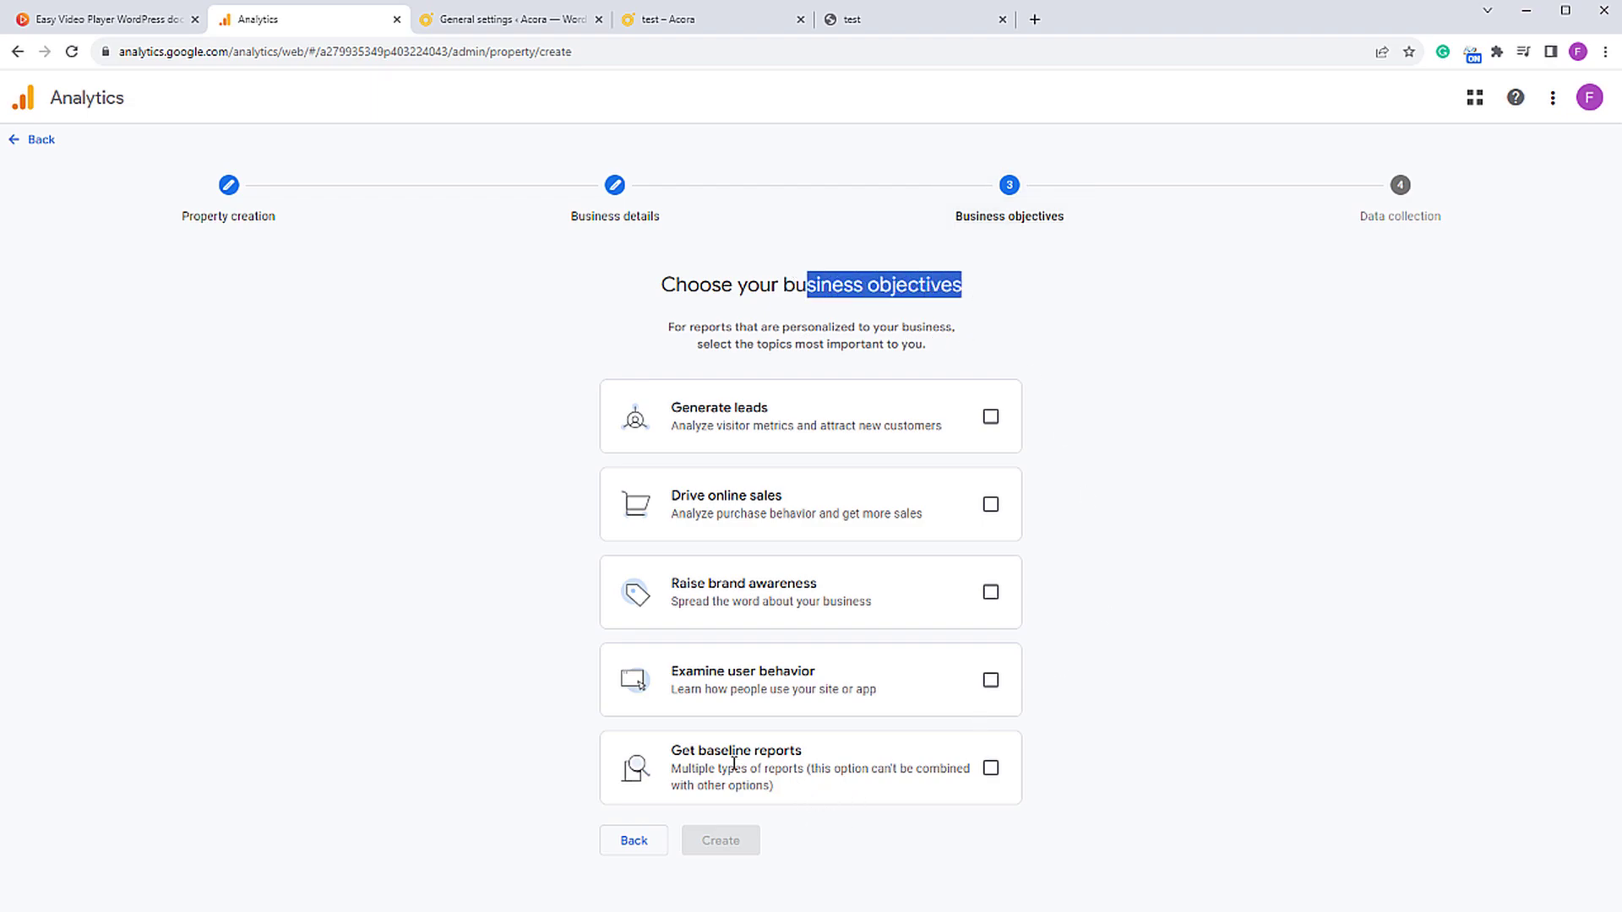
{"action": "left_click_drag", "start_coordinate": [670, 755], "coordinate": [809, 758]}
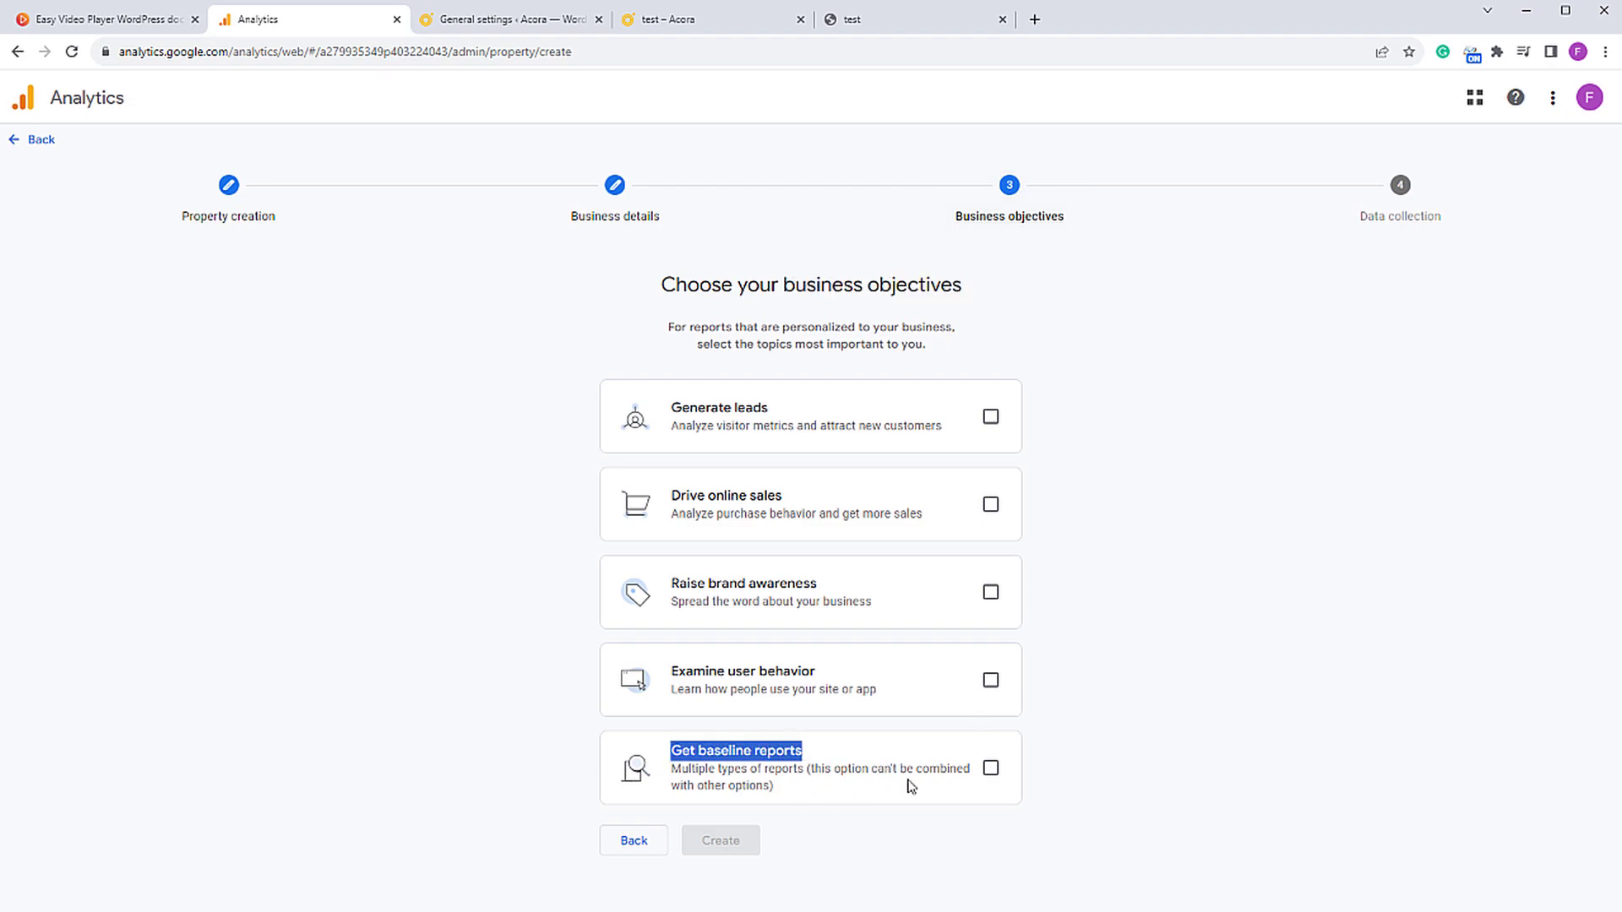
{"action": "left_click", "coordinate": [991, 768]}
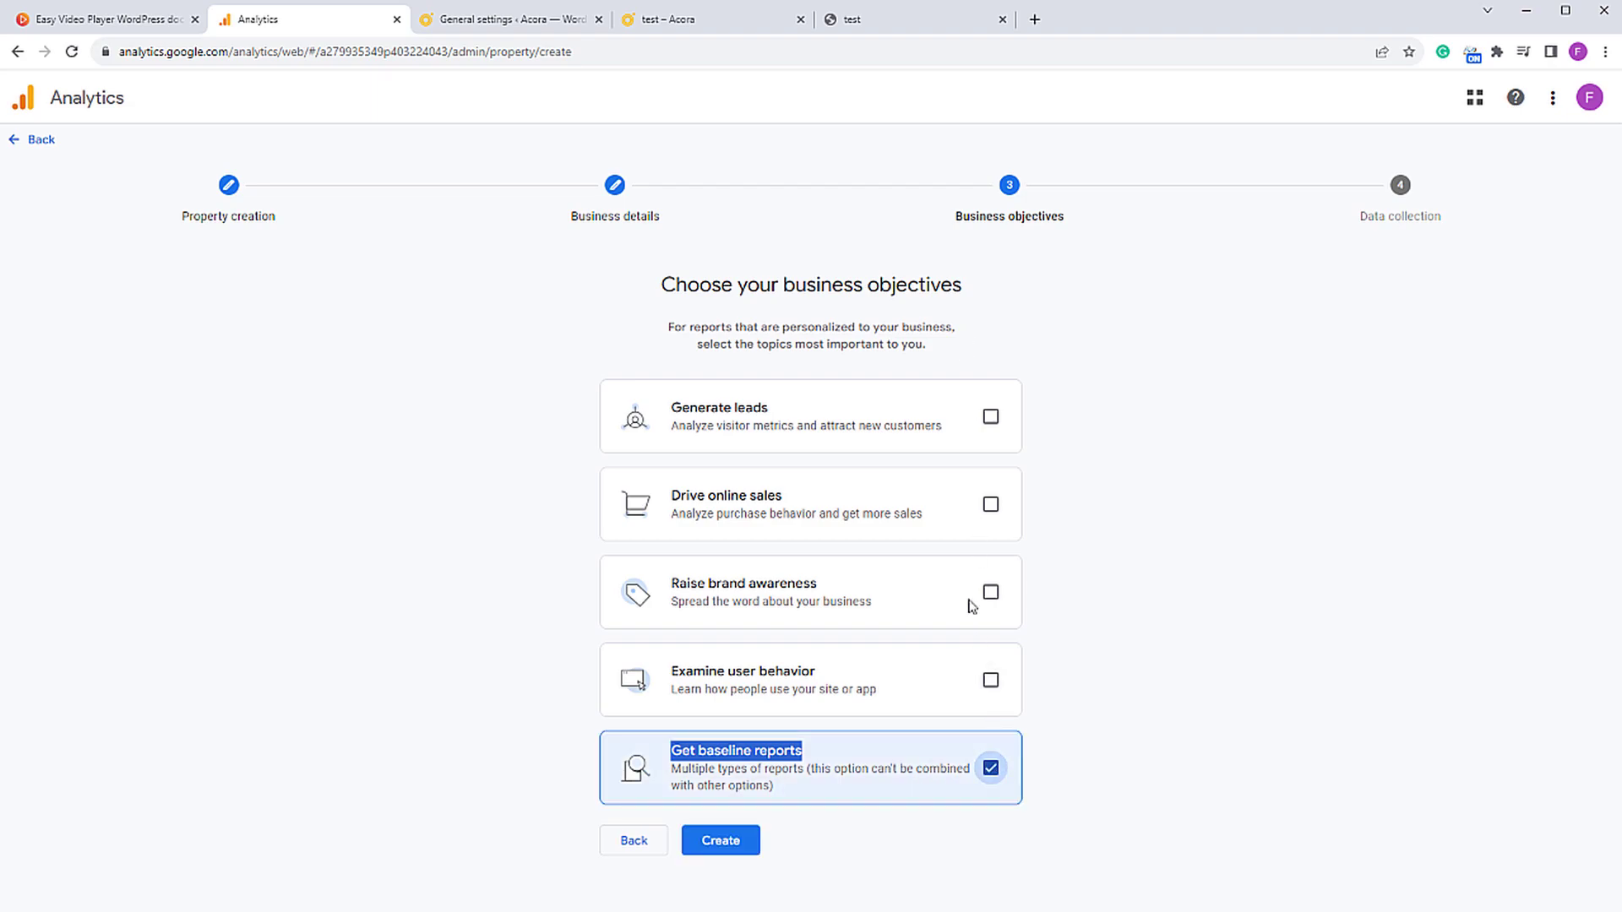
{"action": "left_click", "coordinate": [720, 847]}
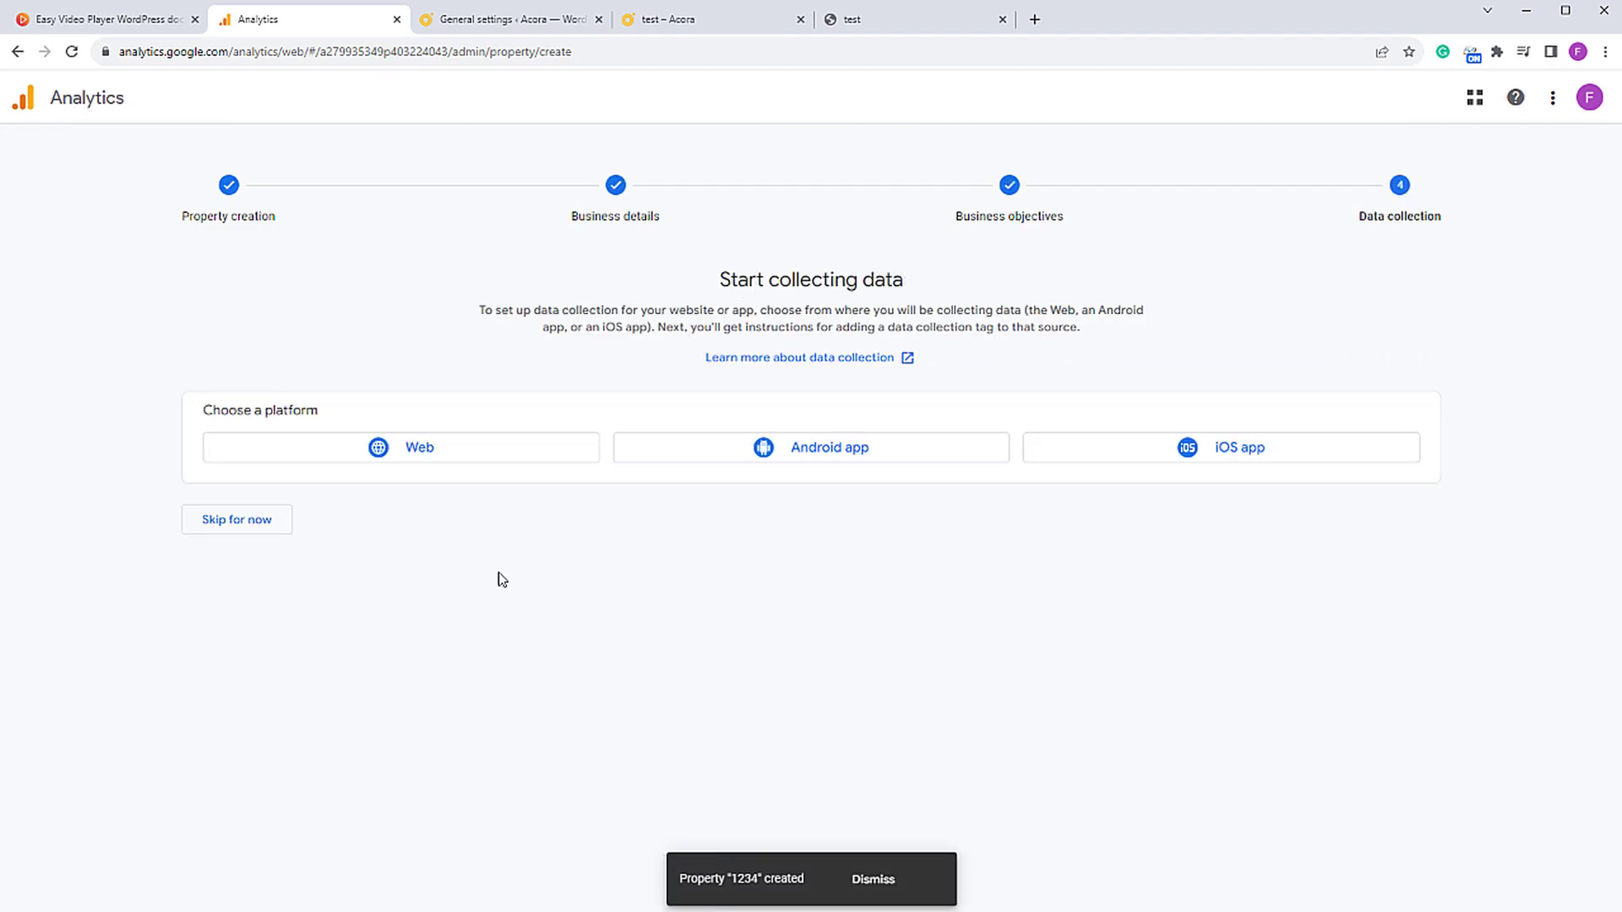
{"action": "left_click", "coordinate": [434, 454]}
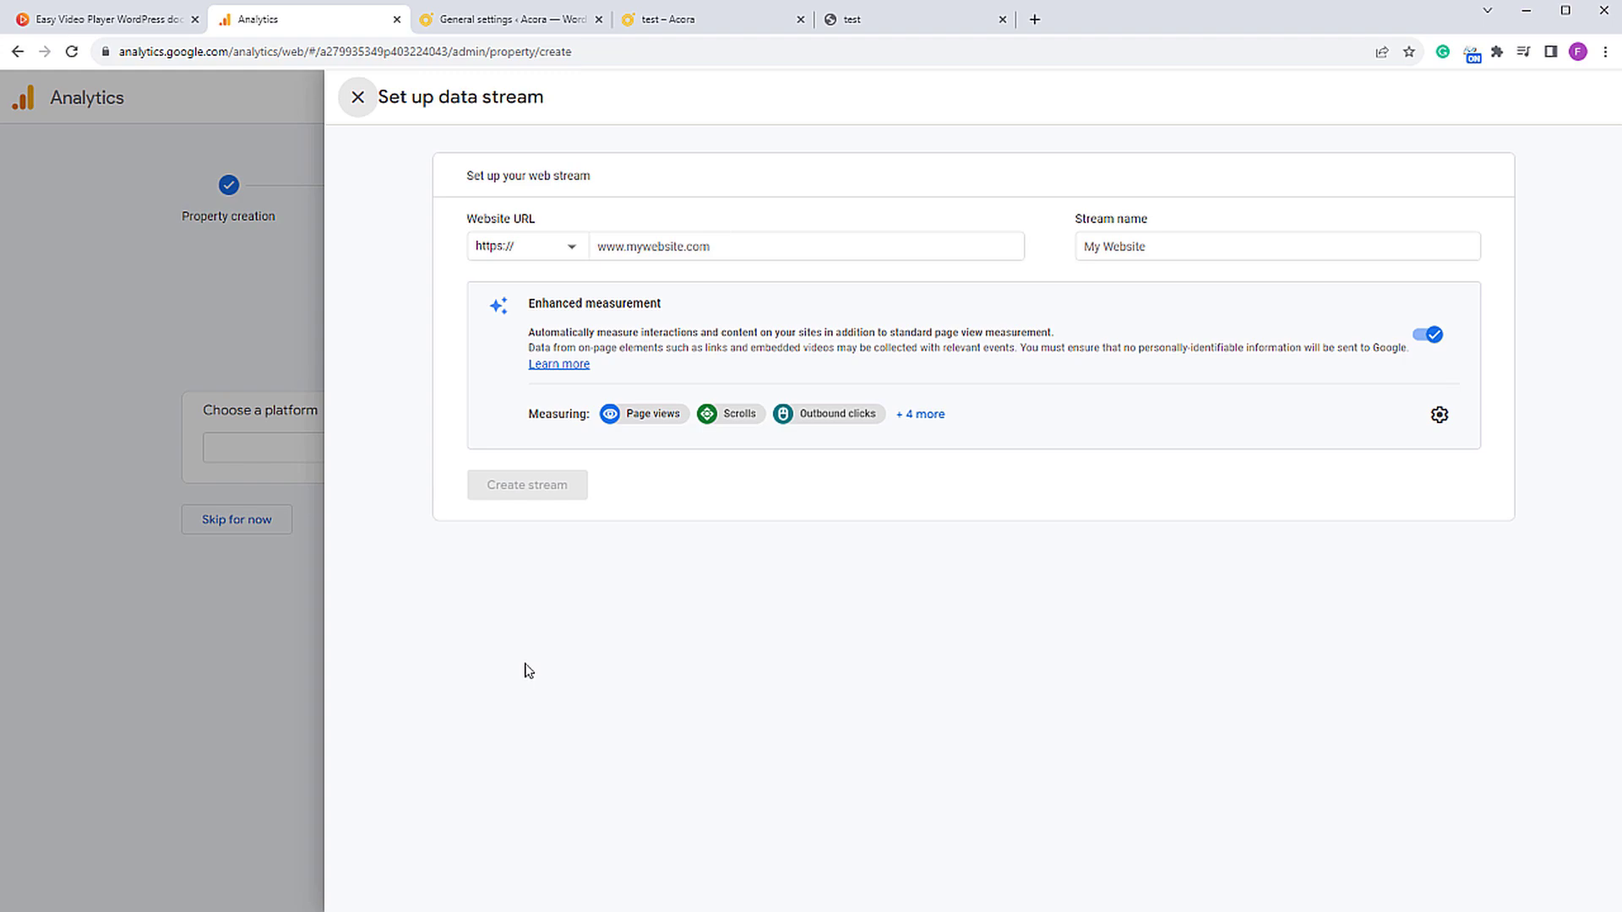
{"action": "left_click", "coordinate": [703, 247]}
{"action": "left_click", "coordinate": [545, 255]}
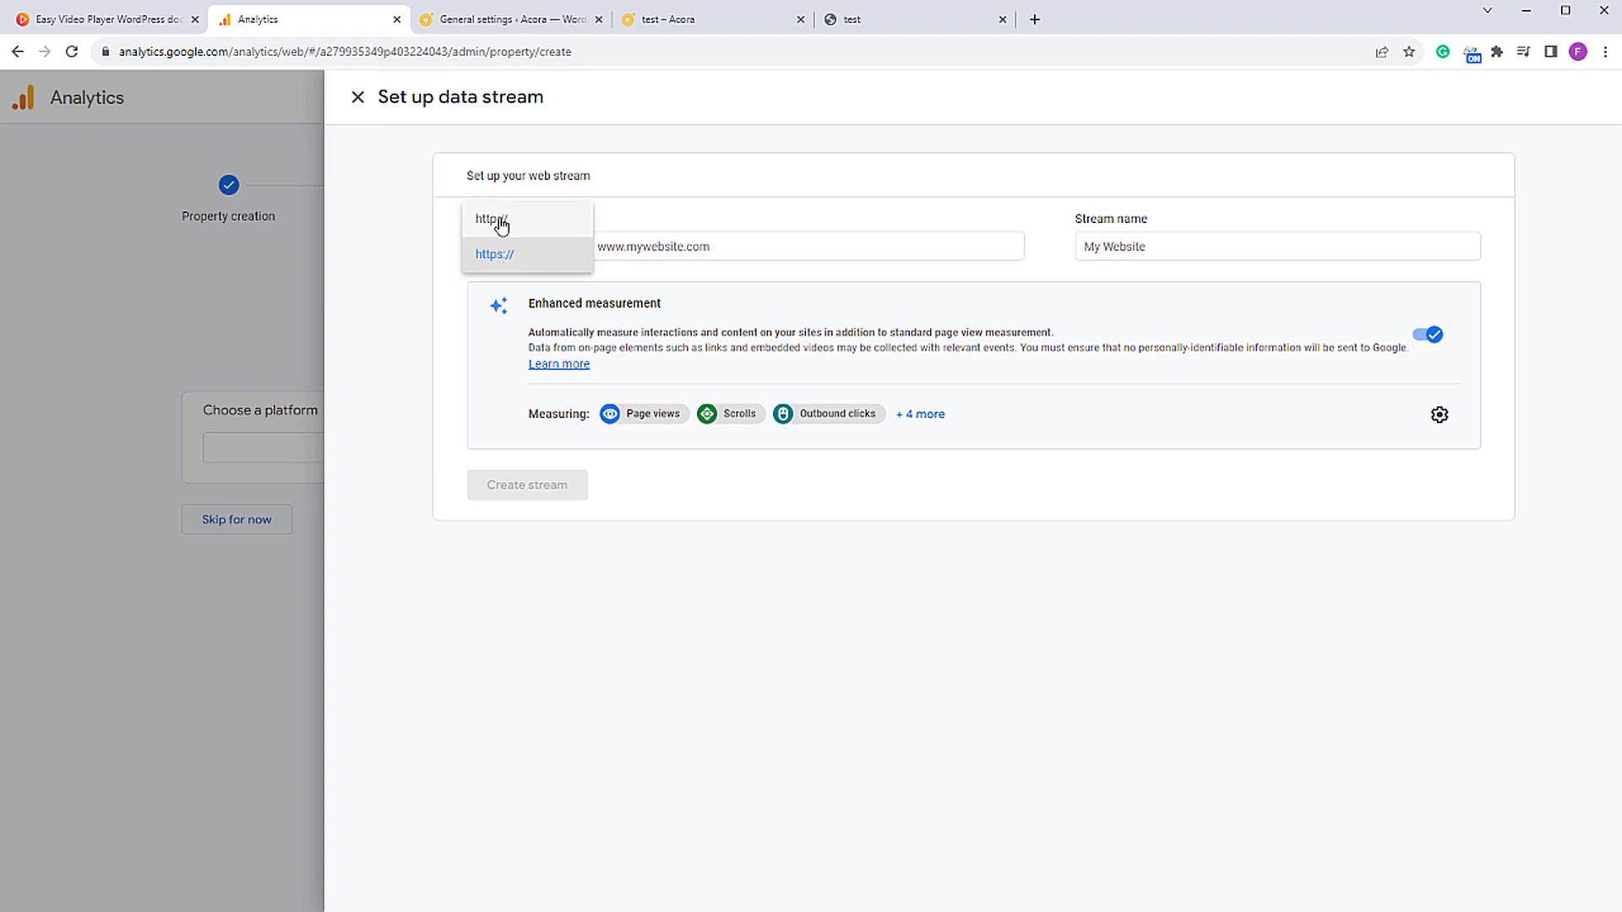
{"action": "left_click", "coordinate": [511, 268]}
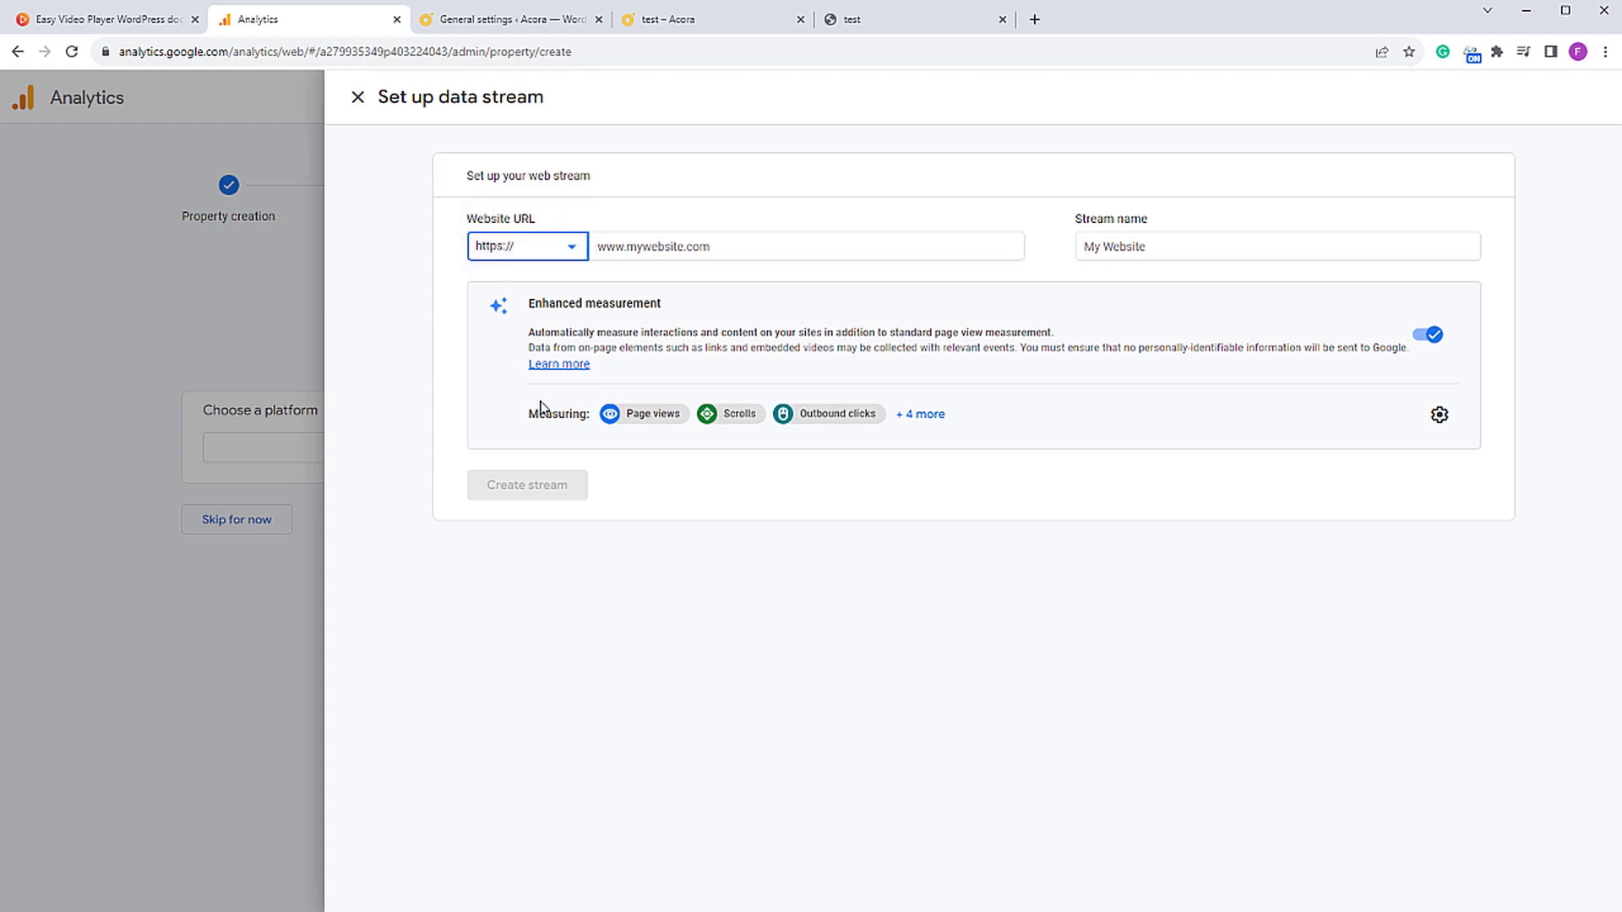
Step: Copy the test page's address webdesign-flash.ro/ht/evp/start/work.html into the stream's website URL without the protocol, and name the stream 1234
{"action": "left_click", "coordinate": [915, 30]}
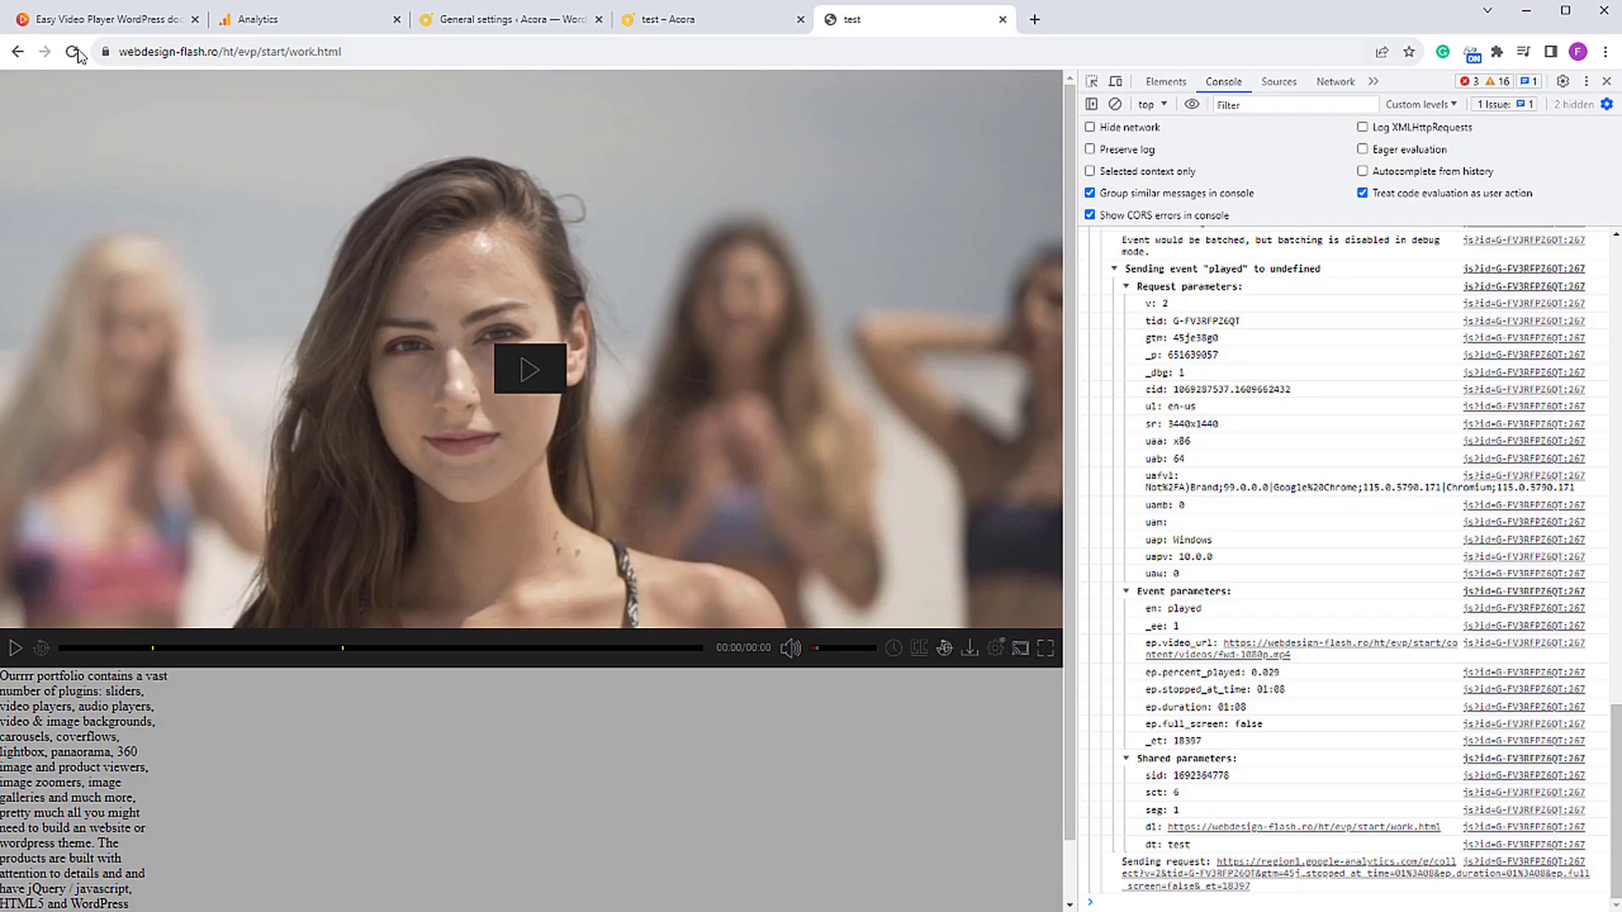
{"action": "left_click", "coordinate": [428, 50]}
{"action": "key", "text": "ctrl+c"}
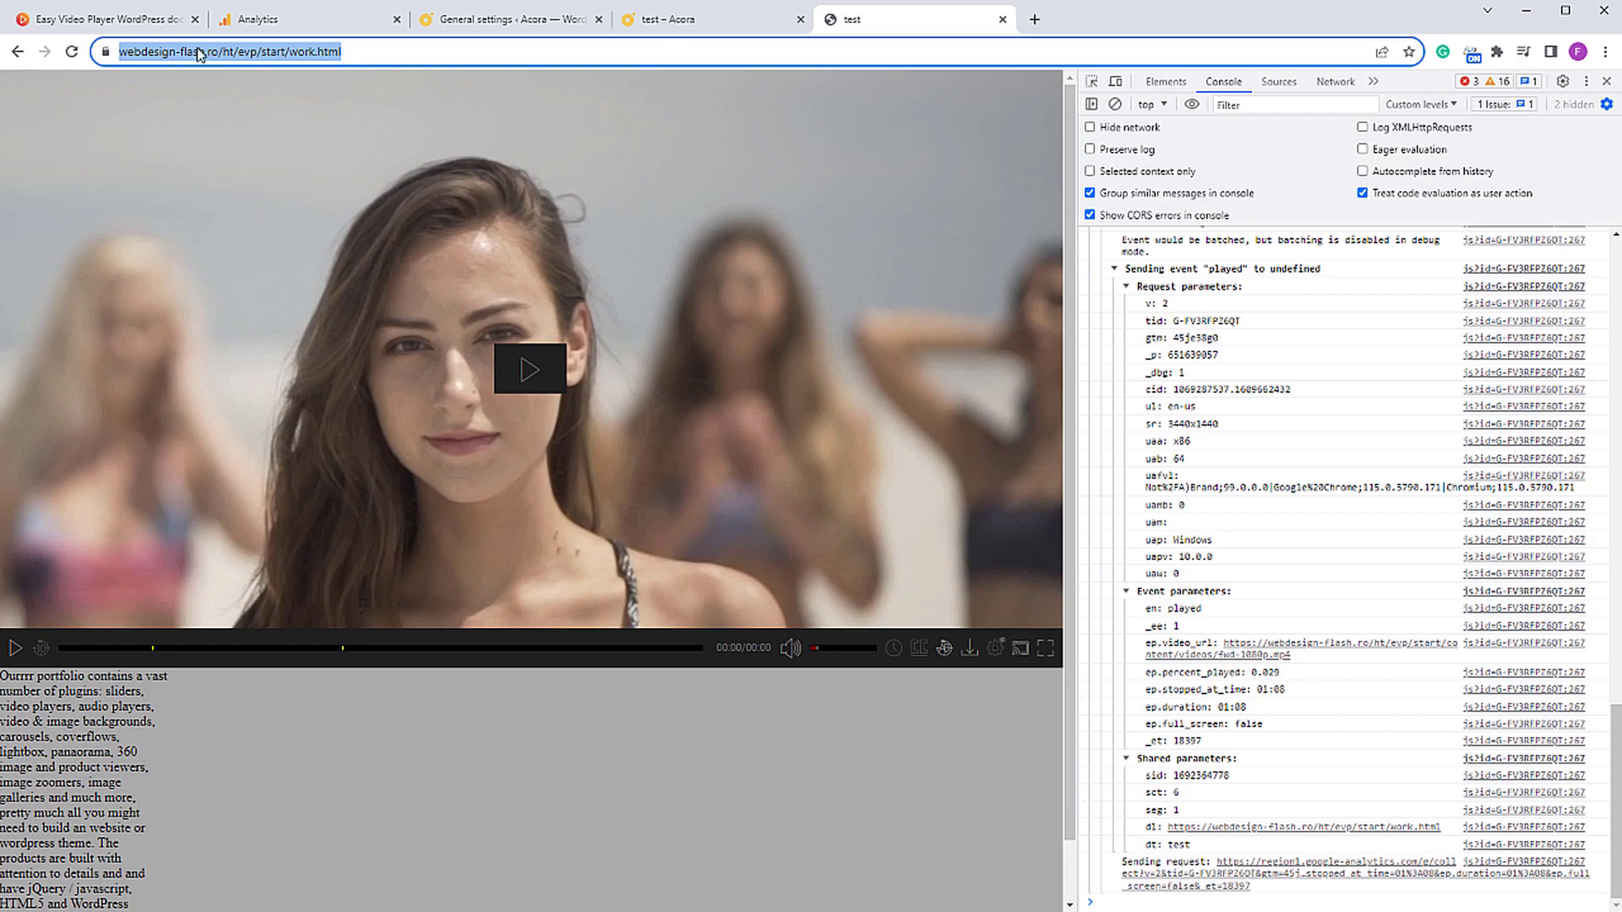
{"action": "left_click", "coordinate": [507, 19]}
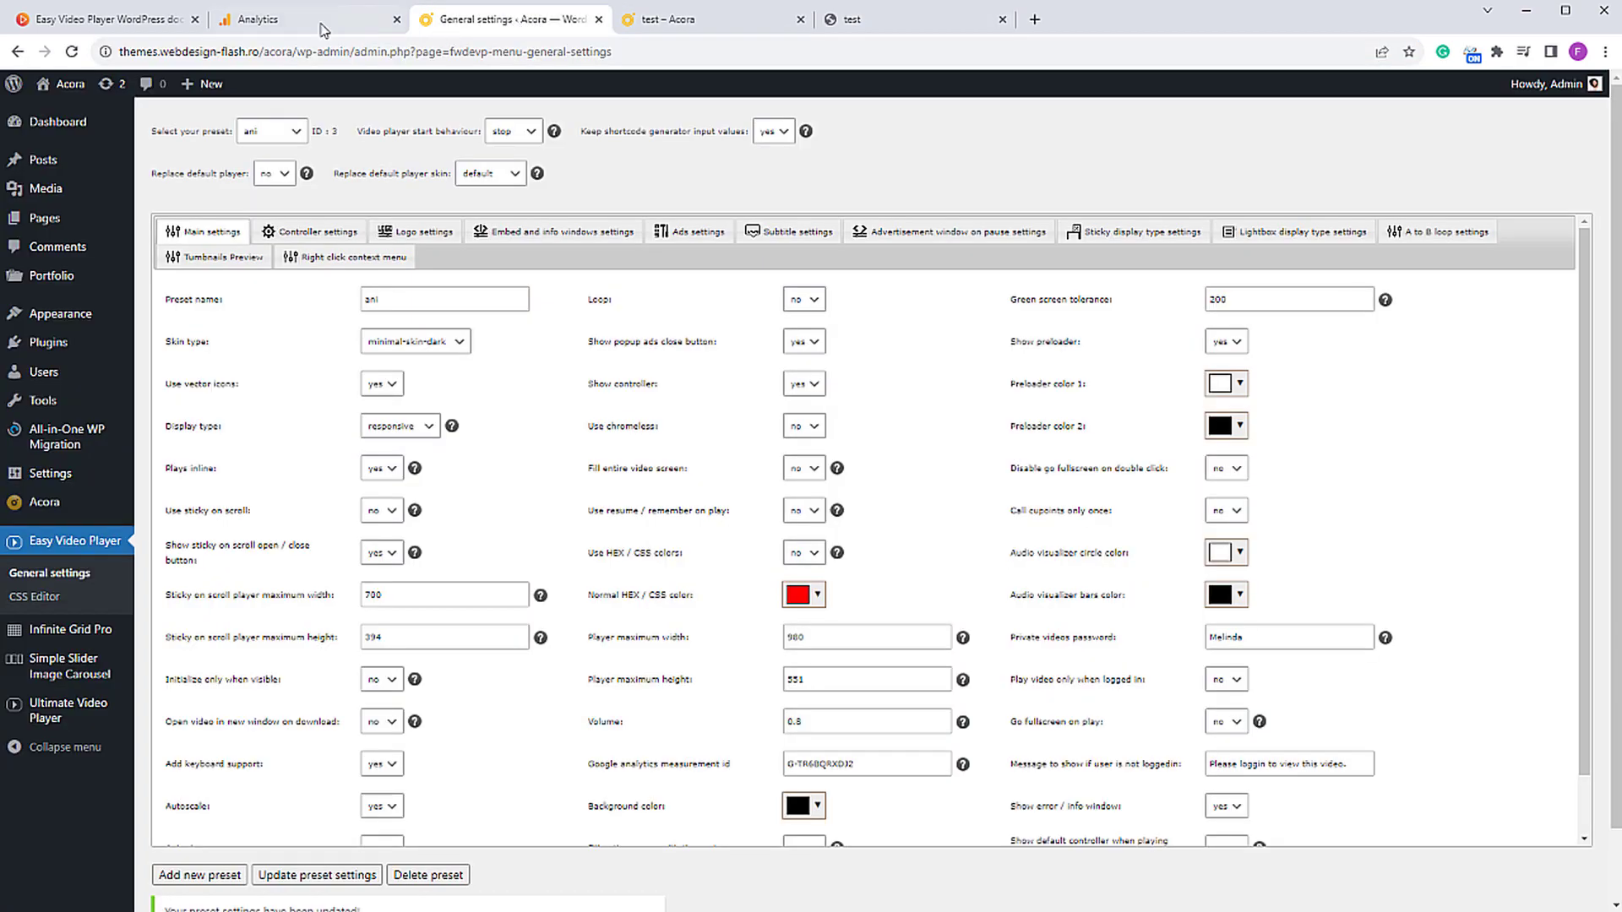
{"action": "left_click", "coordinate": [259, 20]}
{"action": "left_click", "coordinate": [663, 245]}
{"action": "key", "text": "ctrl+v"}
{"action": "left_click_drag", "start_coordinate": [640, 246], "coordinate": [569, 246]}
{"action": "key", "text": "BackSpace"}
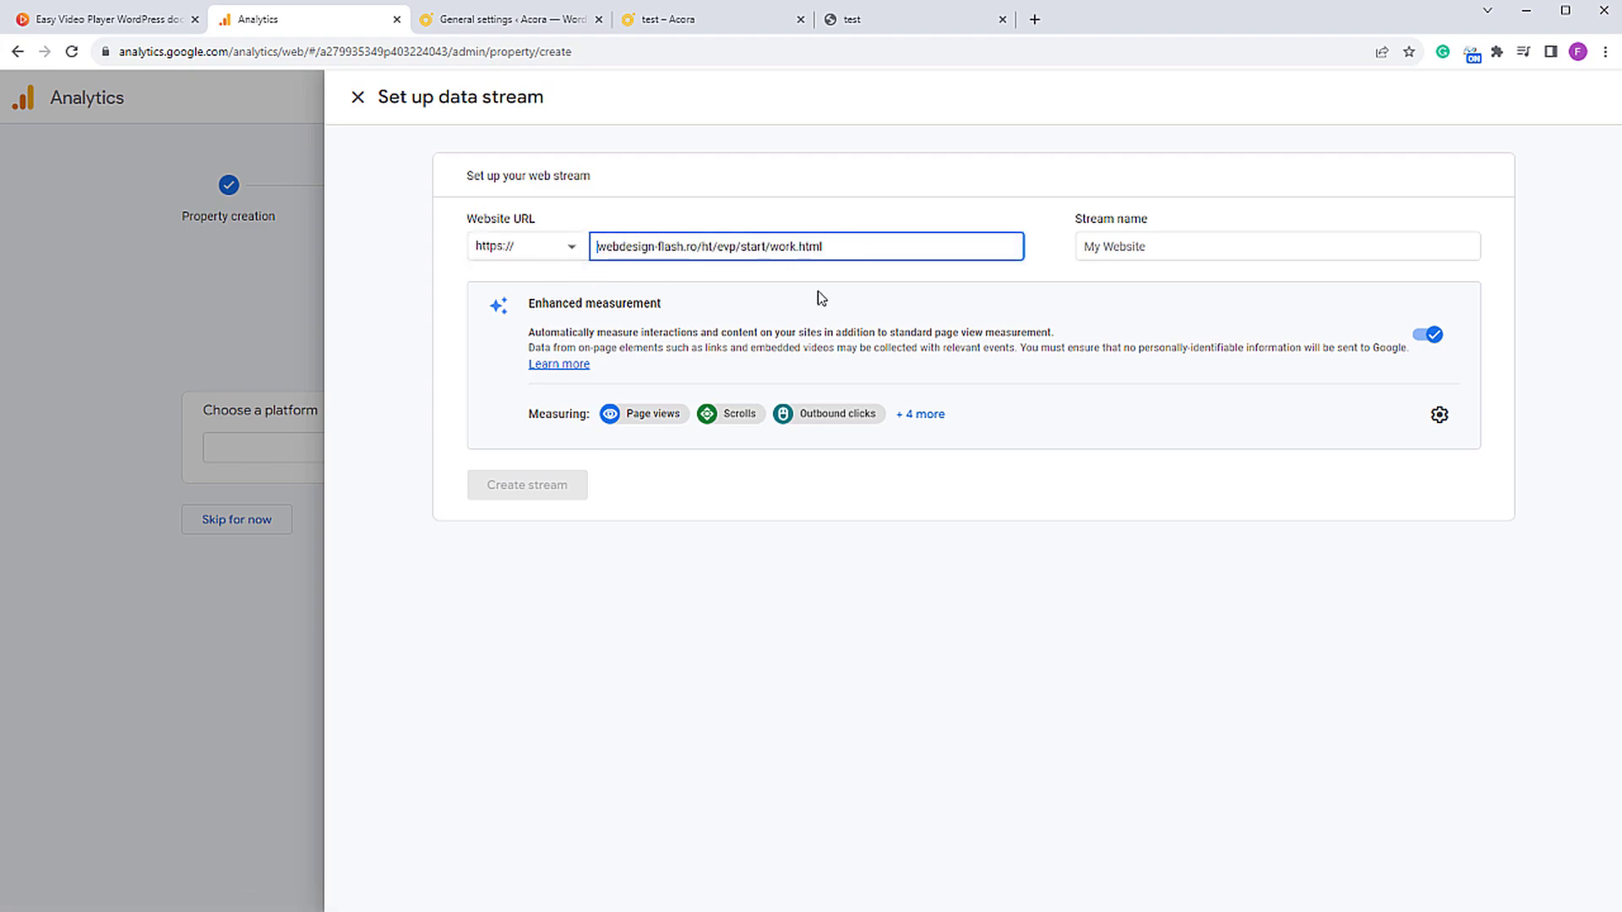
{"action": "left_click", "coordinate": [1124, 247]}
{"action": "type", "text": "1234"}
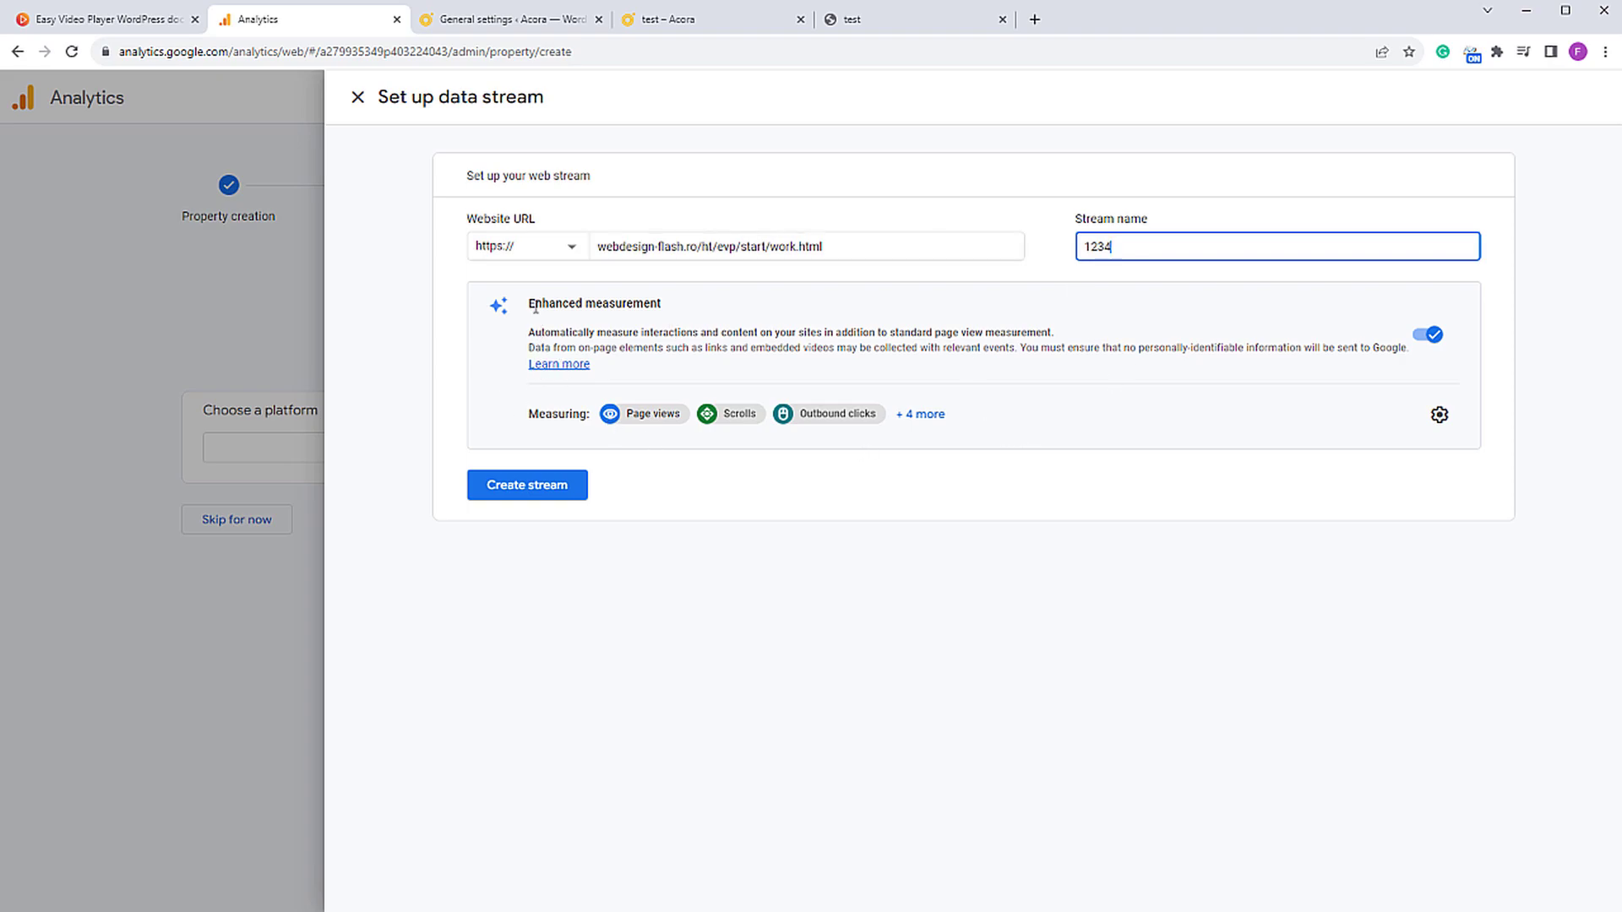
Step: Turn off file downloads, video engagement, form interactions, site search, outbound clicks and scrolls in the stream's enhanced measurement, and save
{"action": "left_click", "coordinate": [1439, 415]}
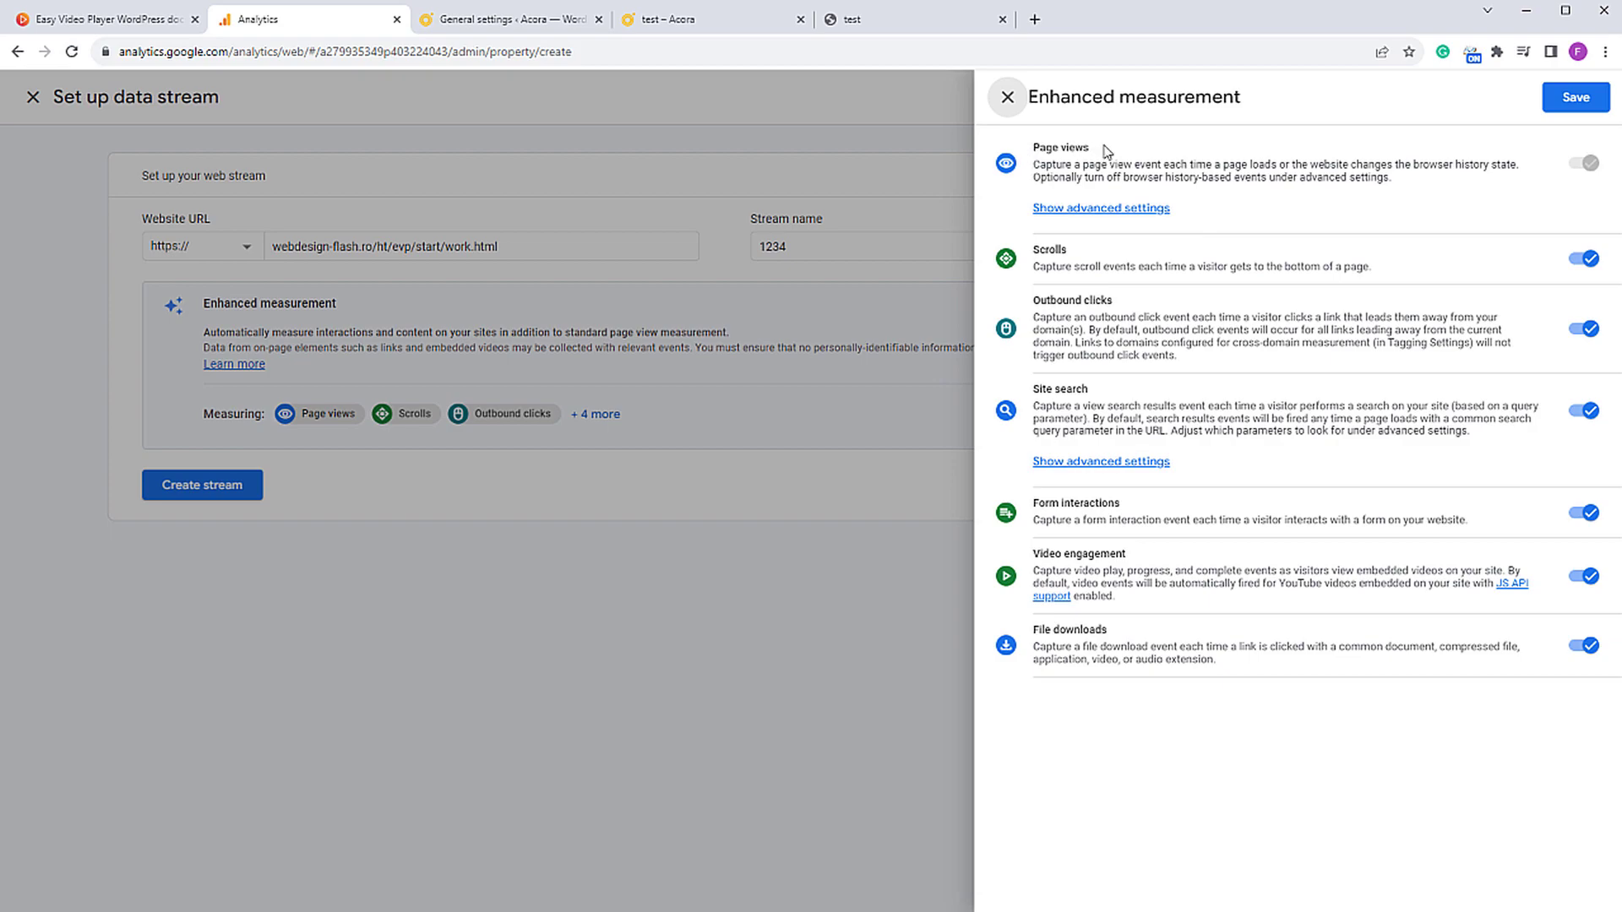
{"action": "left_click", "coordinate": [1587, 647]}
{"action": "left_click", "coordinate": [1585, 577]}
{"action": "left_click", "coordinate": [1585, 513]}
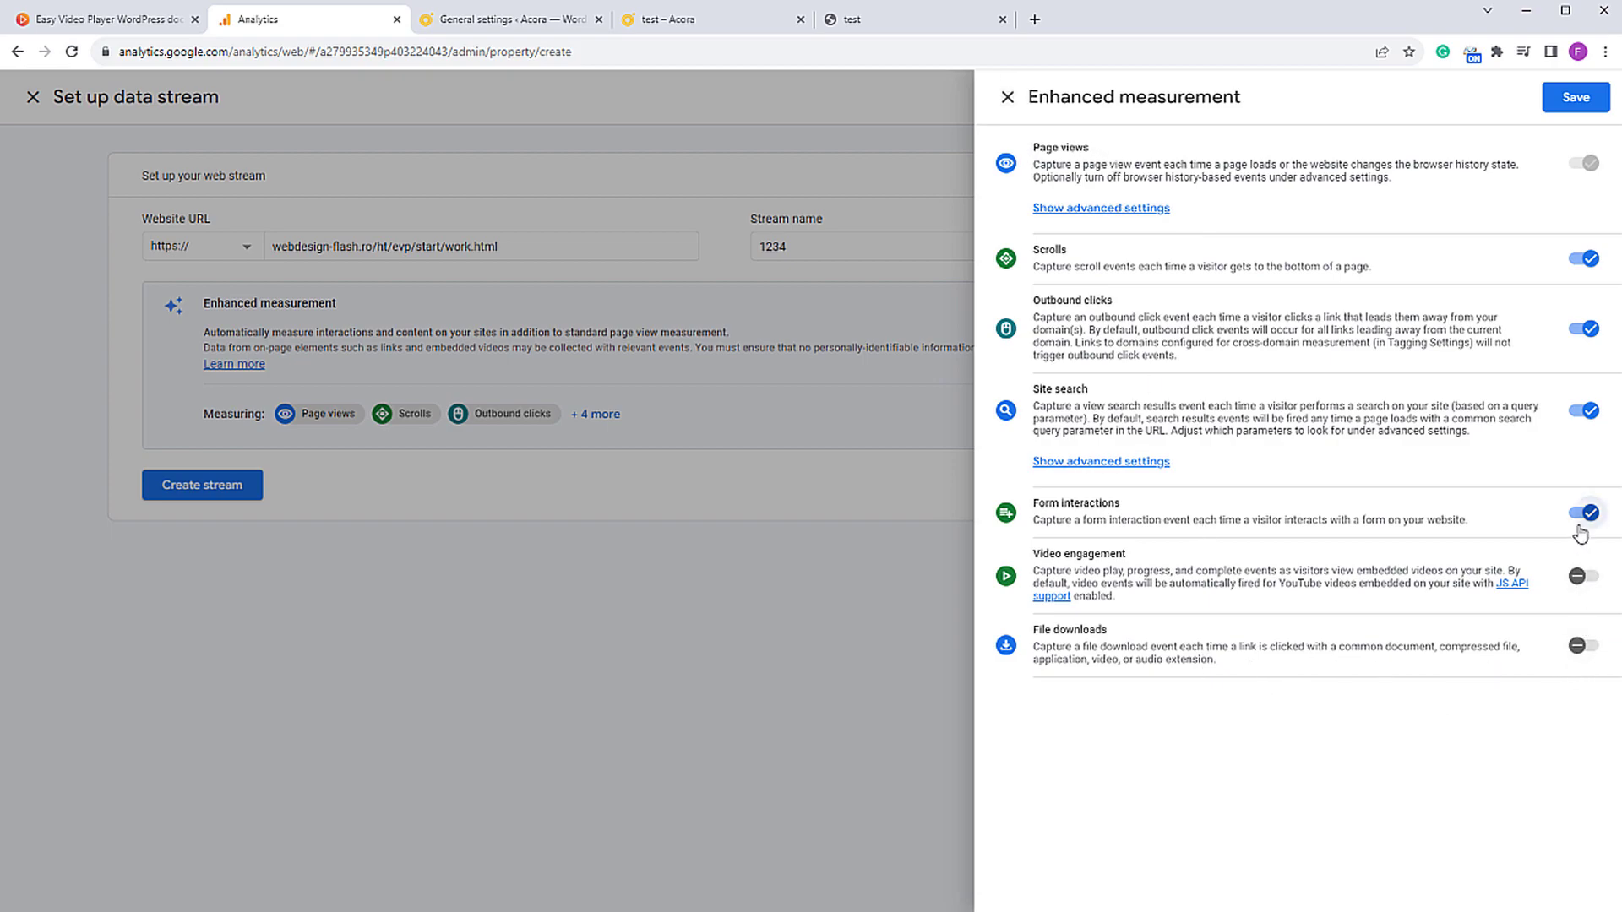
{"action": "left_click", "coordinate": [1585, 412]}
{"action": "left_click", "coordinate": [1585, 330]}
{"action": "left_click", "coordinate": [1585, 259]}
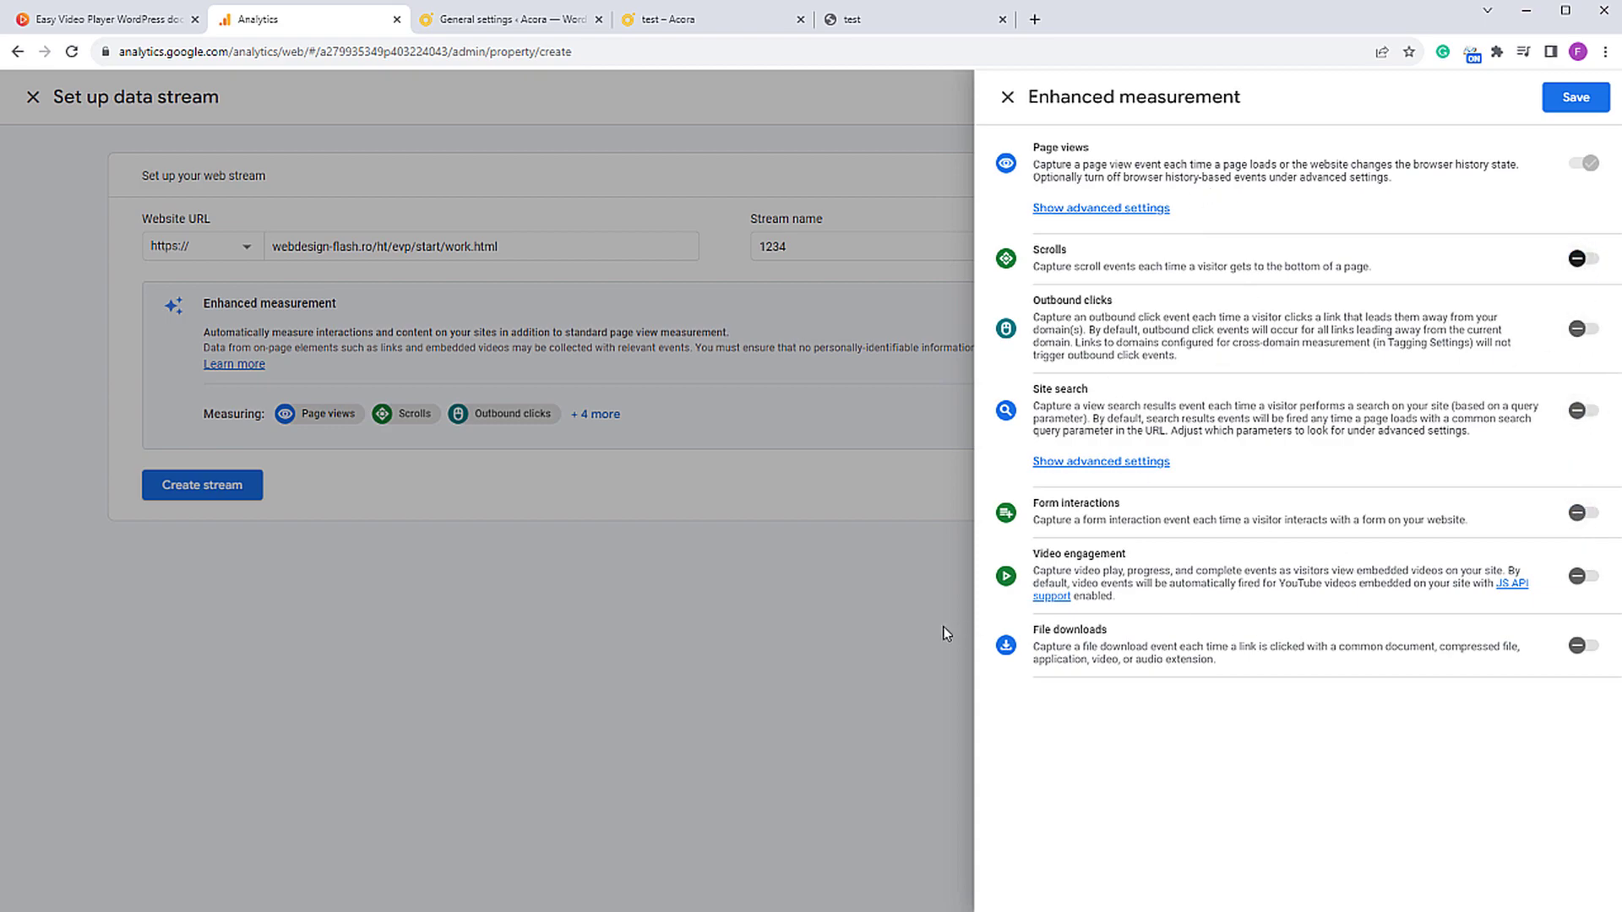
{"action": "left_click", "coordinate": [1576, 98]}
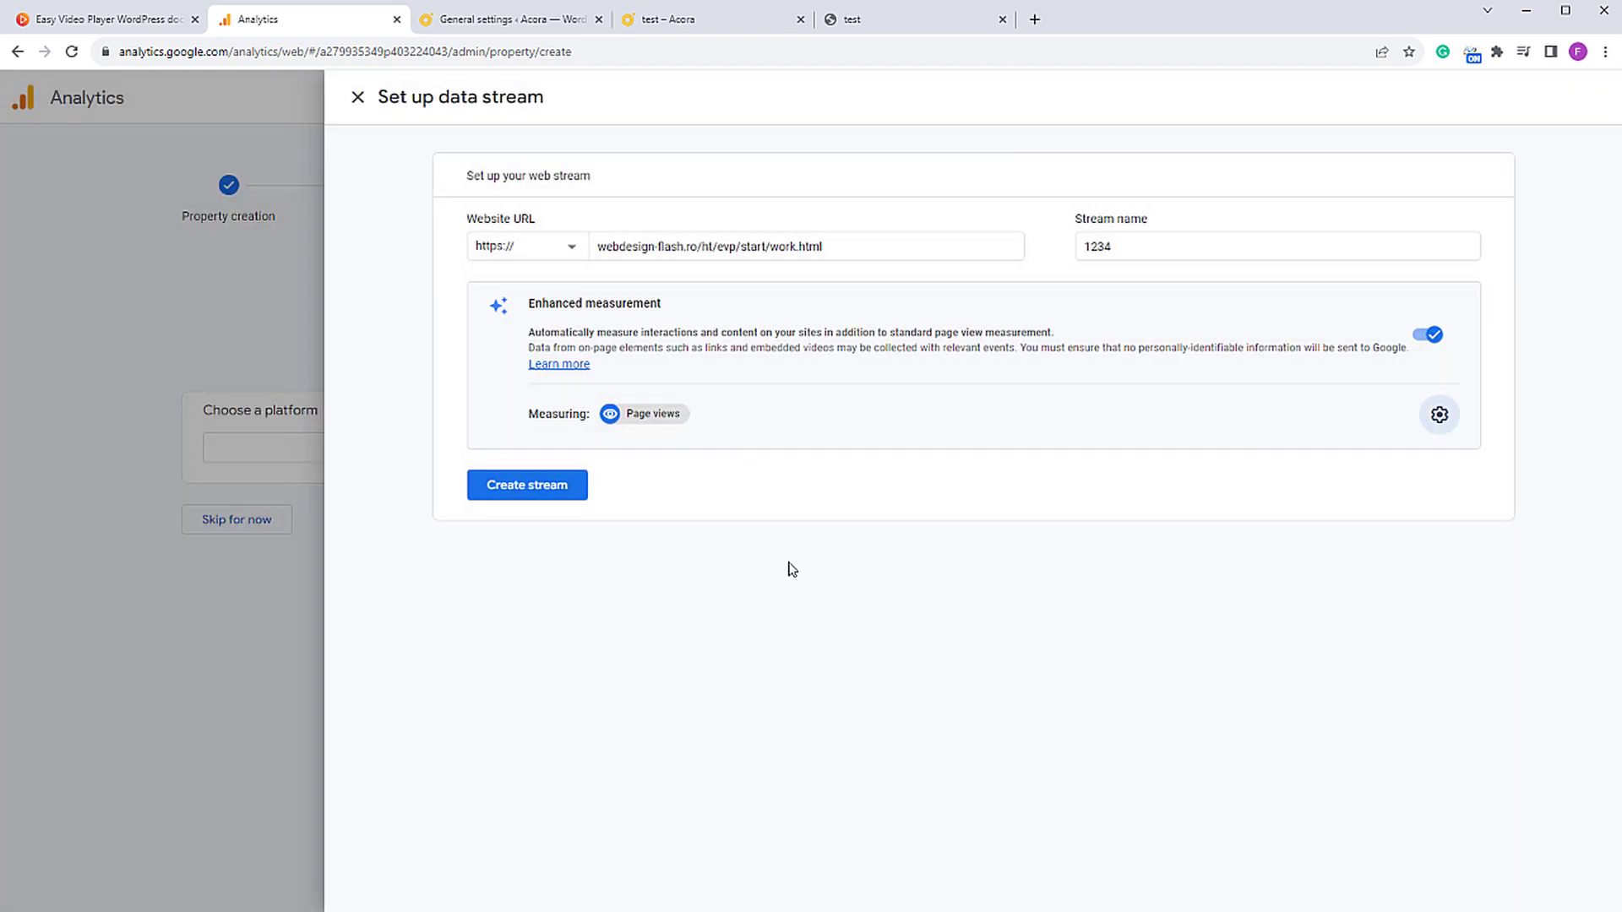
Step: Create the web stream, close its details and finish the setup to reach the property's home page
{"action": "left_click", "coordinate": [555, 488]}
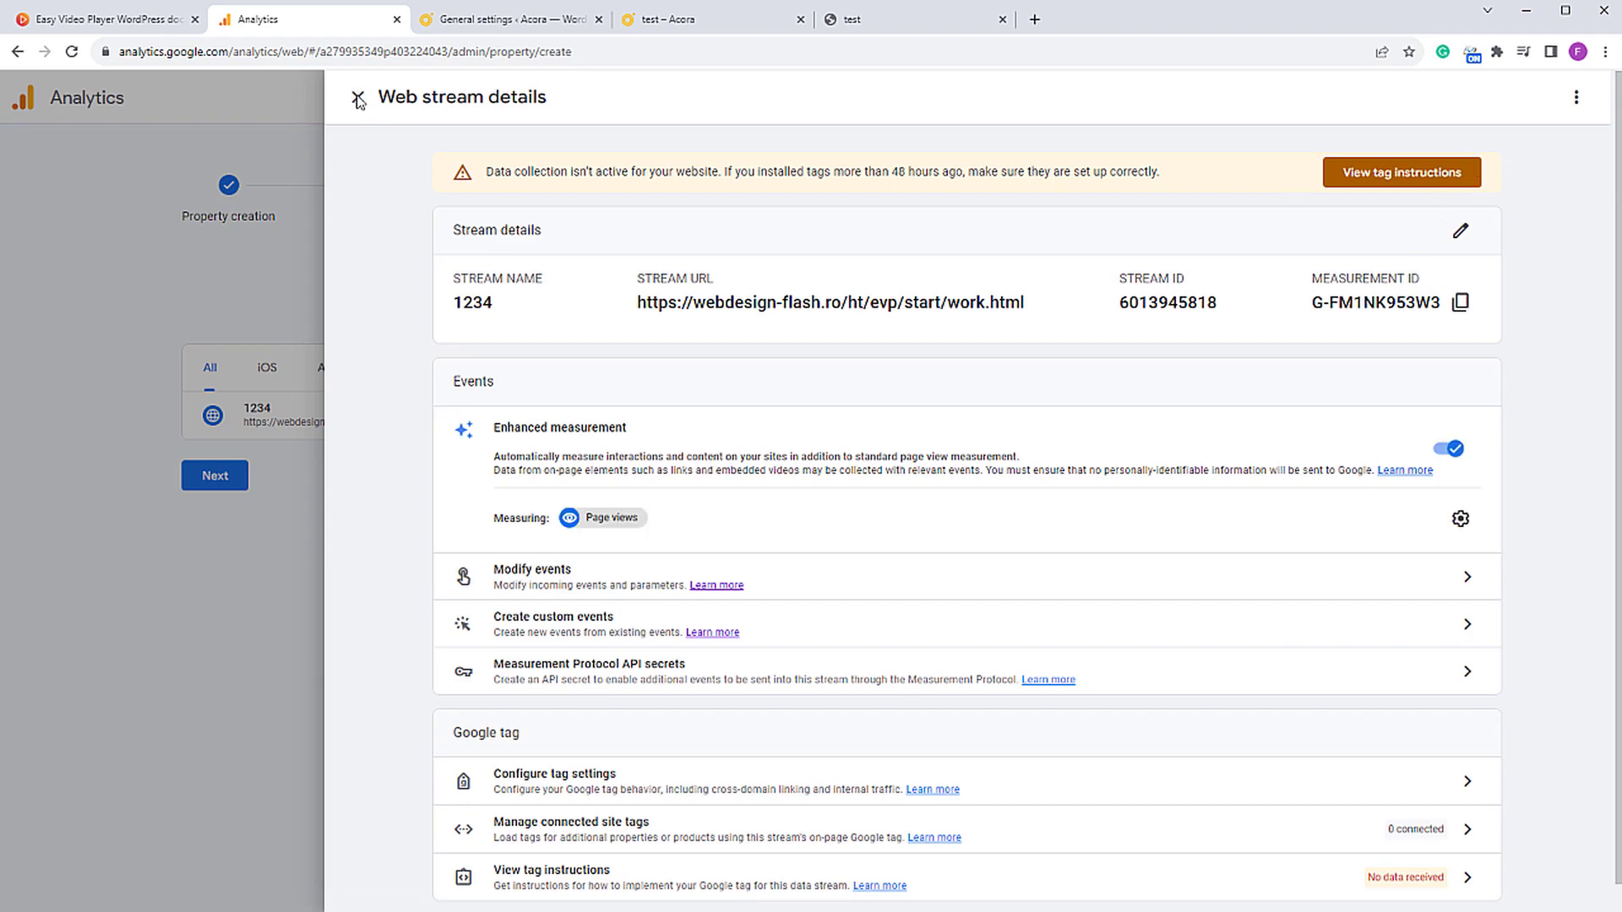
{"action": "left_click", "coordinate": [1475, 169]}
{"action": "left_click", "coordinate": [434, 98]}
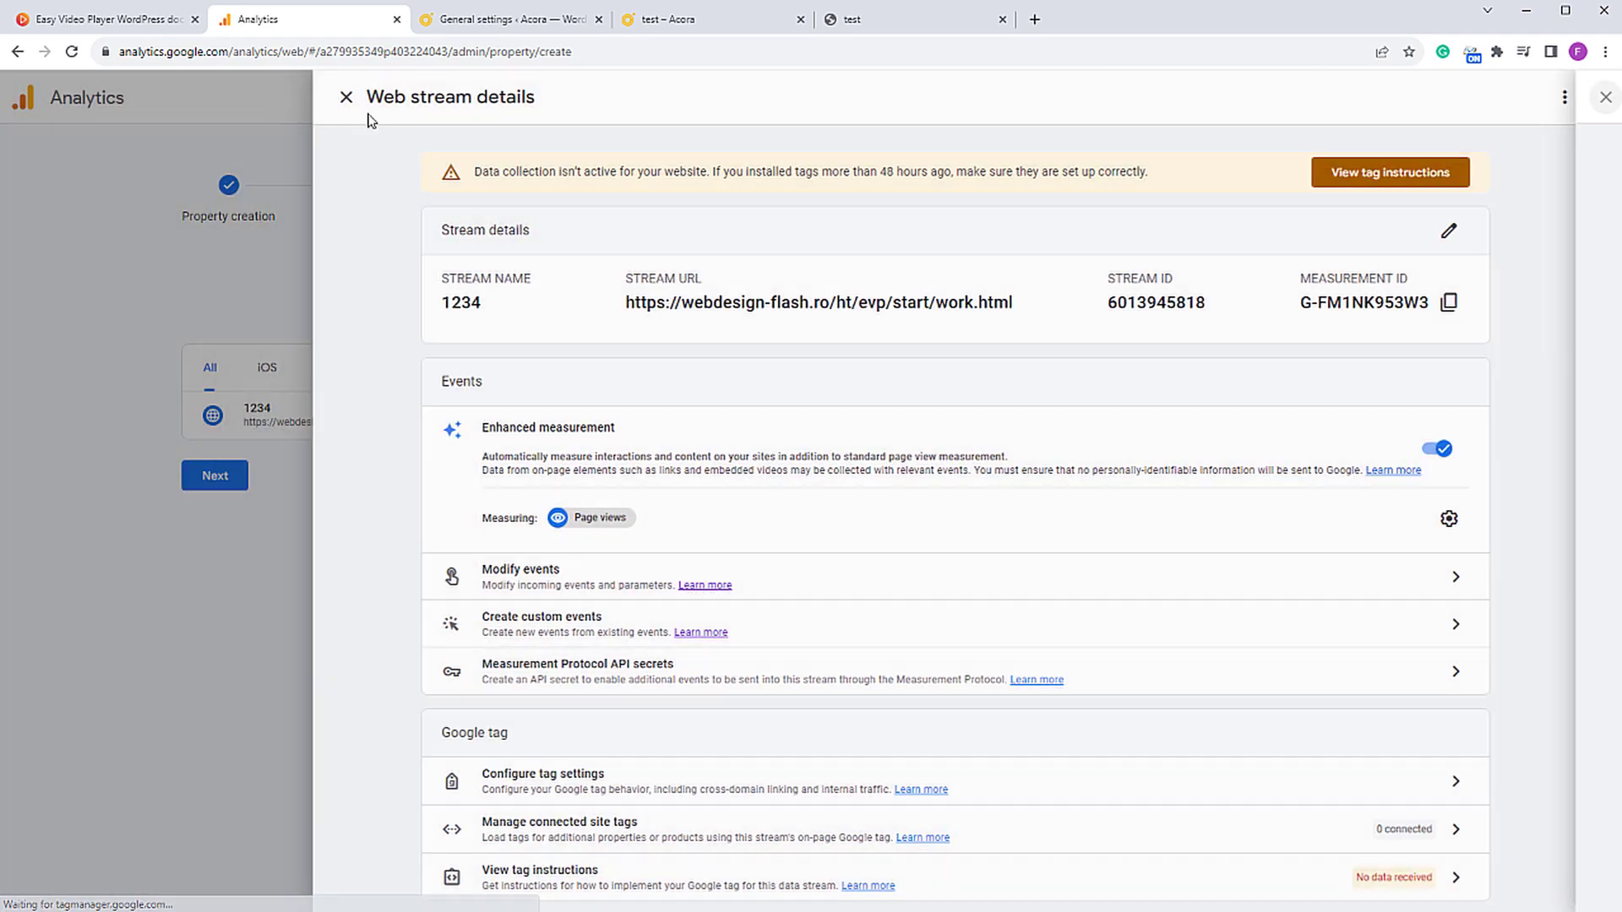
{"action": "left_click", "coordinate": [359, 99]}
{"action": "left_click", "coordinate": [222, 481]}
{"action": "left_click", "coordinate": [853, 740]}
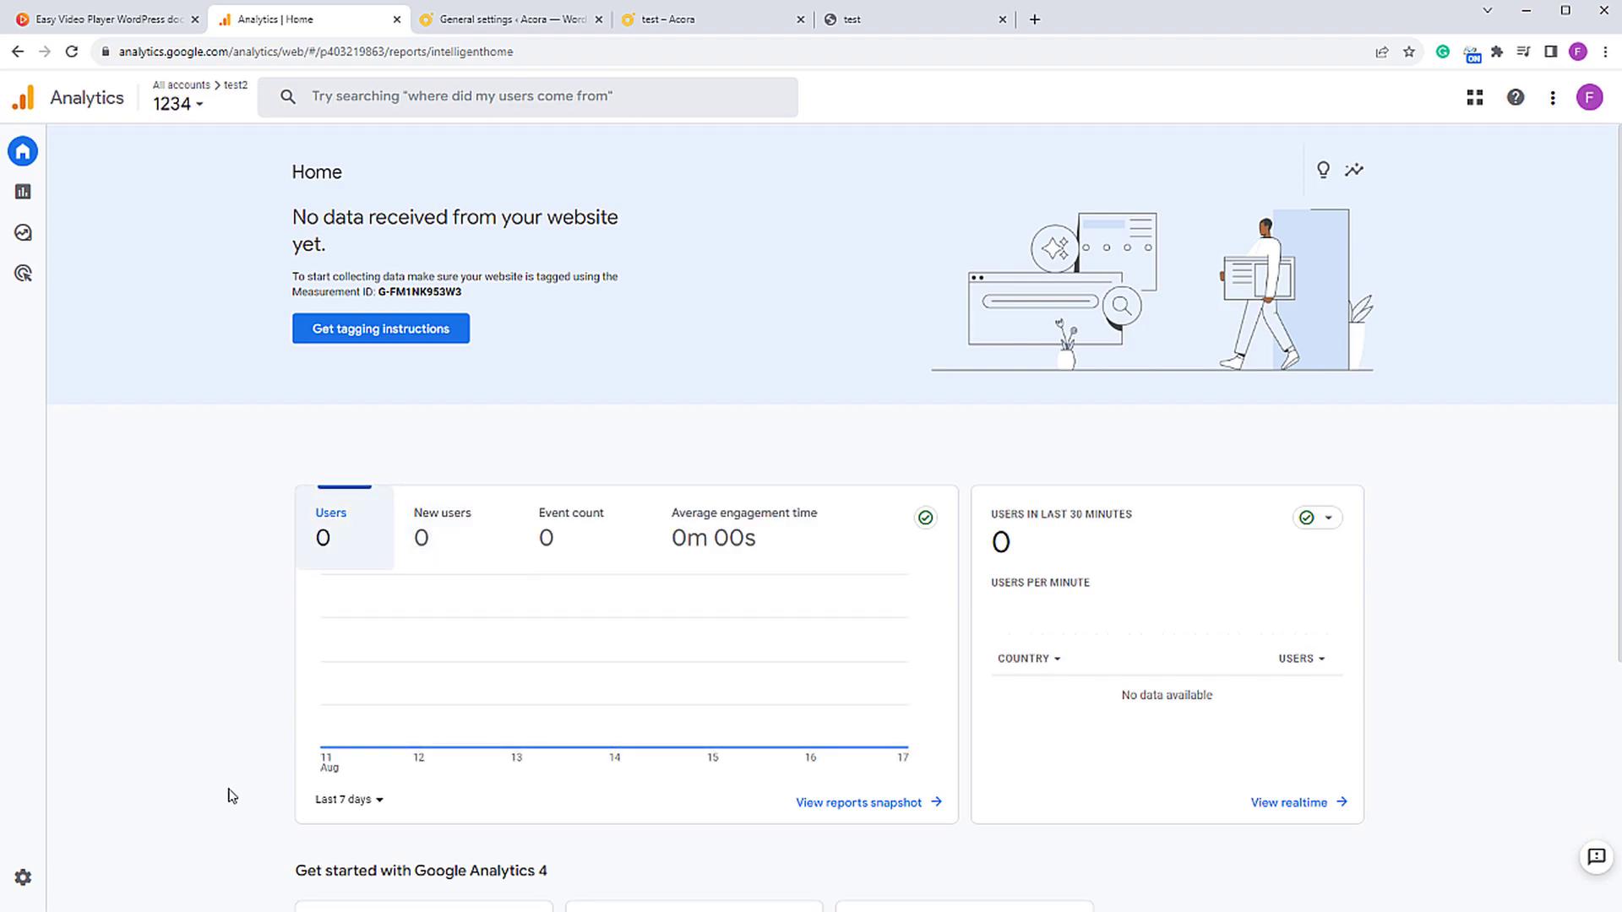
Step: Copy the measurement ID of the 1234 web stream from the property's data streams, and close the stream details
{"action": "mouse_move", "coordinate": [29, 883]}
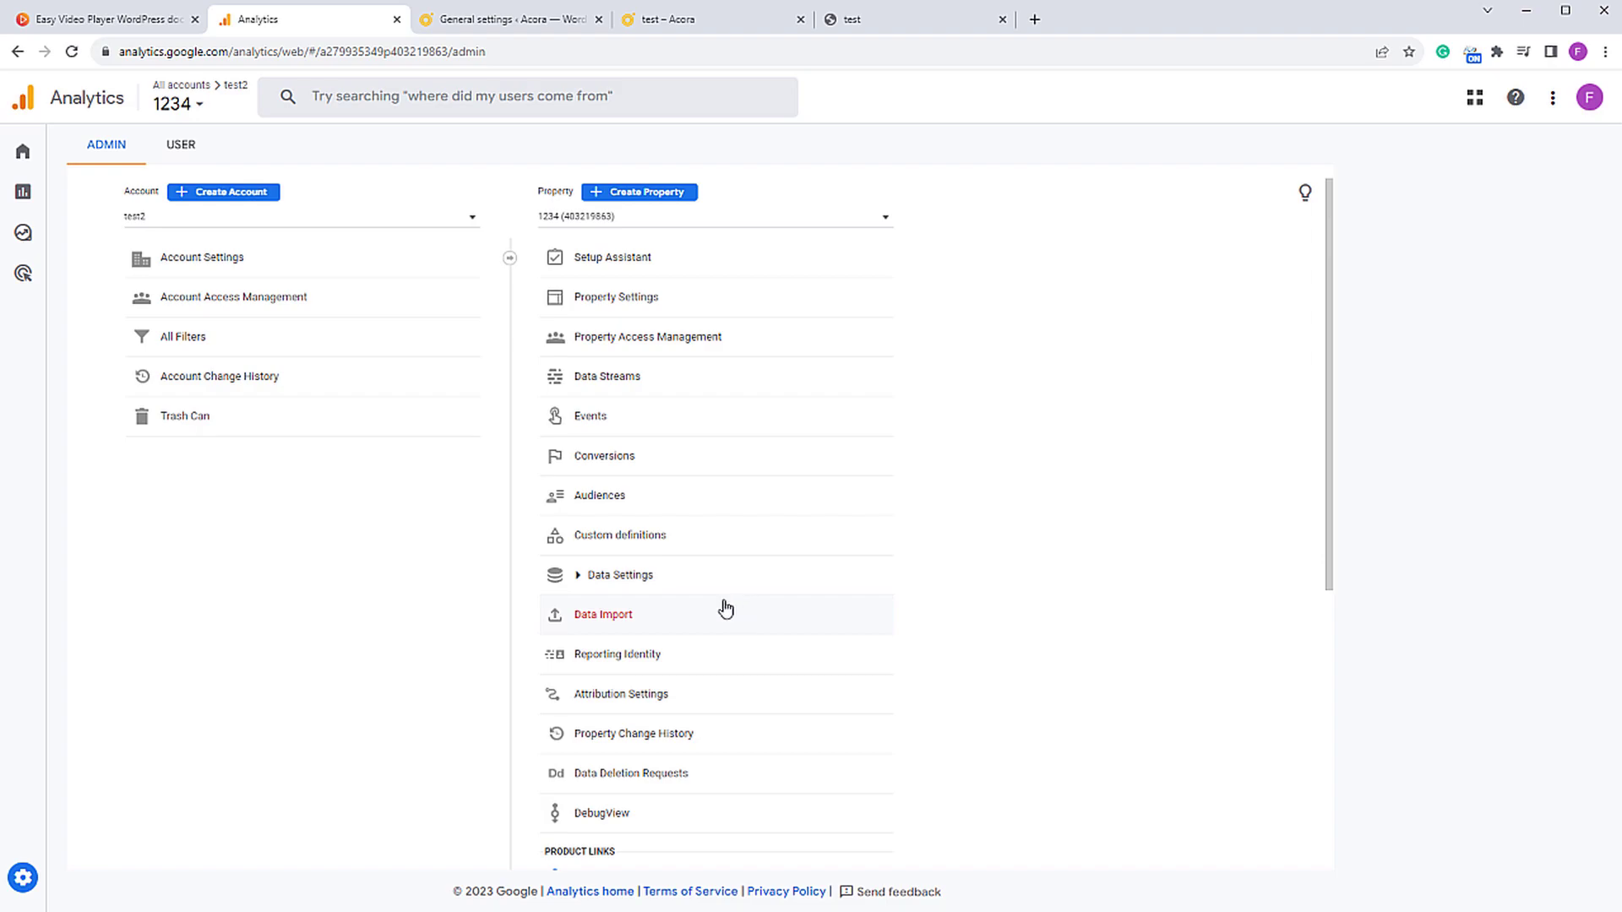
{"action": "left_click", "coordinate": [616, 388]}
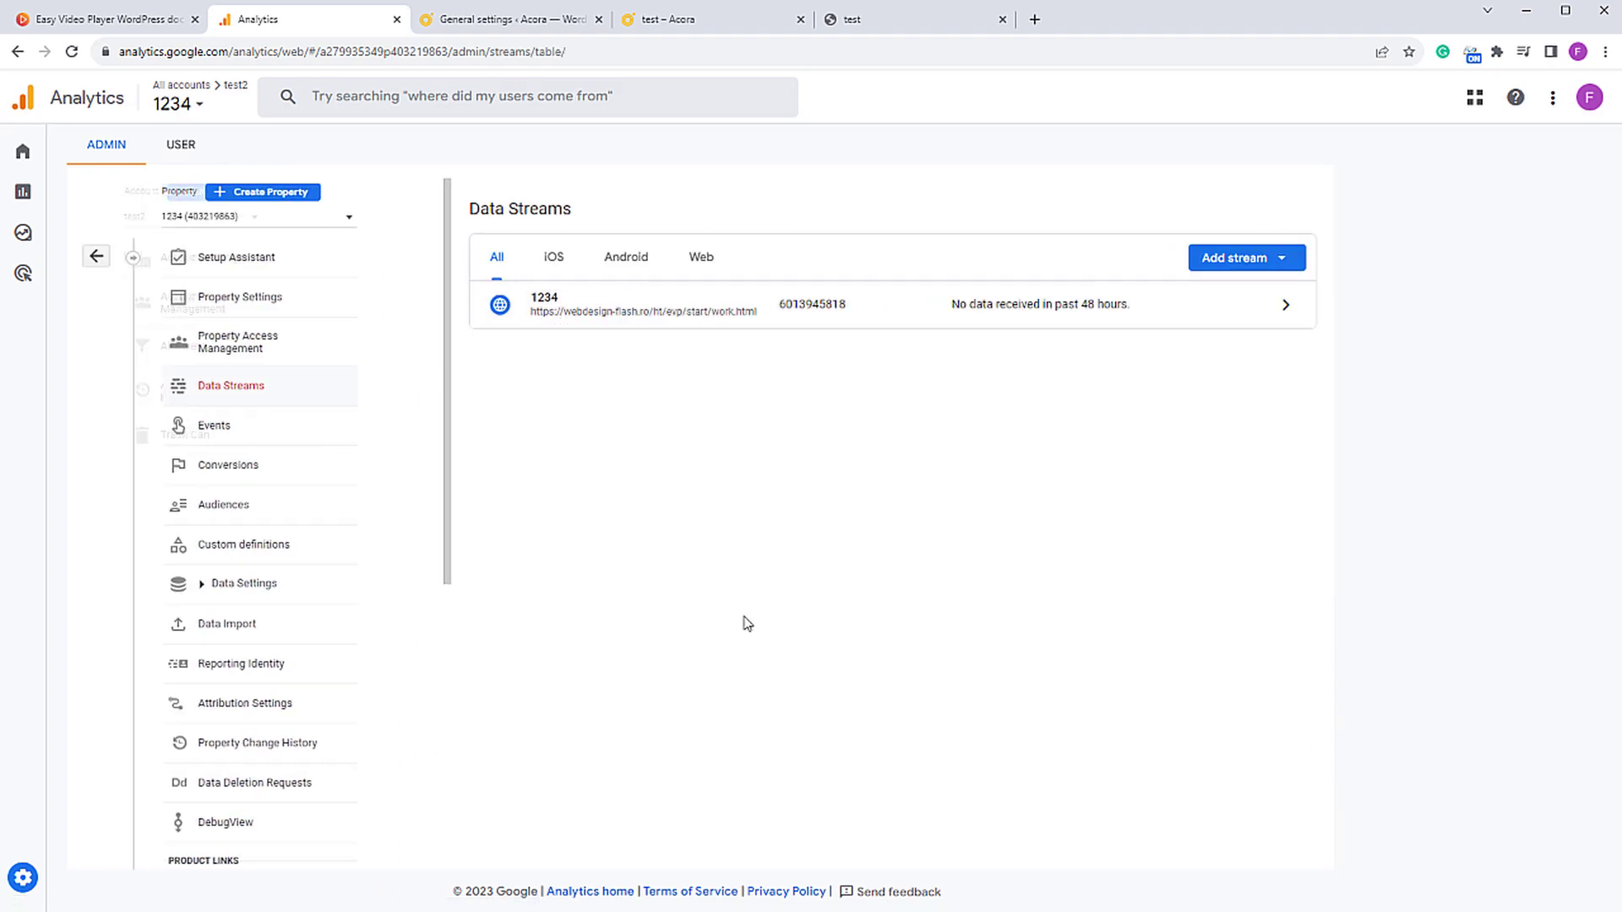
{"action": "left_click", "coordinate": [539, 318]}
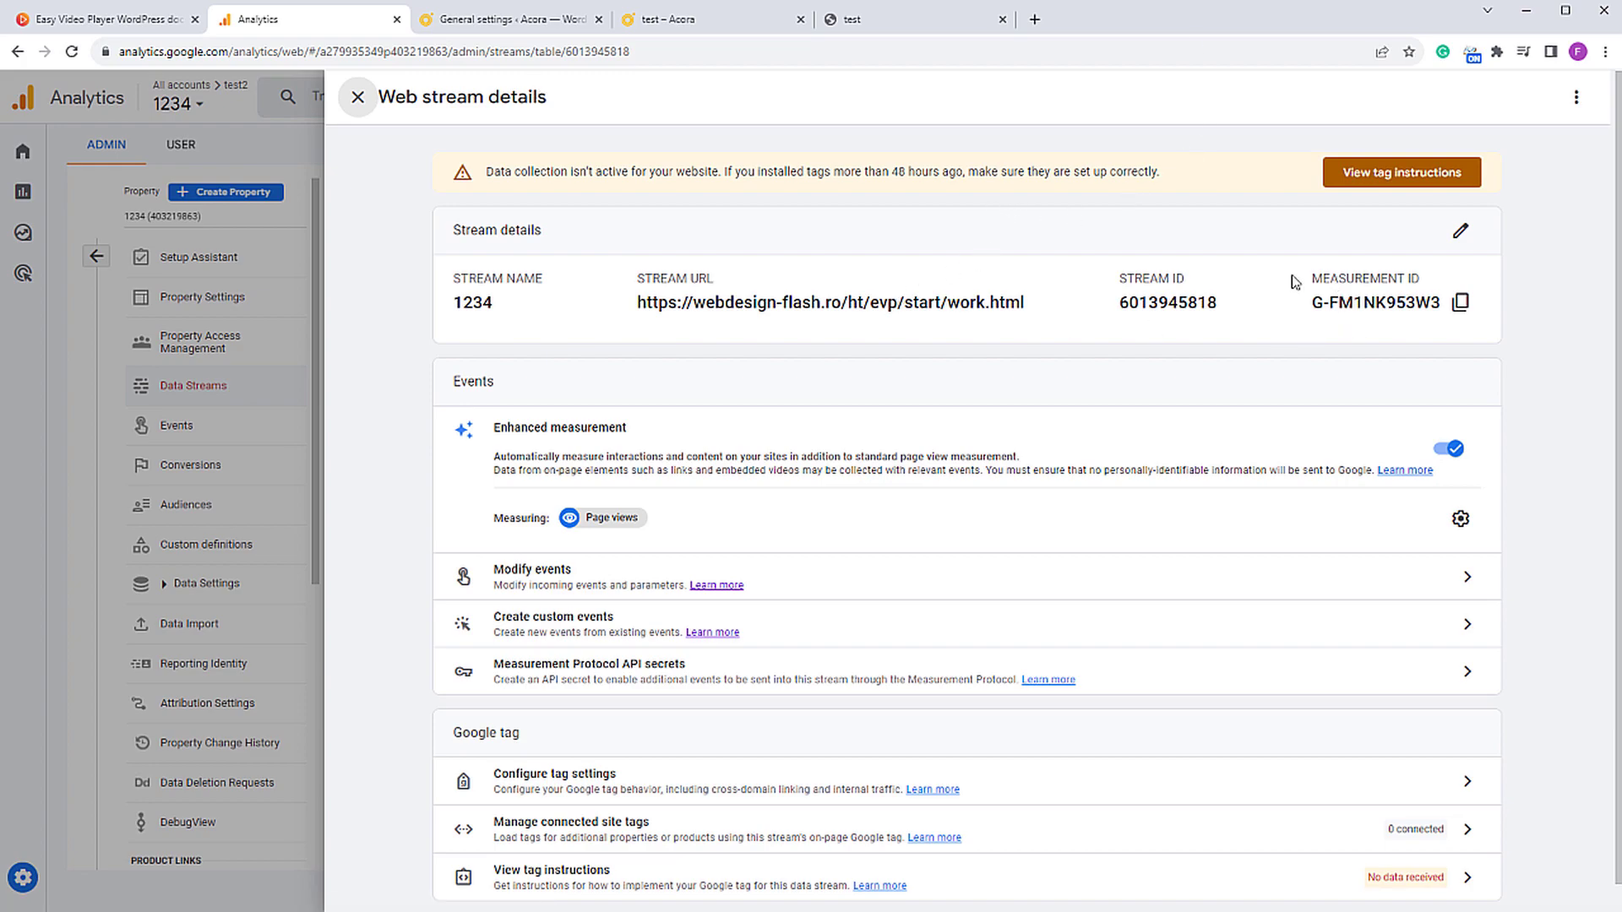
{"action": "left_click_drag", "start_coordinate": [1308, 279], "coordinate": [1426, 280]}
{"action": "left_click", "coordinate": [1461, 319]}
{"action": "left_click", "coordinate": [314, 657]}
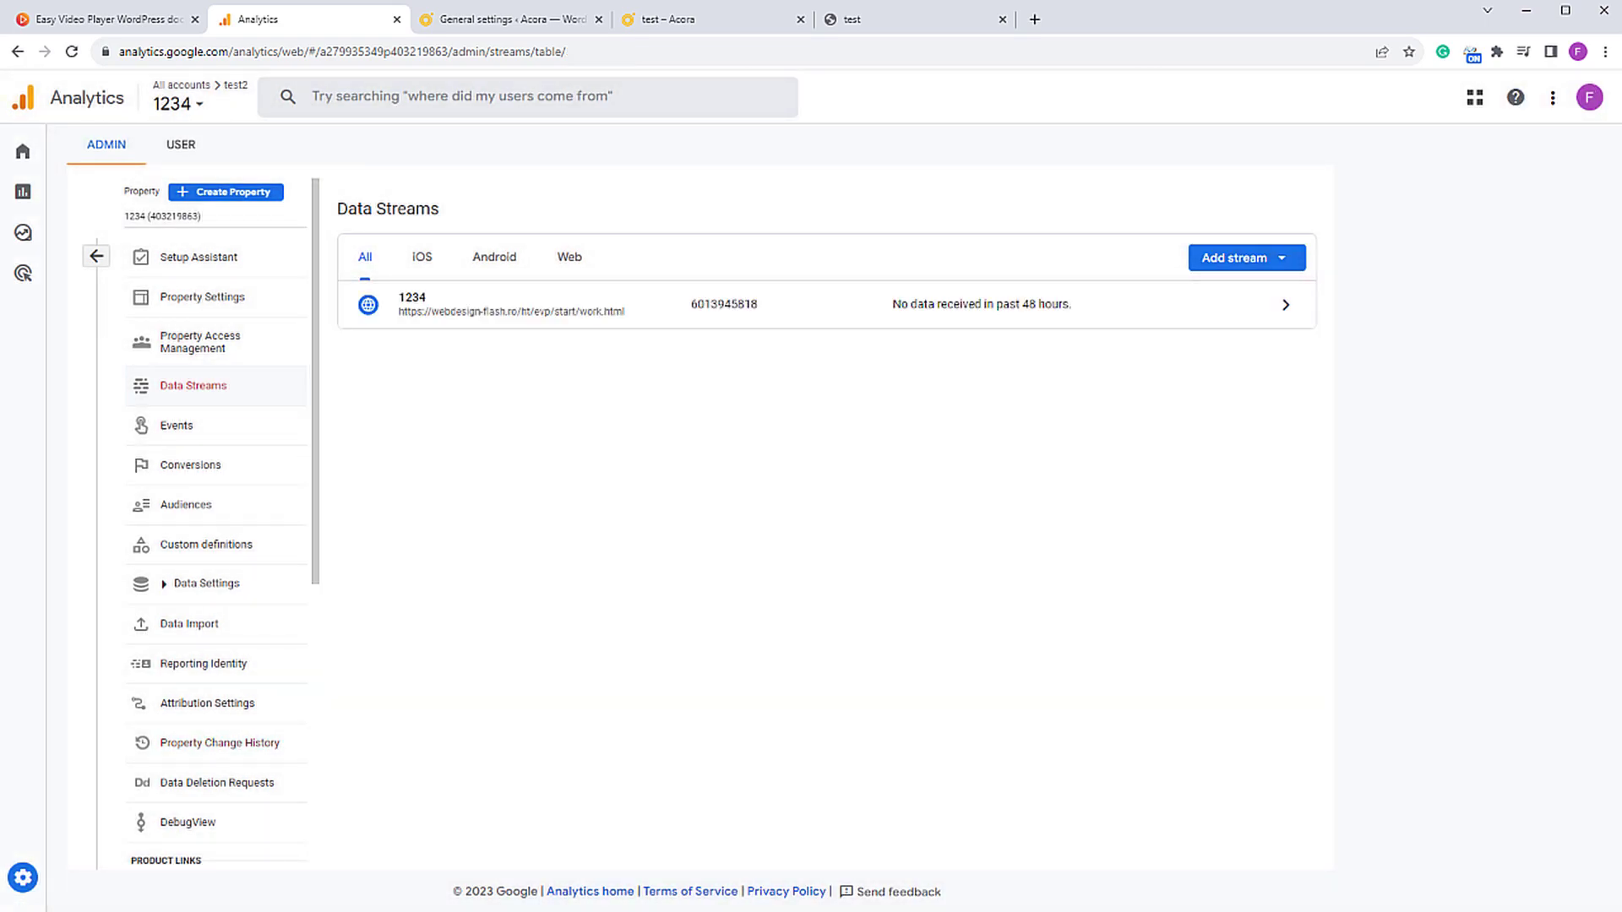
Step: Switch to Sublime Text and move its window fully into view over the browser
{"action": "key", "text": "alt+Tab"}
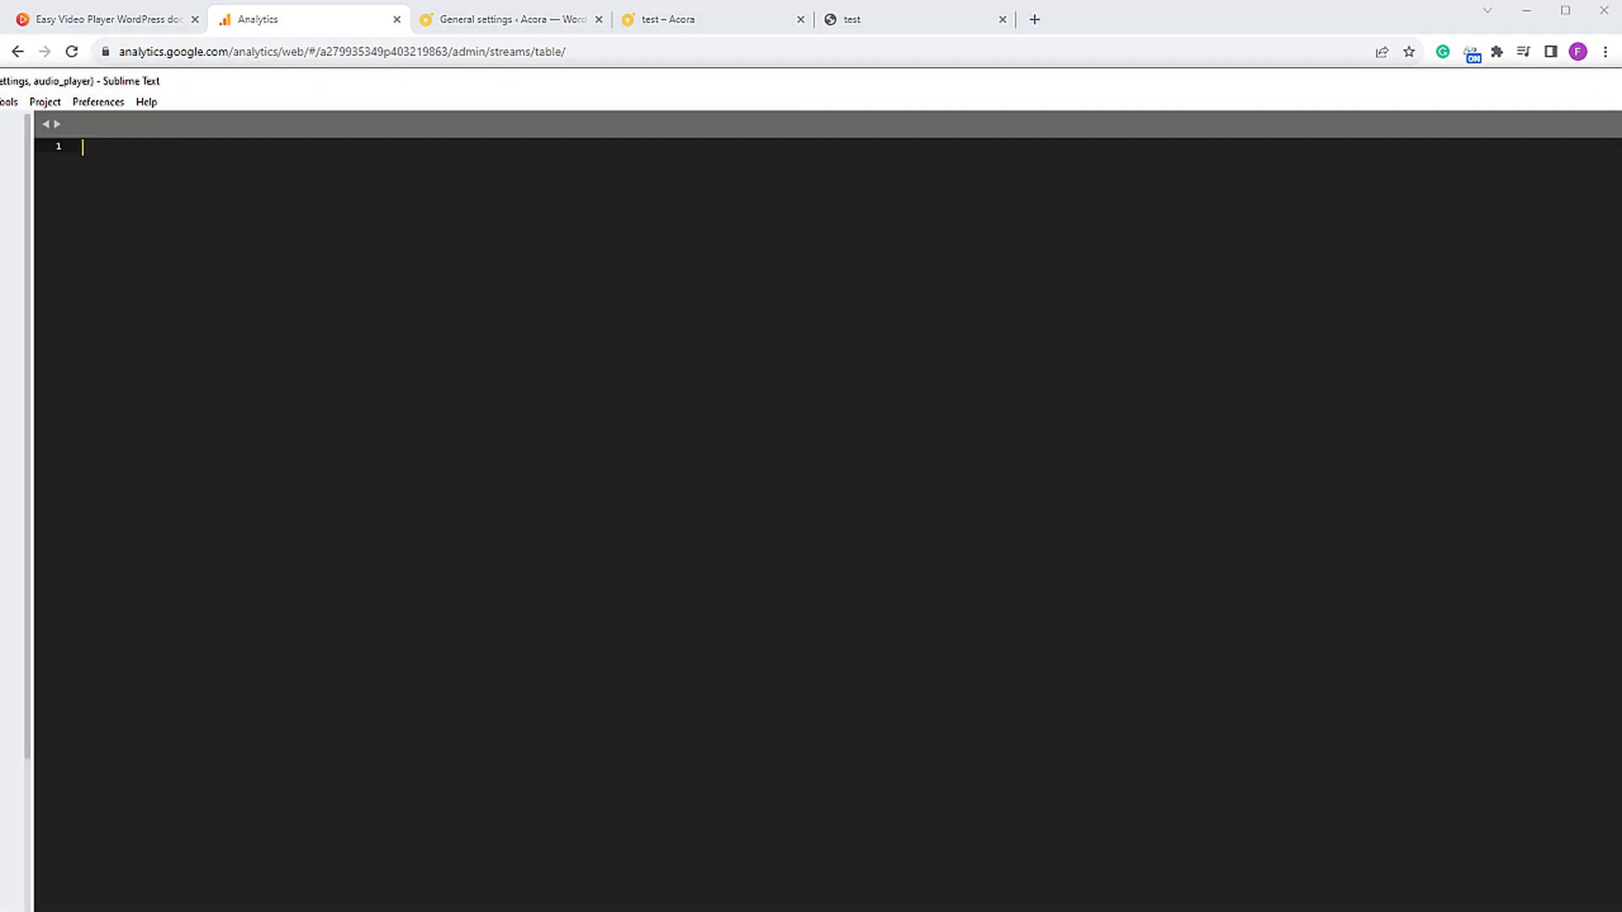
{"action": "left_click_drag", "start_coordinate": [353, 82], "coordinate": [1323, 257]}
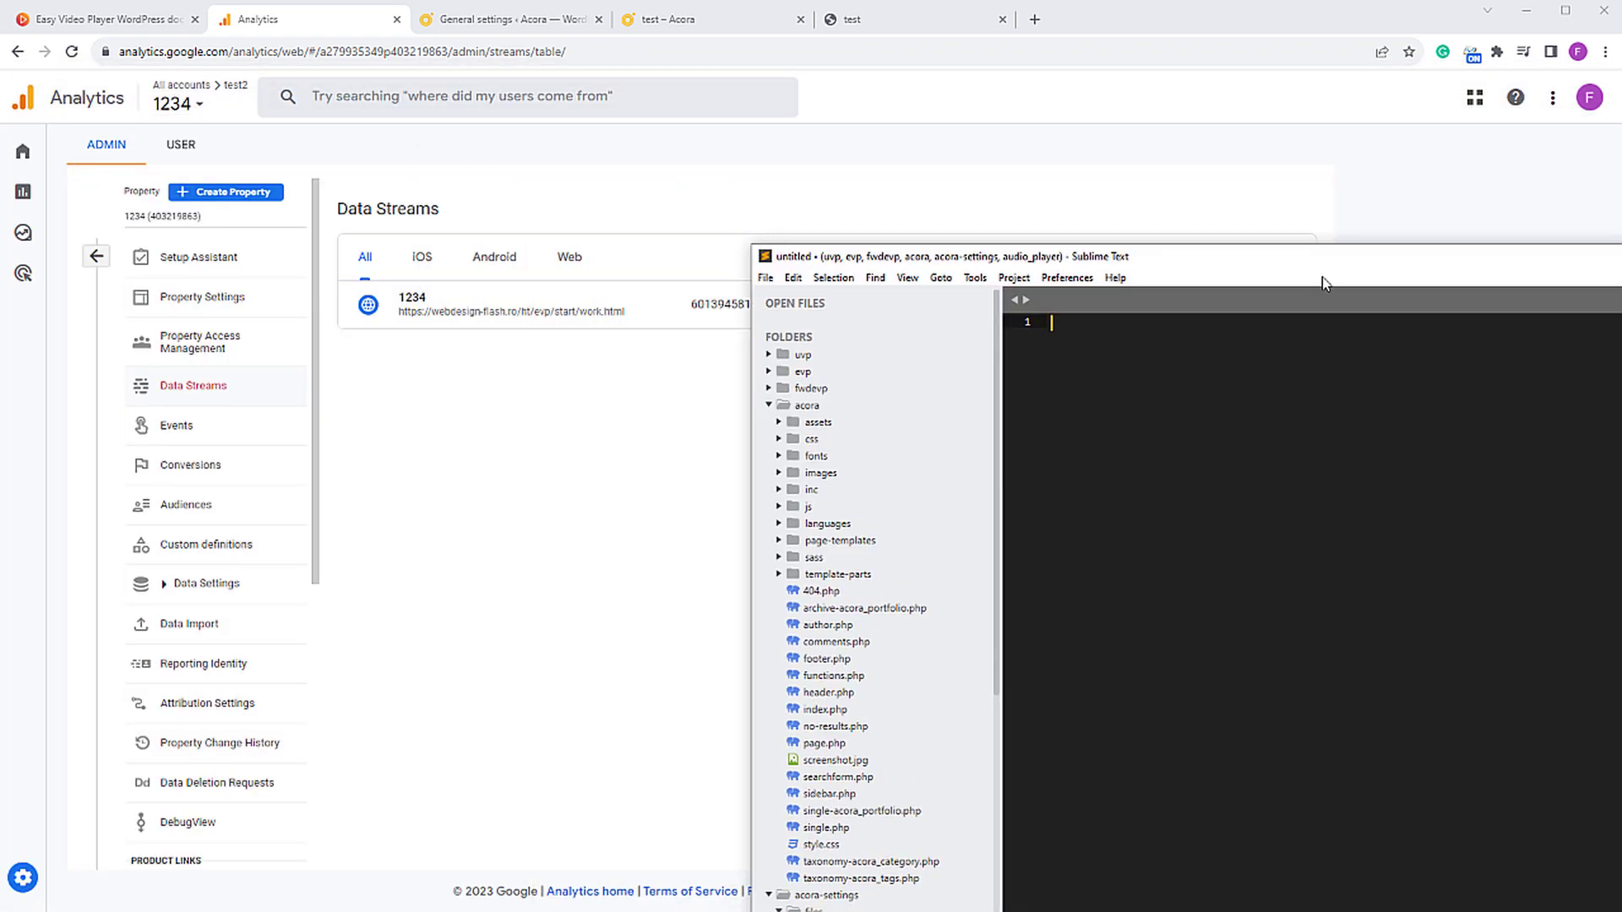
{"action": "left_click_drag", "start_coordinate": [1147, 247], "coordinate": [548, 87]}
{"action": "scroll", "coordinate": [311, 533], "scroll_direction": "down", "scroll_amount": 5}
{"action": "scroll", "coordinate": [307, 523], "scroll_direction": "up", "scroll_amount": 3}
{"action": "scroll", "coordinate": [307, 523], "scroll_direction": "up", "scroll_amount": 3}
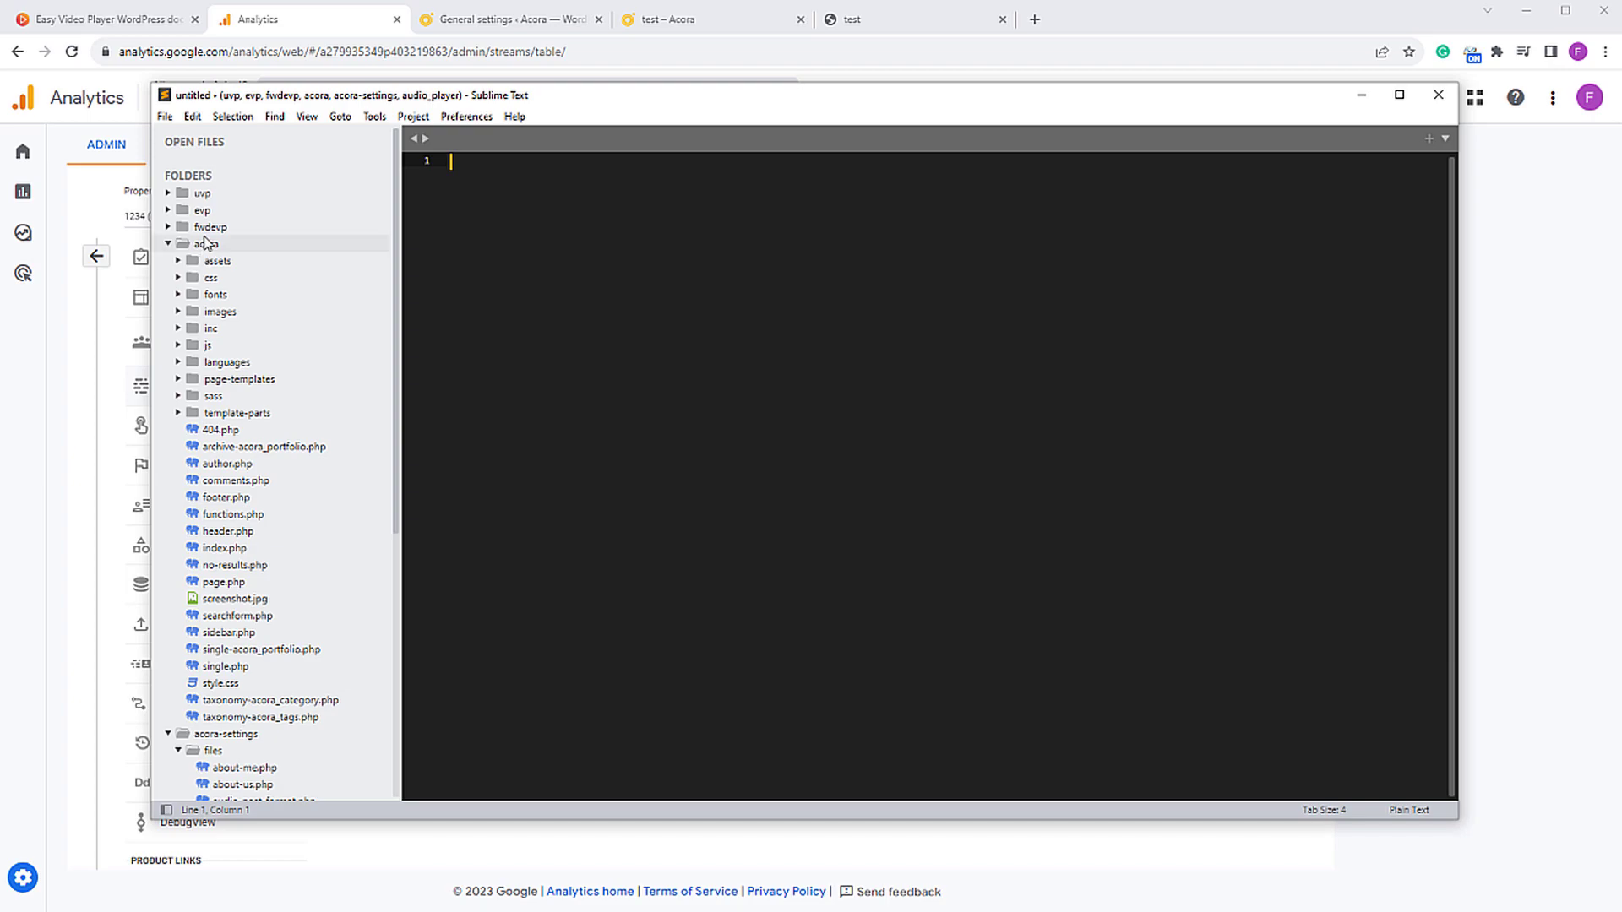
Step: Collapse the acora and acora-settings folders, and open work.html from the evp/start folder at its player setup code
{"action": "left_click", "coordinate": [193, 245]}
{"action": "left_click", "coordinate": [197, 264]}
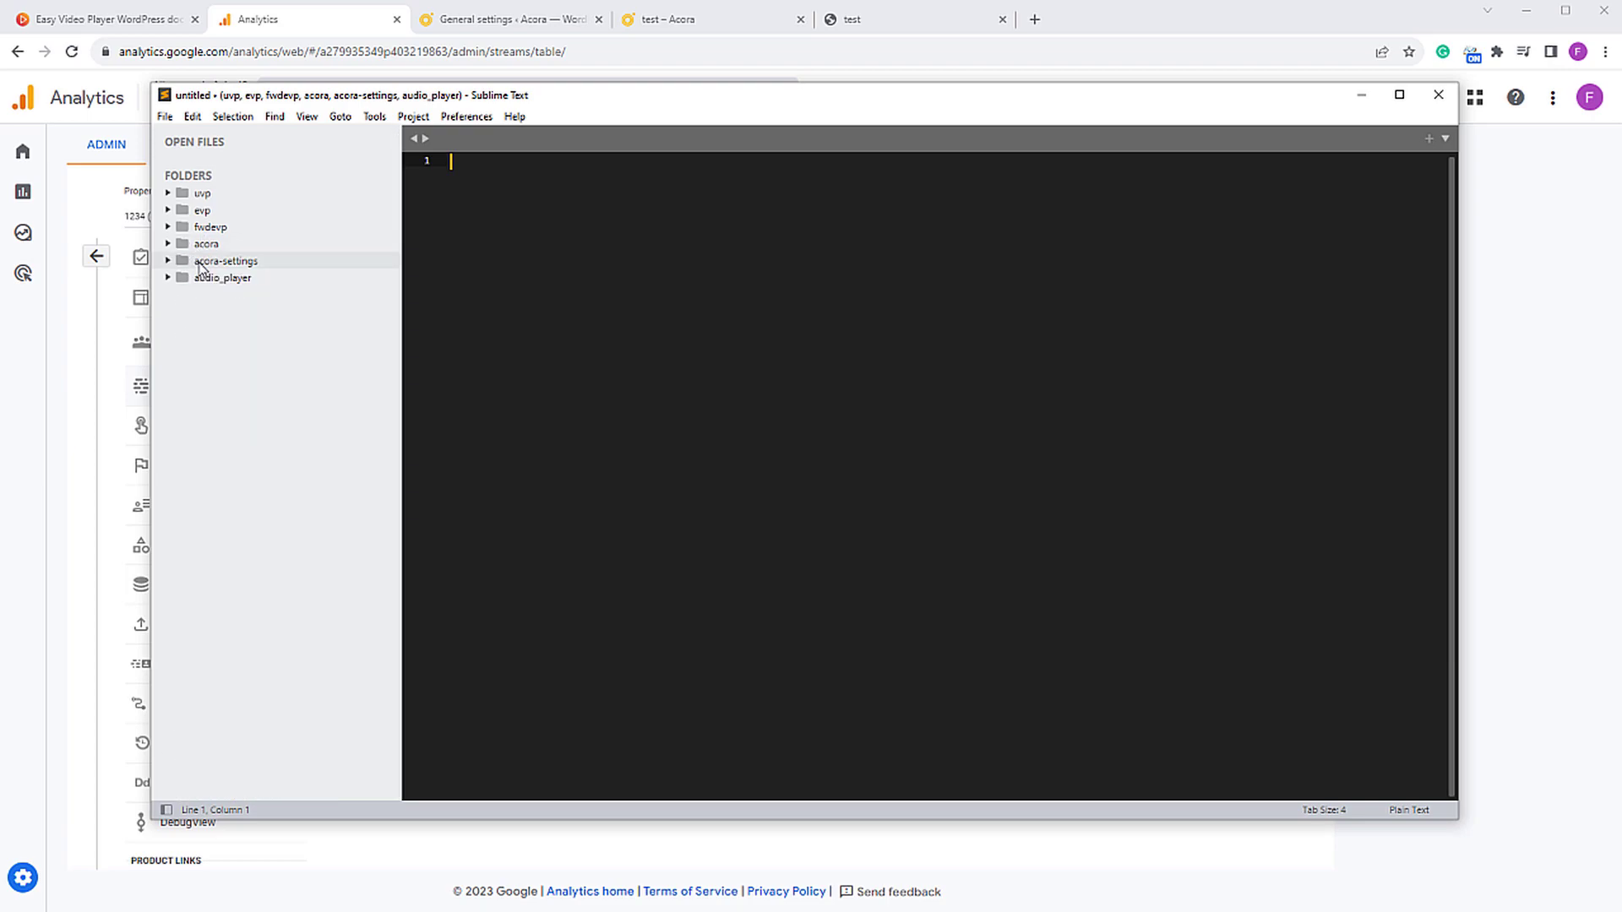
{"action": "left_click", "coordinate": [201, 211]}
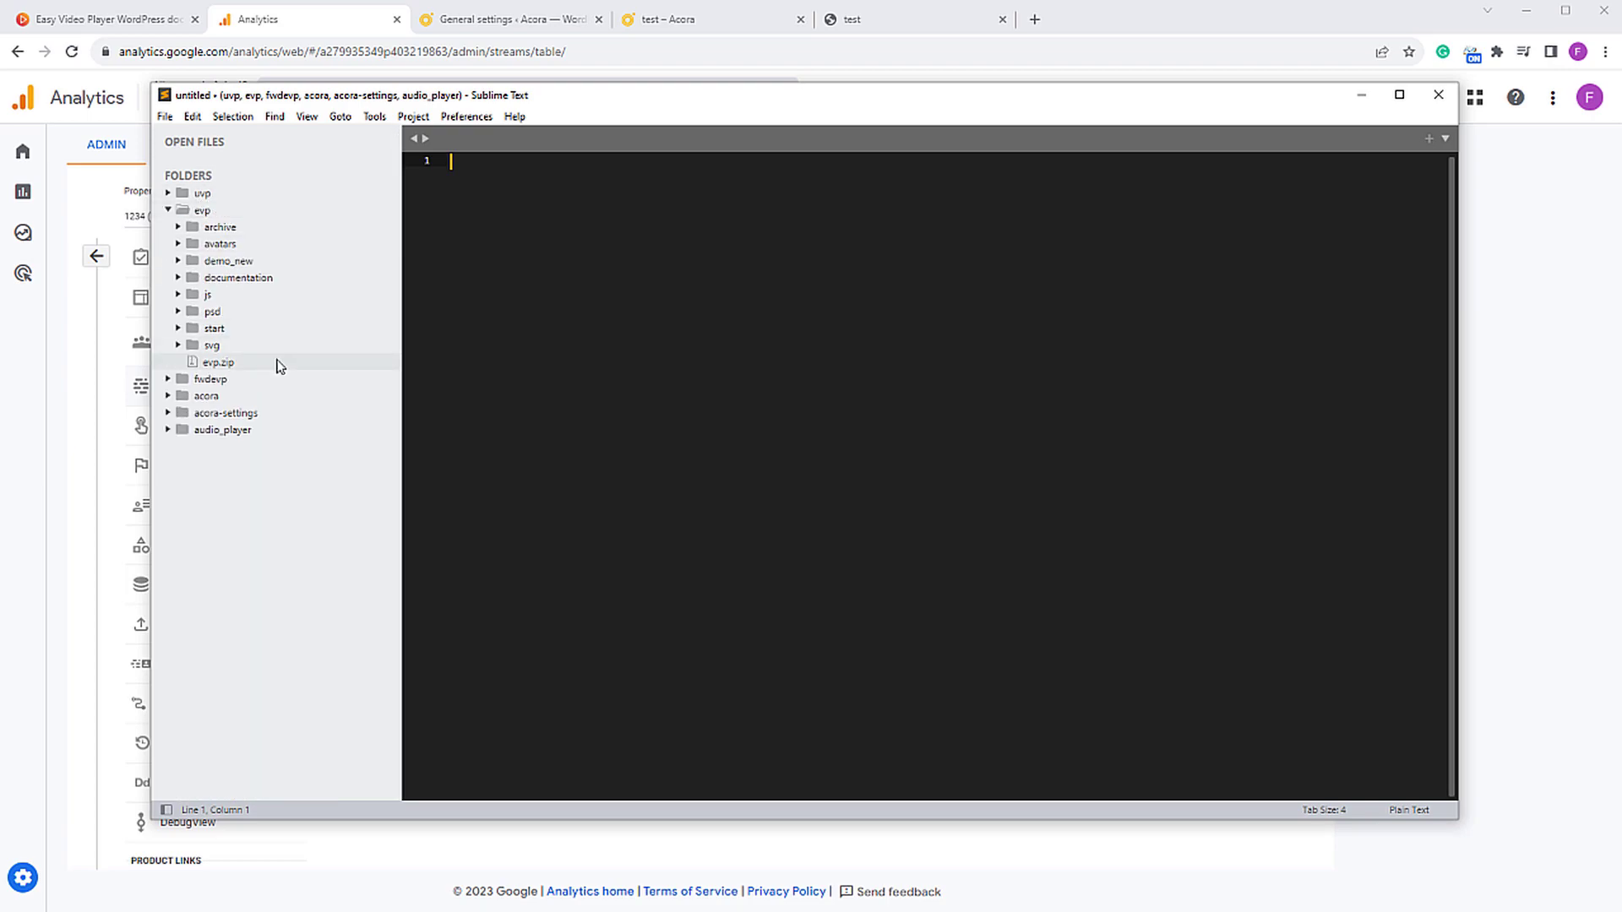
{"action": "left_click", "coordinate": [208, 329]}
{"action": "scroll", "coordinate": [271, 536], "scroll_direction": "down", "scroll_amount": 5}
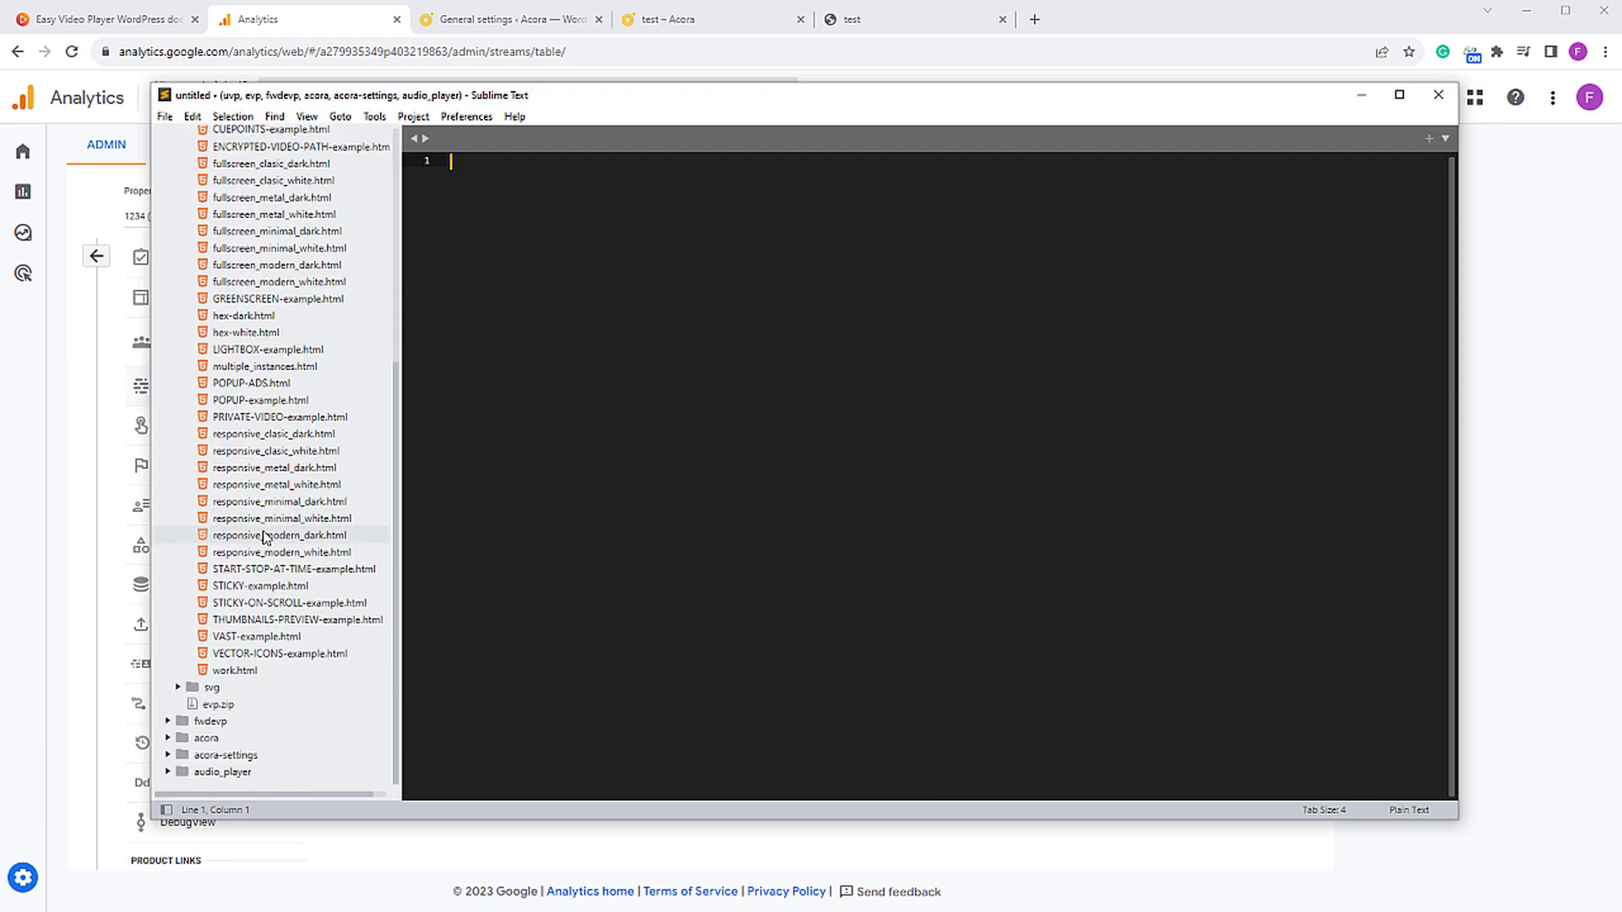
{"action": "left_click", "coordinate": [266, 673]}
{"action": "scroll", "coordinate": [929, 474], "scroll_direction": "down", "scroll_amount": 17}
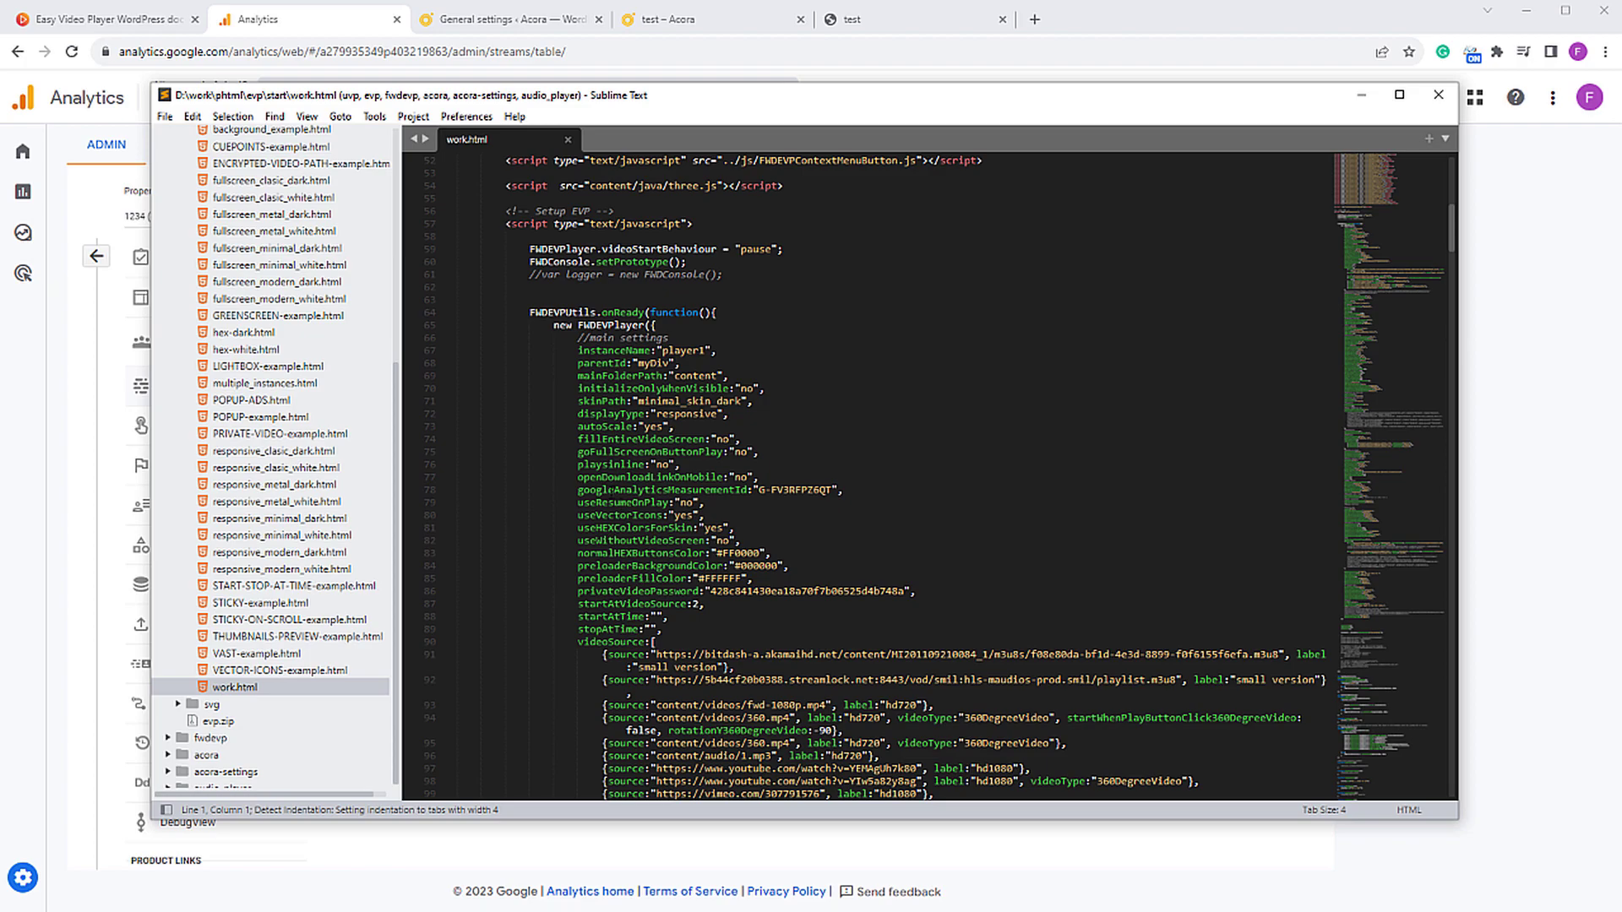
Step: Replace the googleAnalyticsMeasurementId value in work.html with the copied measurement ID, and save the file
{"action": "double_click", "coordinate": [747, 490]}
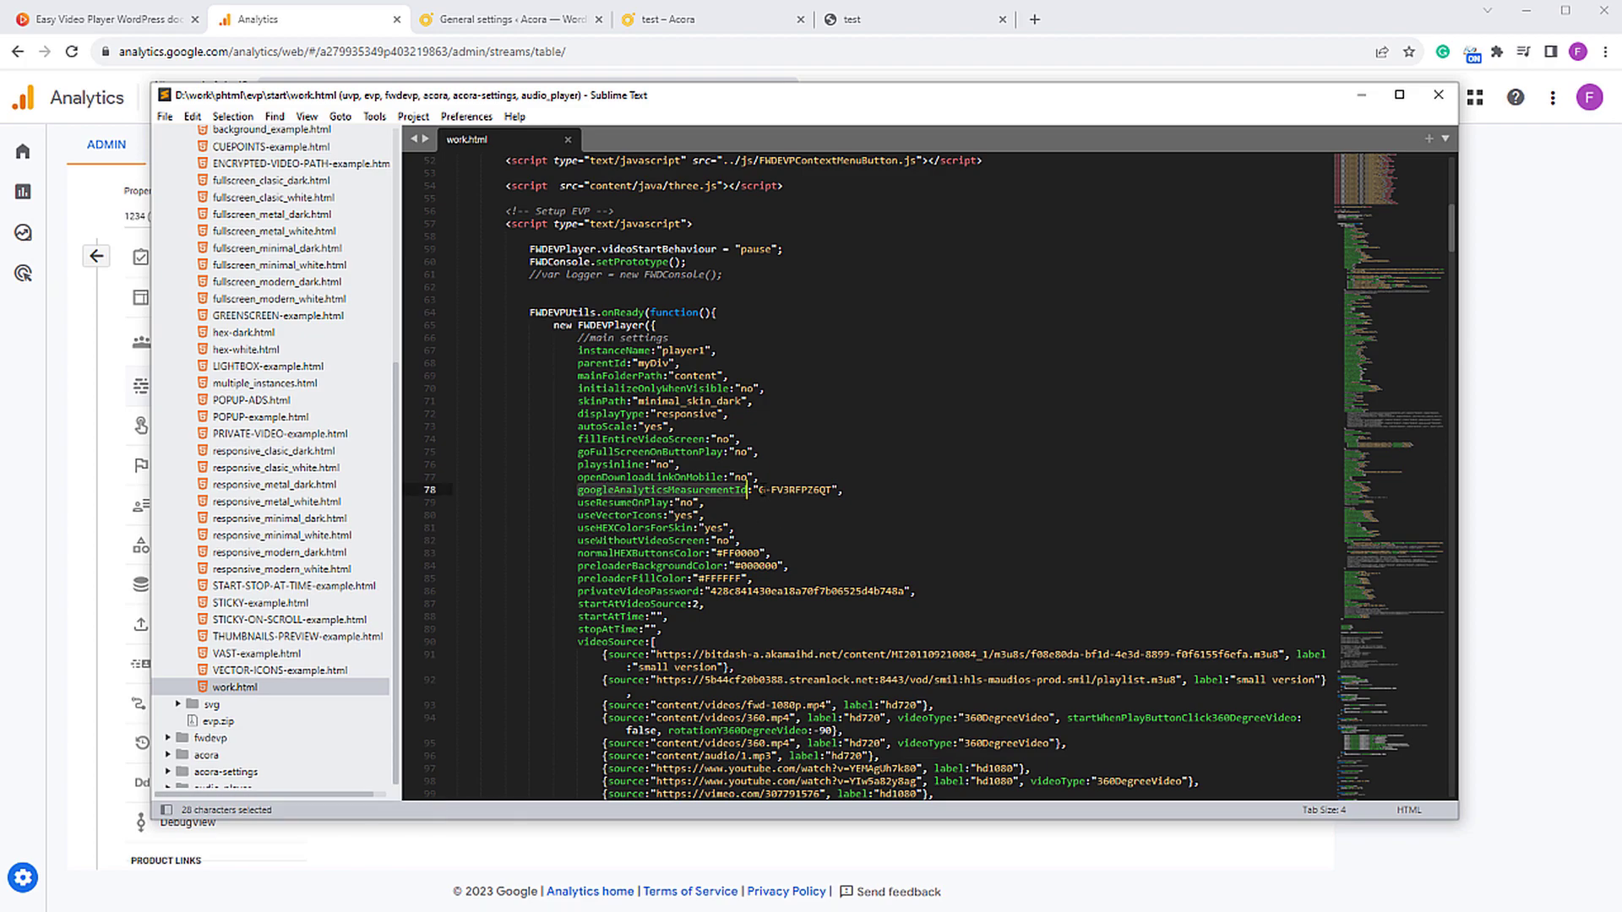
{"action": "left_click_drag", "start_coordinate": [759, 490], "coordinate": [826, 490]}
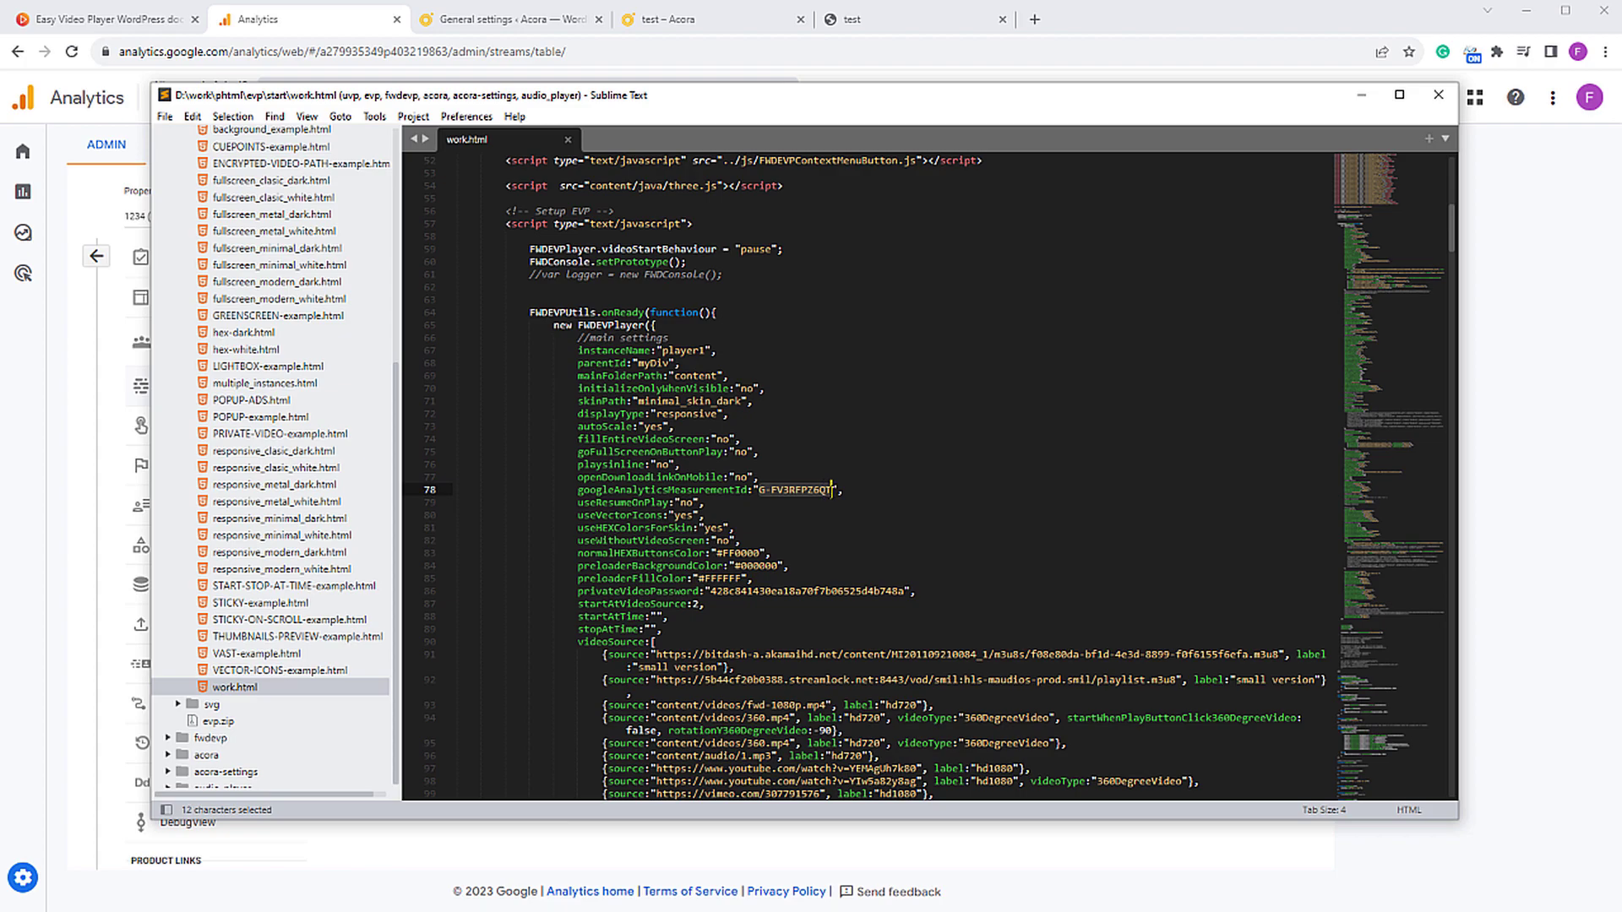
{"action": "key", "text": "ctrl+v"}
{"action": "key", "text": "ctrl+s"}
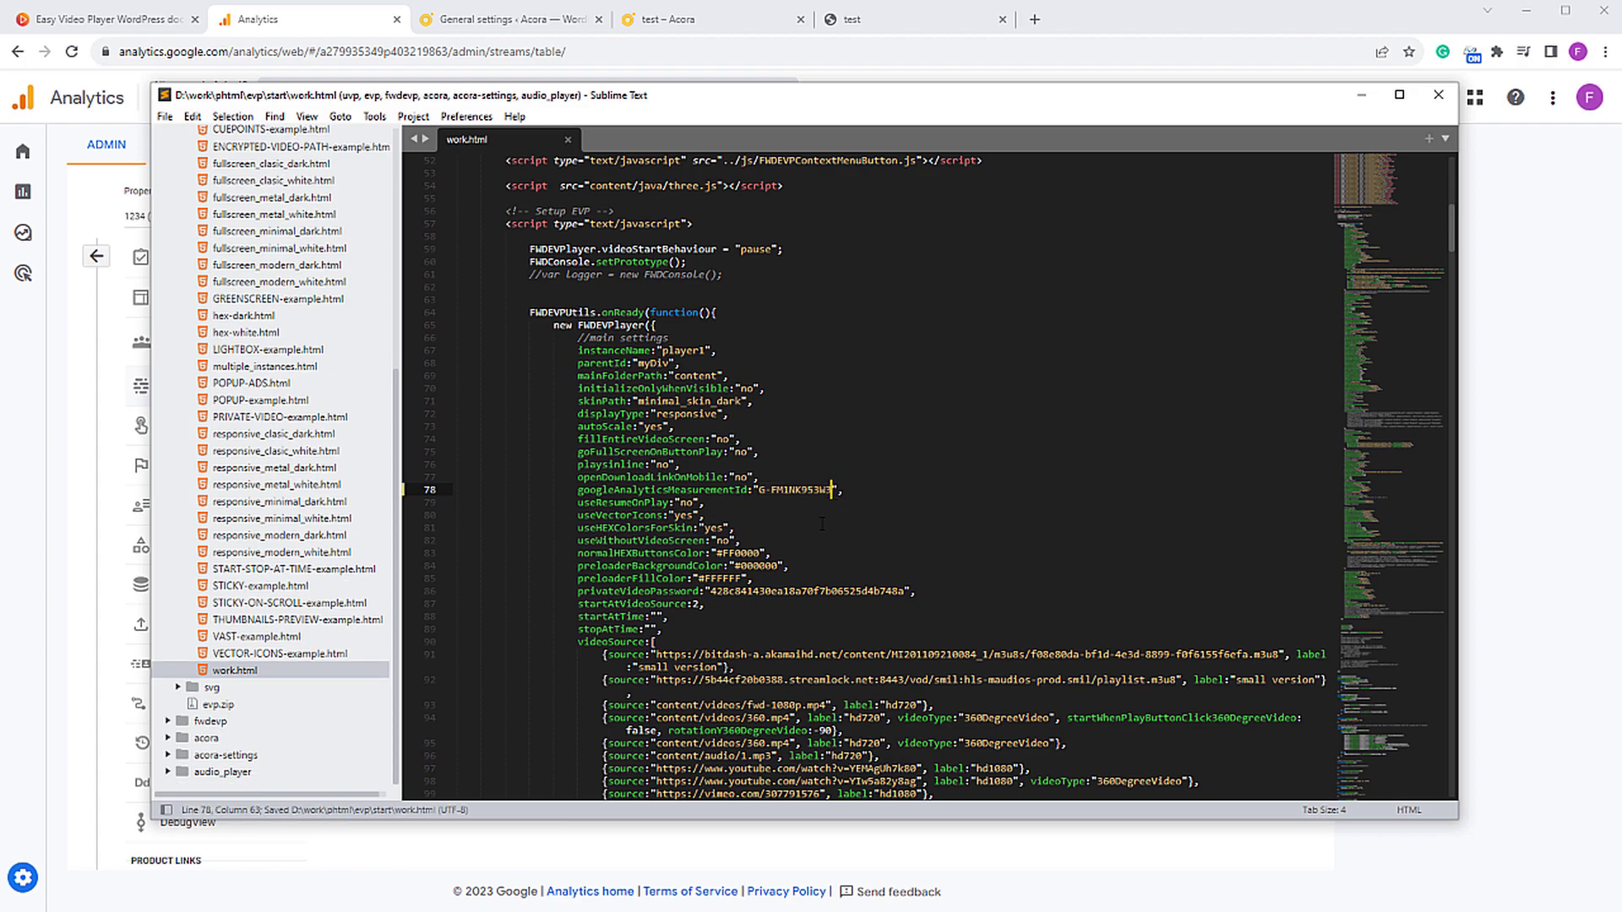
Step: Undo the measurement ID replacement in work.html, save the file and minimize the editor
{"action": "key", "text": "ctrl+z"}
{"action": "key", "text": "ctrl+s"}
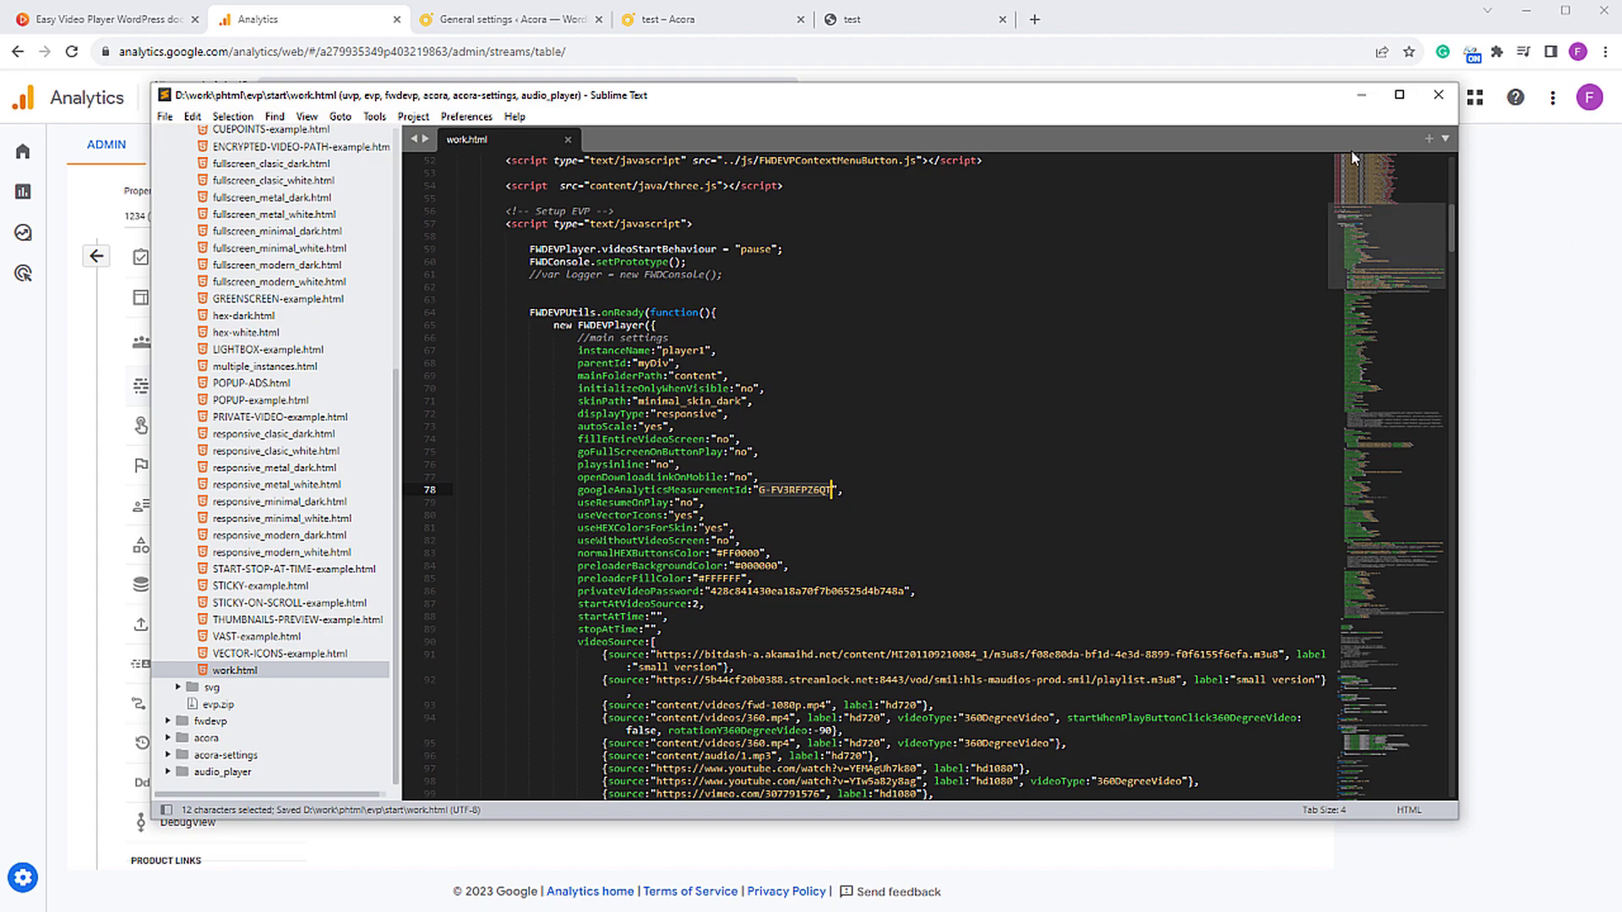
{"action": "left_click", "coordinate": [1361, 95]}
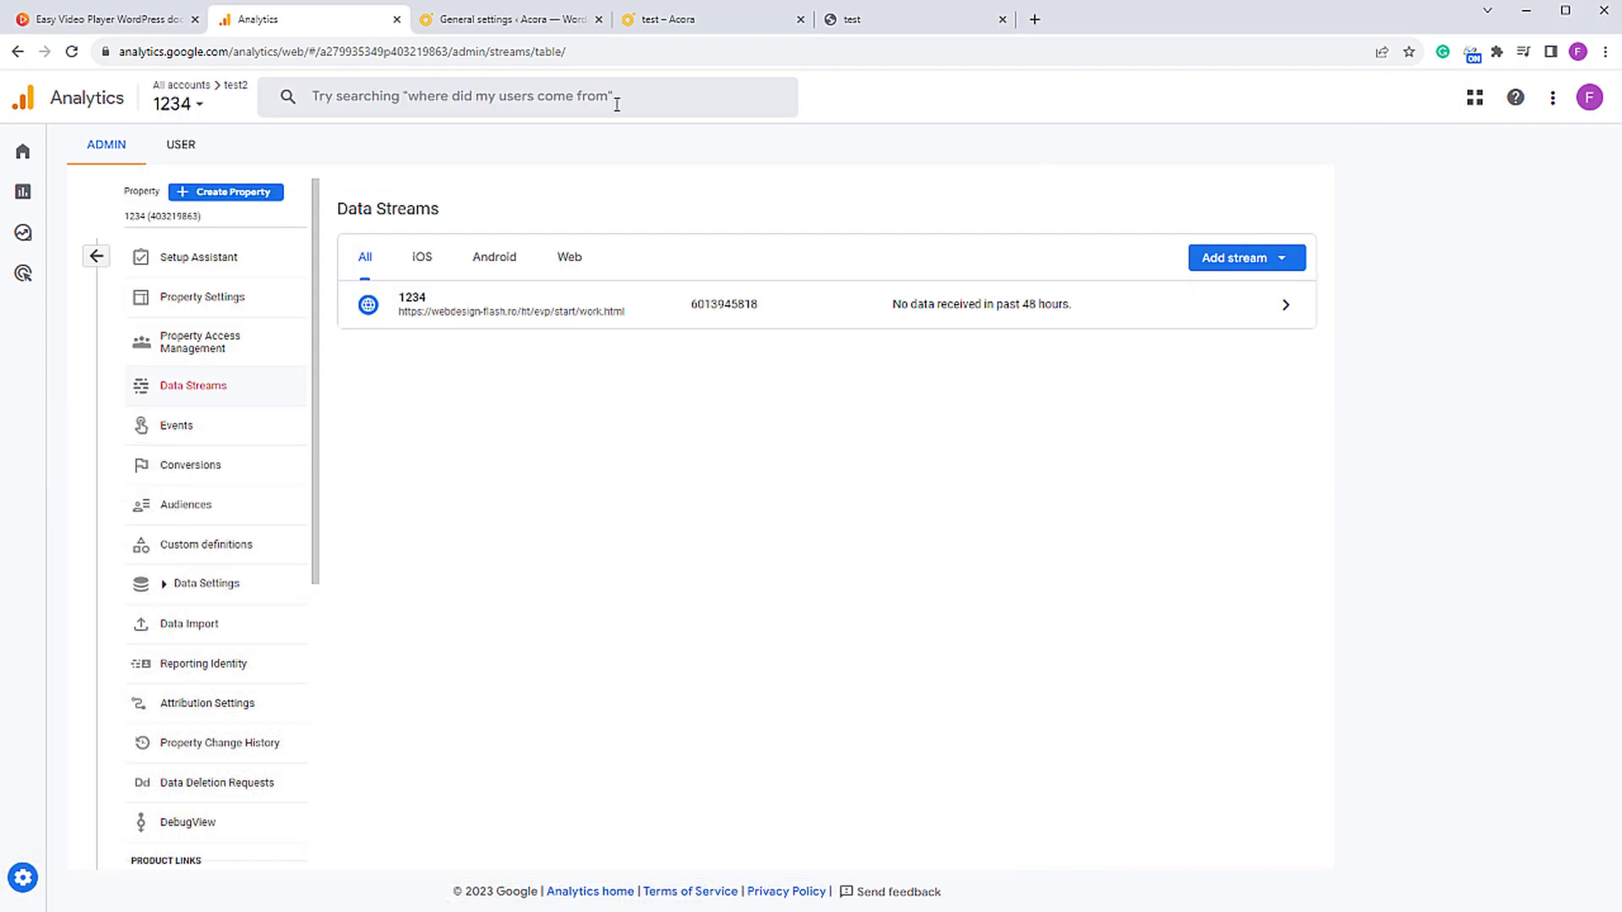
Step: Locate the Google analytics measurement id field in Easy Video Player's general settings in WordPress, and update the preset settings
{"action": "left_click", "coordinate": [541, 17]}
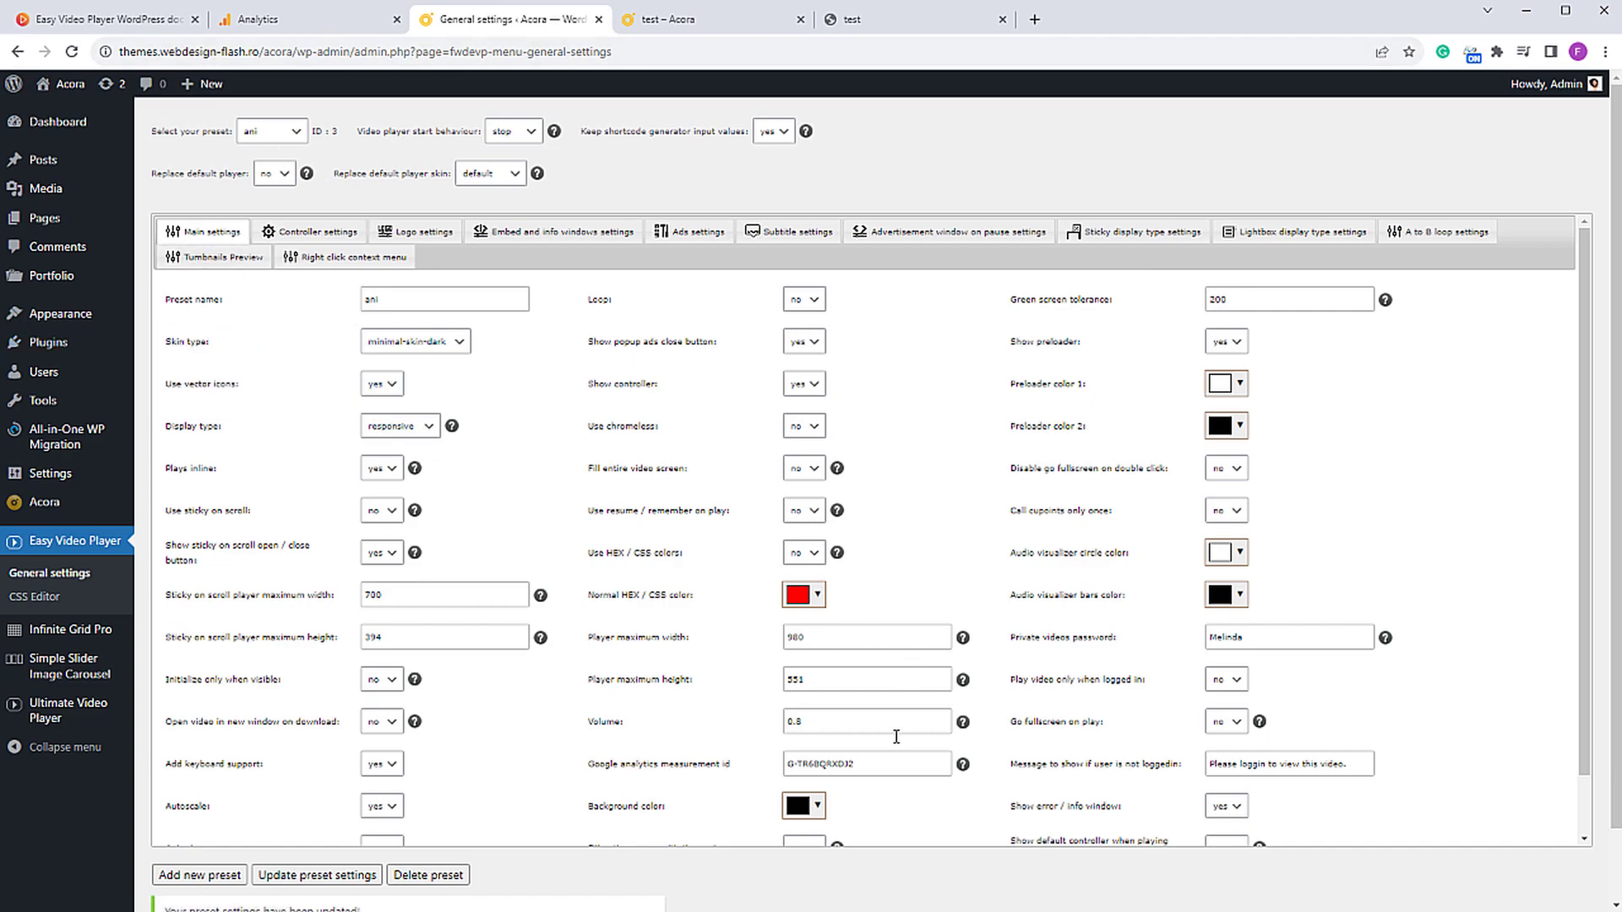
{"action": "left_click_drag", "start_coordinate": [891, 768], "coordinate": [765, 771]}
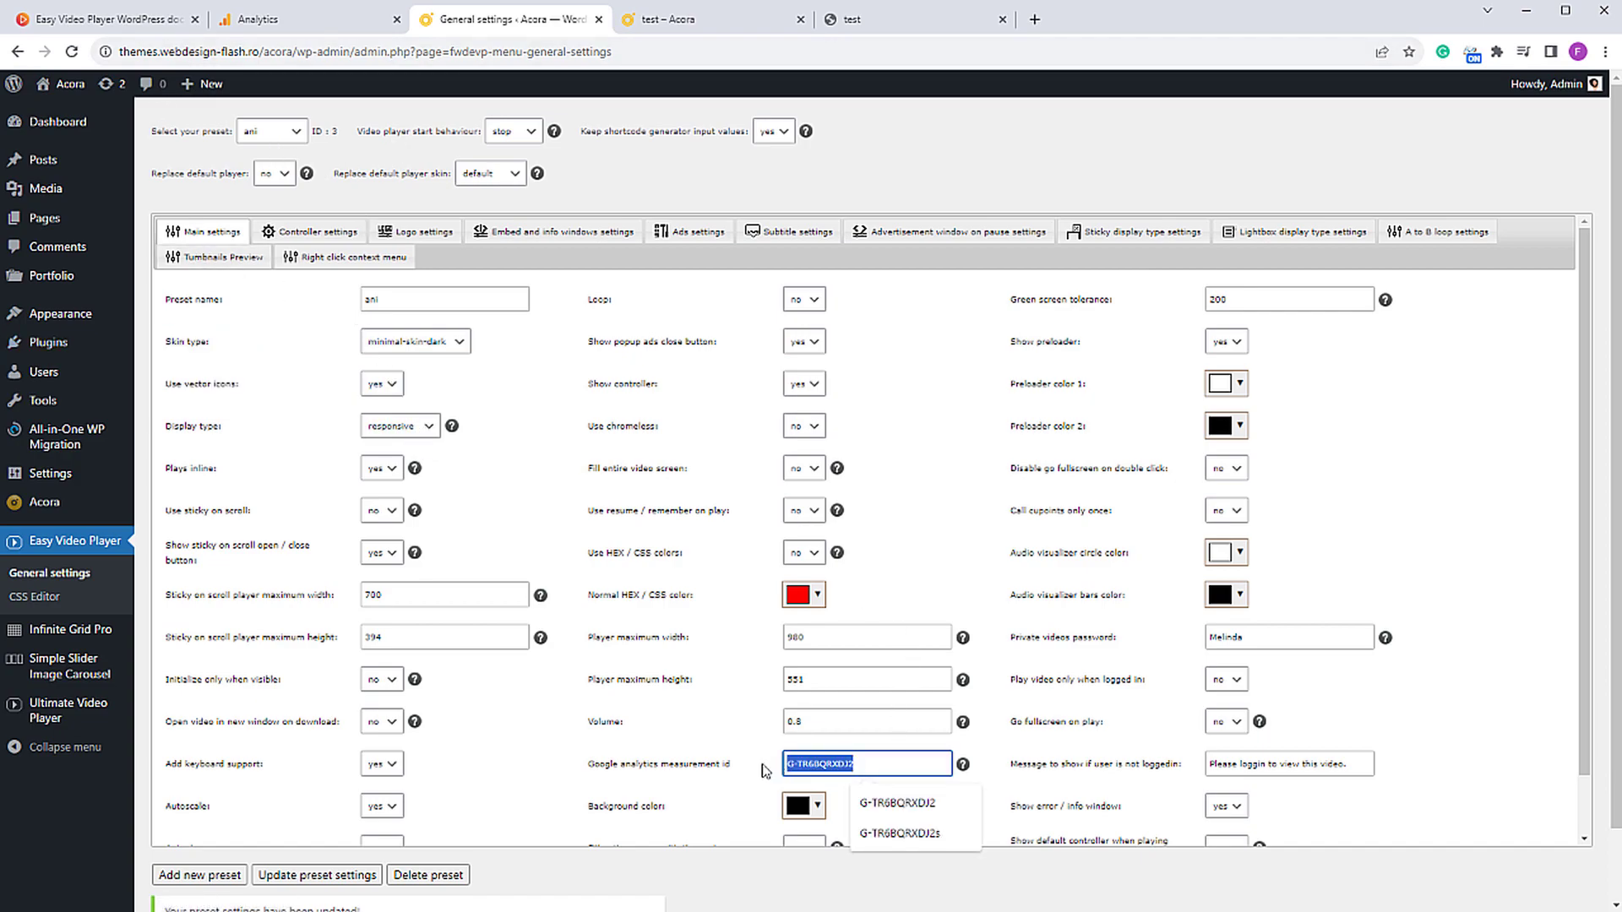
{"action": "left_click_drag", "start_coordinate": [586, 767], "coordinate": [727, 782]}
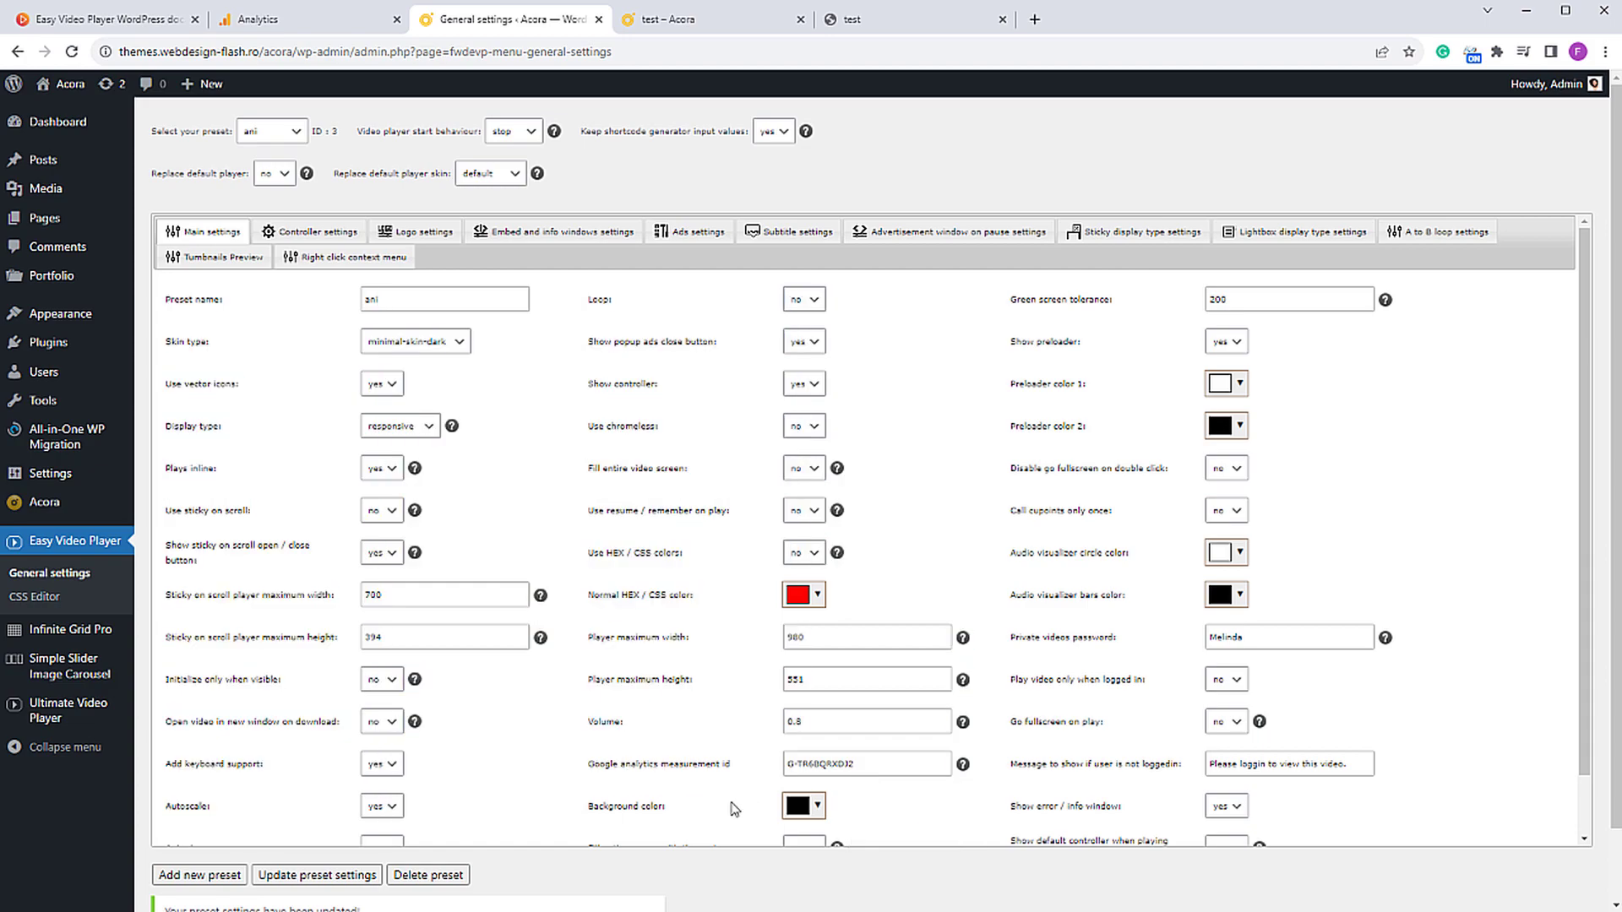
{"action": "left_click", "coordinate": [328, 876]}
Step: Examine the custom definitions listed under Google analytics in the Easy Video Player documentation
{"action": "left_click", "coordinate": [276, 28]}
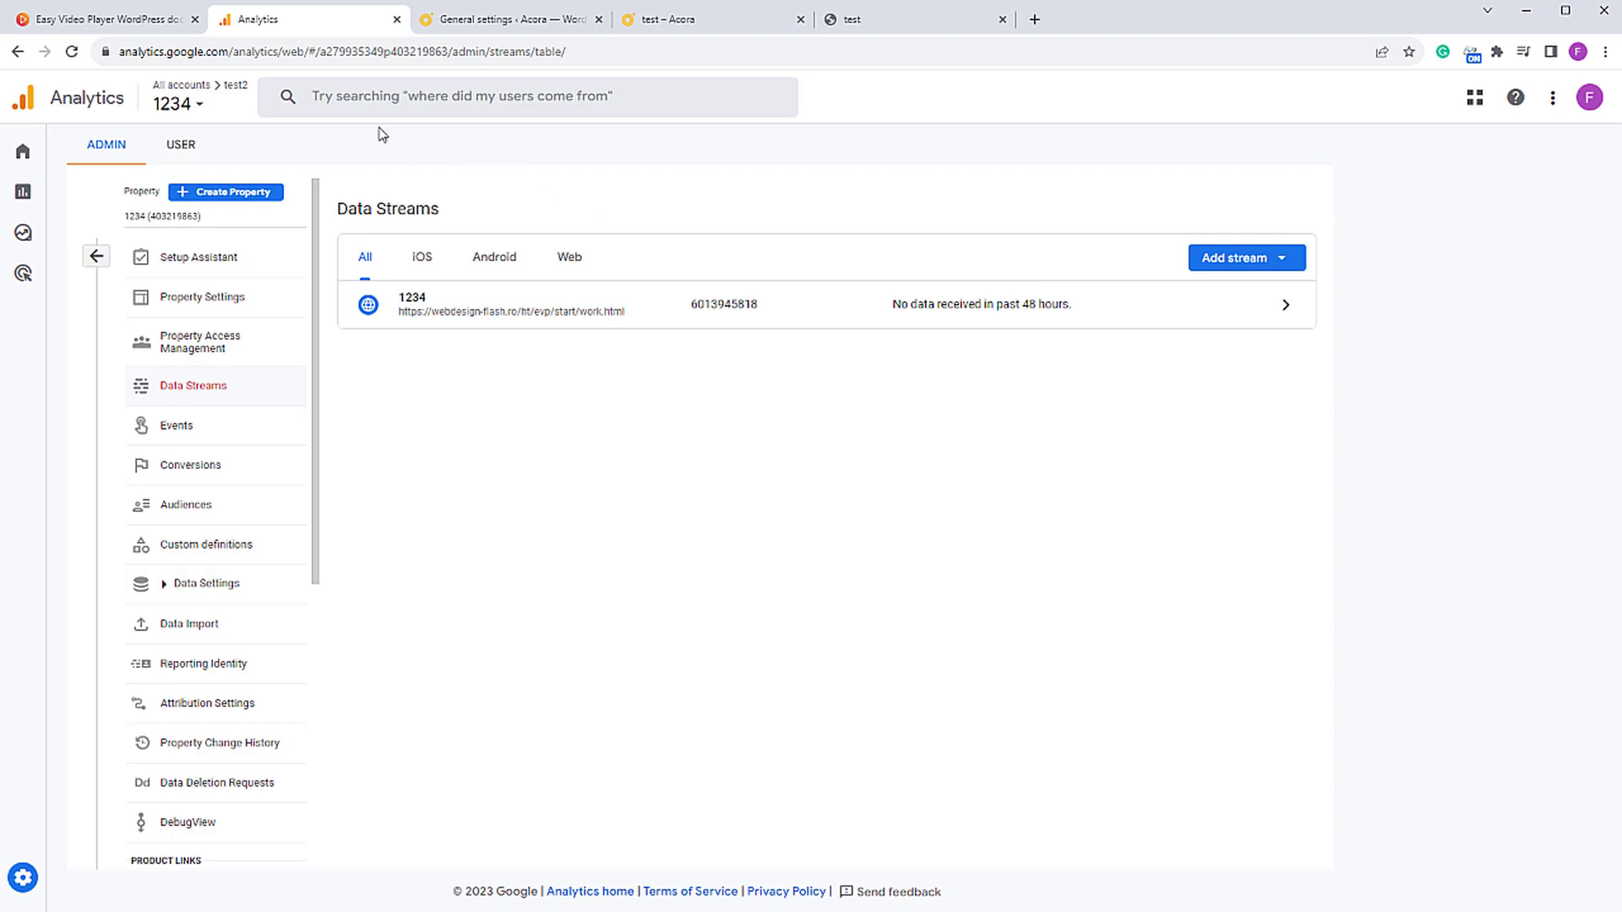
{"action": "left_click", "coordinate": [98, 24]}
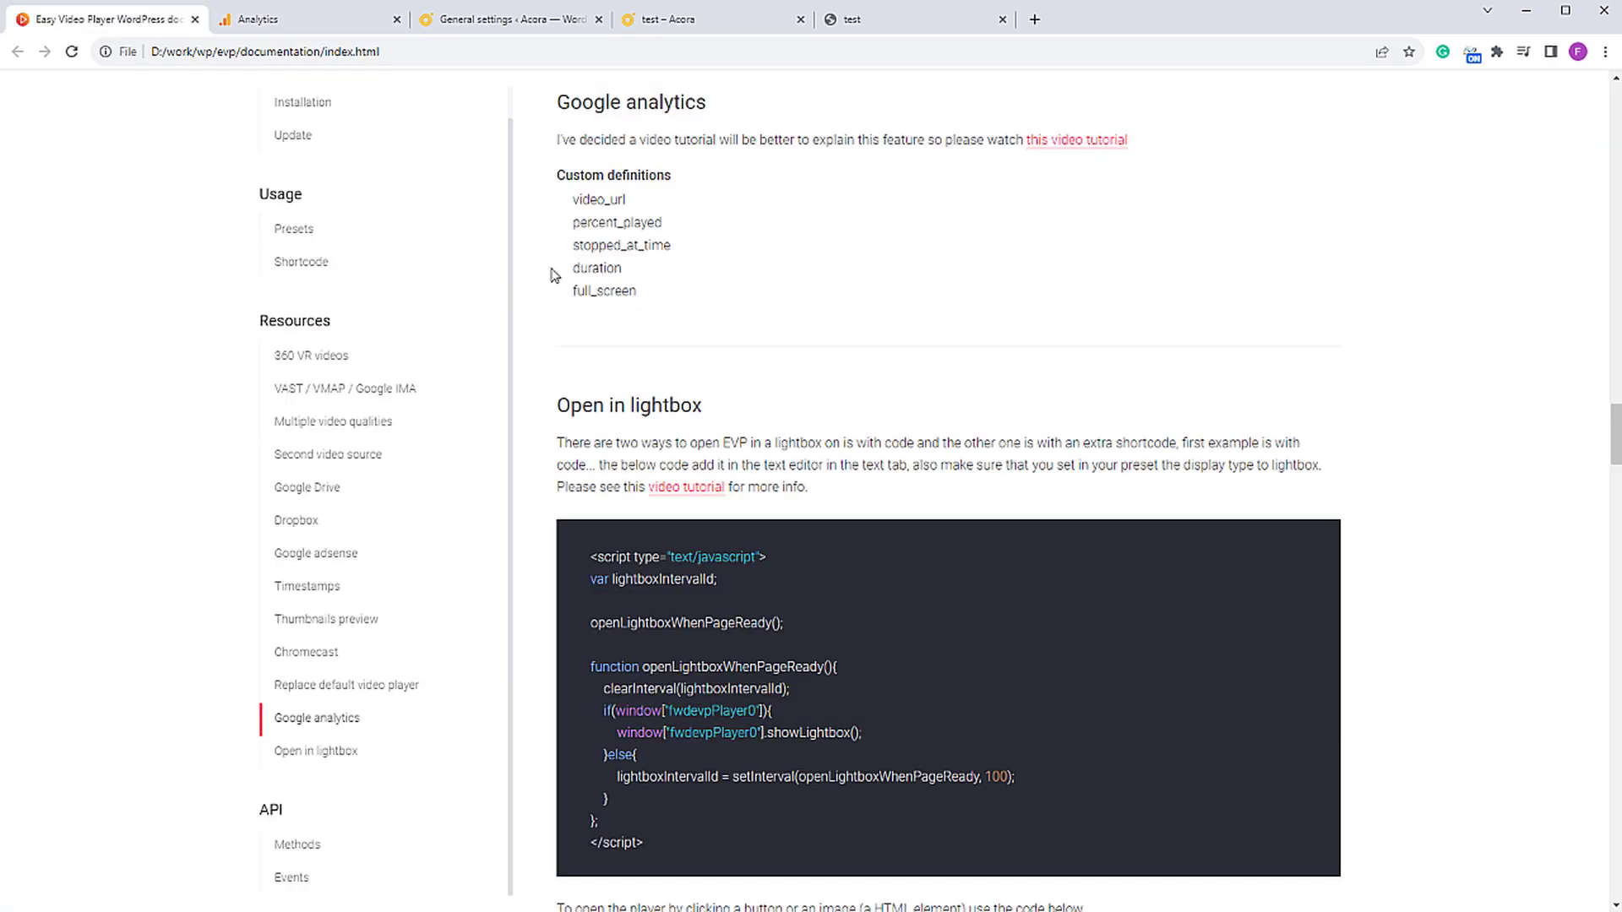
{"action": "left_click_drag", "start_coordinate": [575, 203], "coordinate": [665, 222]}
{"action": "left_click_drag", "start_coordinate": [574, 246], "coordinate": [666, 245]}
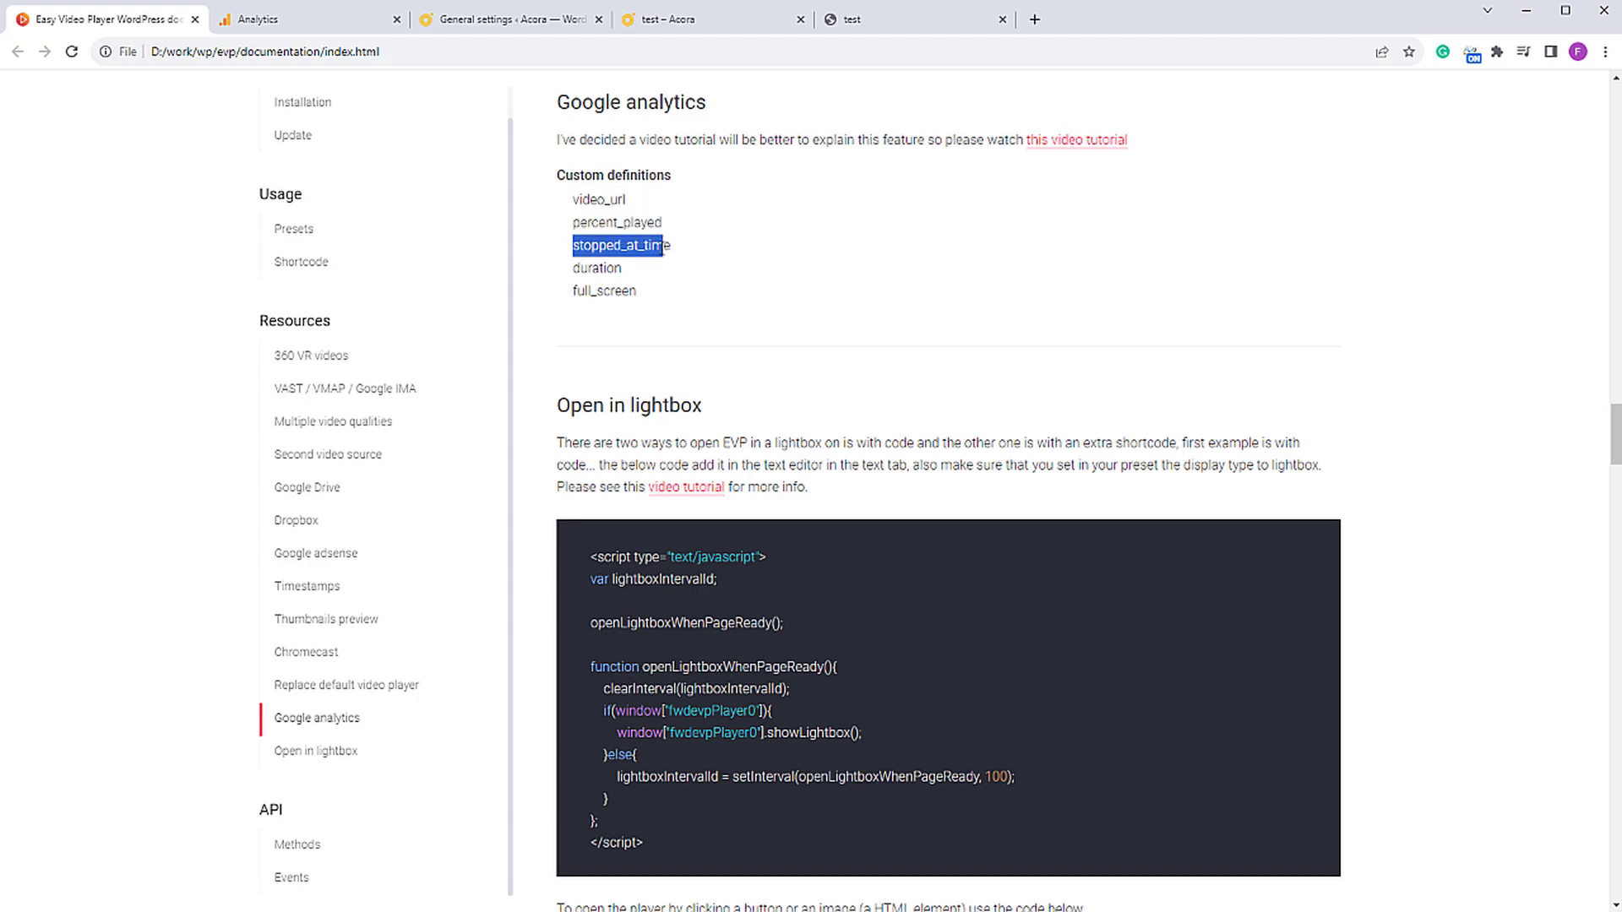
{"action": "left_click", "coordinate": [581, 273]}
{"action": "double_click", "coordinate": [589, 292]}
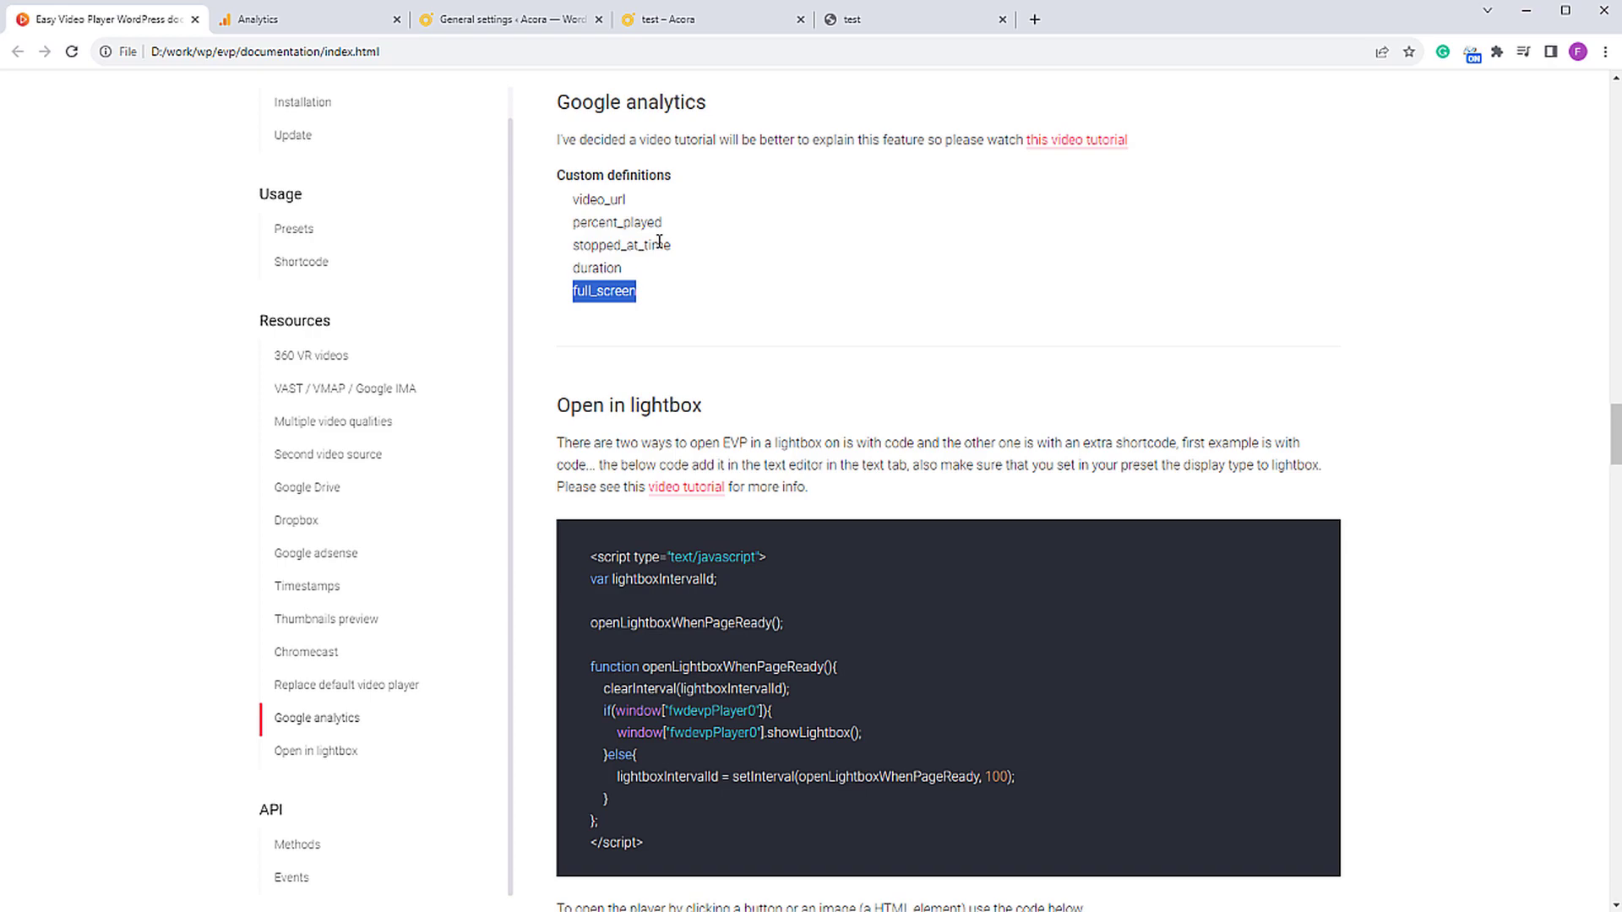
Step: Start a new custom dimension in the 1234 property's custom definitions, and copy the name video_url from the documentation
{"action": "left_click", "coordinate": [317, 25]}
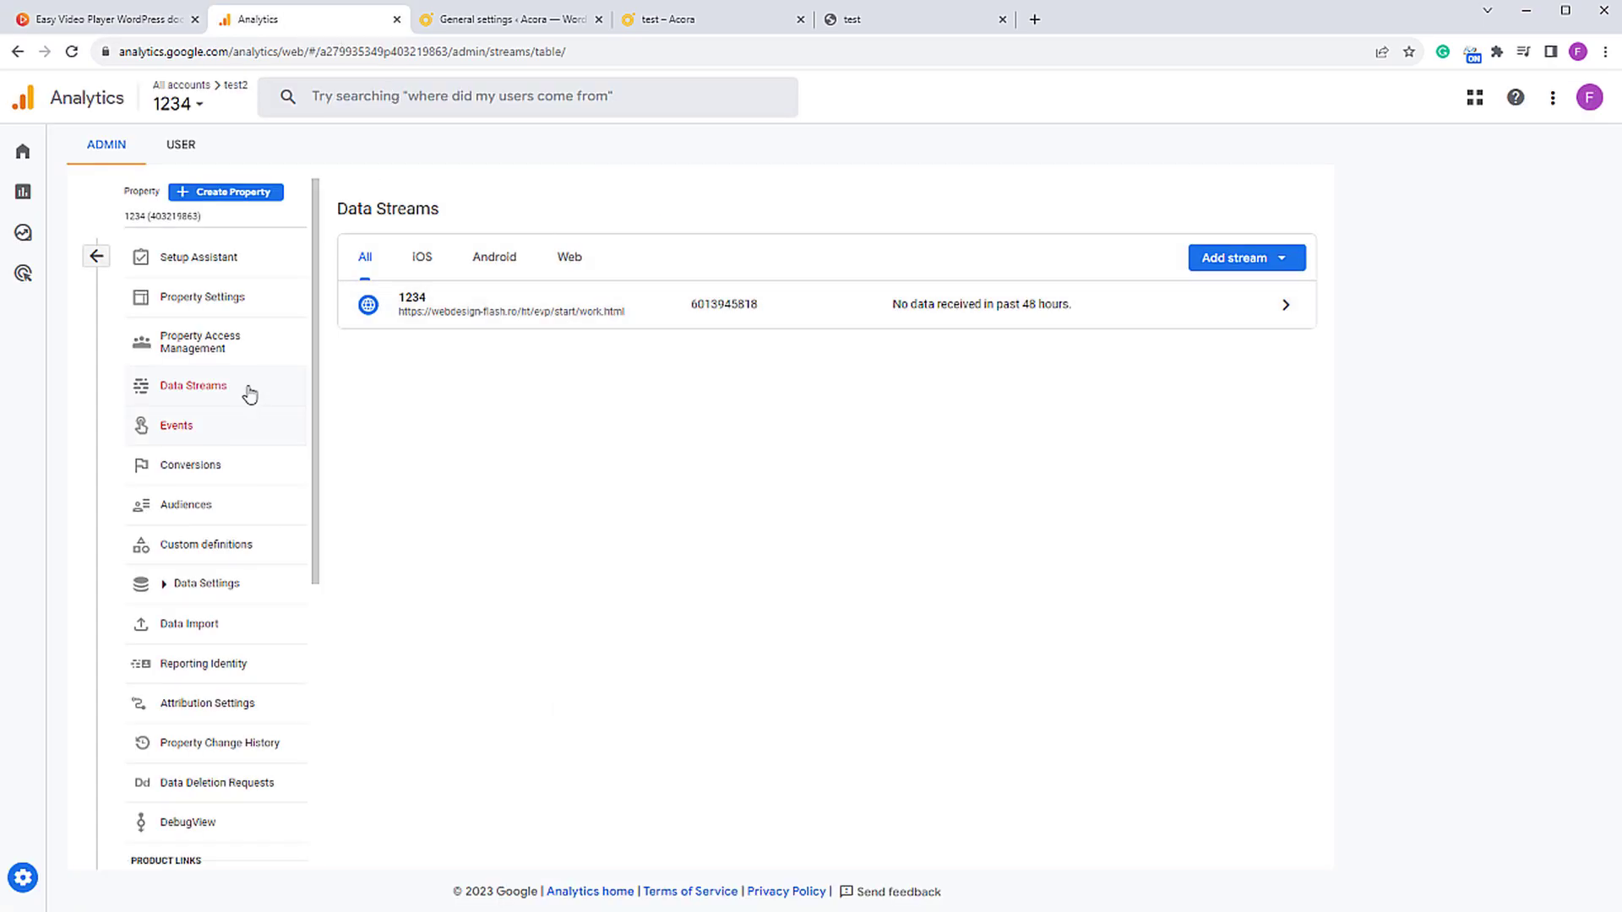
{"action": "left_click", "coordinate": [250, 546]}
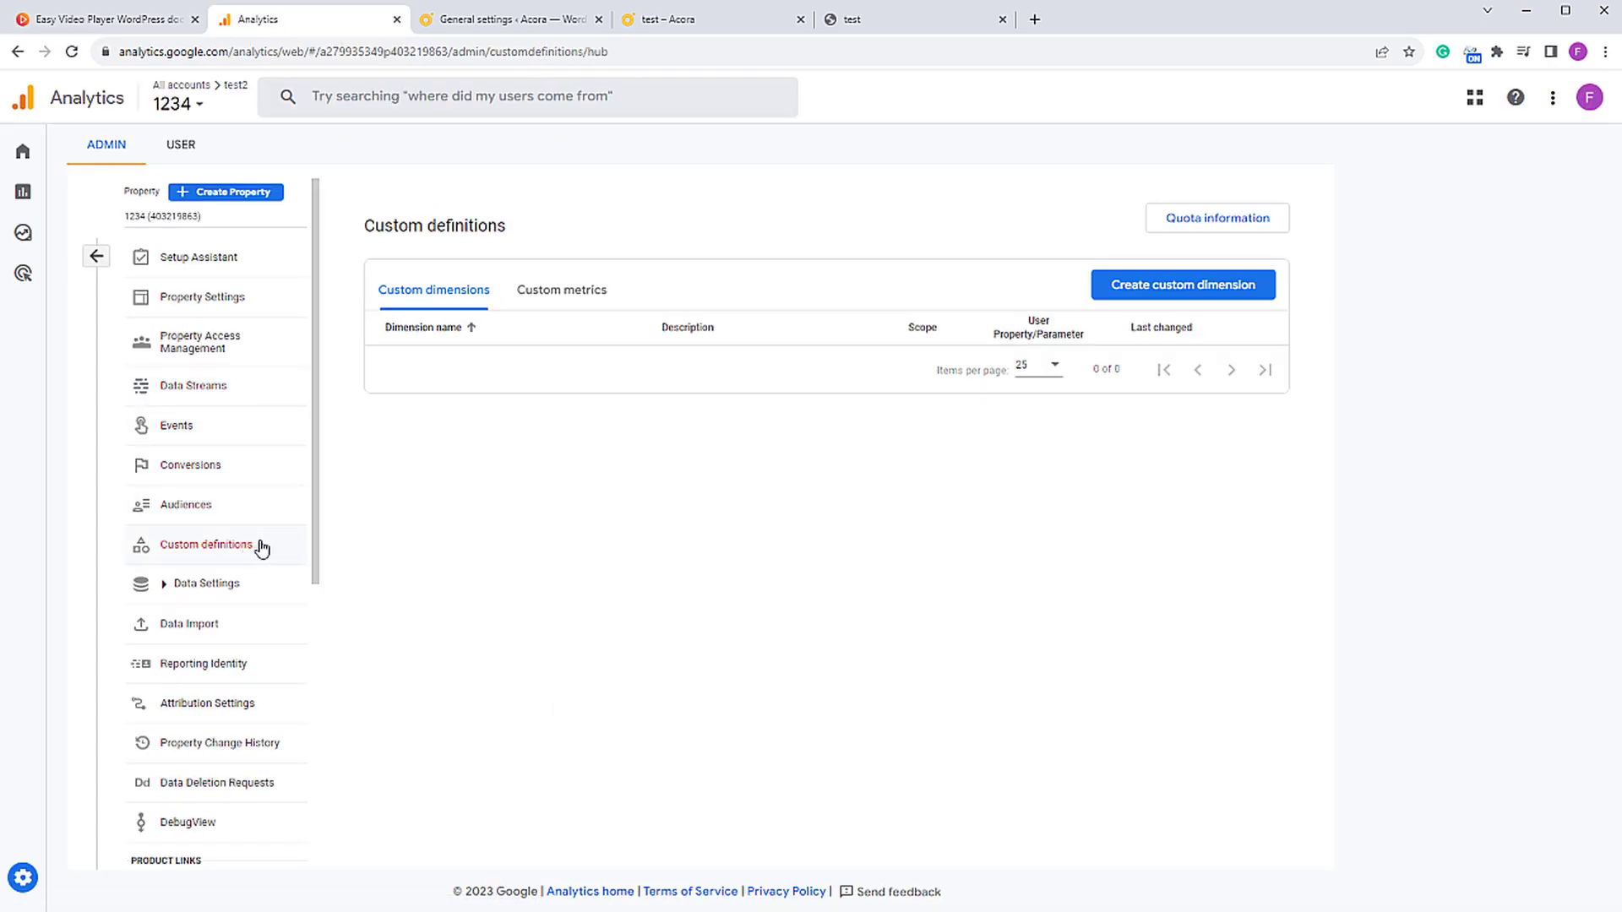
{"action": "left_click", "coordinate": [1215, 301]}
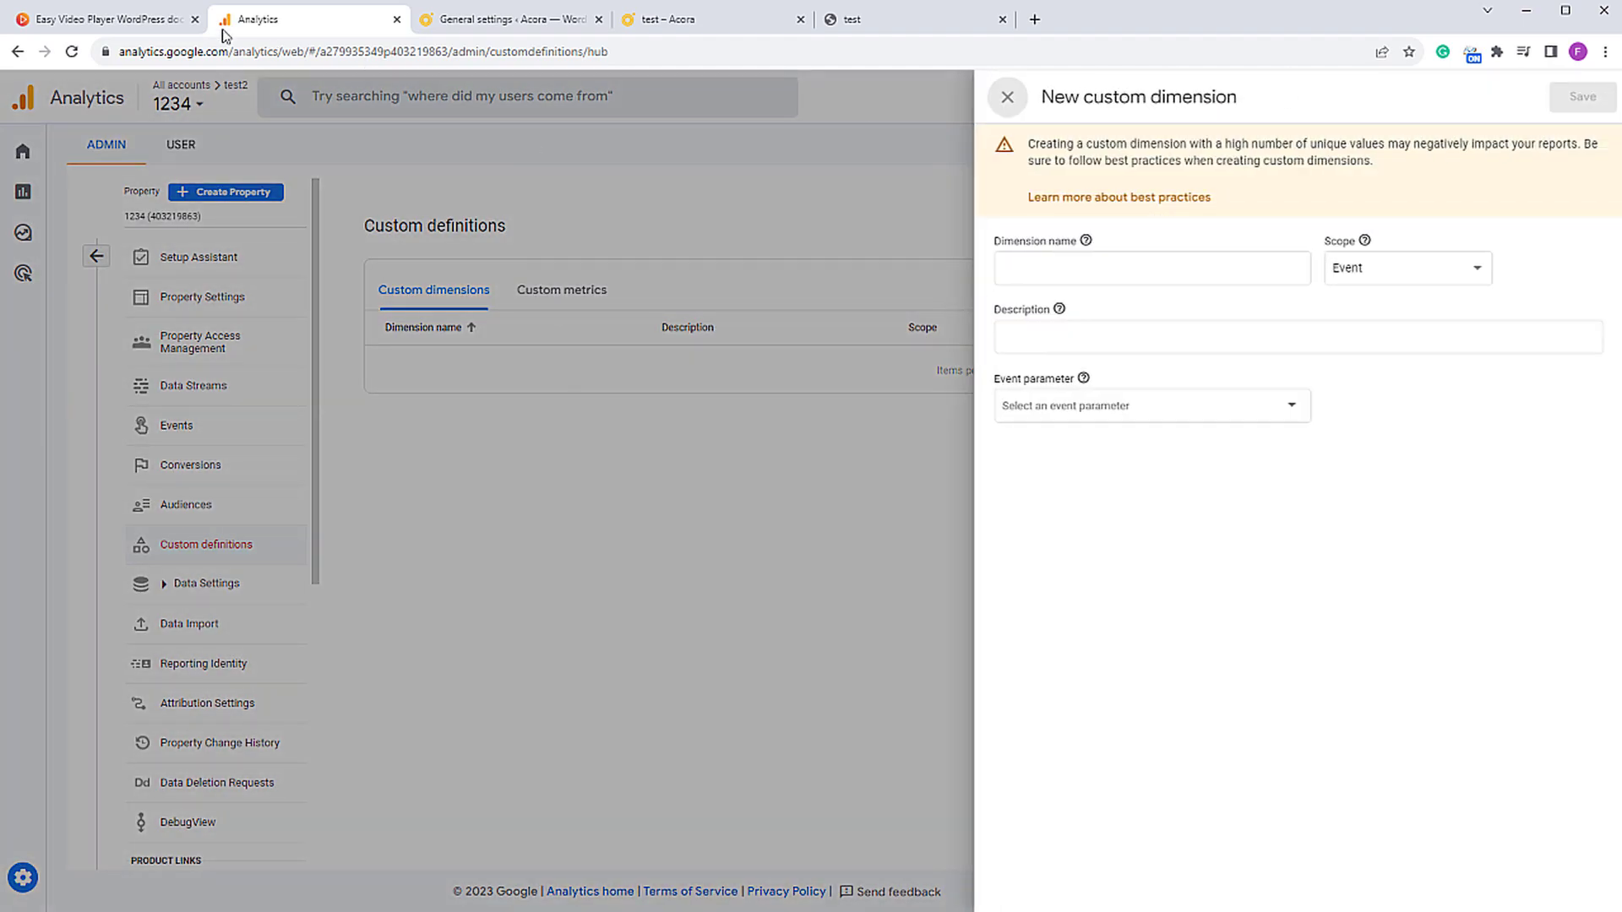
{"action": "left_click", "coordinate": [87, 21]}
{"action": "double_click", "coordinate": [596, 203]}
{"action": "key", "text": "ctrl+c"}
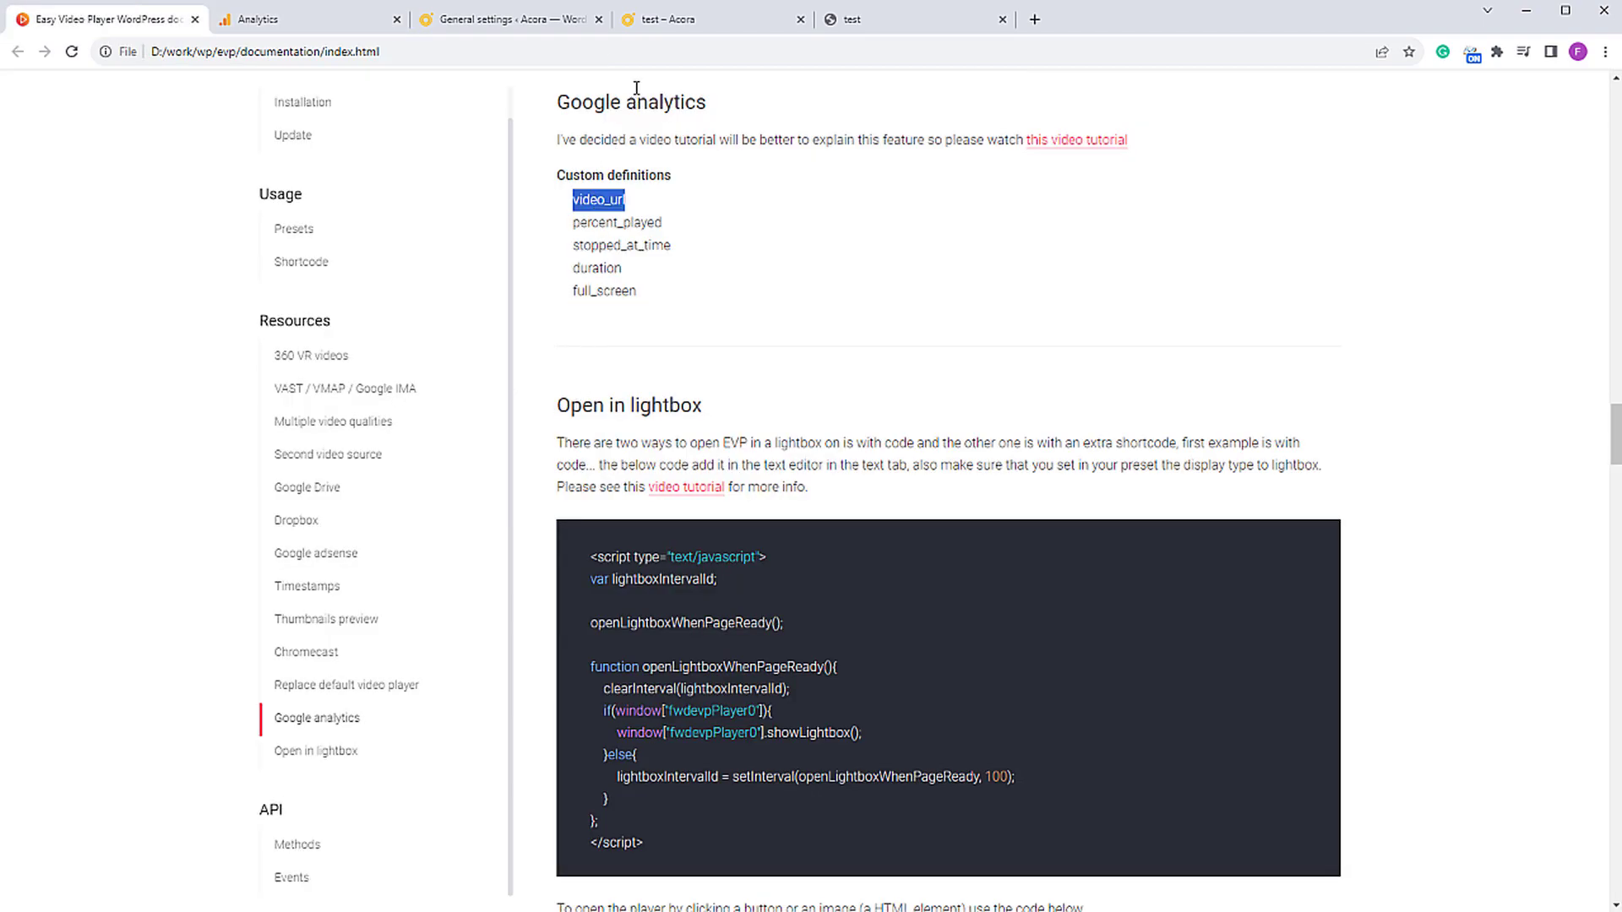
Step: Enter video_url as the new dimension's name, description and event parameter, and save the dimension
{"action": "left_click", "coordinate": [337, 20]}
{"action": "left_click", "coordinate": [1054, 265]}
{"action": "key", "text": "ctrl+v"}
{"action": "left_click", "coordinate": [1058, 339]}
{"action": "key", "text": "ctrl+v"}
{"action": "left_click", "coordinate": [1057, 407]}
{"action": "key", "text": "ctrl+v"}
{"action": "left_click", "coordinate": [1579, 98]}
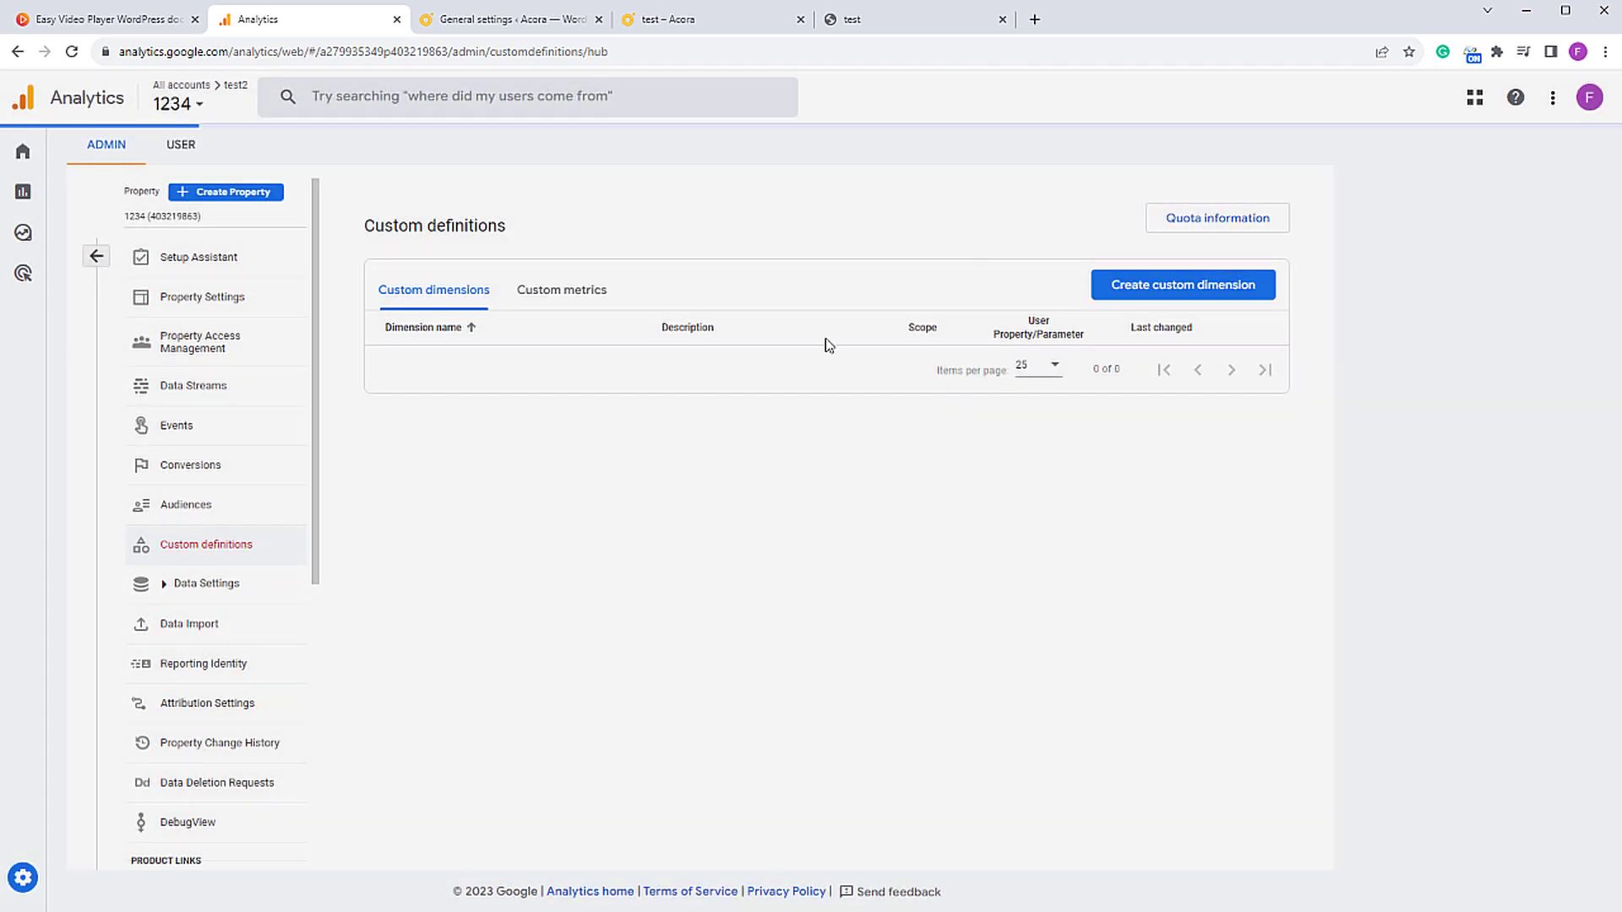
Step: Copy the name percent_played from the documentation's custom definitions and return to Google Analytics
{"action": "left_click", "coordinate": [108, 21]}
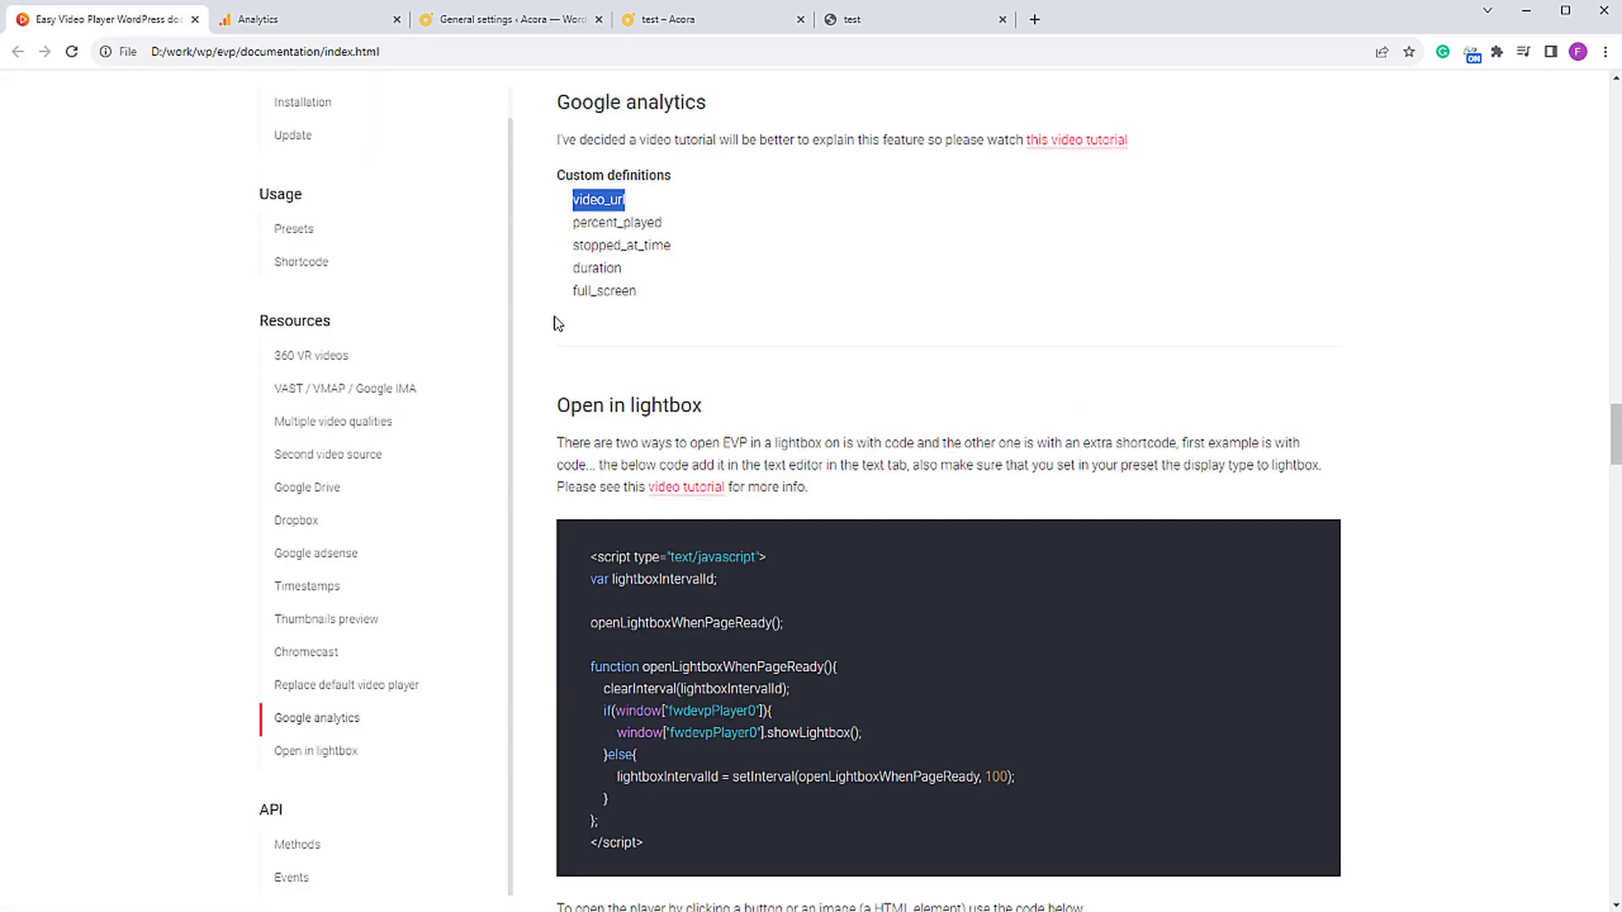
{"action": "double_click", "coordinate": [615, 222]}
{"action": "key", "text": "ctrl+c"}
{"action": "left_click", "coordinate": [296, 19]}
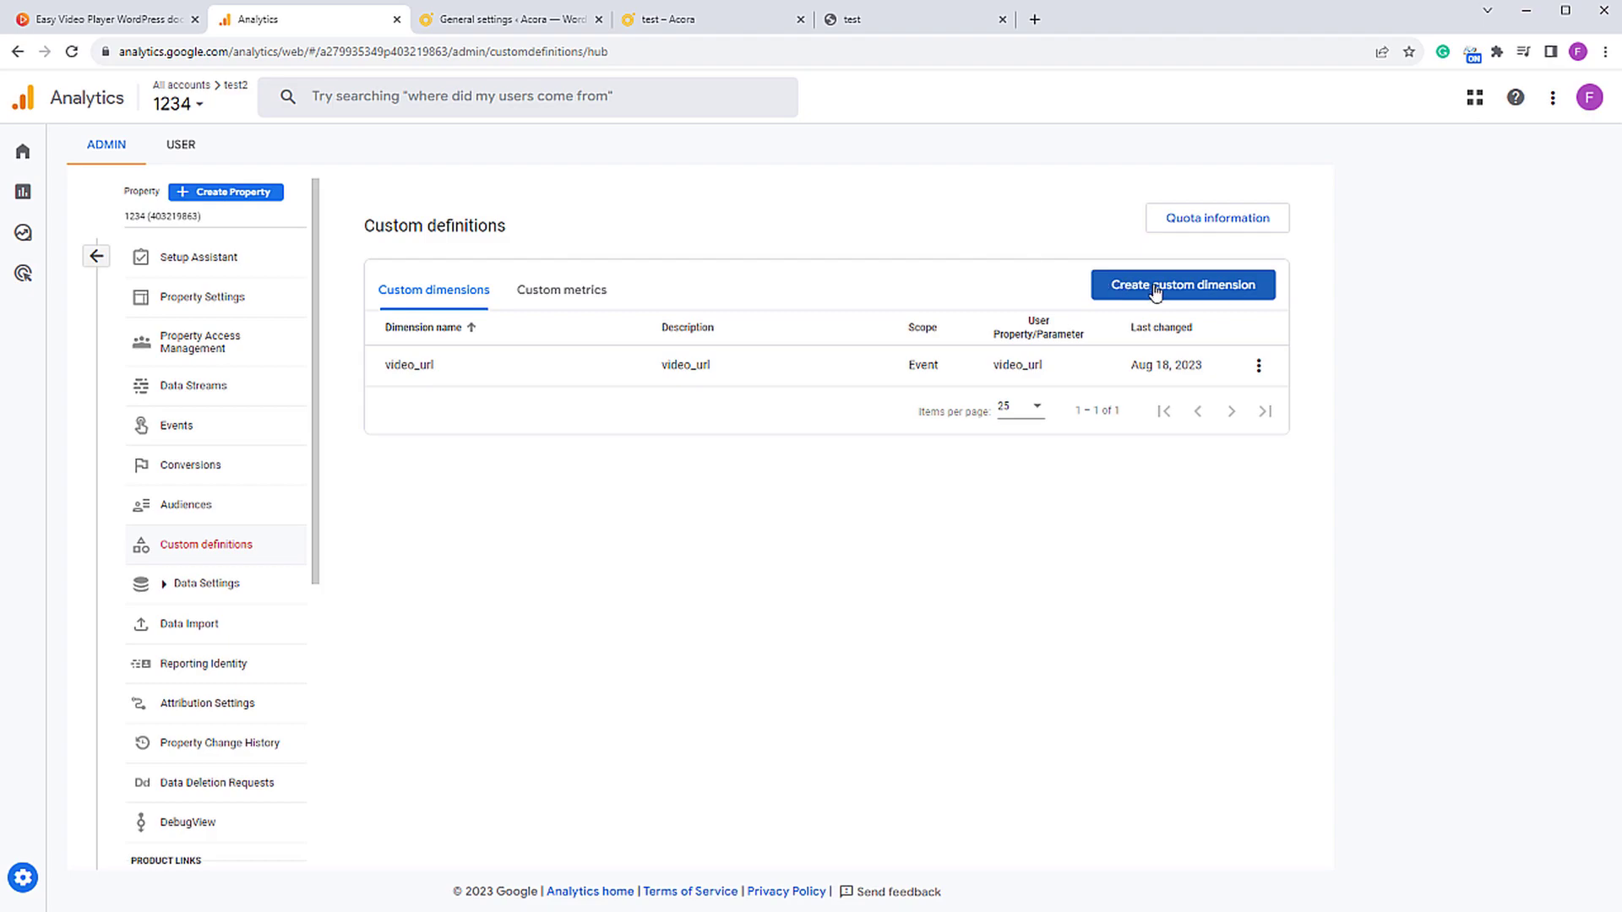
Step: Create a custom dimension with percent_played as its name, description and event parameter
{"action": "left_click", "coordinate": [1183, 285]}
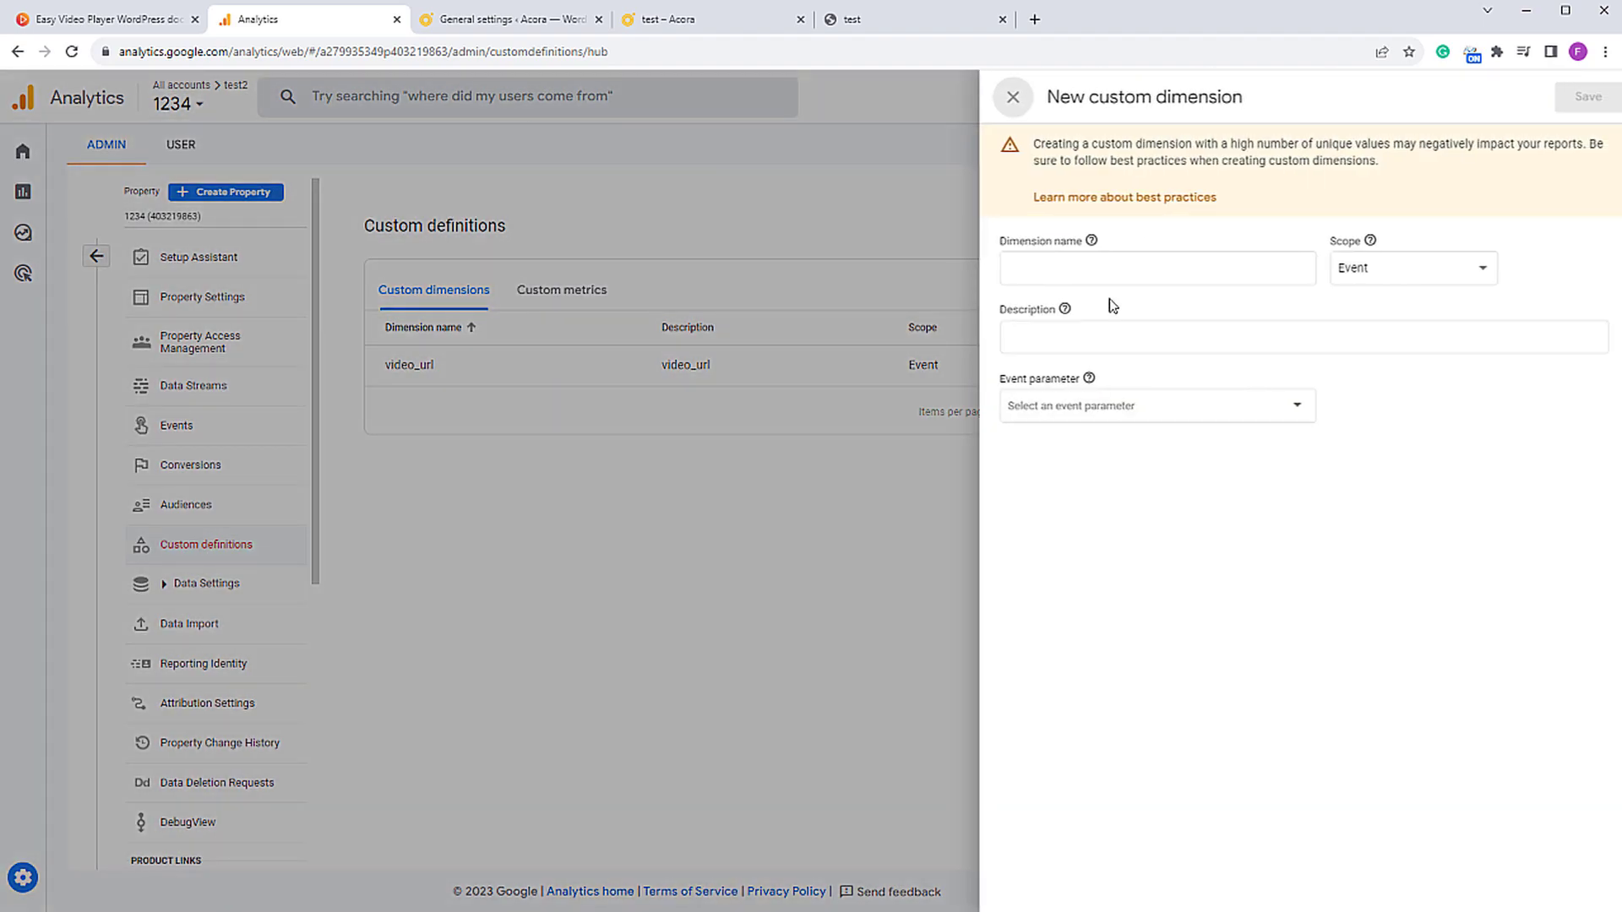
{"action": "left_click", "coordinate": [1098, 269]}
{"action": "key", "text": "ctrl+v"}
{"action": "left_click", "coordinate": [1068, 344]}
{"action": "key", "text": "ctrl+v"}
{"action": "left_click", "coordinate": [1087, 410]}
{"action": "key", "text": "ctrl+v"}
{"action": "left_click", "coordinate": [1582, 97]}
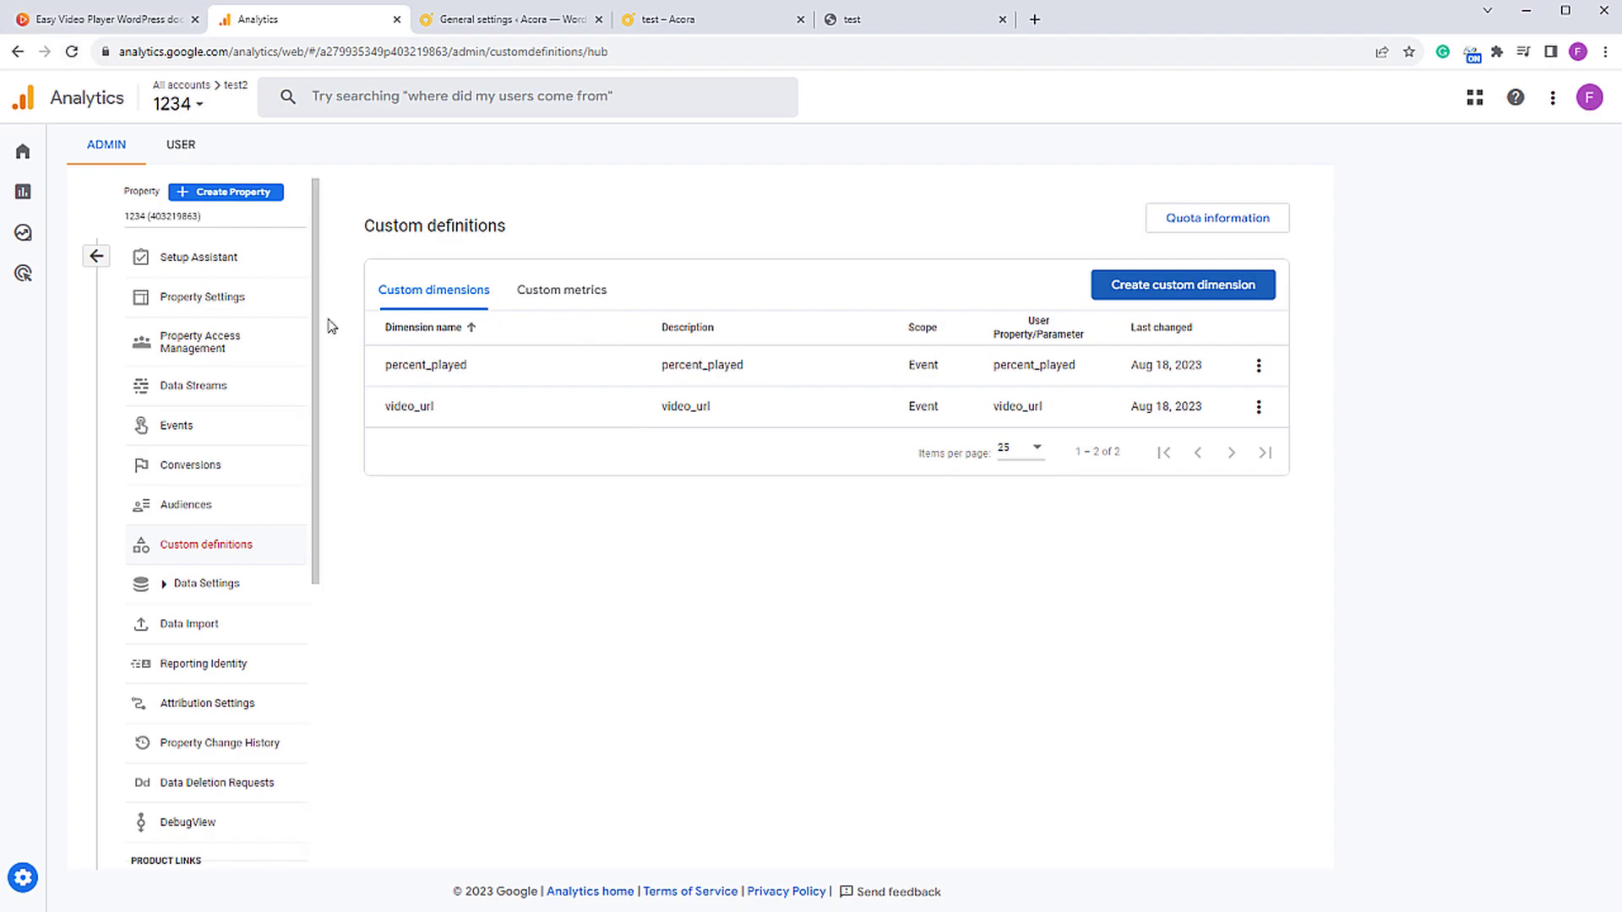
Step: Revisit the documentation's custom definitions, and switch Analytics to the Easy Video Player property in the test2 account
{"action": "left_click", "coordinate": [118, 19]}
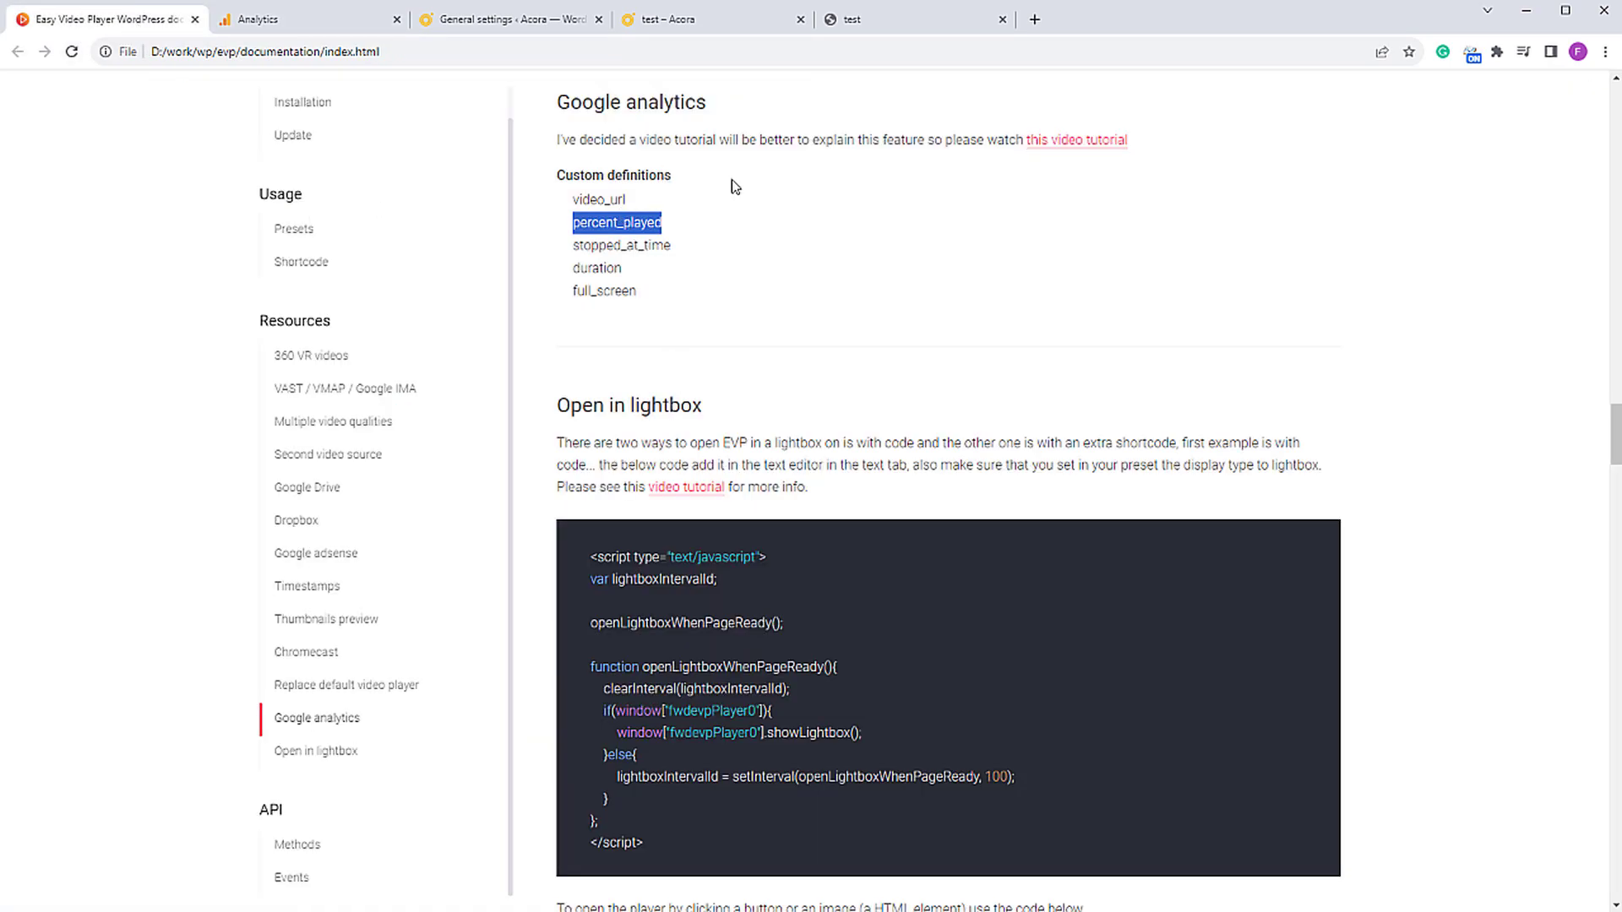
{"action": "left_click", "coordinate": [283, 20]}
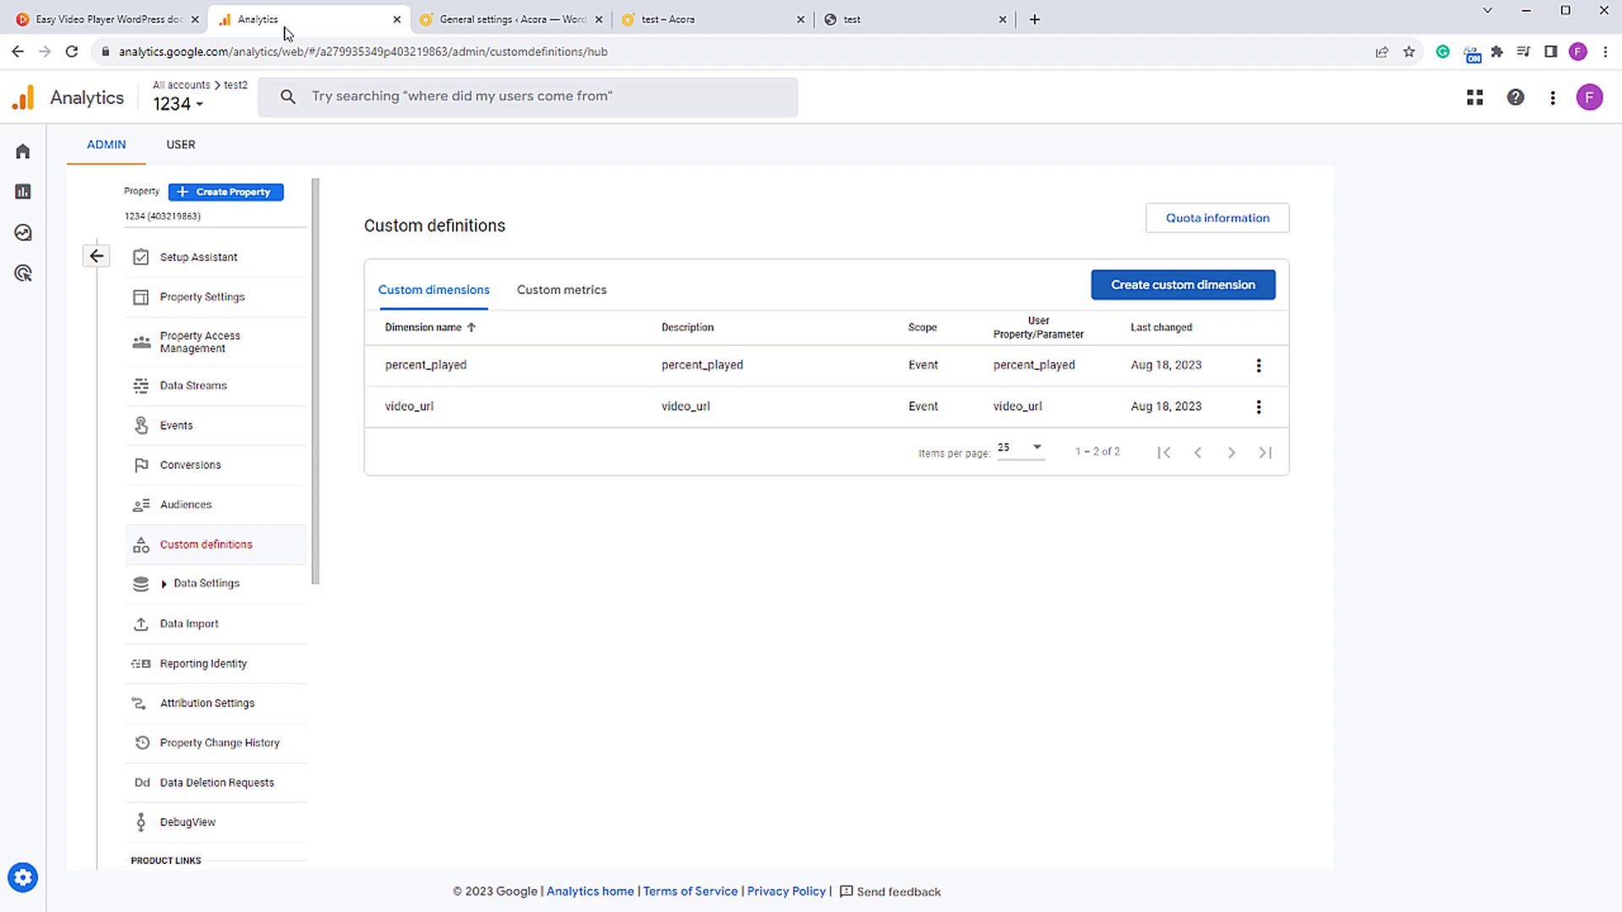
{"action": "left_click", "coordinate": [201, 108]}
{"action": "scroll", "coordinate": [236, 365], "scroll_direction": "down", "scroll_amount": 2}
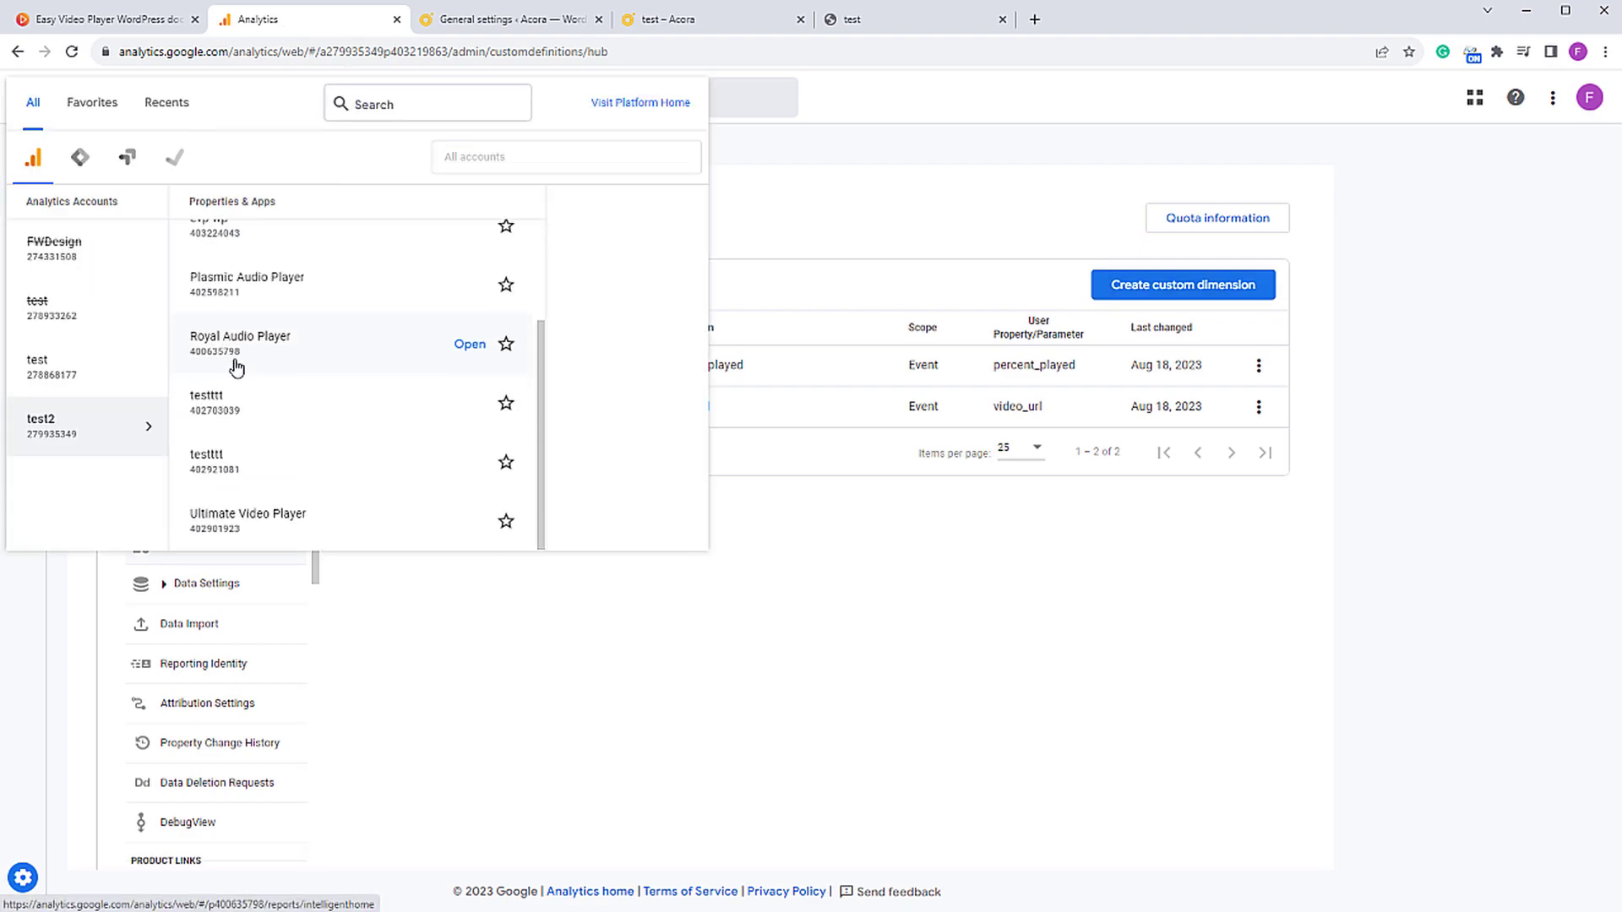
{"action": "scroll", "coordinate": [243, 473], "scroll_direction": "up", "scroll_amount": 2}
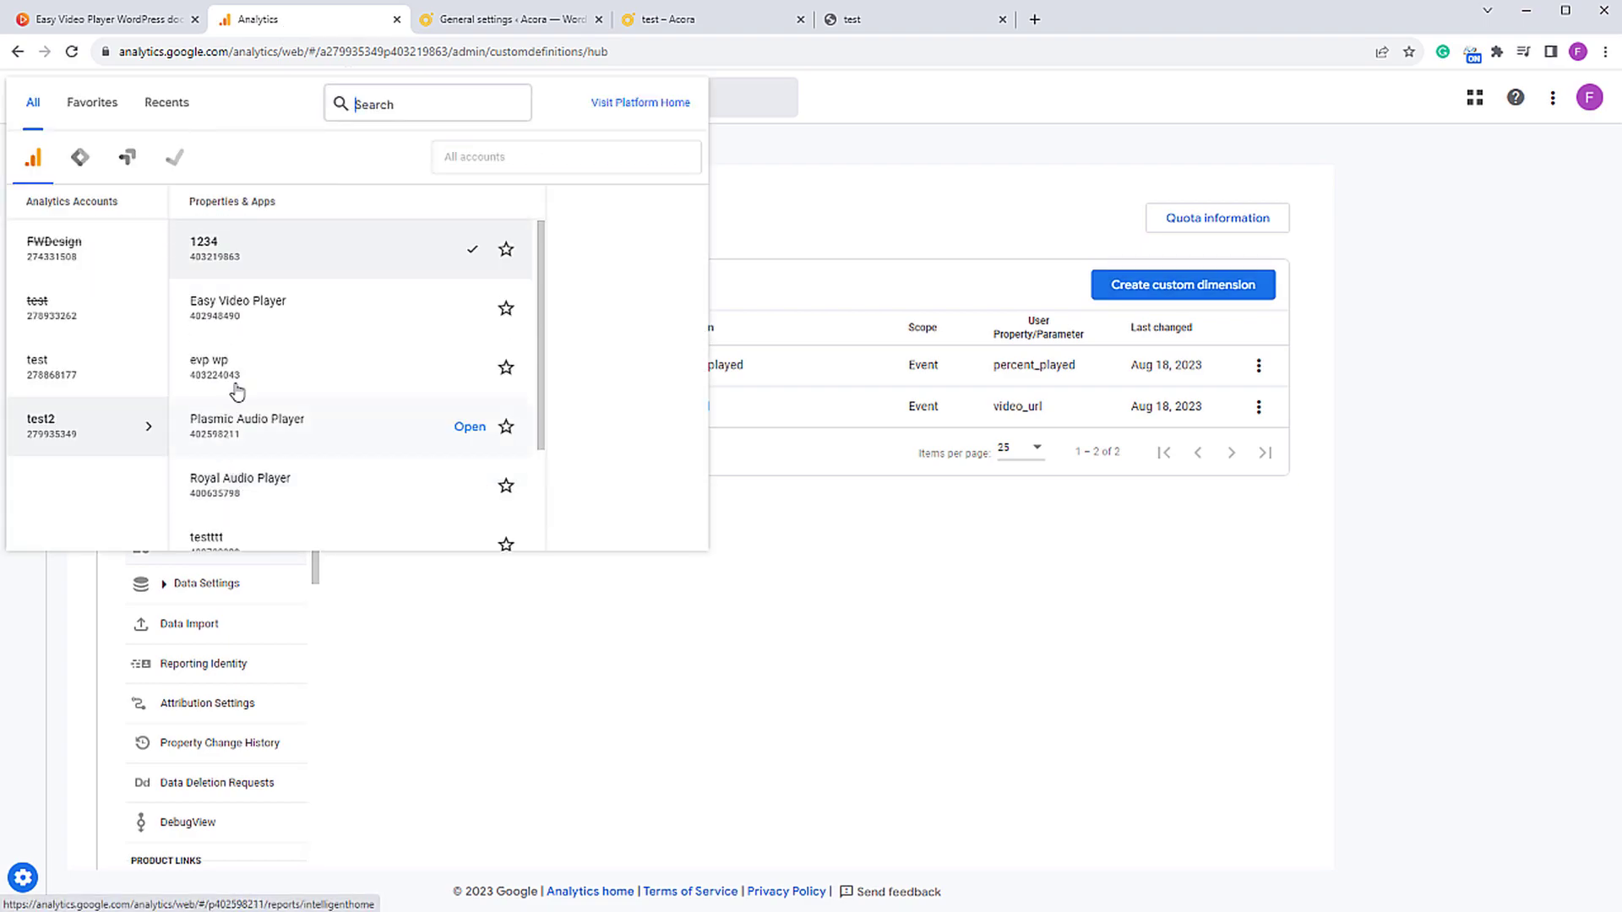
{"action": "left_click", "coordinate": [260, 327]}
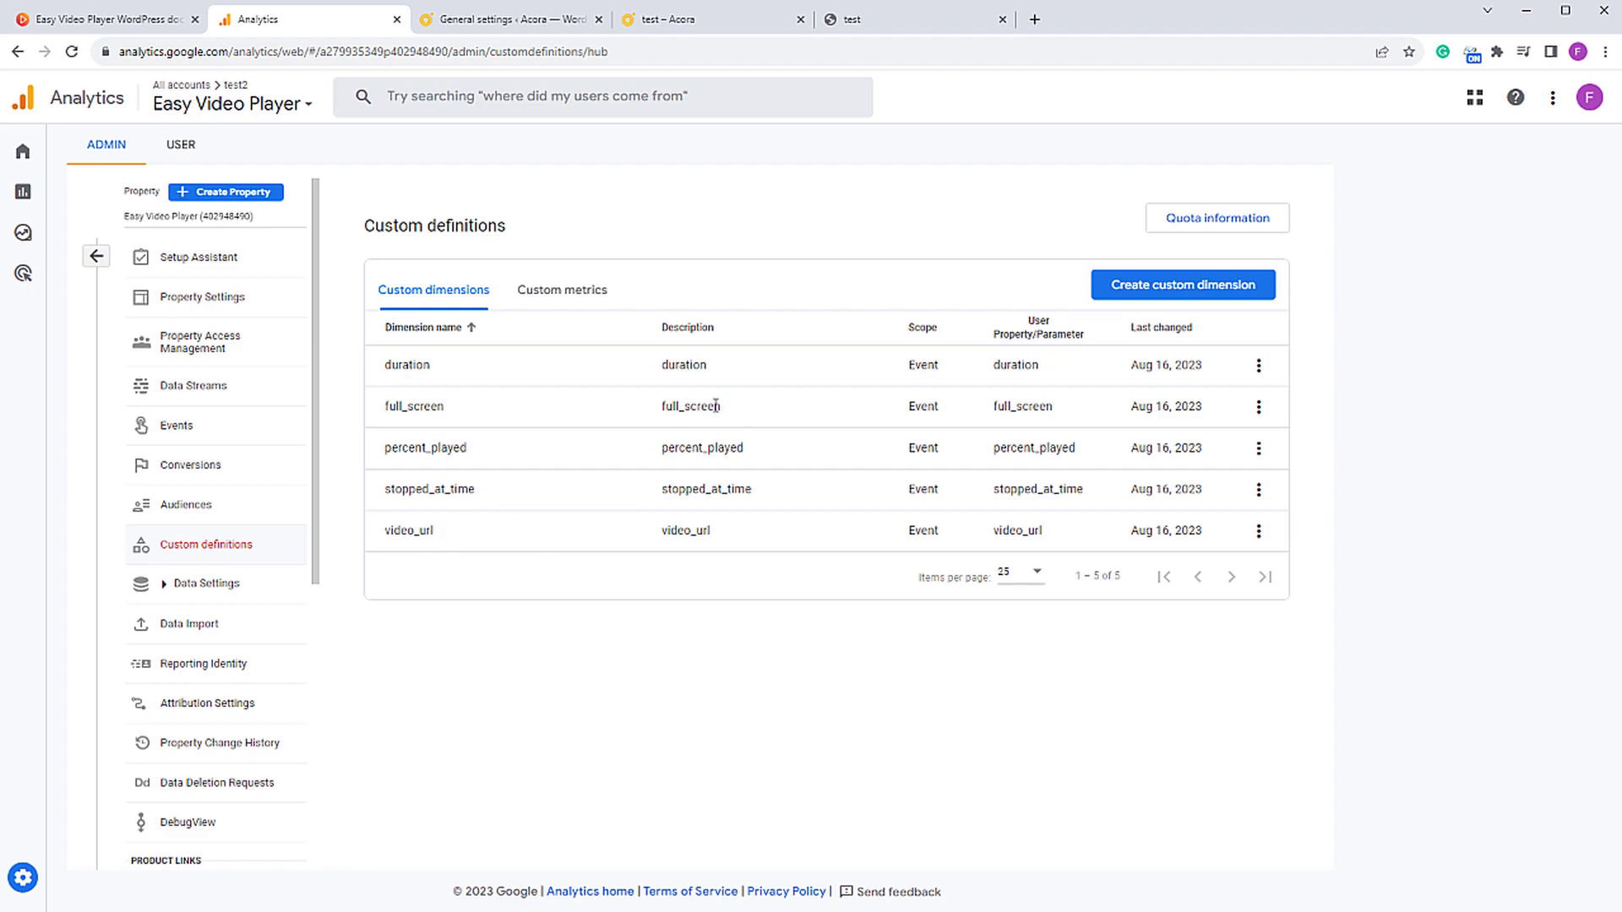
Step: Search the web for google analytics debugger, view the extension's Chrome Web Store page, and return to Analytics
{"action": "left_click", "coordinate": [1497, 52]}
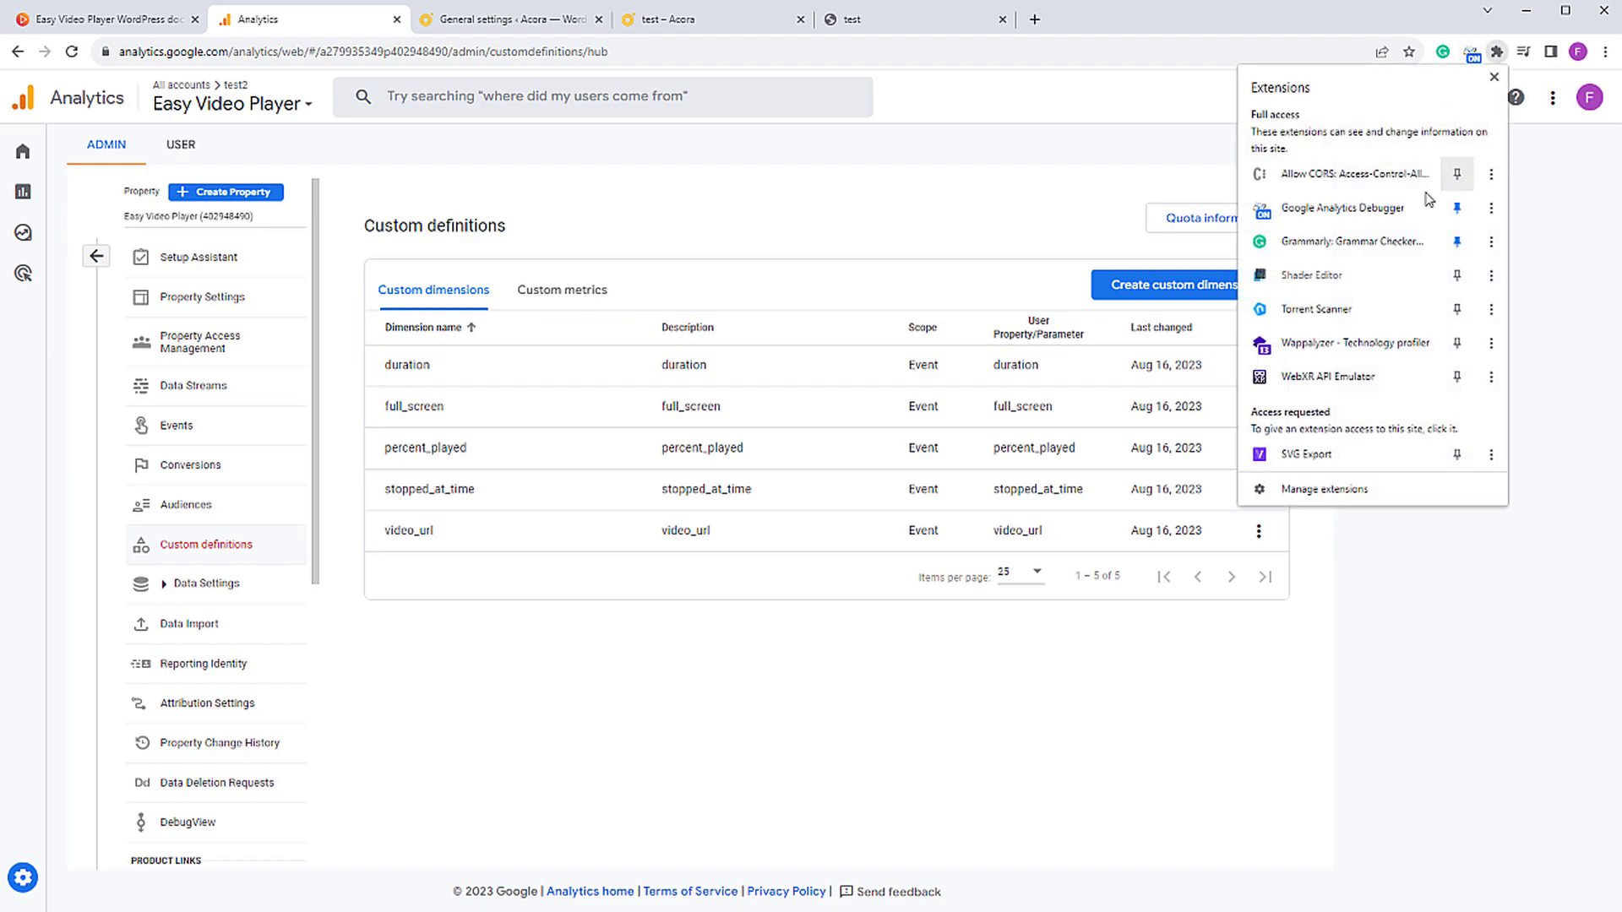
{"action": "left_click", "coordinate": [1035, 19]}
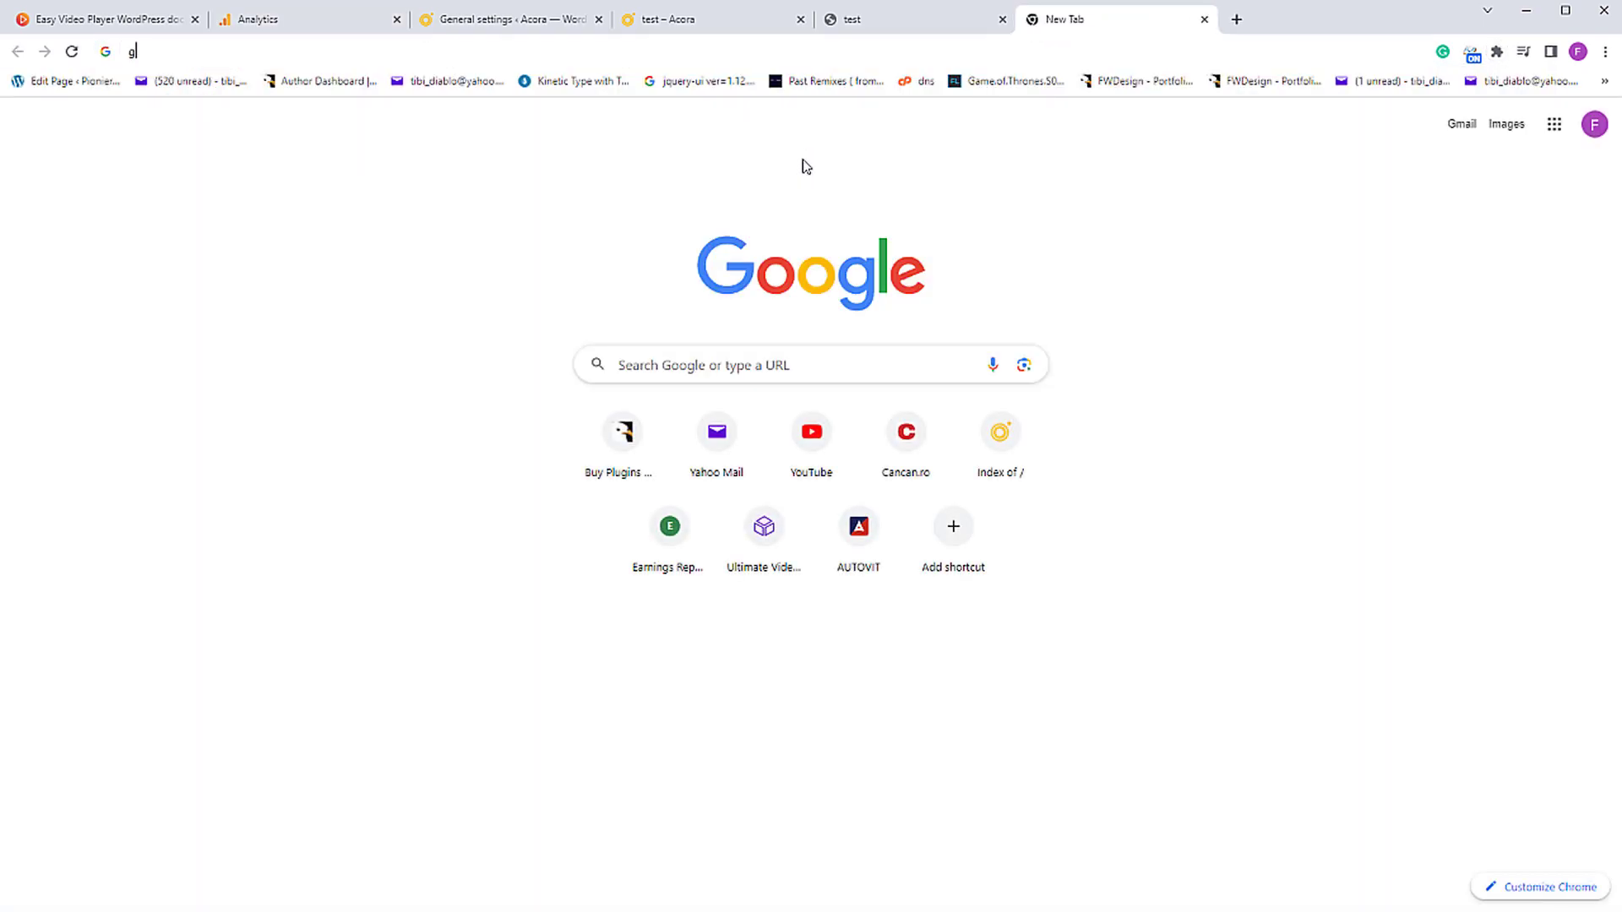
{"action": "type", "text": "google analytics debugger"}
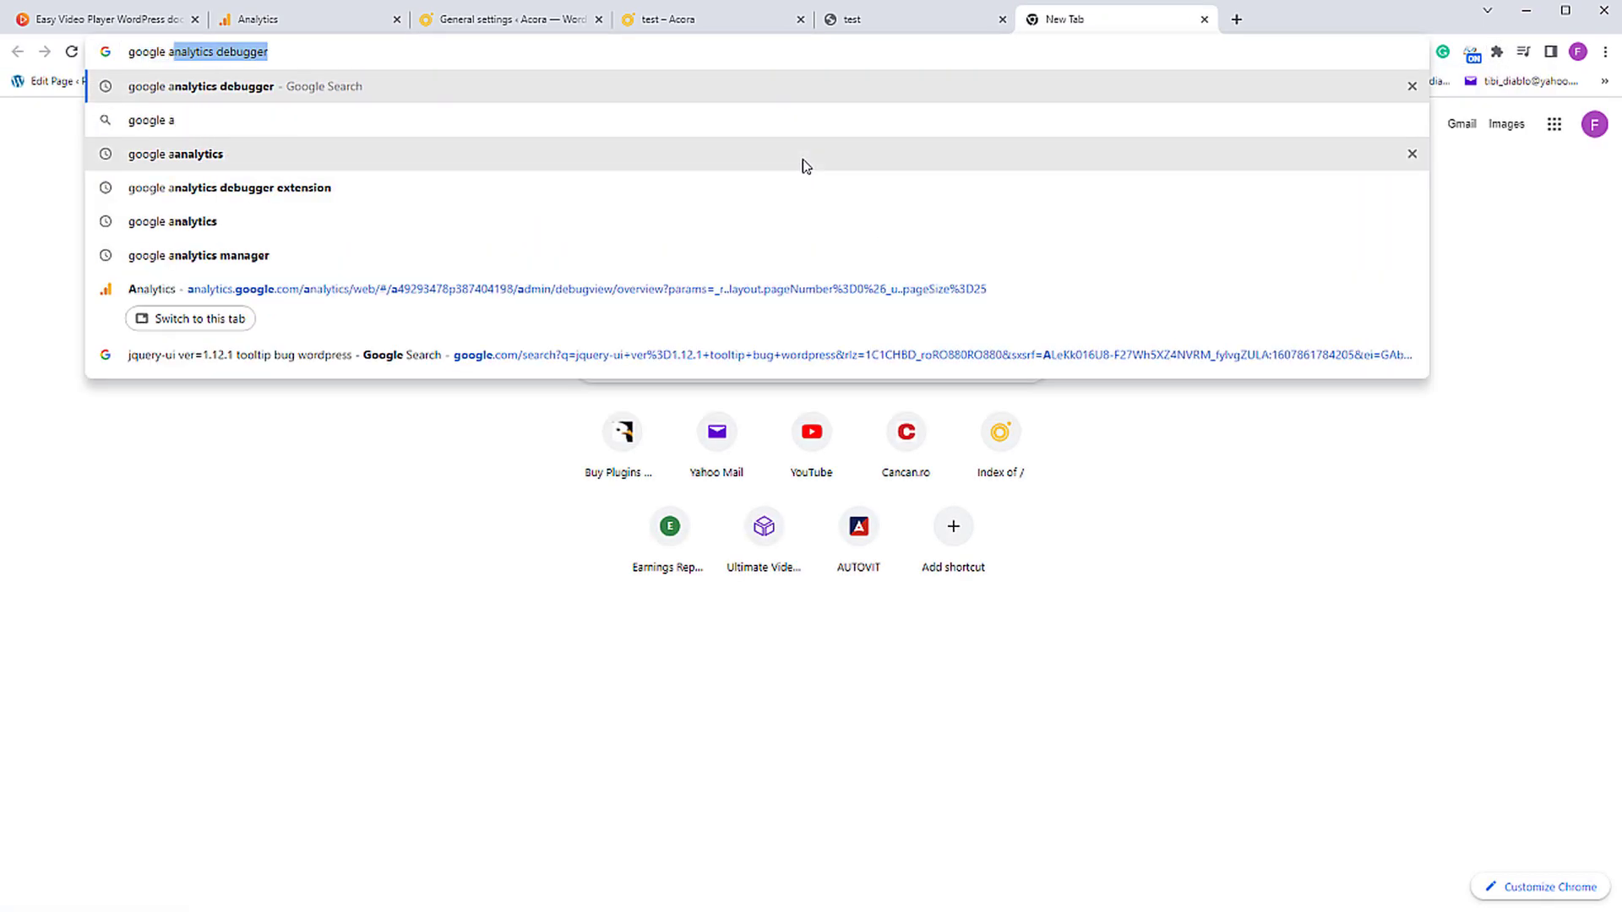
{"action": "key", "text": "Return"}
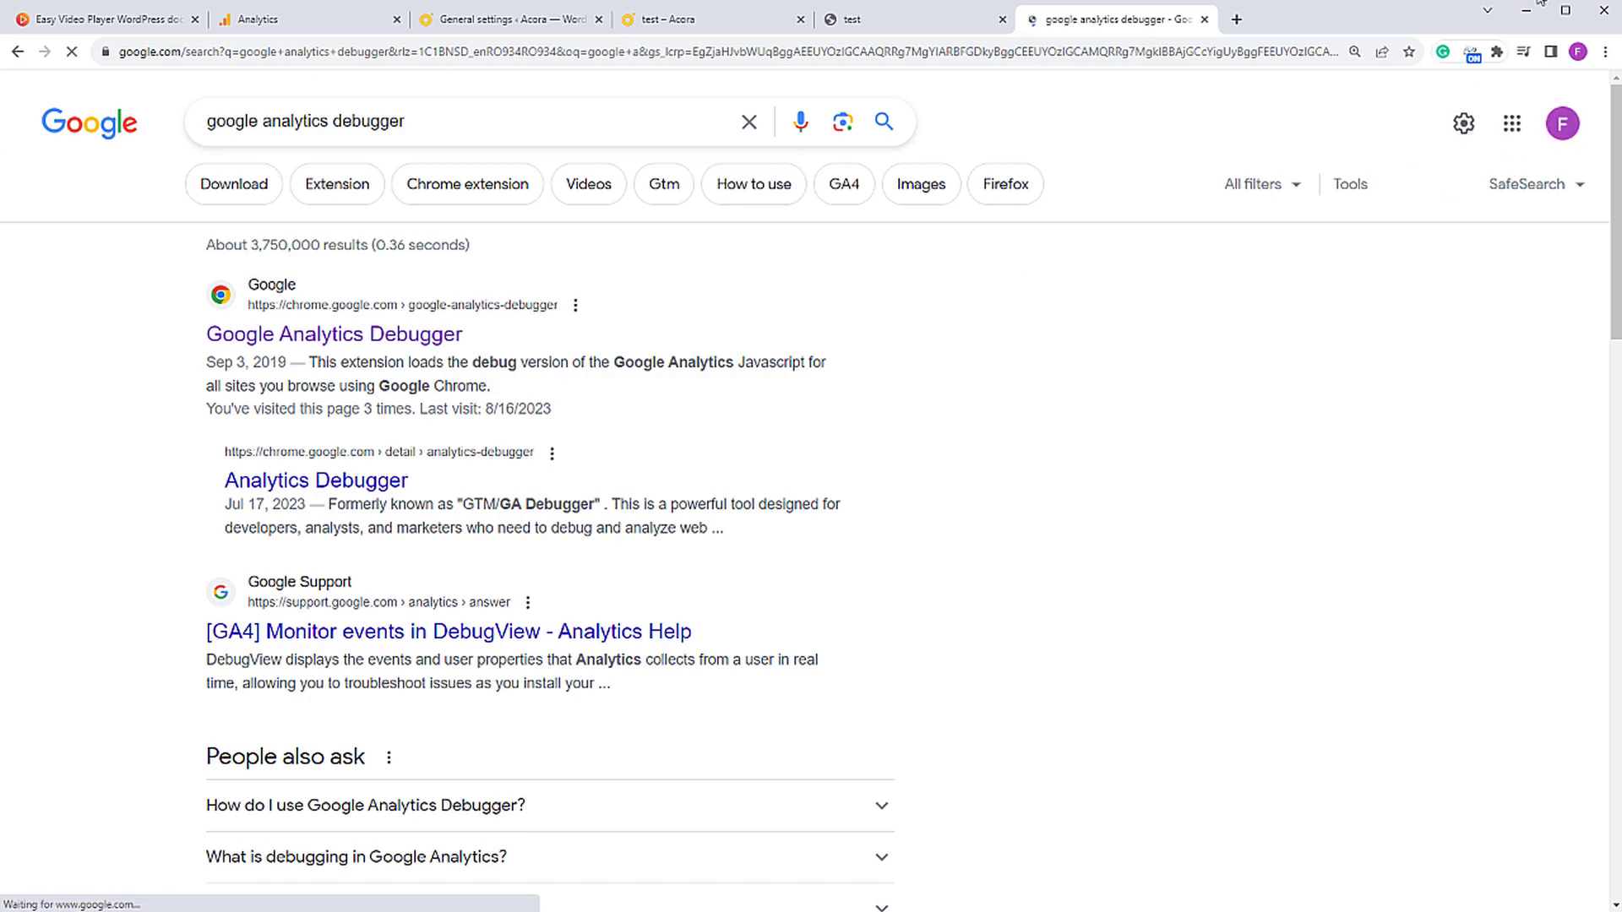
{"action": "left_click", "coordinate": [337, 336]}
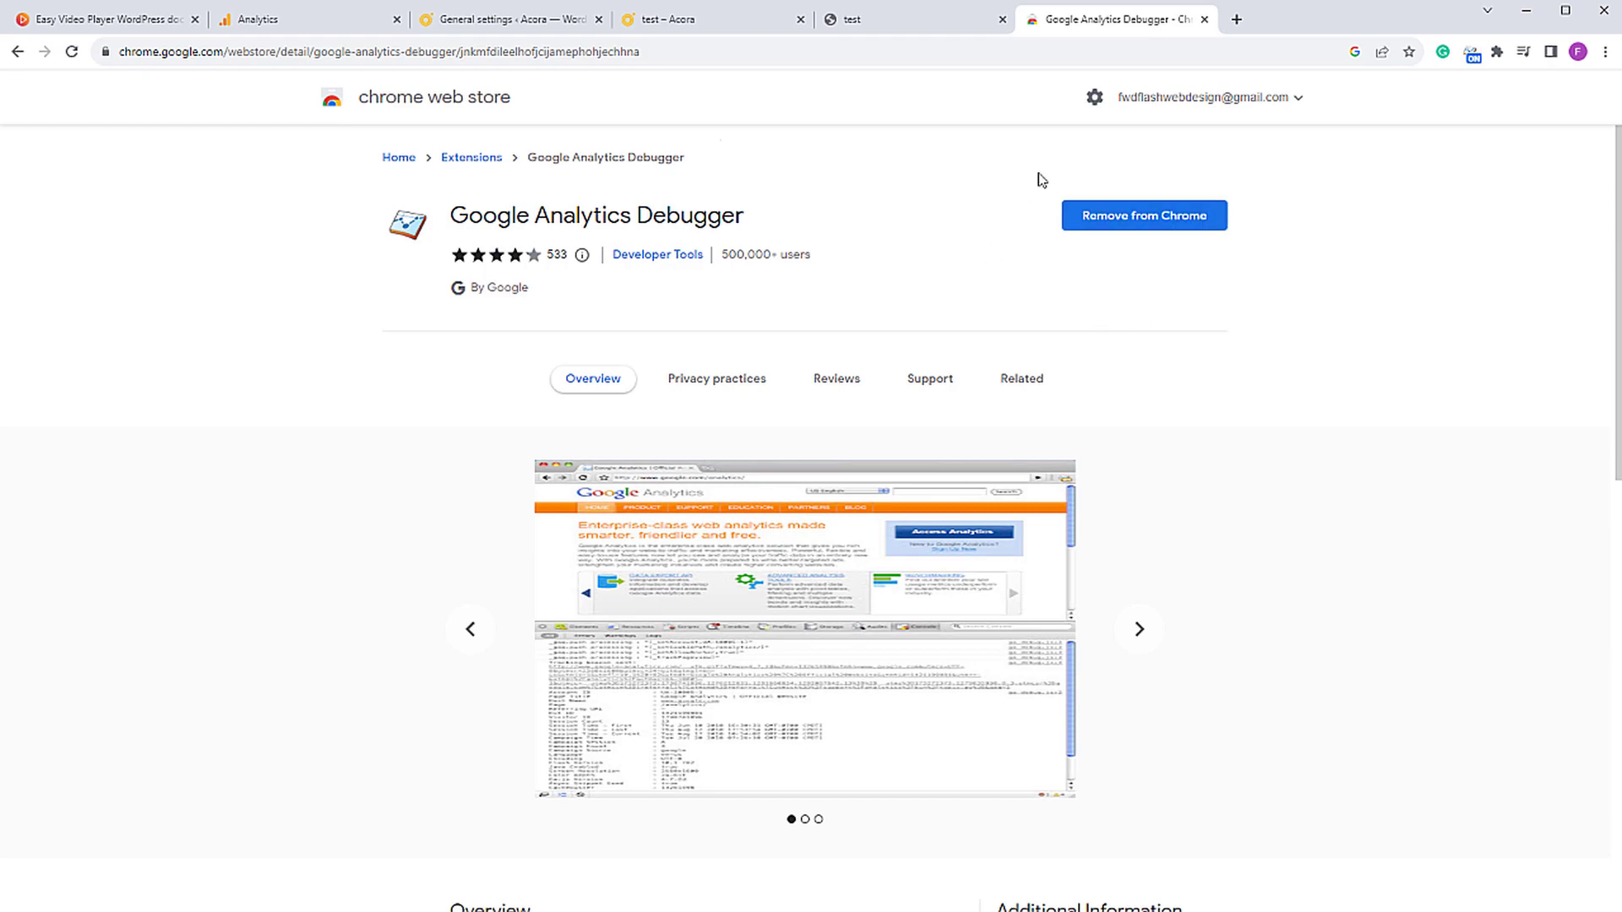
{"action": "key", "text": "ctrl+w"}
Step: Pin the Google Analytics Debugger extension to the browser and switch GA Debug on
{"action": "left_click", "coordinate": [1498, 52]}
{"action": "left_click", "coordinate": [1457, 209]}
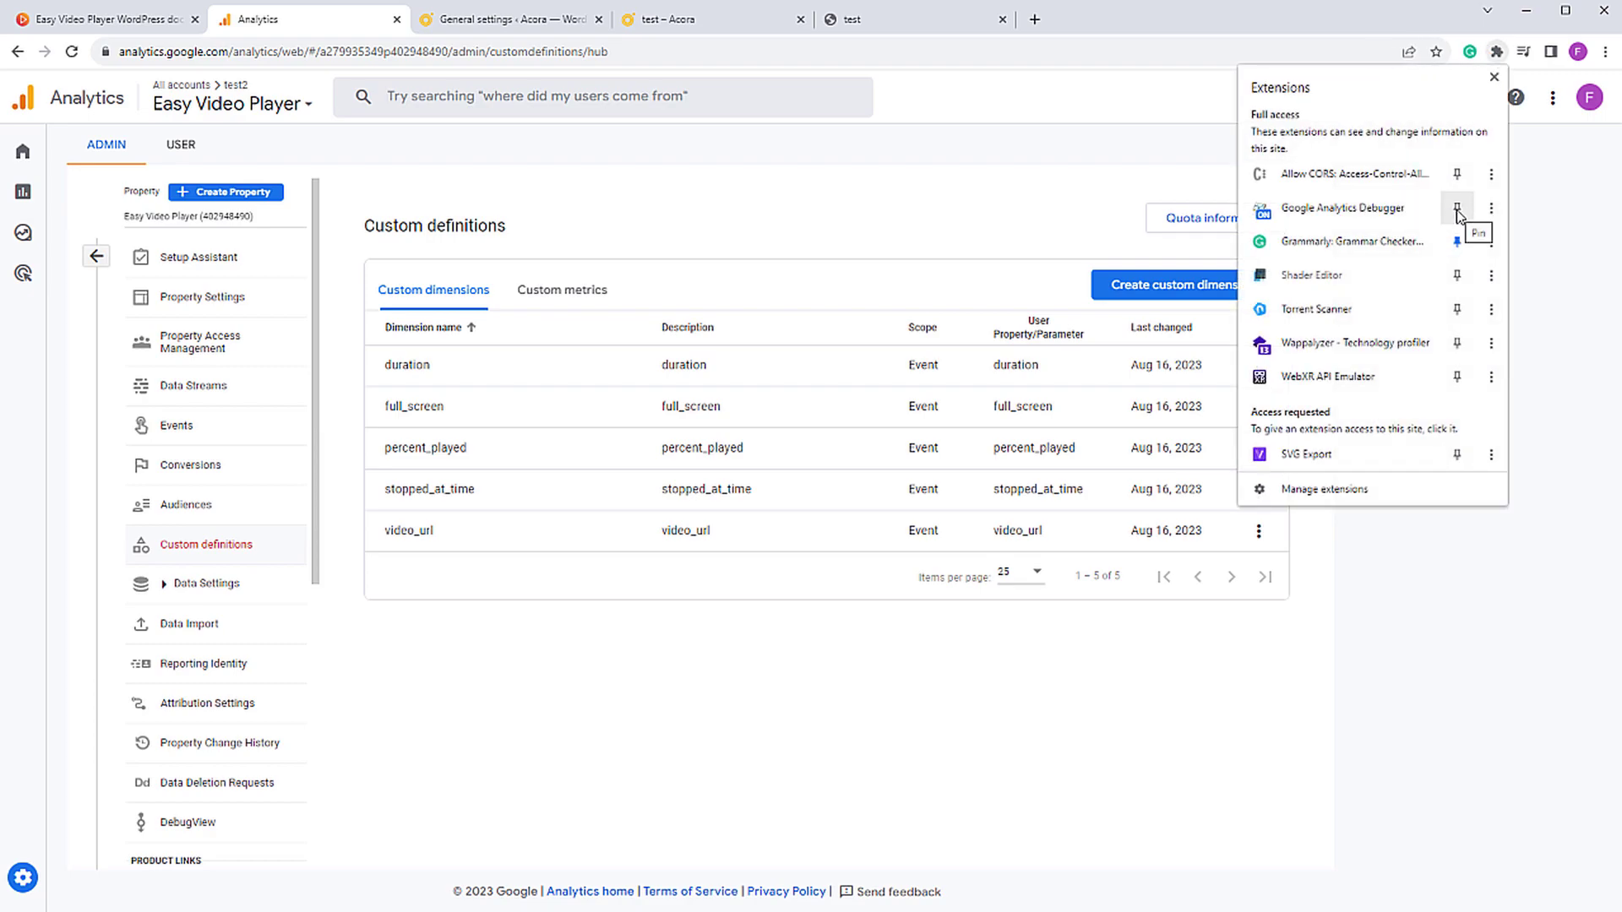
{"action": "left_click", "coordinate": [1457, 210]}
{"action": "left_click", "coordinate": [1472, 54]}
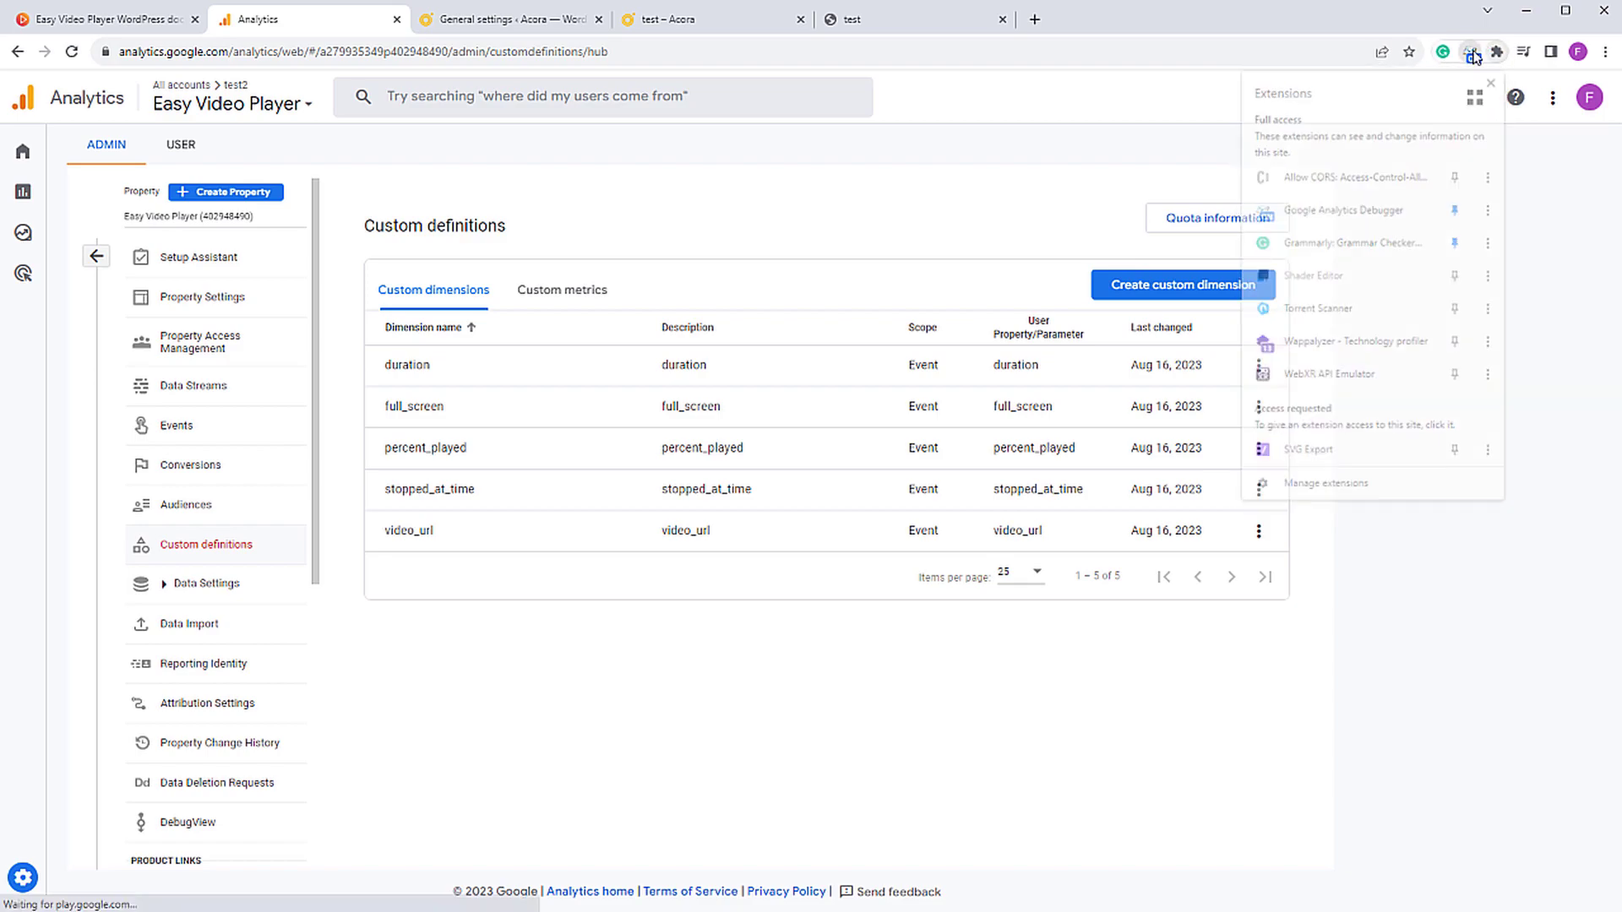
{"action": "left_click", "coordinate": [1473, 55]}
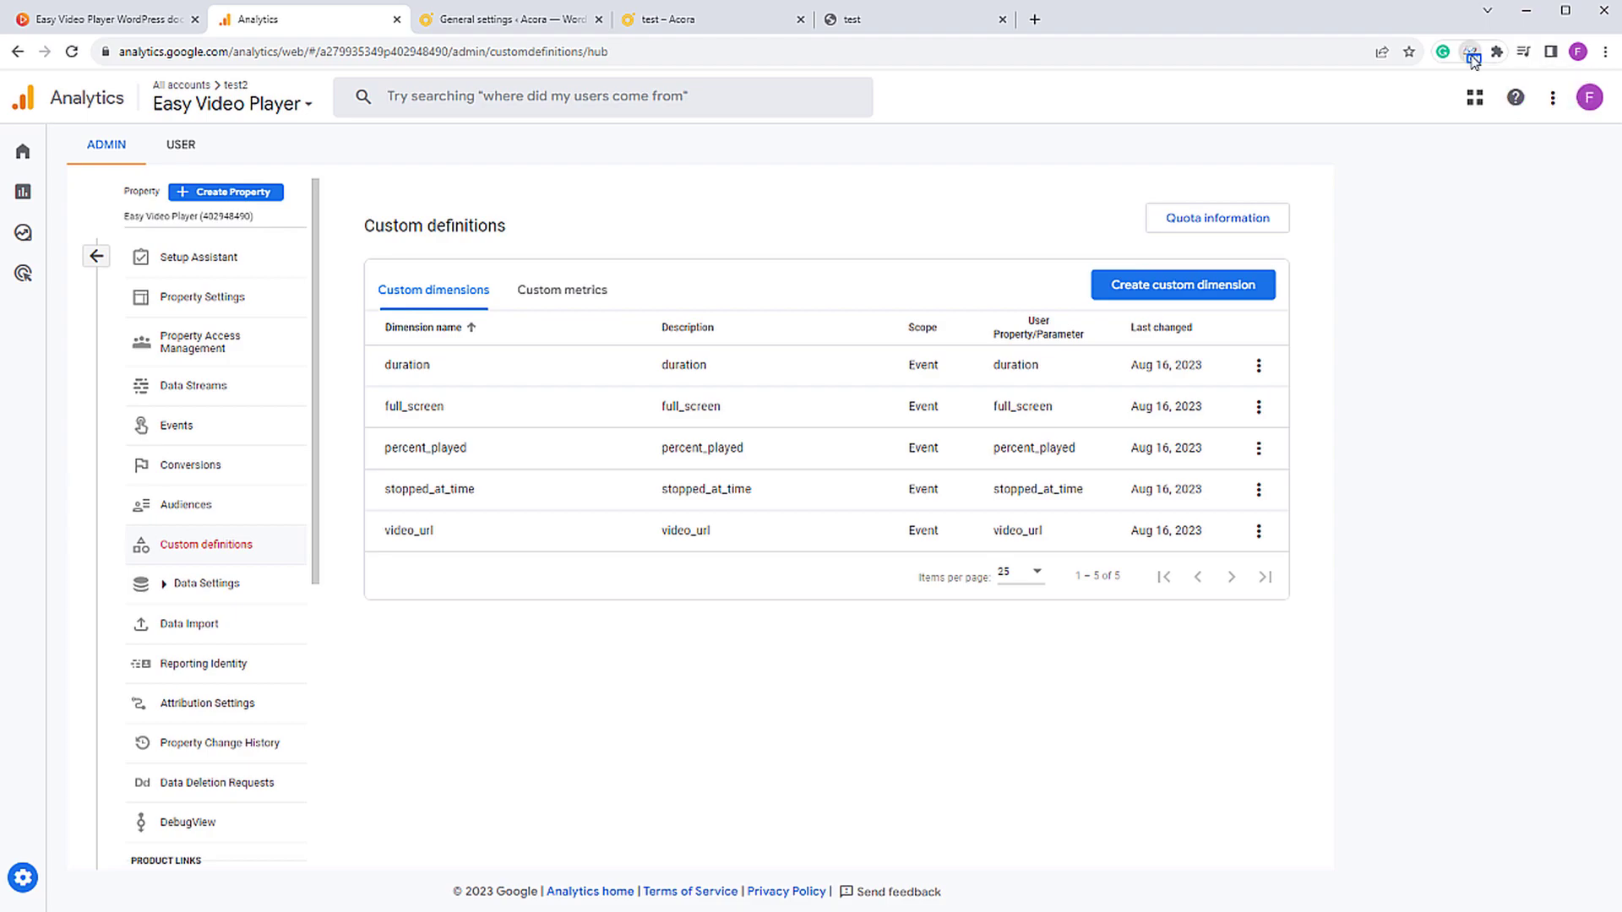
{"action": "left_click", "coordinate": [1473, 56]}
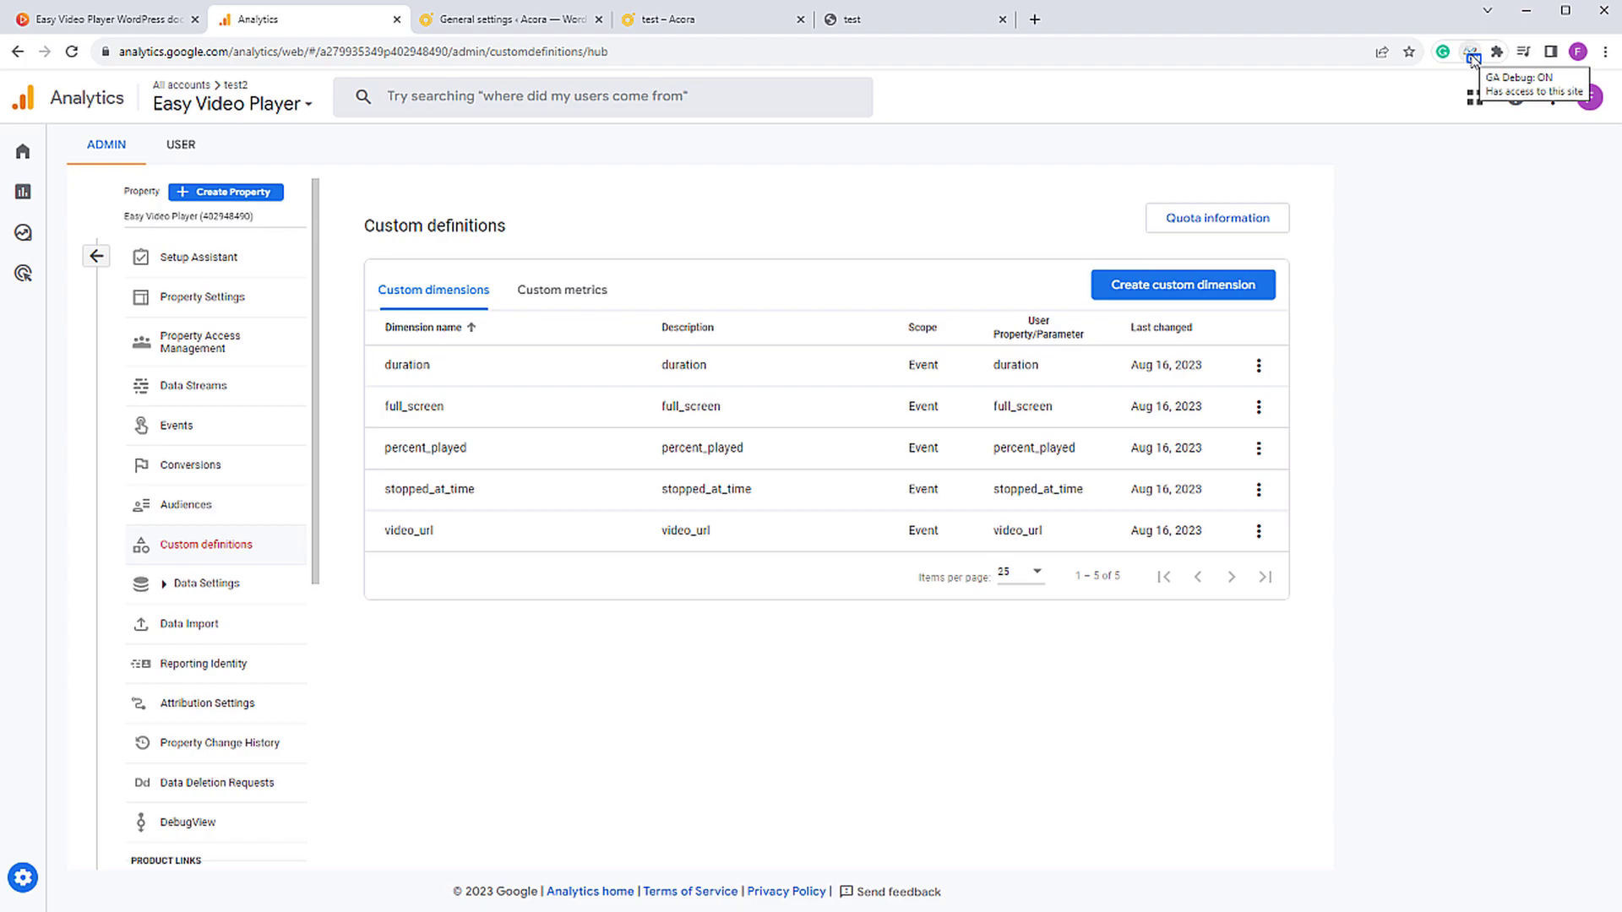
Step: Clear the console on the test video page, and open DebugView for the Easy Video Player property in Analytics
{"action": "left_click", "coordinate": [929, 20]}
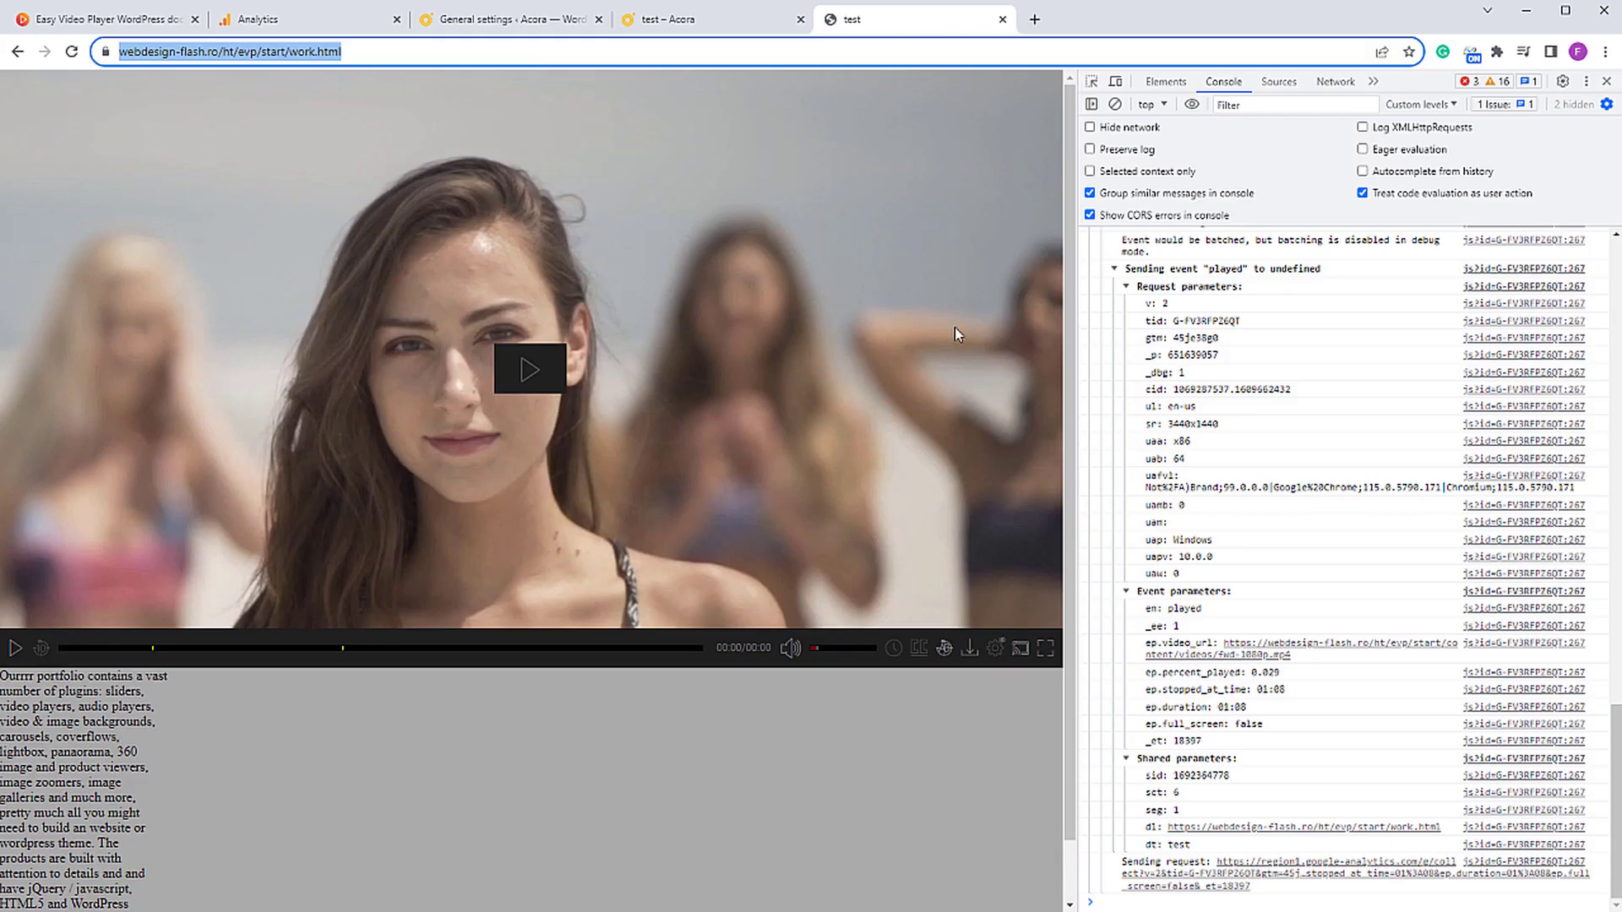
{"action": "left_click", "coordinate": [1116, 104]}
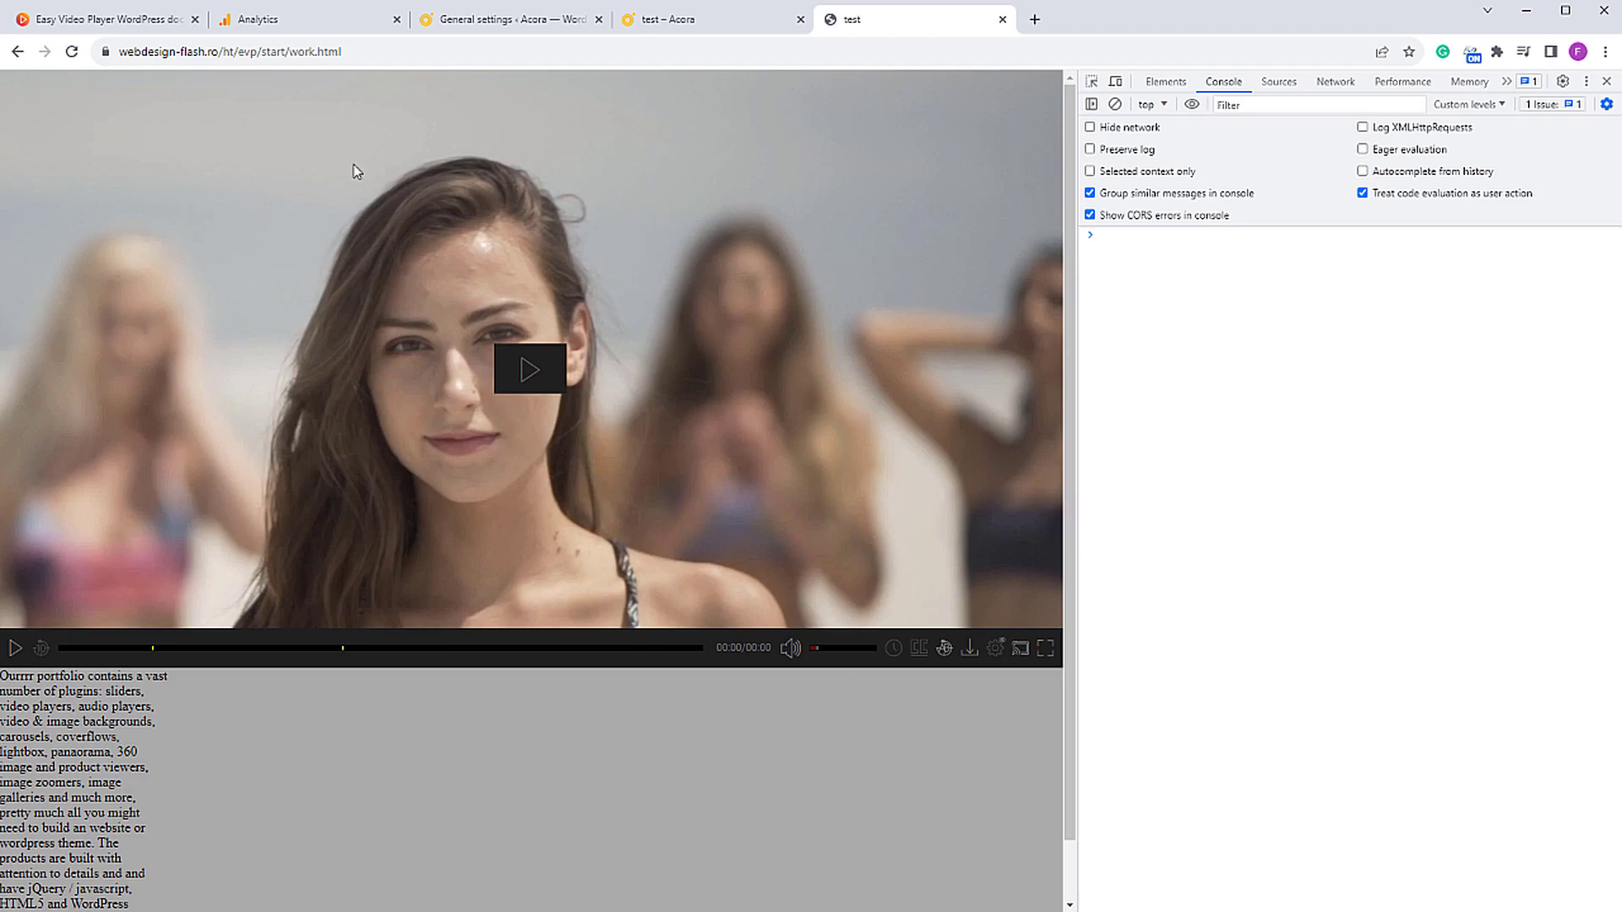
{"action": "left_click", "coordinate": [289, 21]}
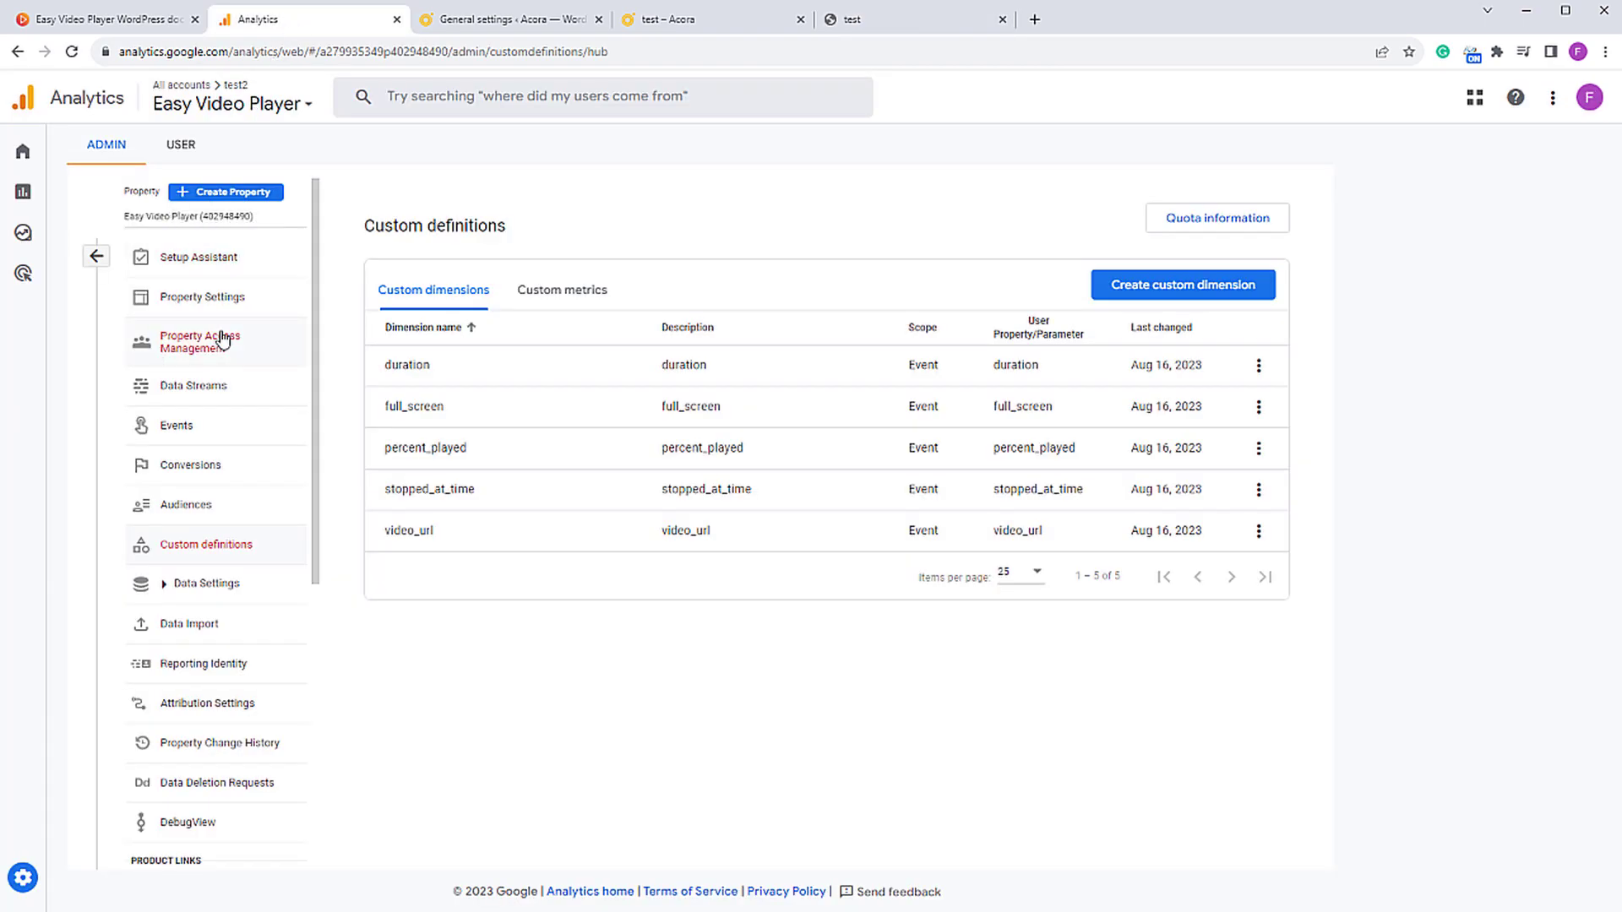
{"action": "scroll", "coordinate": [245, 456], "scroll_direction": "down", "scroll_amount": 2}
{"action": "left_click", "coordinate": [210, 653]}
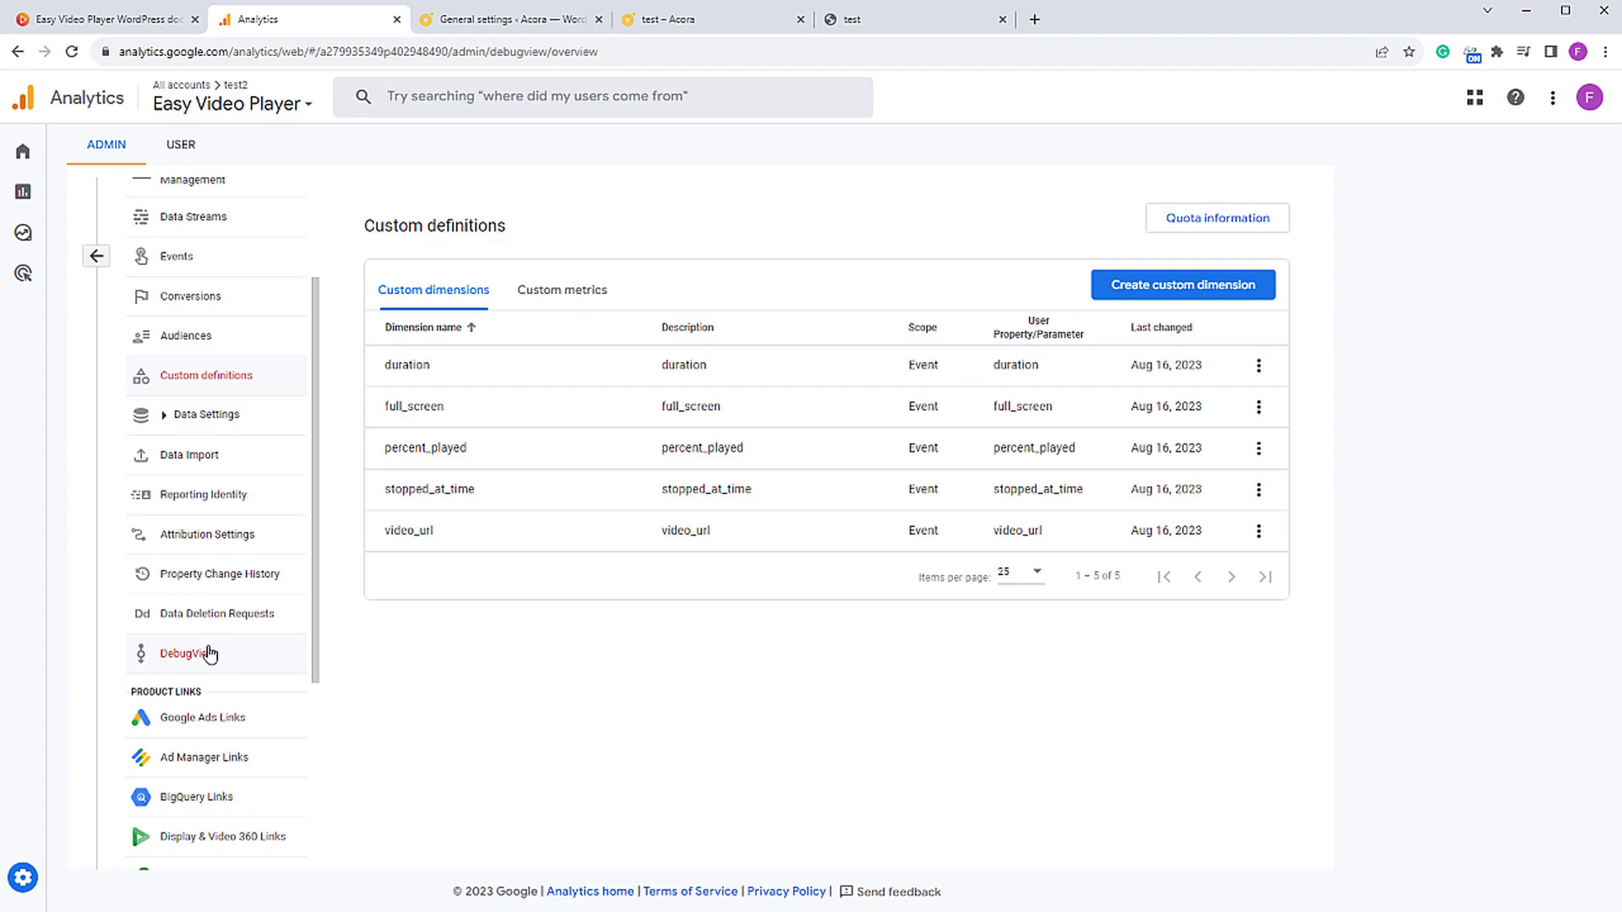
{"action": "left_click", "coordinate": [32, 855]}
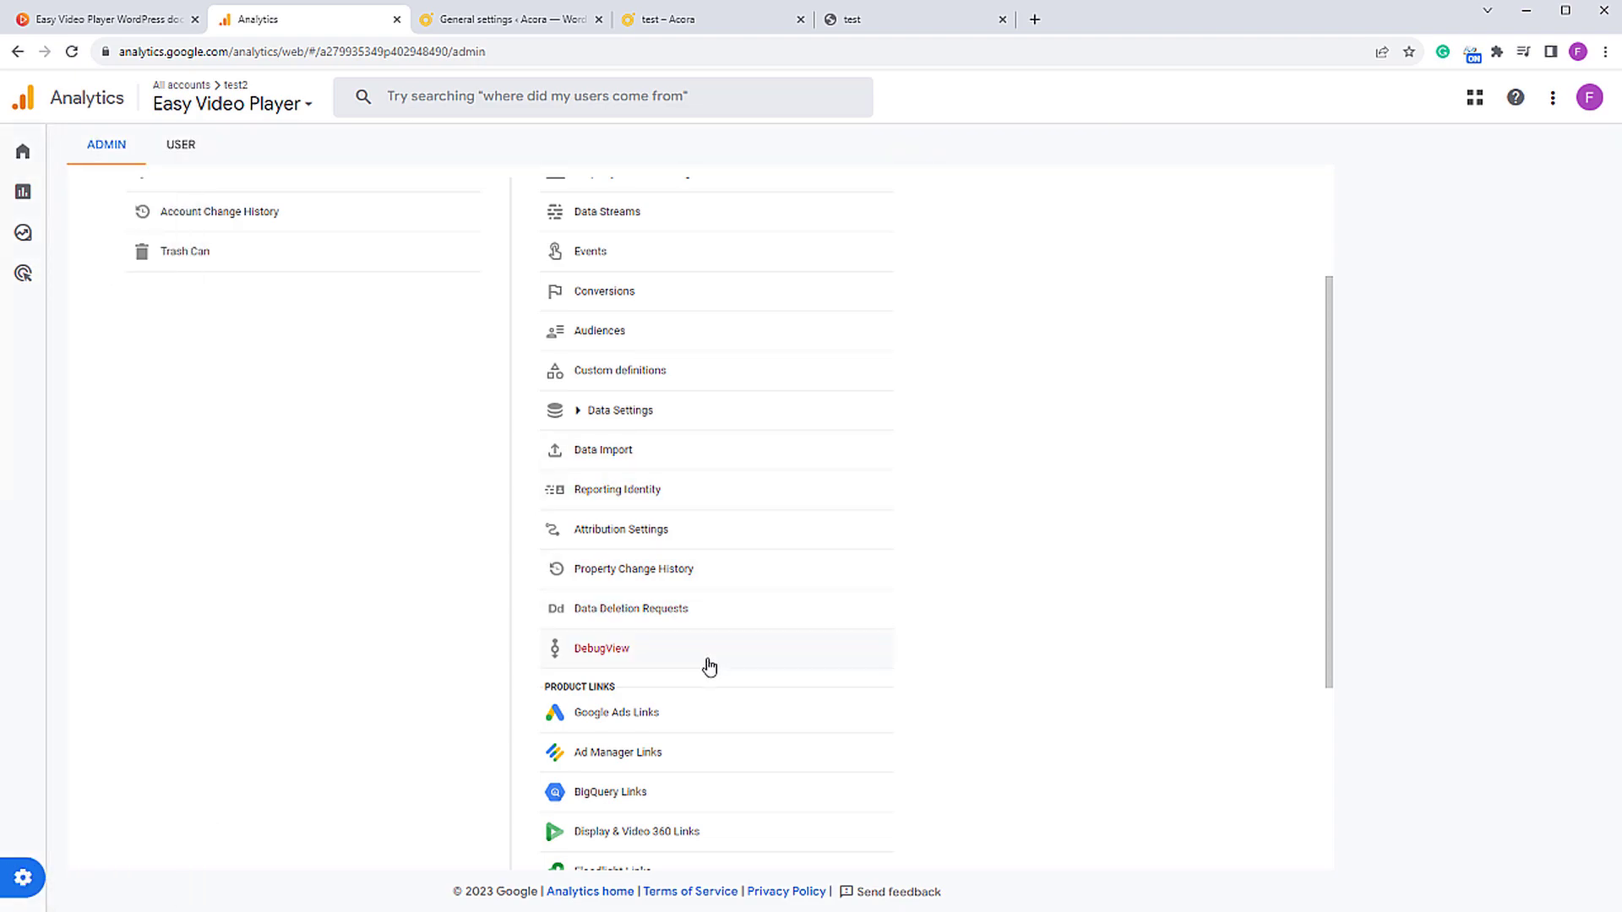
{"action": "left_click", "coordinate": [625, 660]}
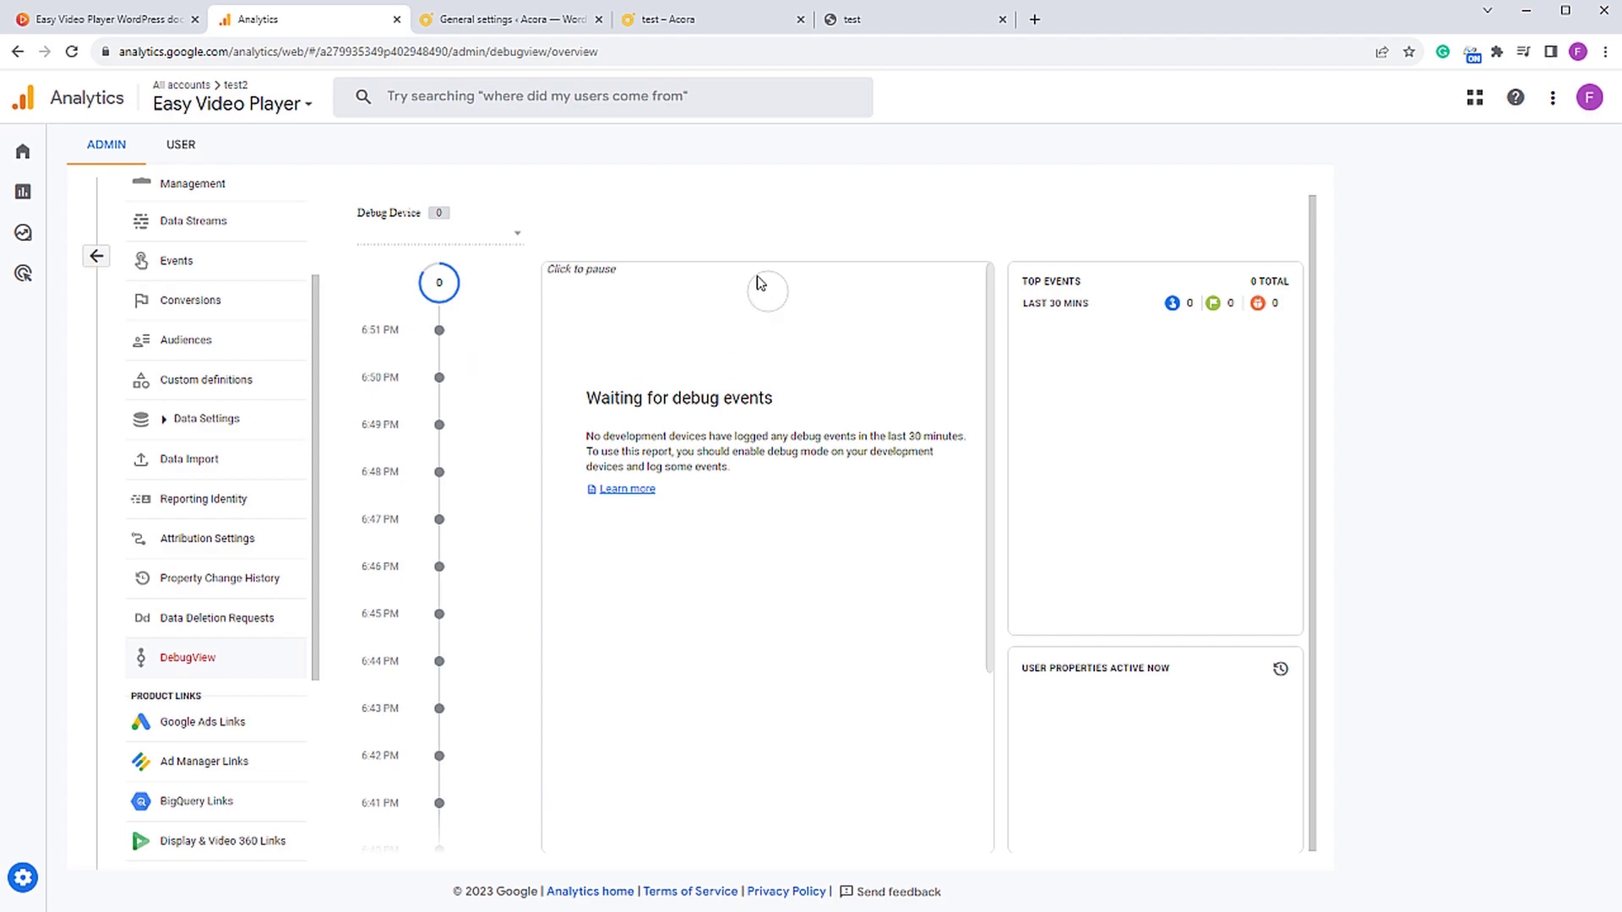
Step: Reload the test video page with GA Debug enabled and examine the page_view event in the console
{"action": "left_click", "coordinate": [930, 19]}
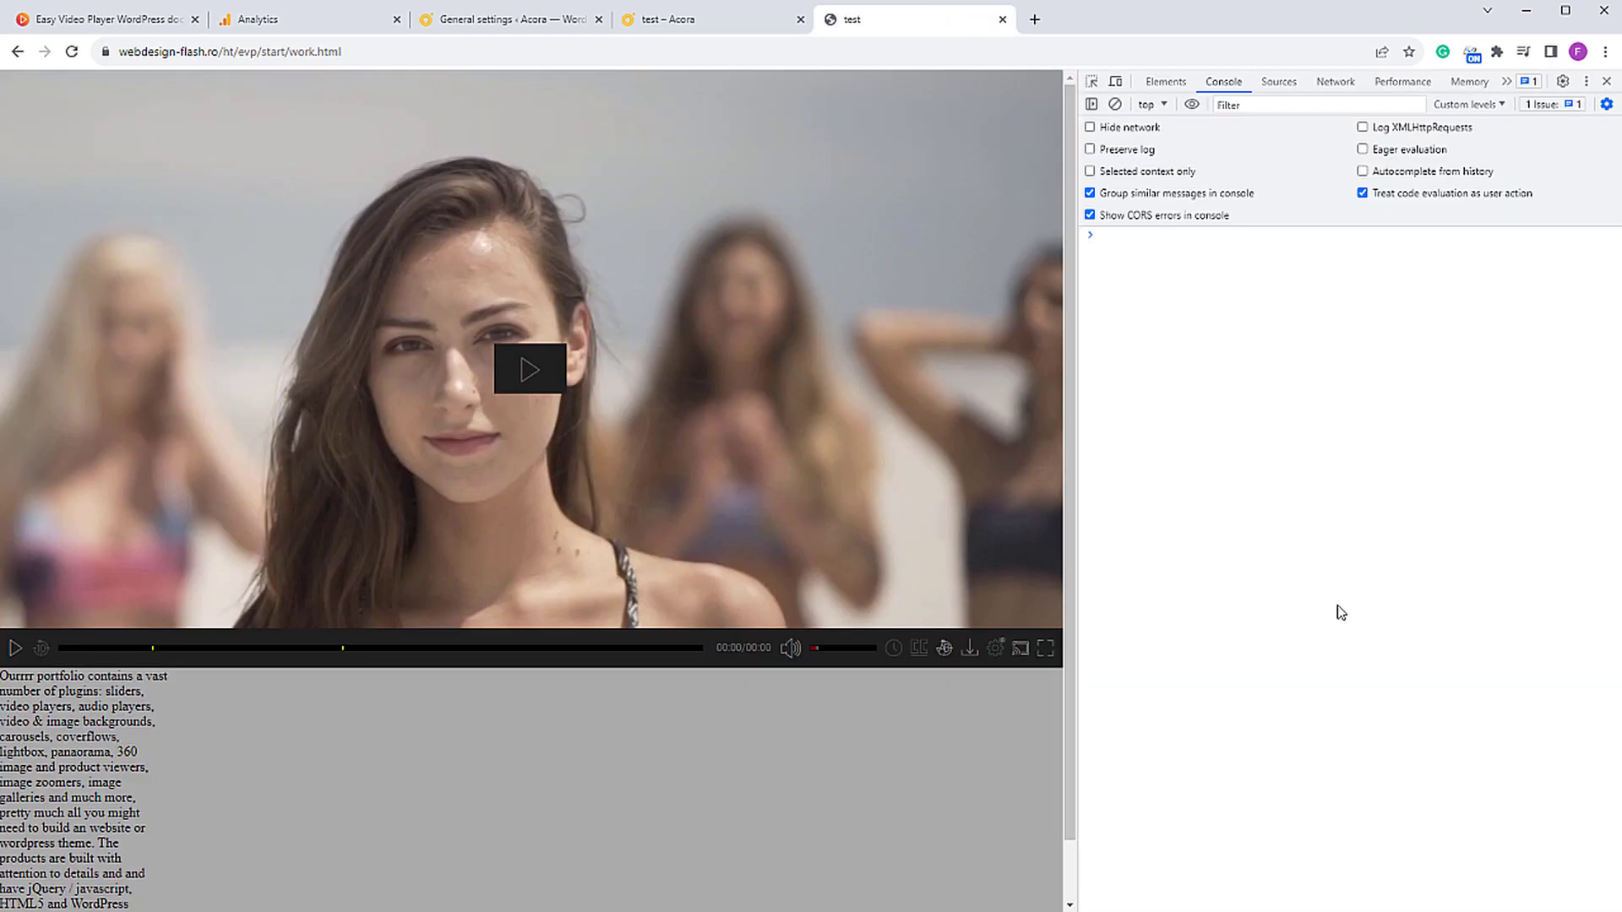
{"action": "left_click", "coordinate": [261, 23]}
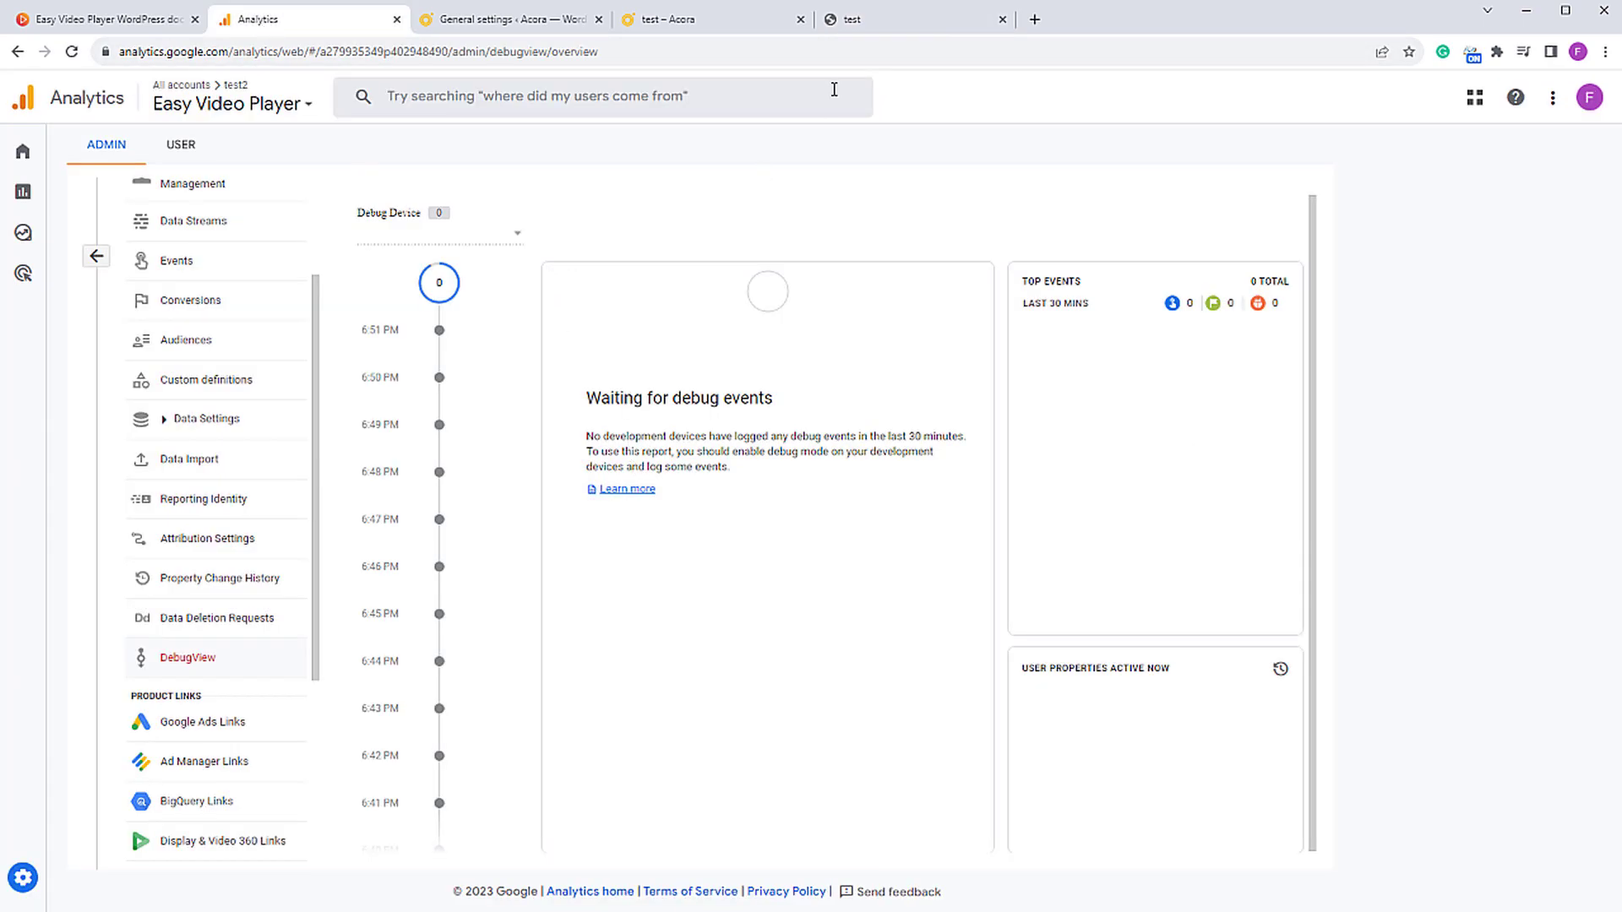
{"action": "mouse_move", "coordinate": [896, 26]}
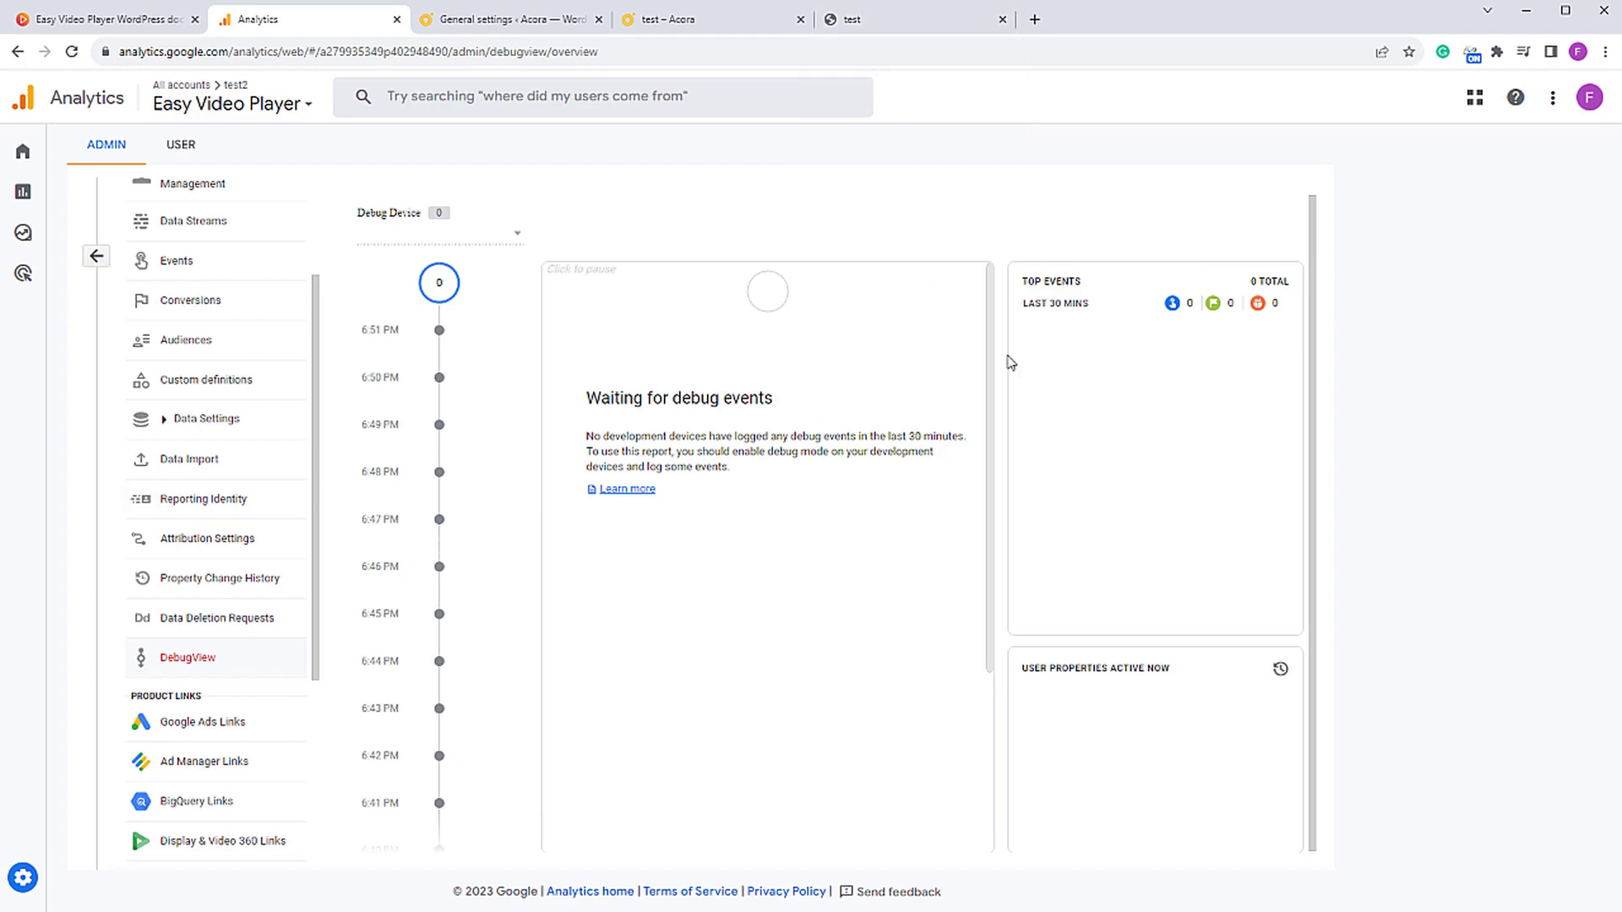
{"action": "left_click", "coordinate": [893, 31]}
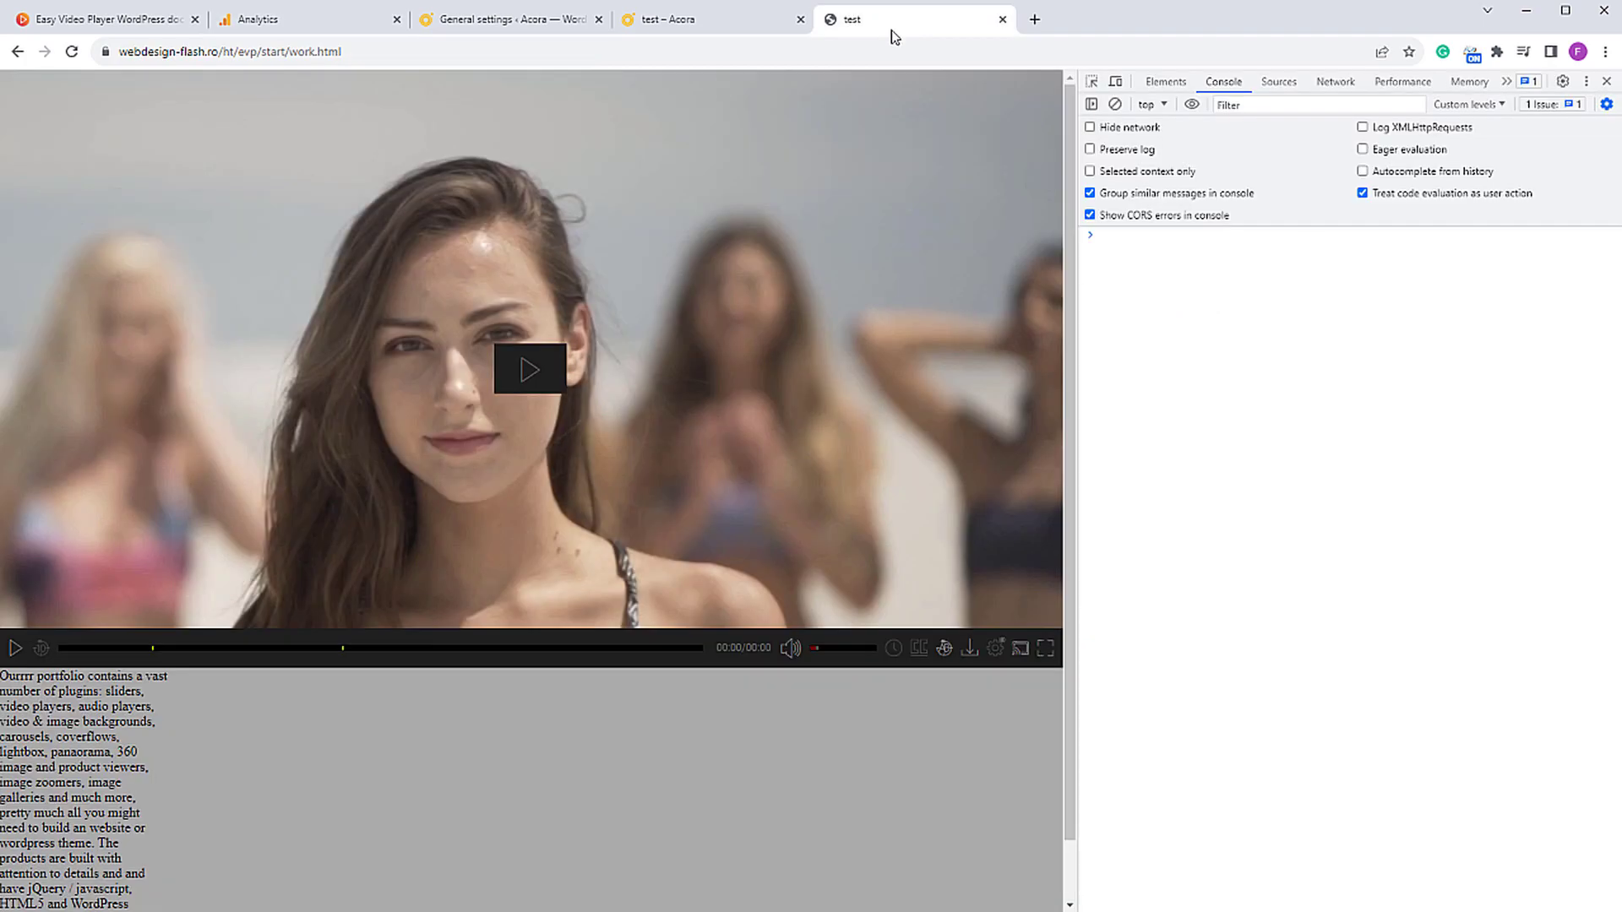
{"action": "left_click", "coordinate": [72, 54]}
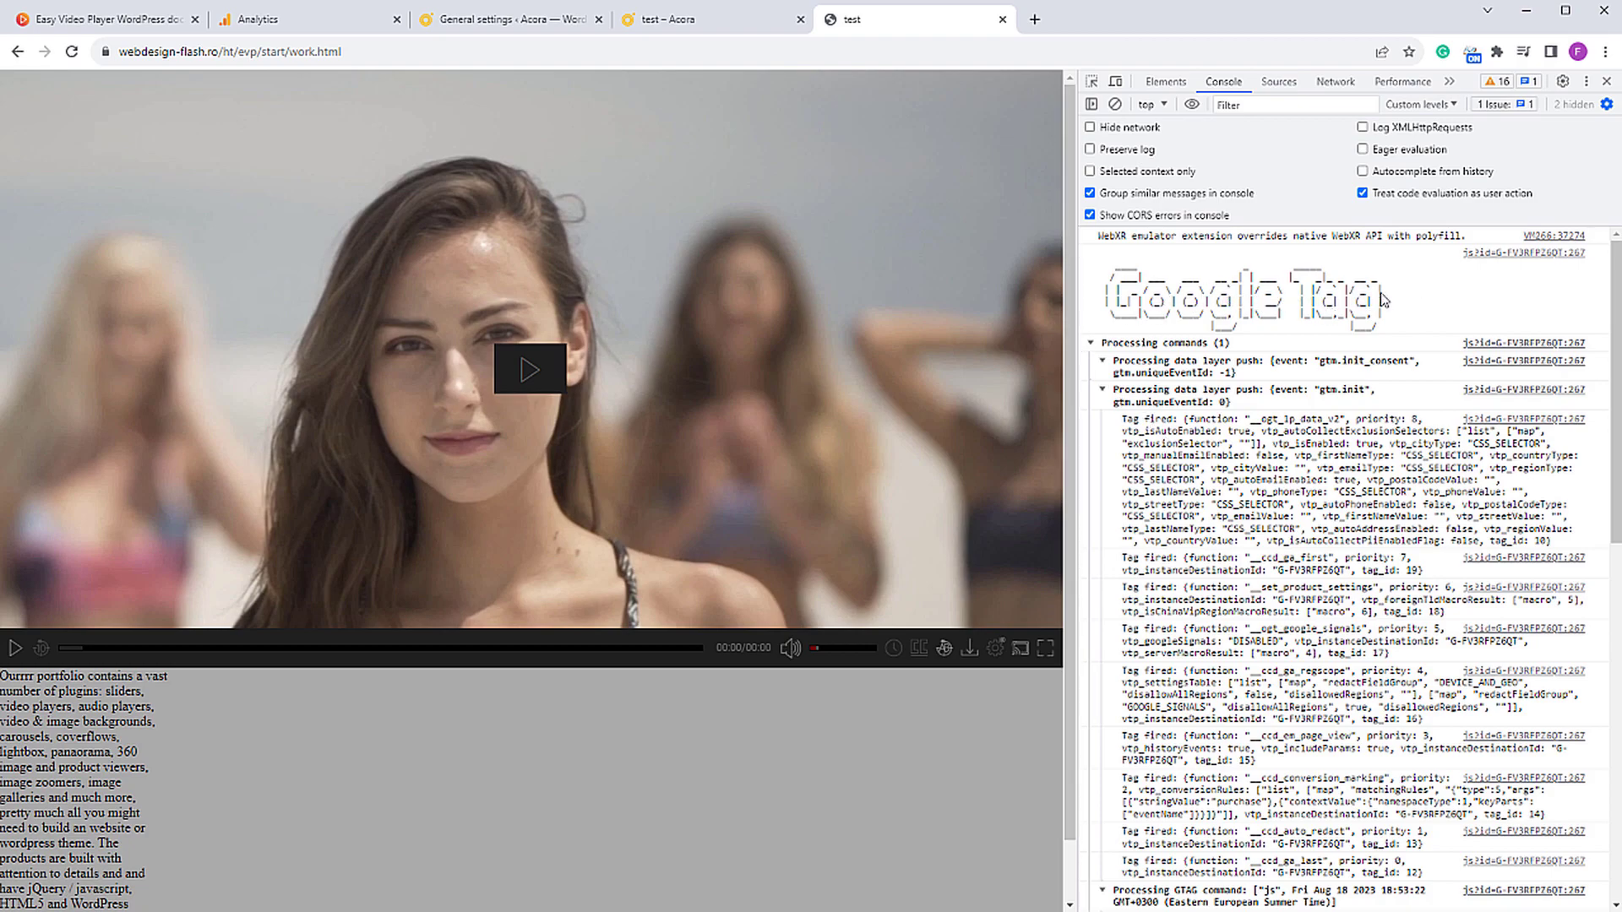
{"action": "left_click", "coordinate": [1473, 58]}
{"action": "scroll", "coordinate": [1214, 460], "scroll_direction": "down", "scroll_amount": 10}
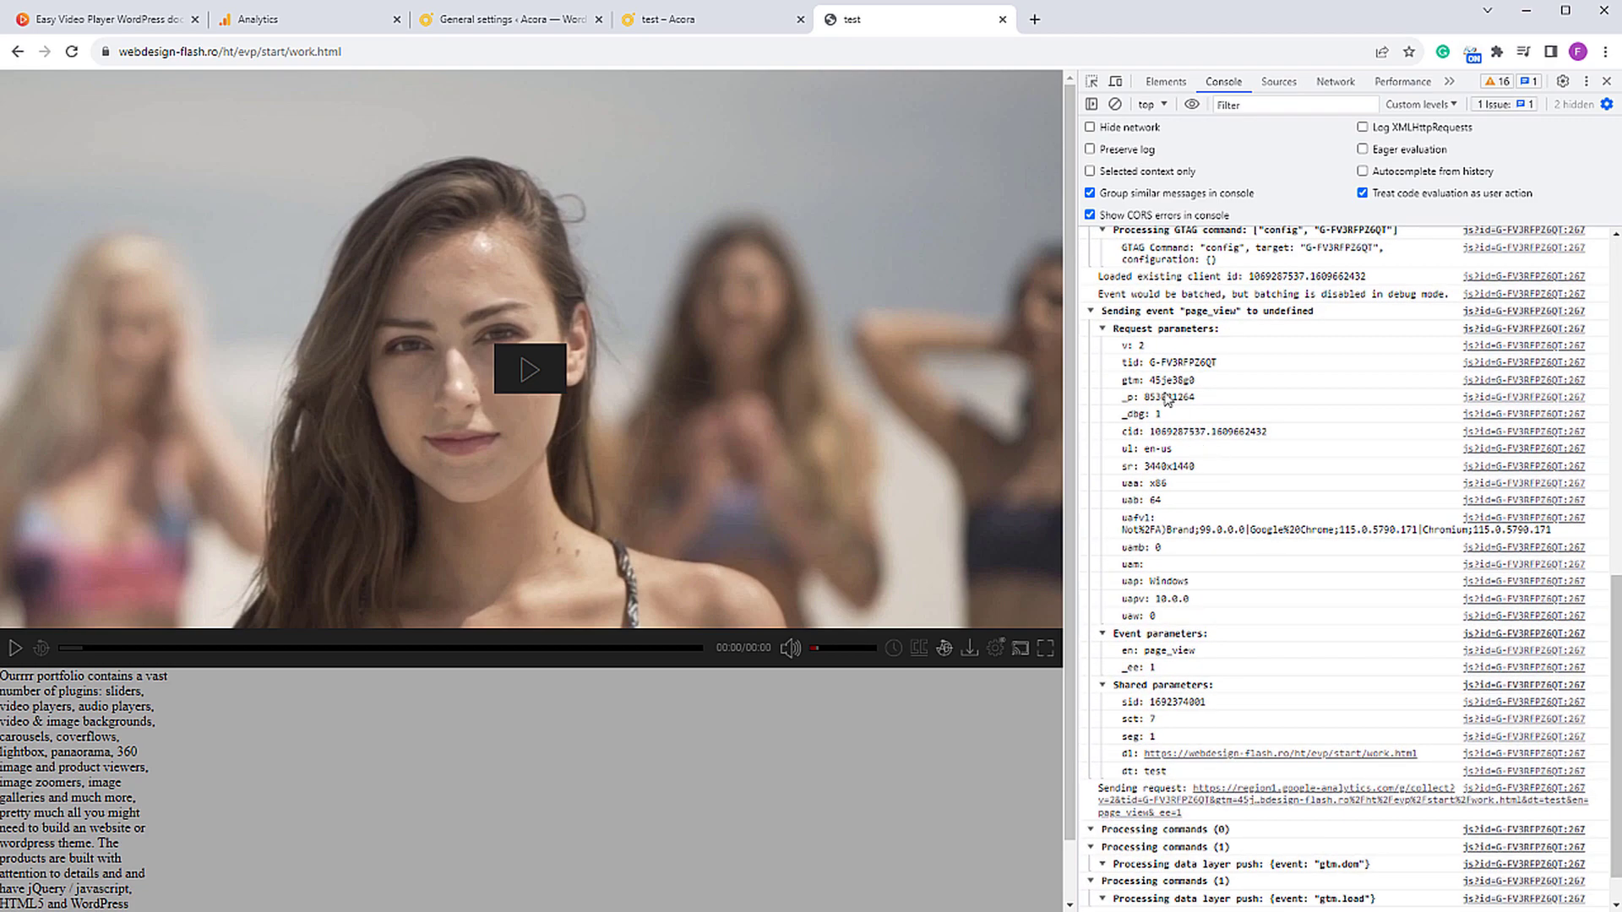
{"action": "scroll", "coordinate": [1215, 462], "scroll_direction": "down", "scroll_amount": 1}
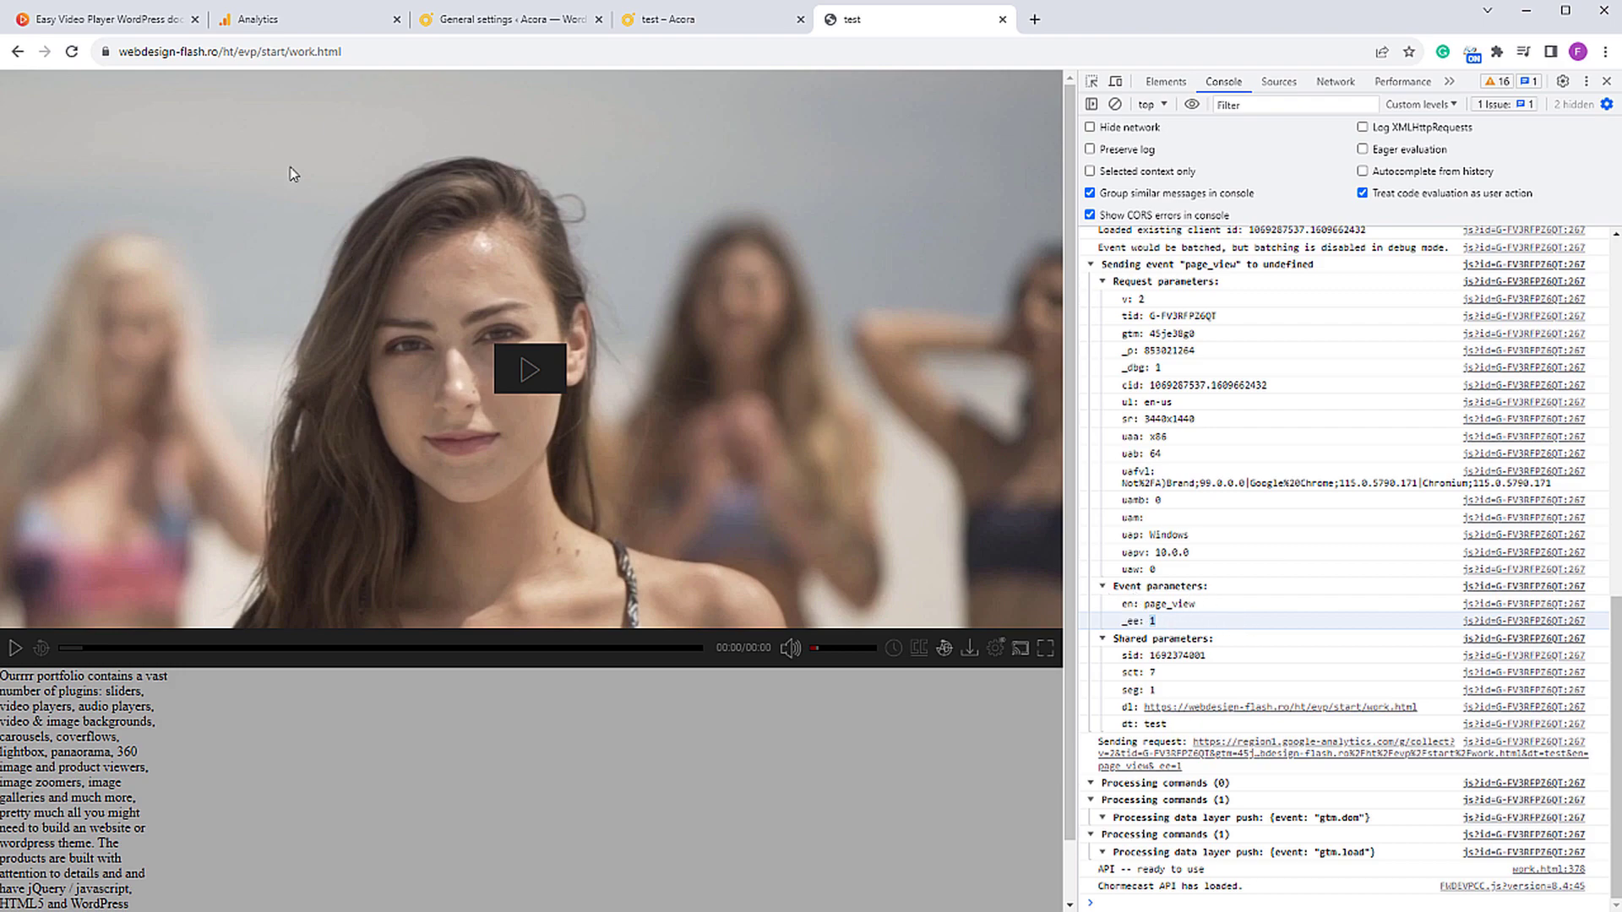
Step: Inspect the page_view event in Analytics DebugView, expanding its page_location and page_title parameters
{"action": "left_click", "coordinate": [266, 18]}
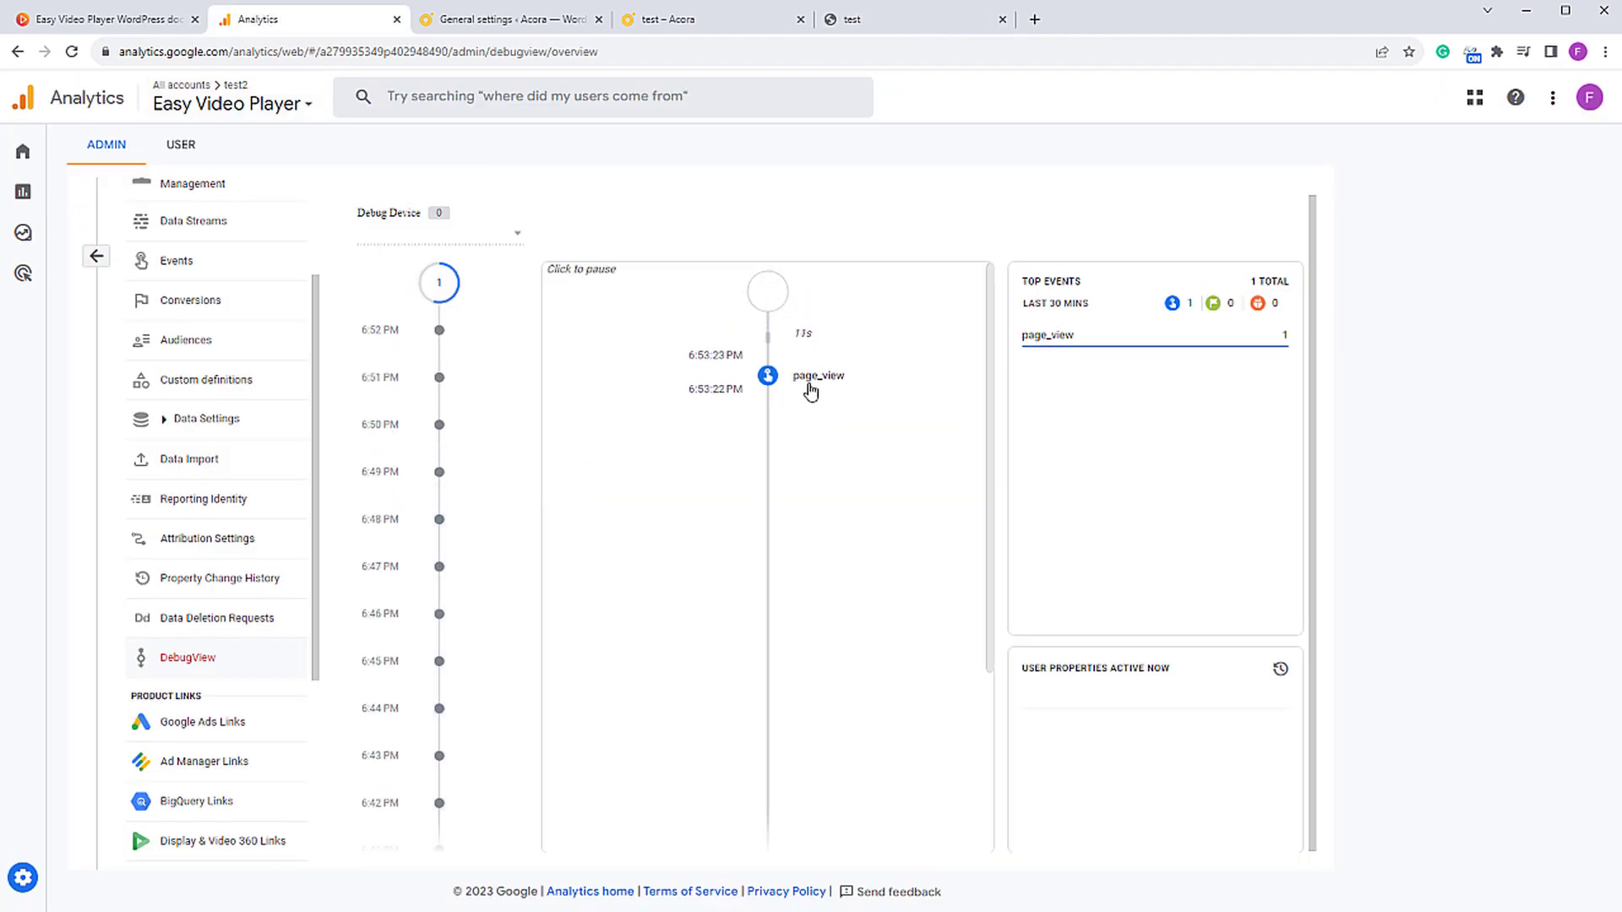
{"action": "left_click", "coordinate": [813, 391]}
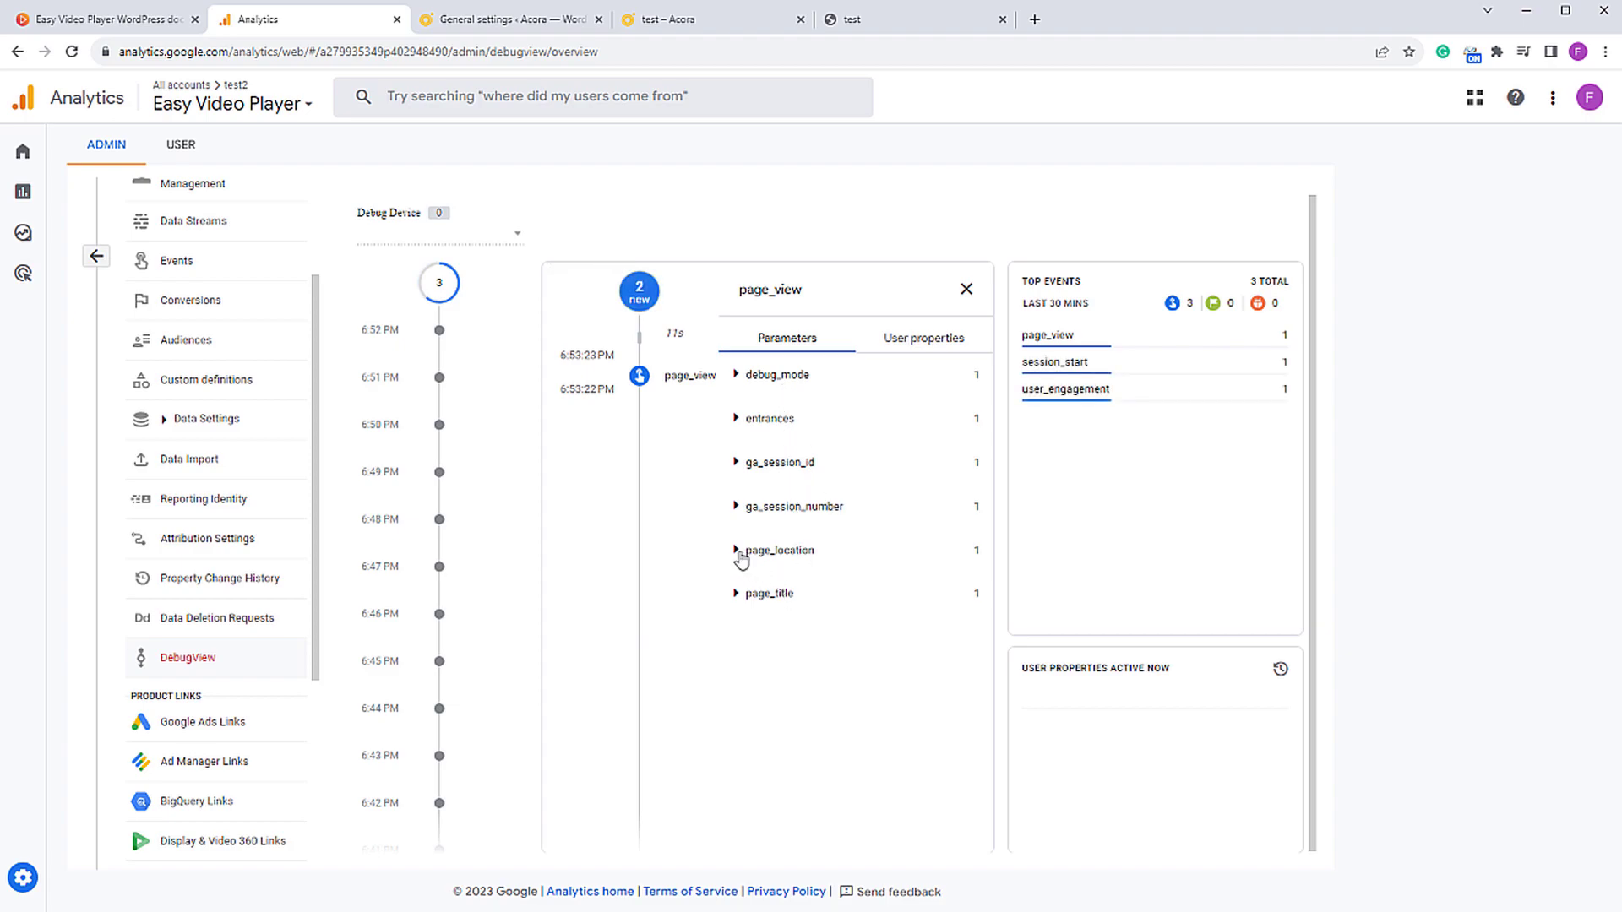
{"action": "left_click", "coordinate": [738, 554]}
{"action": "left_click", "coordinate": [731, 624]}
Step: Play the video on the test page with the sound muted and skip ahead to about 01:02
{"action": "left_click", "coordinate": [841, 21]}
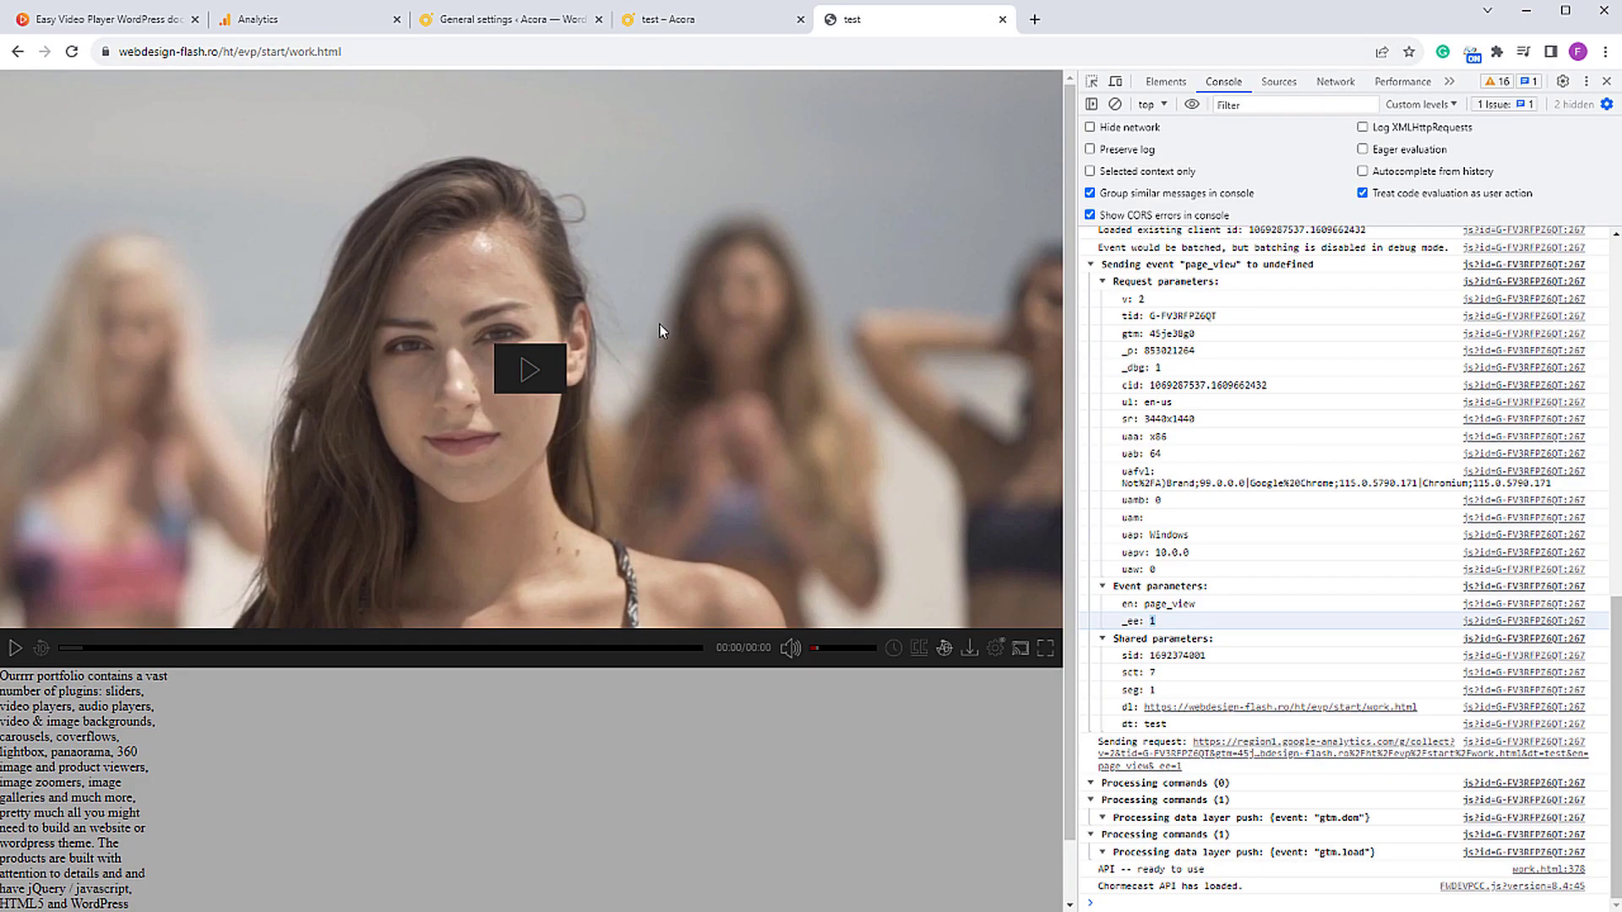
{"action": "left_click", "coordinate": [530, 368]}
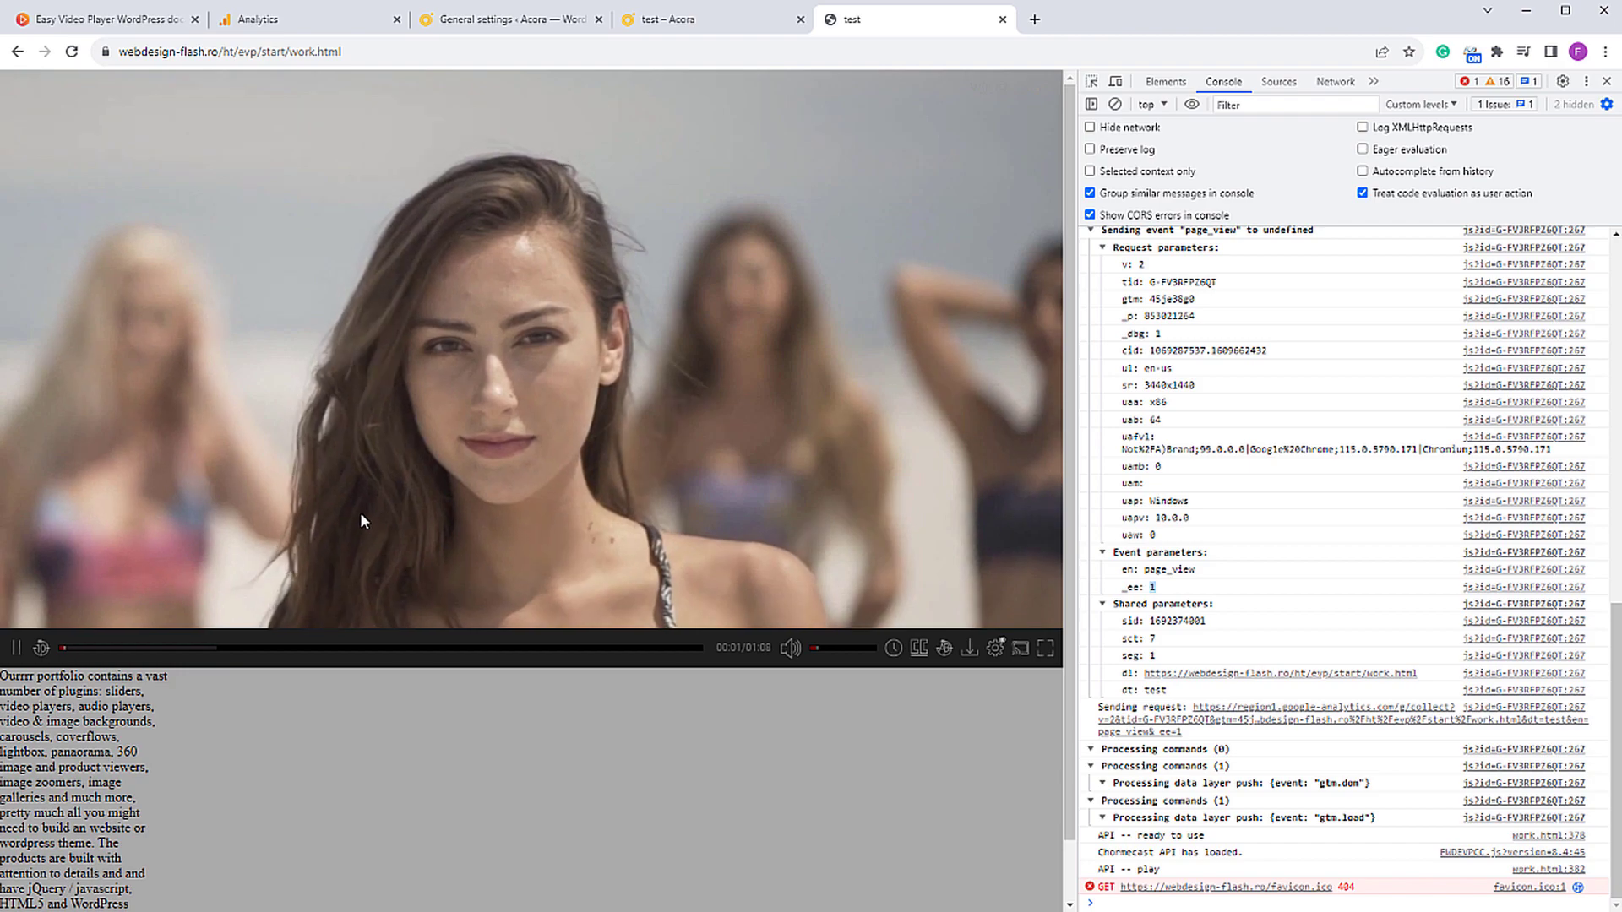
{"action": "left_click", "coordinate": [791, 648]}
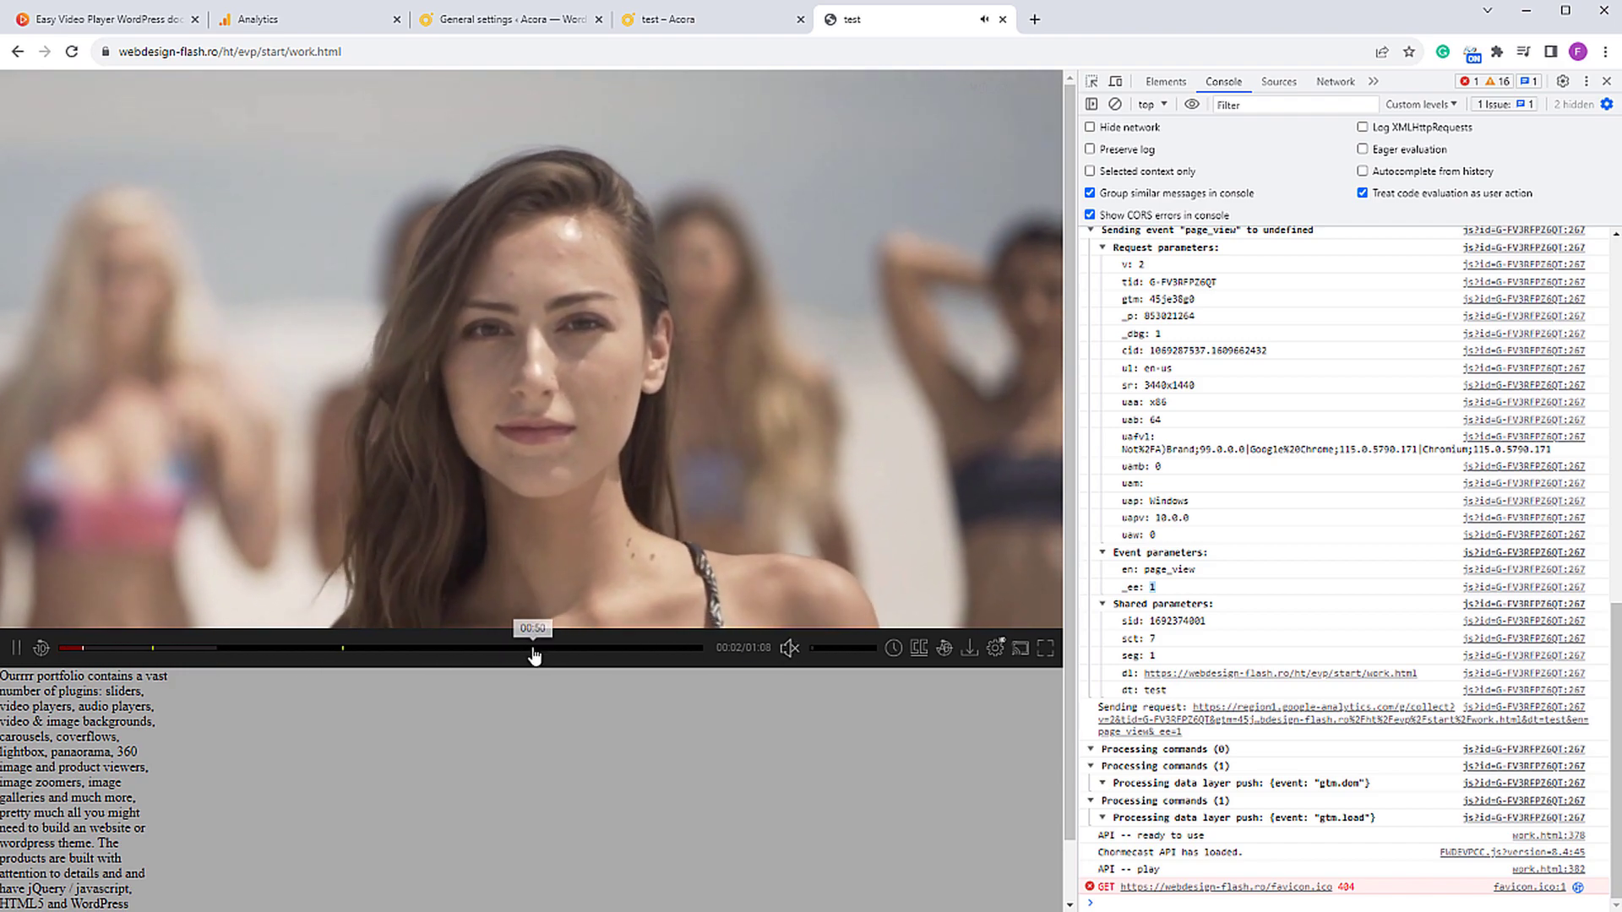
{"action": "left_click", "coordinate": [532, 648]}
{"action": "left_click", "coordinate": [644, 651]}
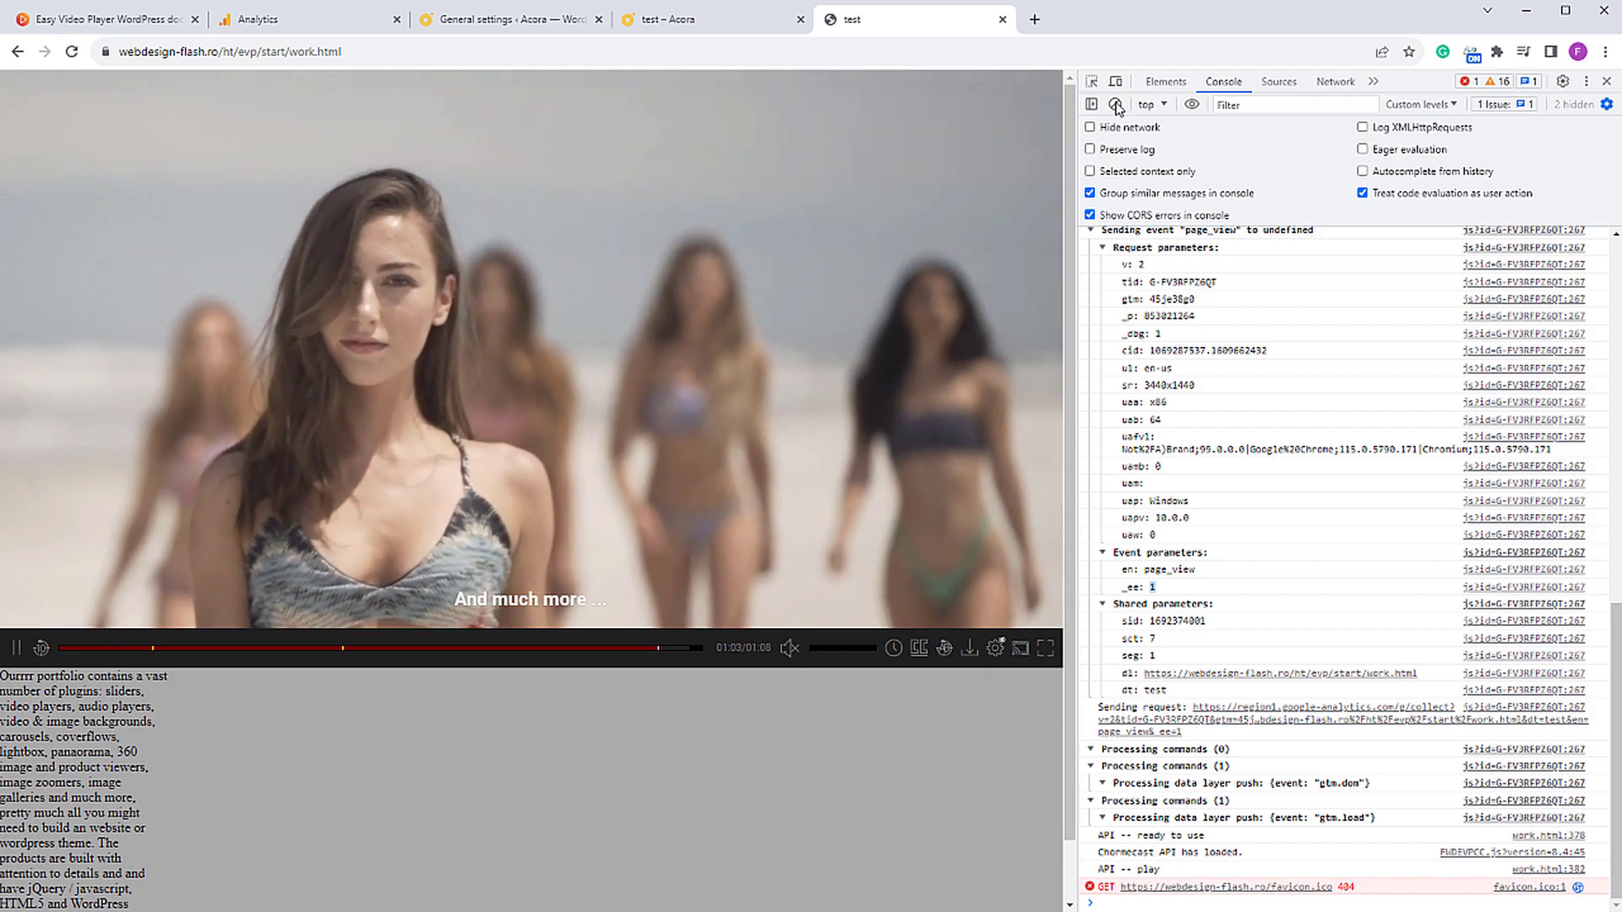
Step: With the console cleared, move the video's playback back to about 00:43 and stop the video
{"action": "left_click", "coordinate": [1115, 105]}
{"action": "left_click", "coordinate": [530, 648]}
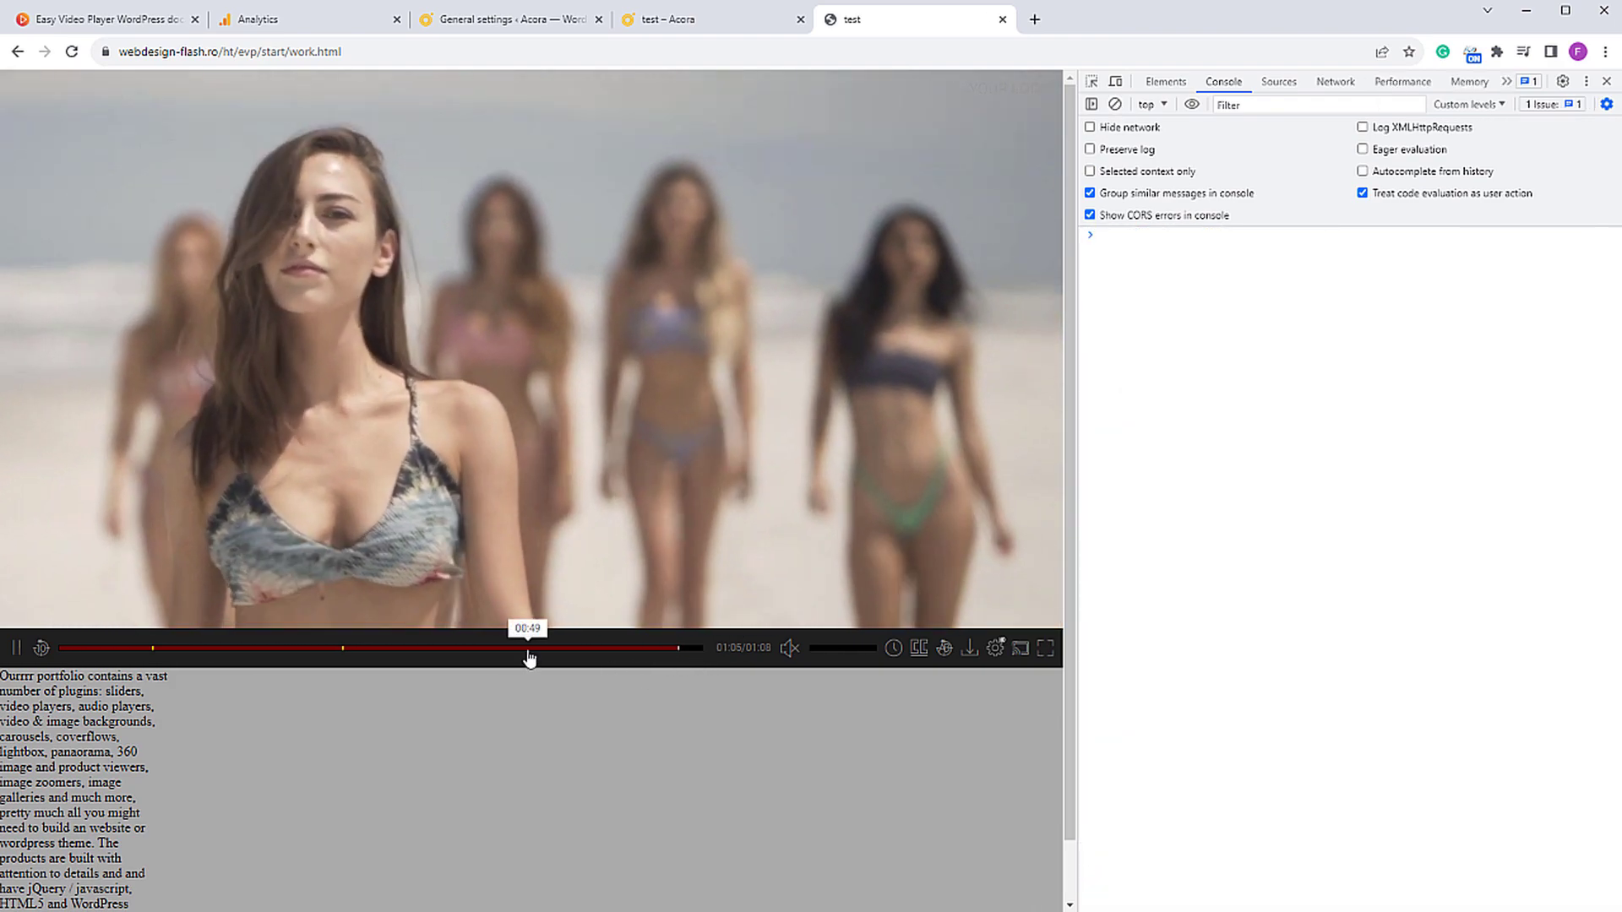
{"action": "left_click", "coordinate": [463, 647]}
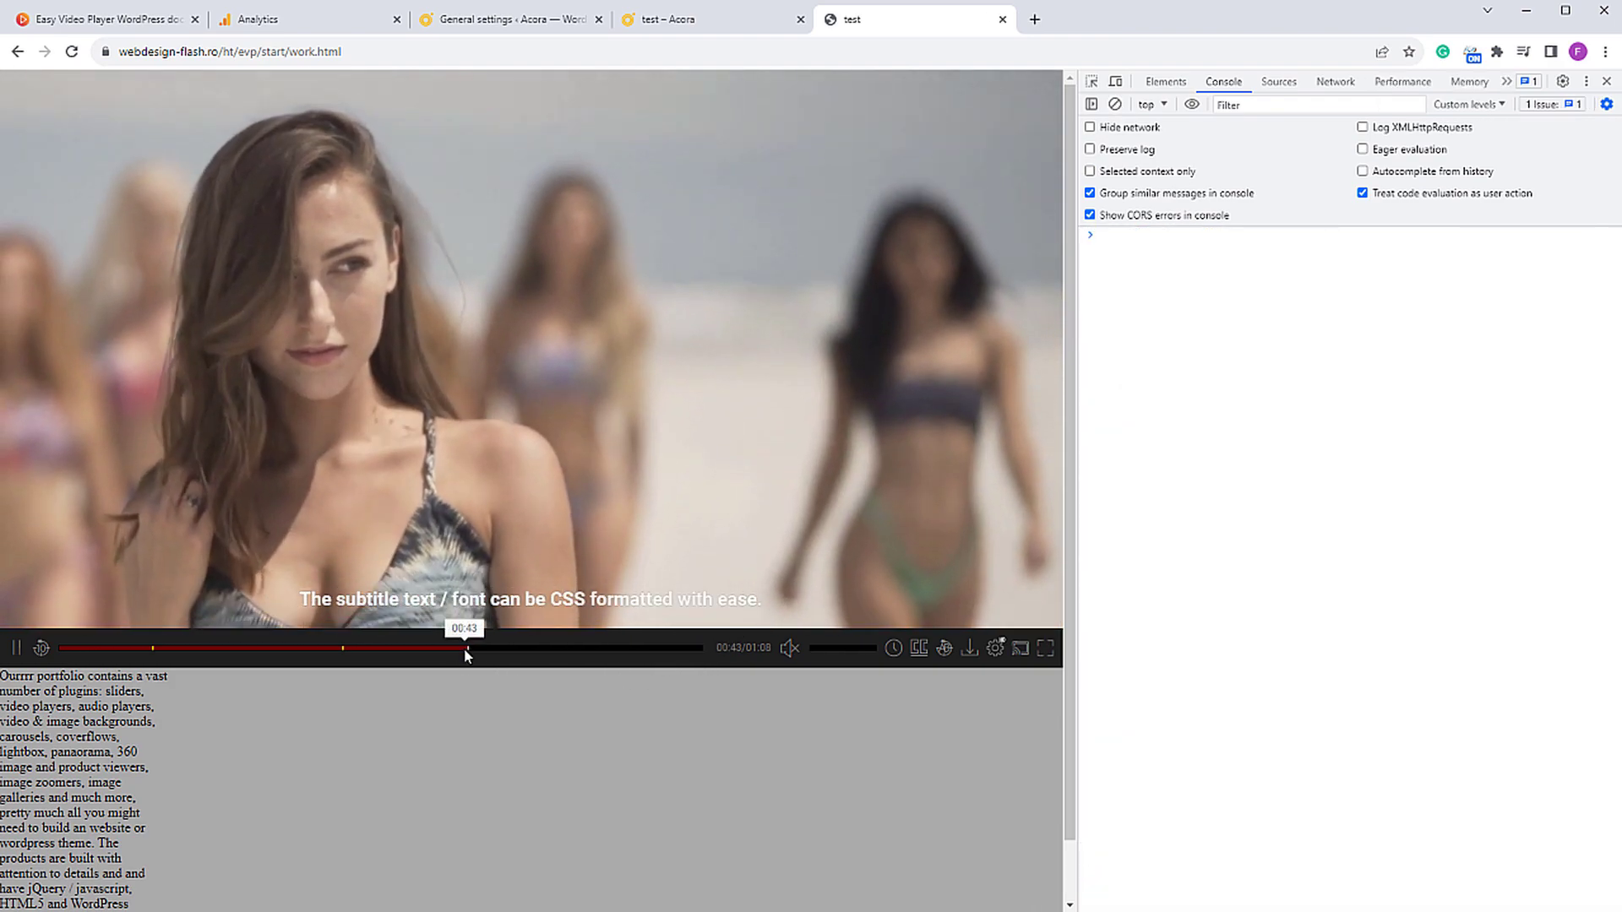
{"action": "scroll", "coordinate": [507, 693], "scroll_direction": "down", "scroll_amount": 1}
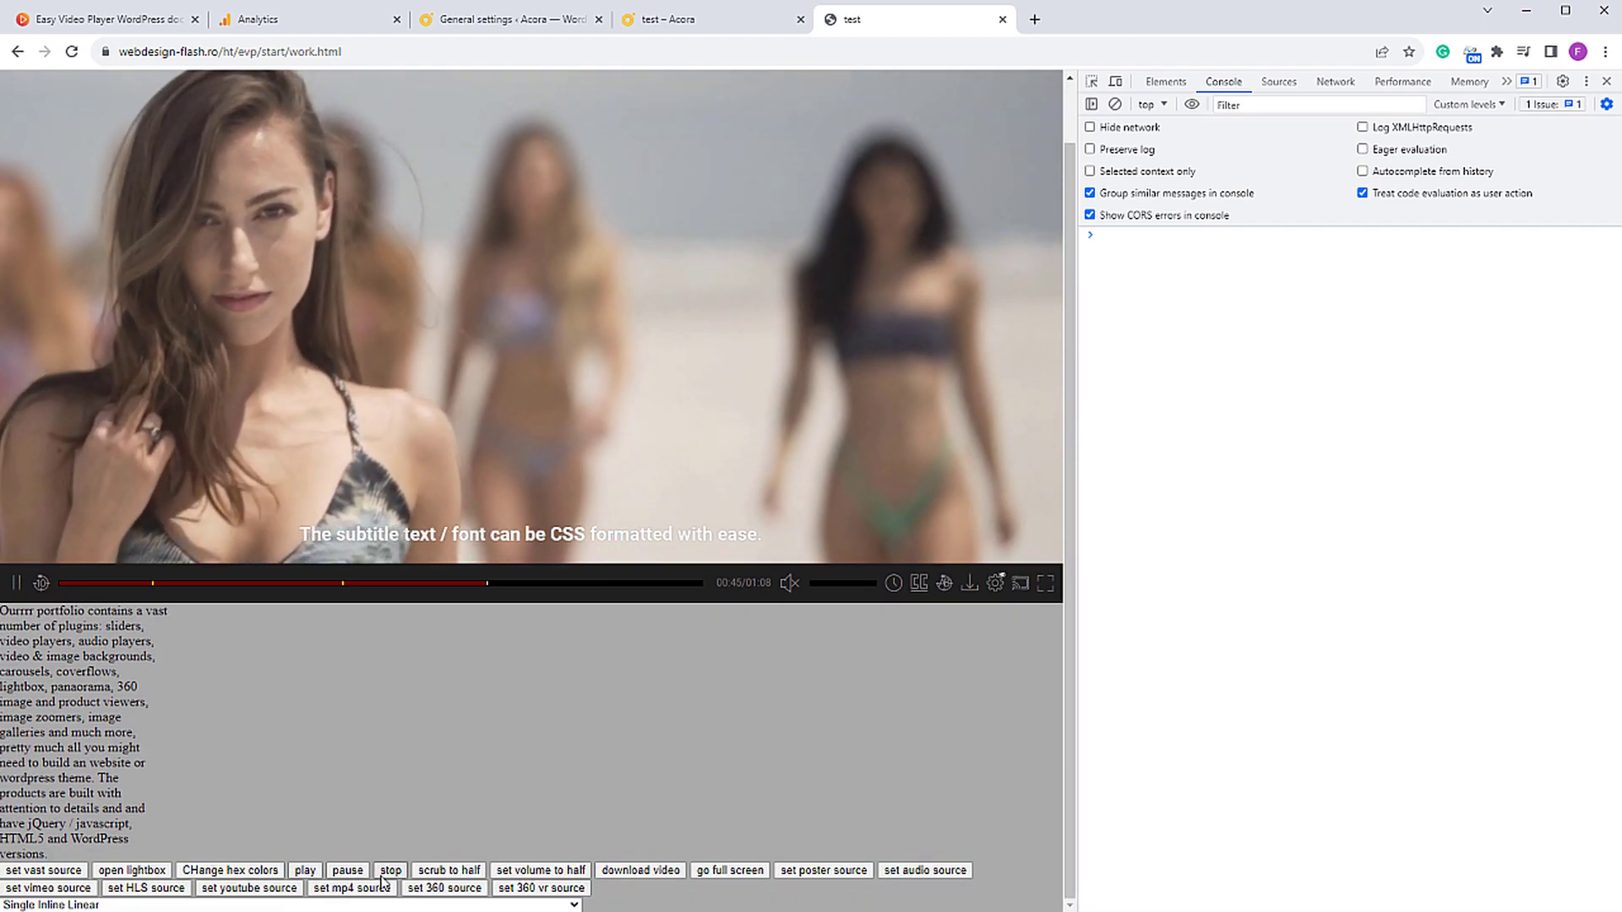
{"action": "left_click", "coordinate": [387, 874]}
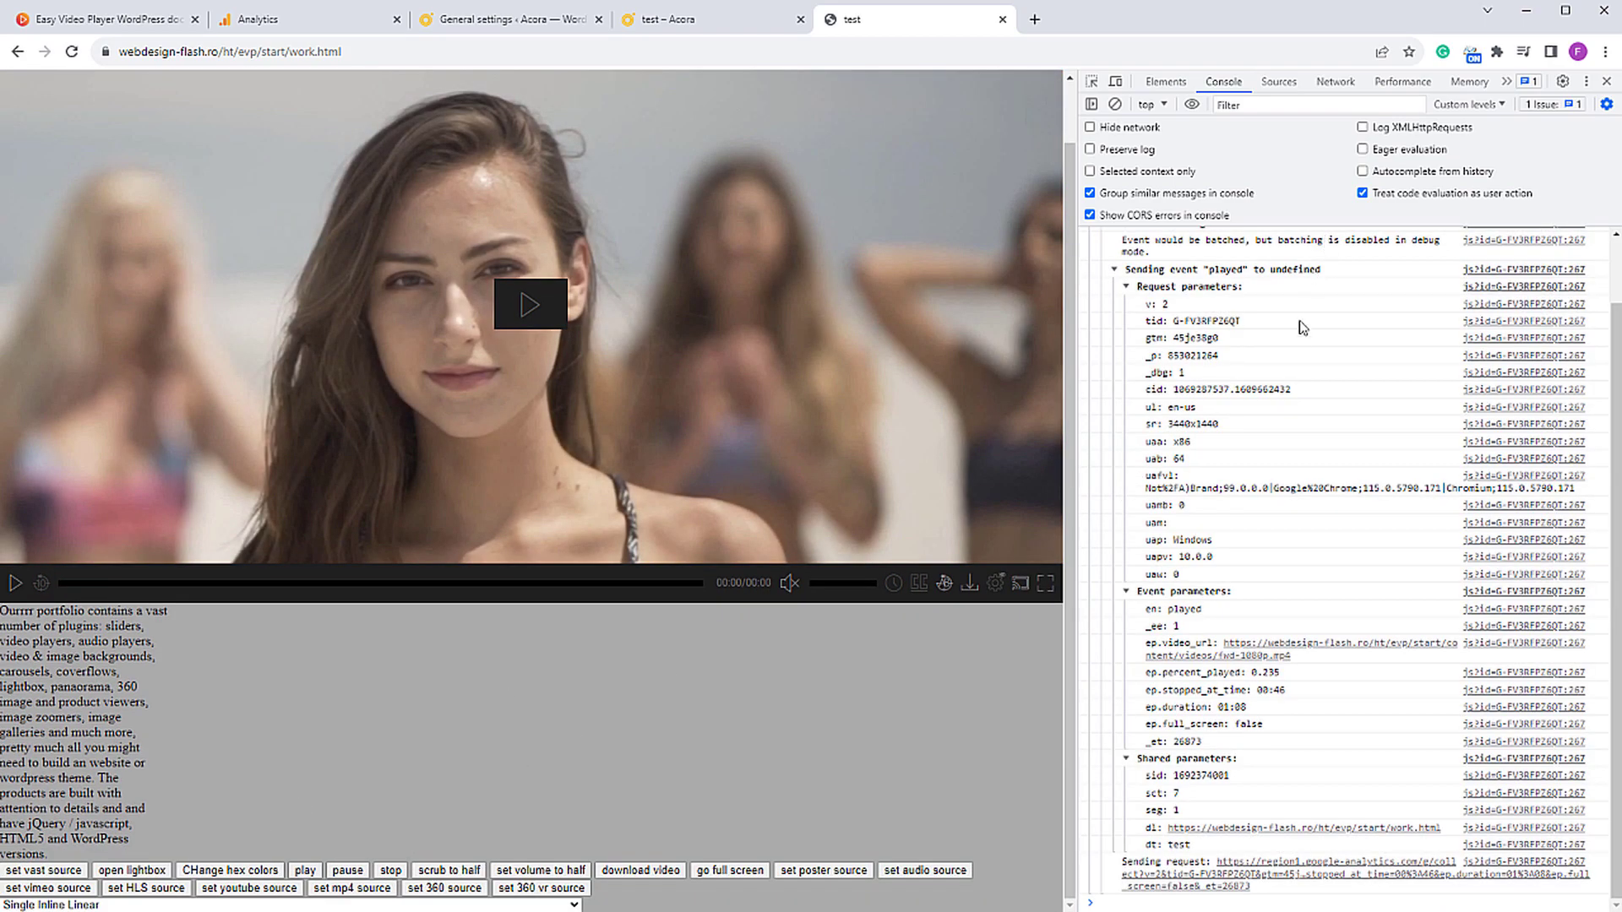
Step: Examine the request and event parameters of the played event in the console
{"action": "scroll", "coordinate": [1293, 372], "scroll_direction": "up", "scroll_amount": 1}
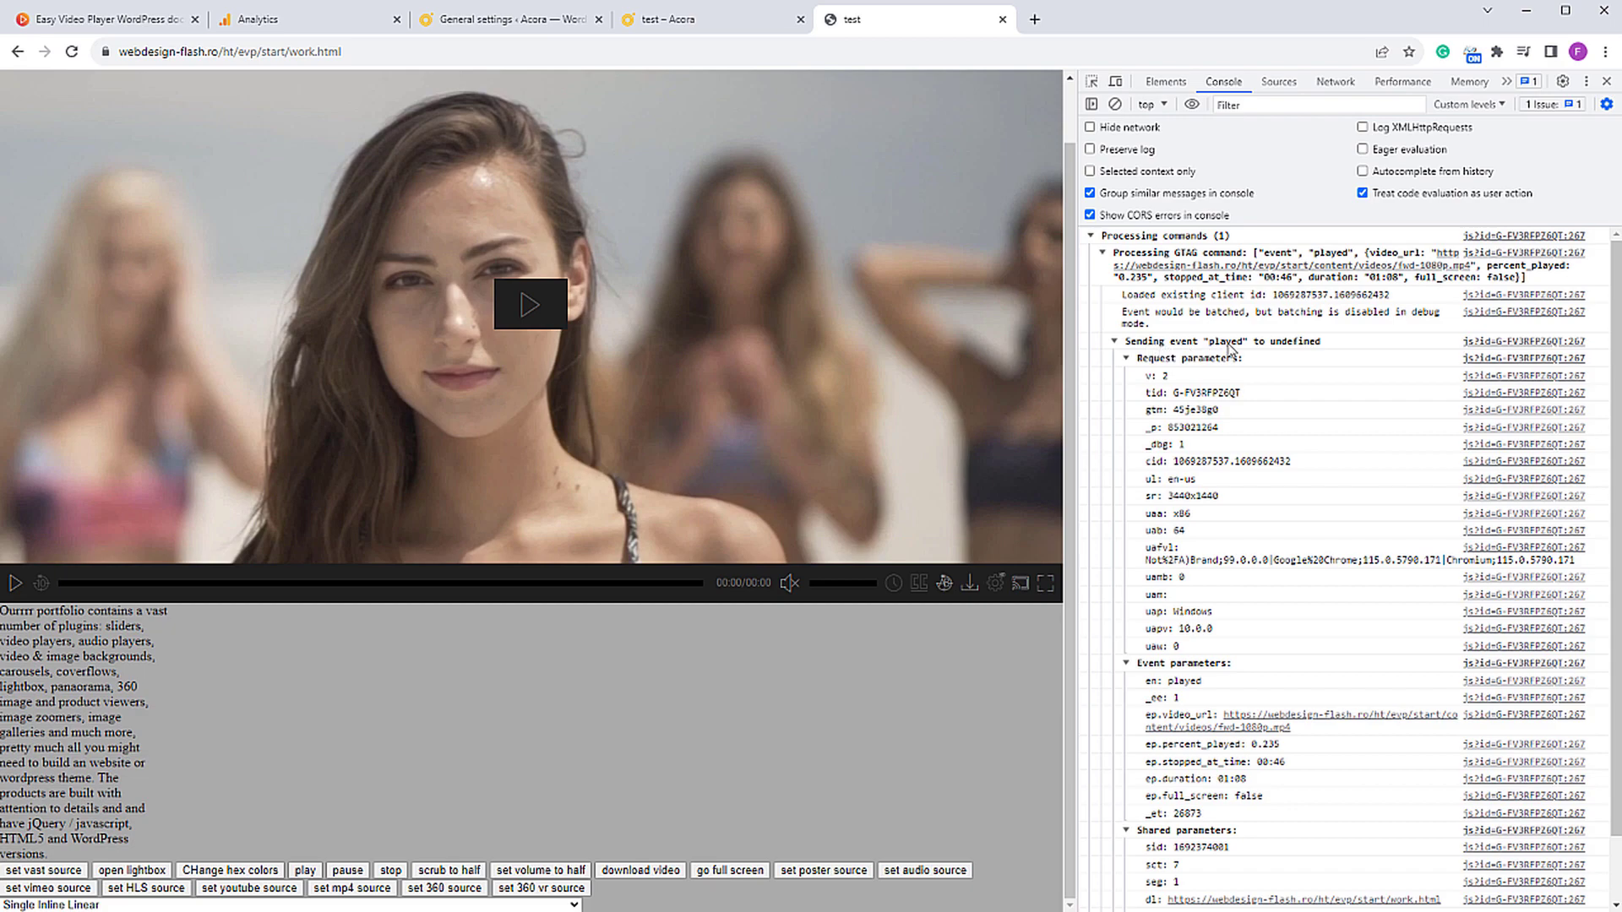
{"action": "left_click_drag", "start_coordinate": [1330, 347], "coordinate": [1270, 346]}
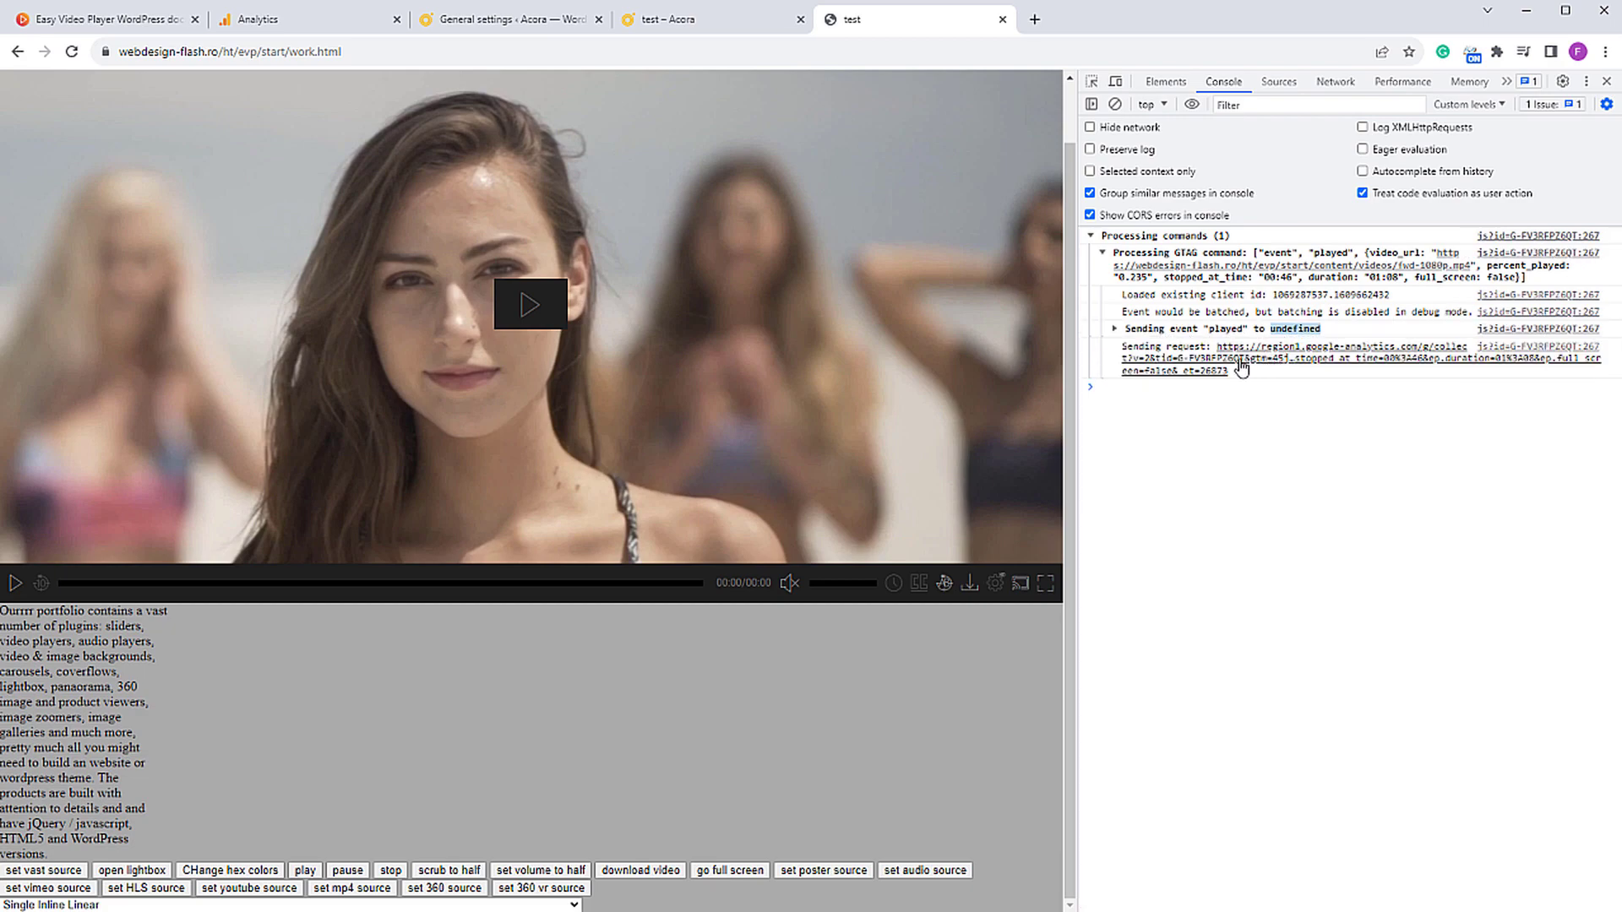
{"action": "left_click", "coordinate": [1113, 330]}
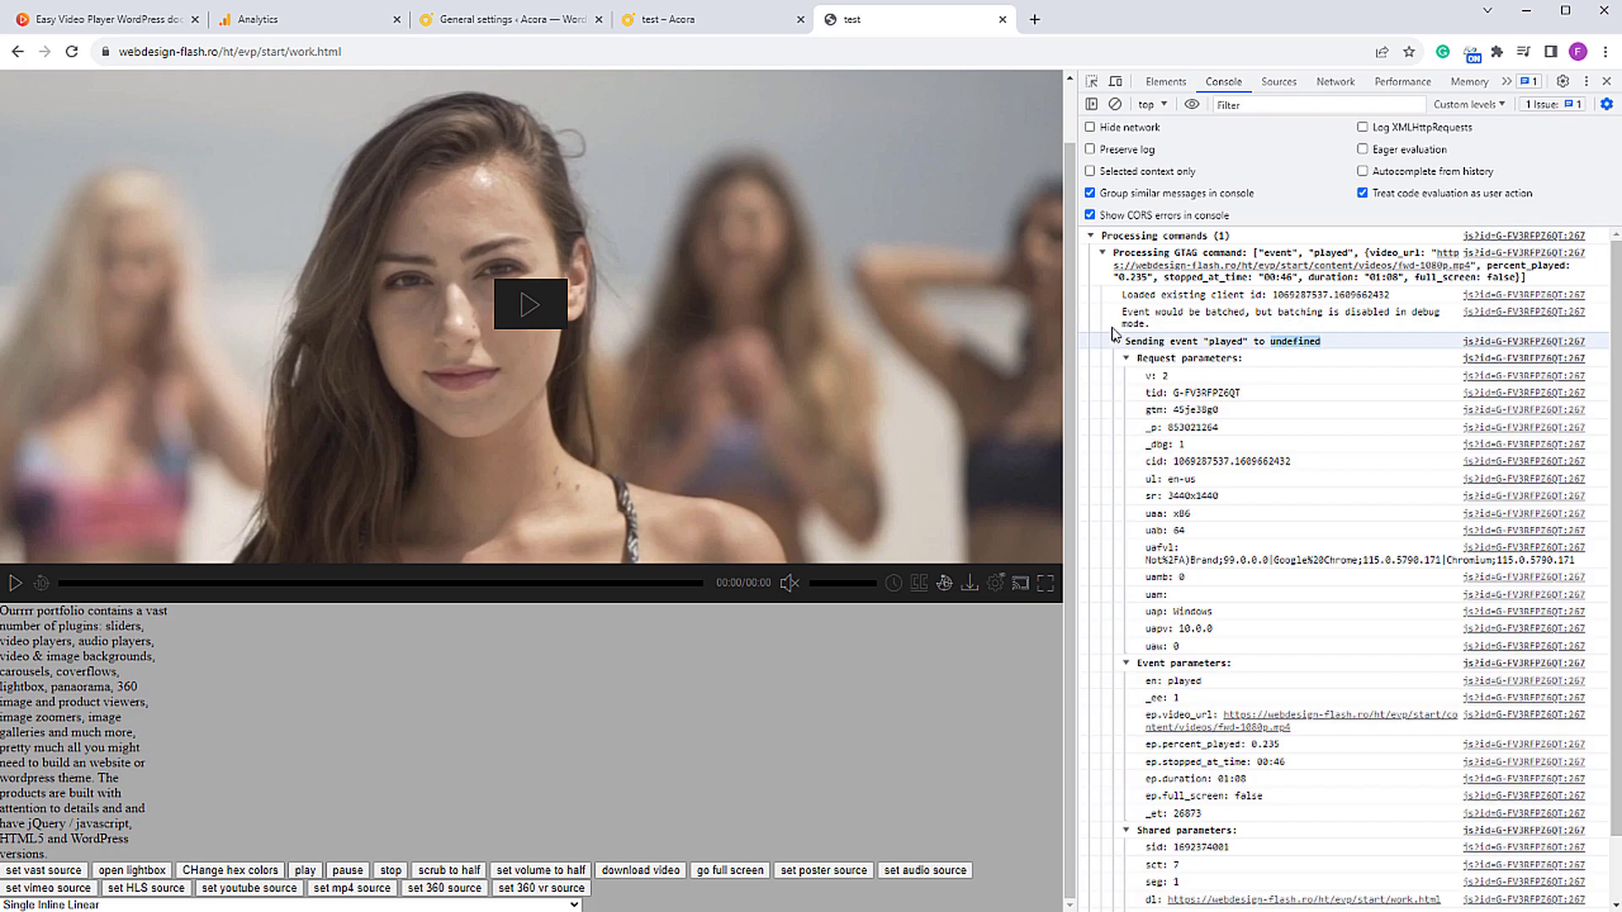
Step: Check the played event's video_url, percent_played, stopped_at_time, duration and full_screen values in the console
{"action": "left_click", "coordinate": [1275, 395]}
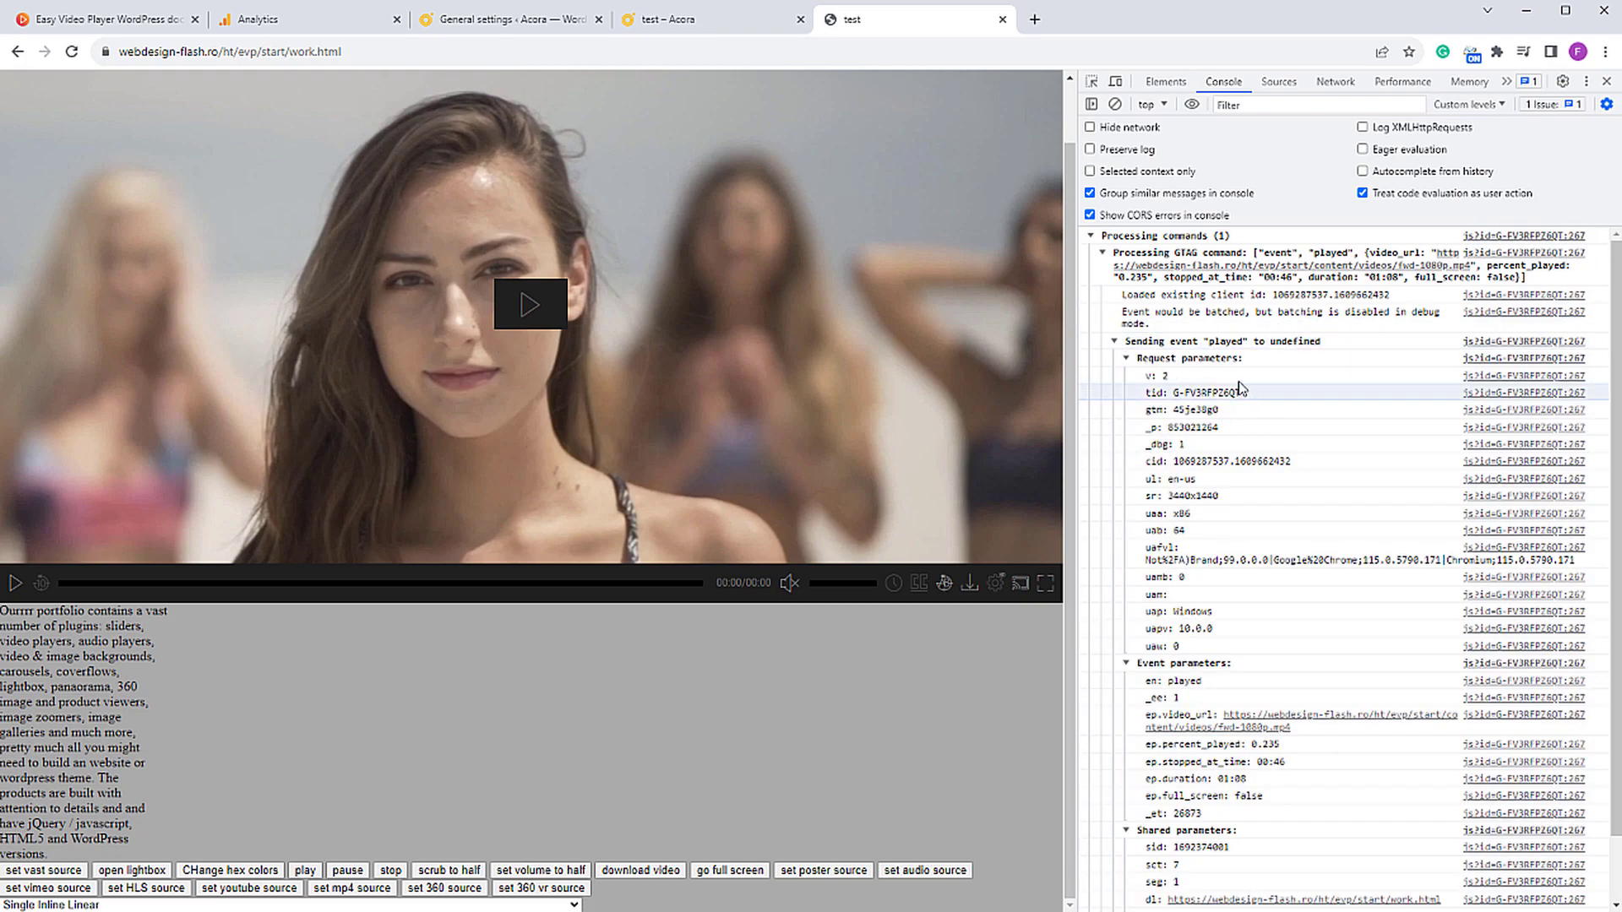
{"action": "scroll", "coordinate": [1262, 520], "scroll_direction": "down", "scroll_amount": 2}
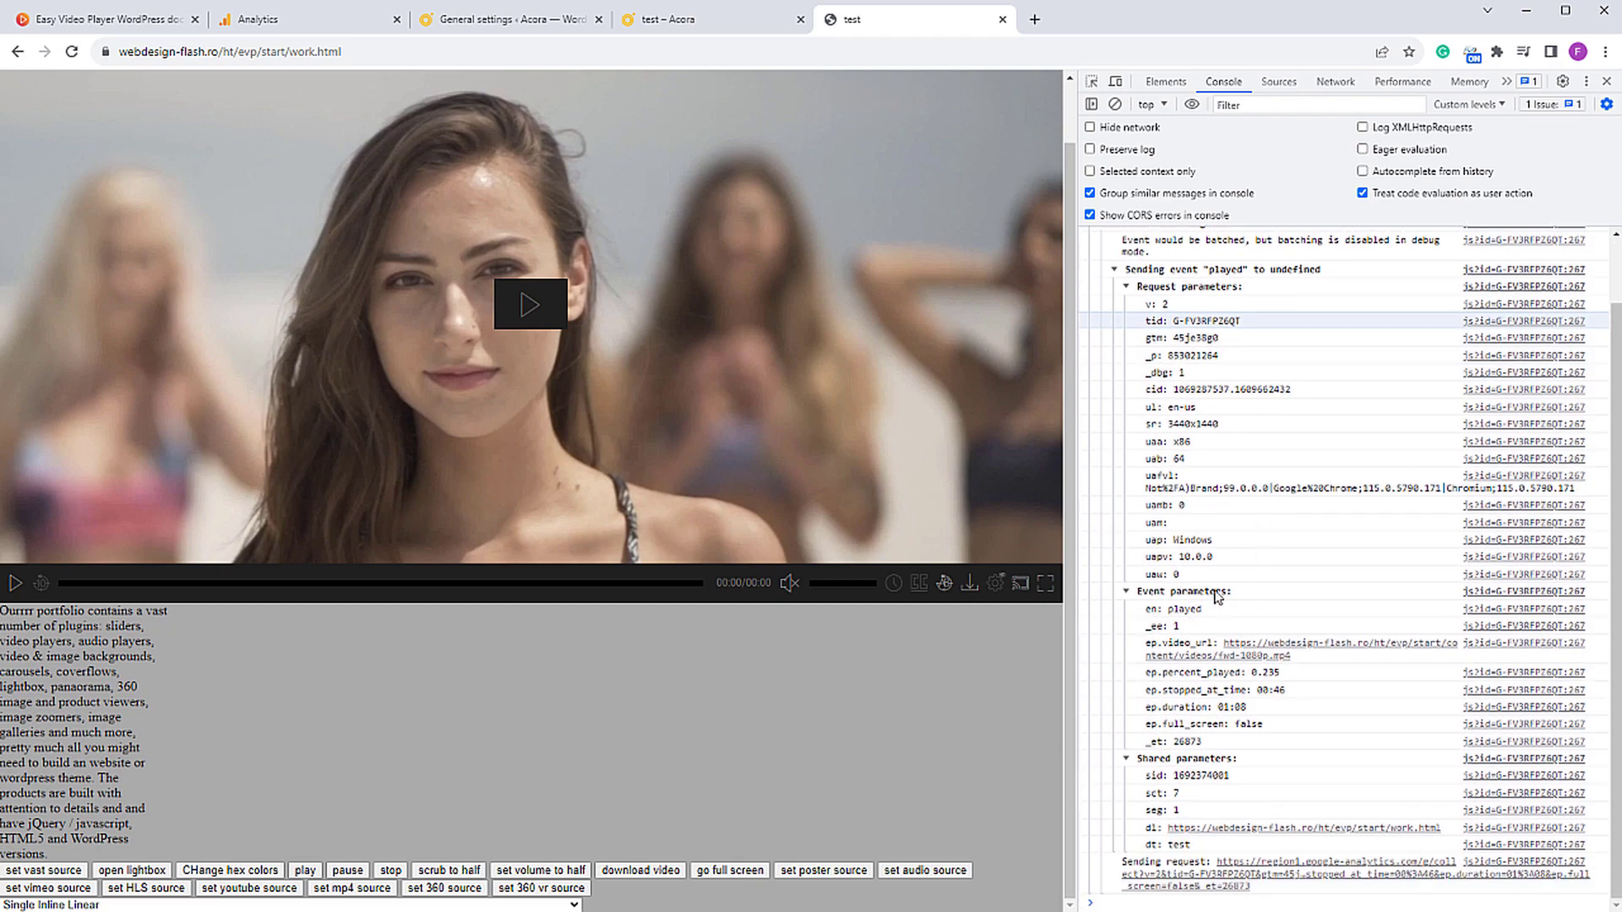
{"action": "left_click_drag", "start_coordinate": [1161, 647], "coordinate": [1224, 647]}
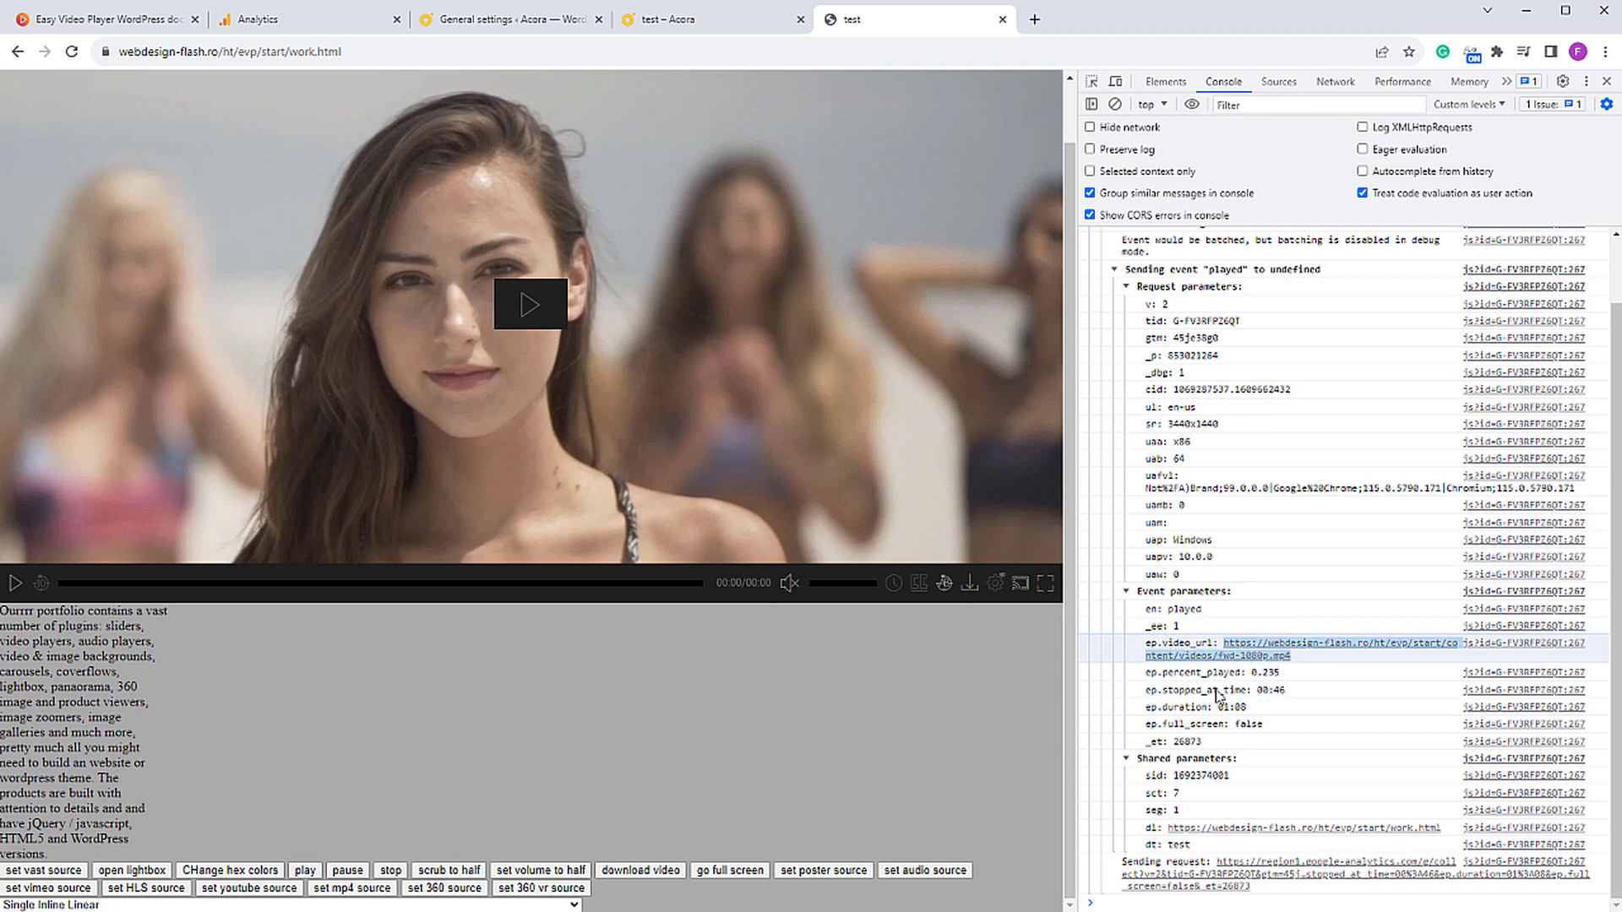
{"action": "left_click_drag", "start_coordinate": [1253, 673], "coordinate": [1291, 678]}
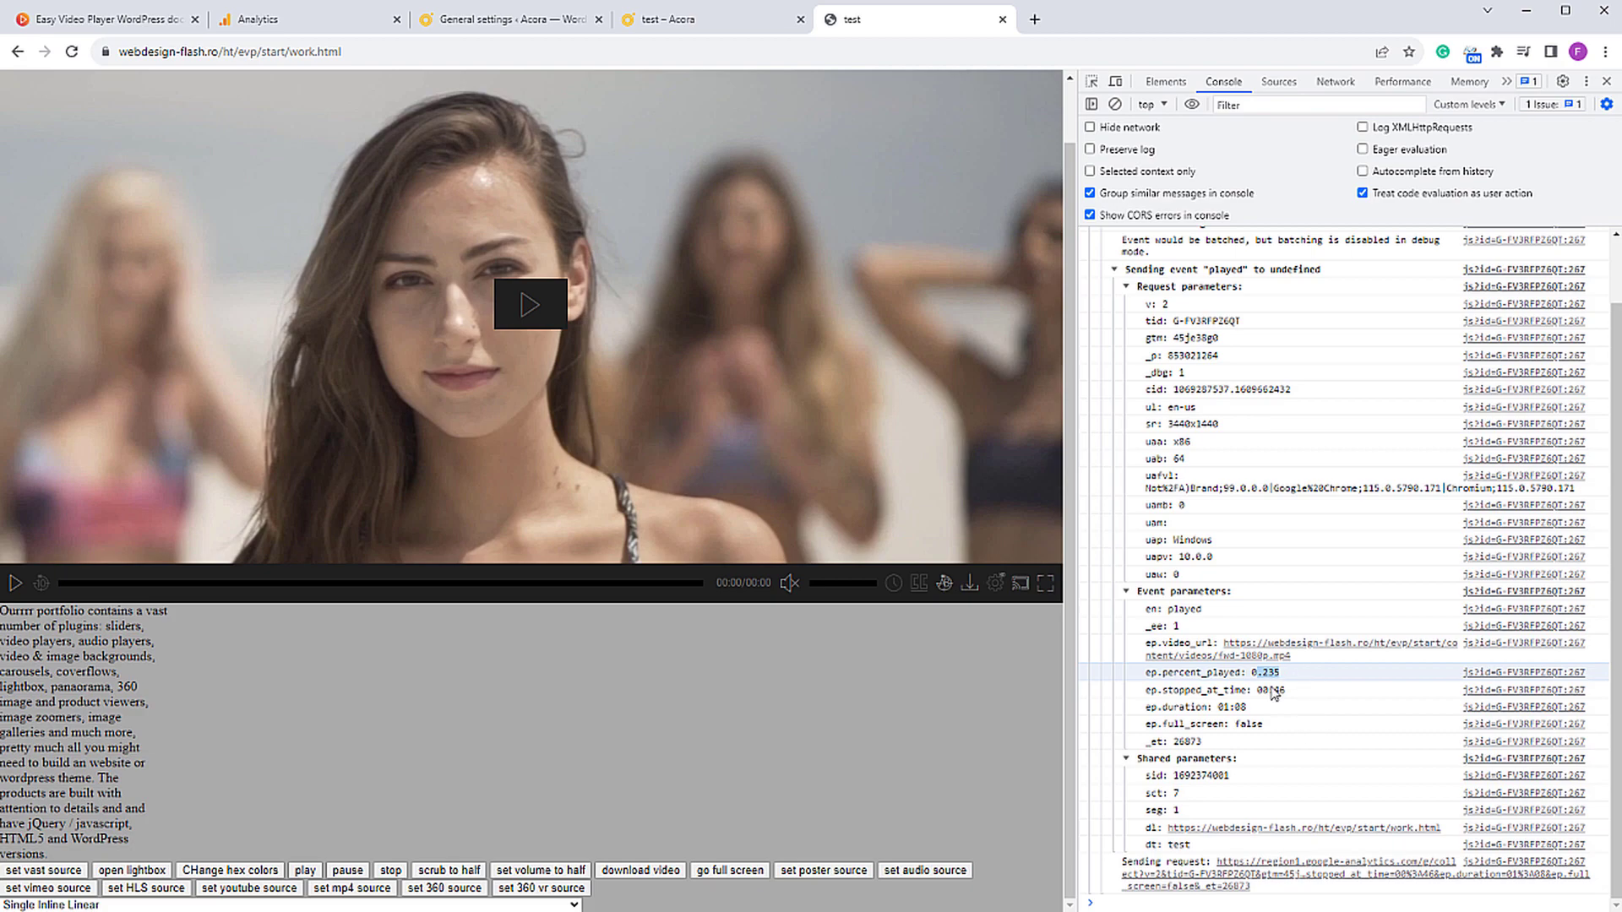
{"action": "left_click", "coordinate": [1265, 686]}
{"action": "left_click_drag", "start_coordinate": [1163, 691], "coordinate": [1282, 690]}
{"action": "left_click_drag", "start_coordinate": [1163, 710], "coordinate": [1220, 726]}
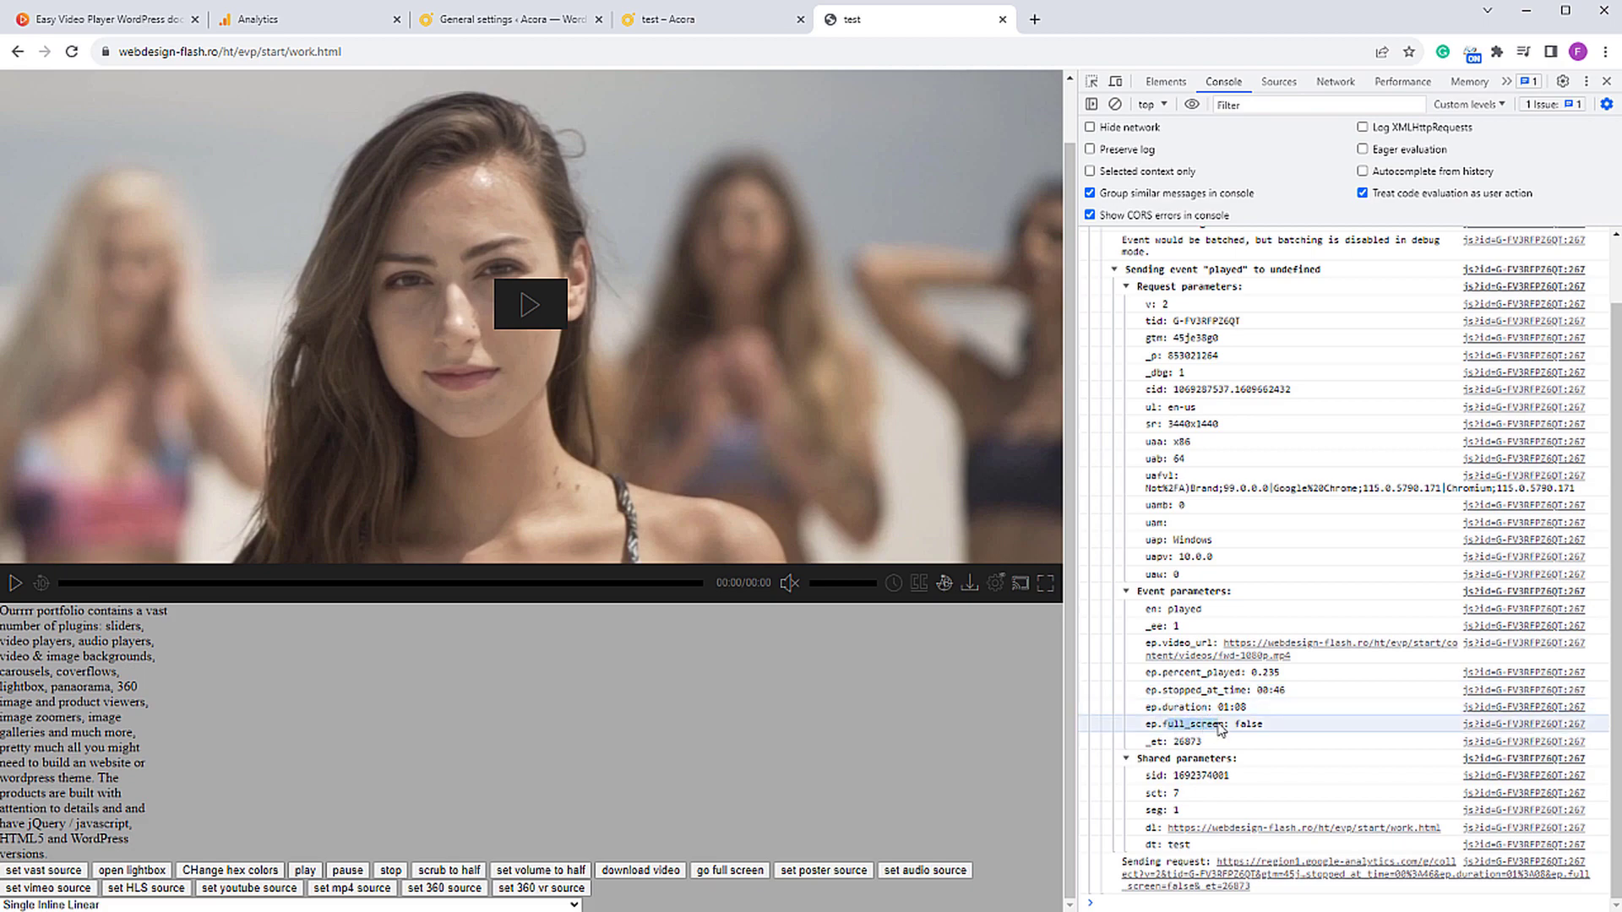
Step: Inspect the played event in Analytics DebugView, expanding its video_url and stopped_at_time parameters
{"action": "left_click", "coordinate": [289, 23]}
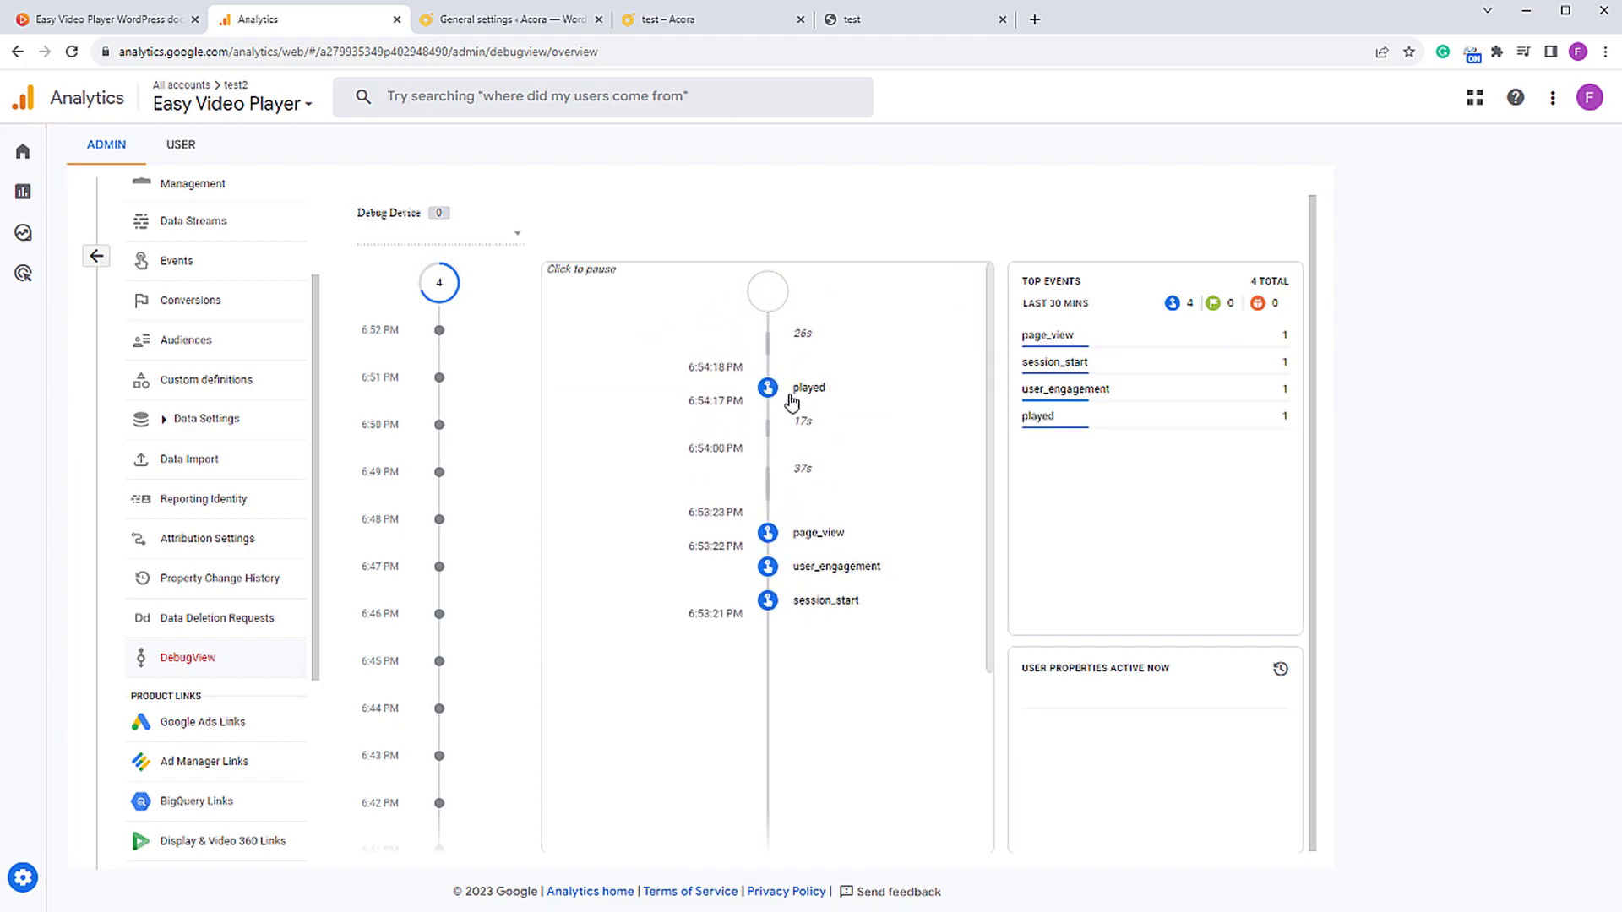
{"action": "left_click_drag", "start_coordinate": [681, 413], "coordinate": [733, 413]}
{"action": "left_click", "coordinate": [795, 390]}
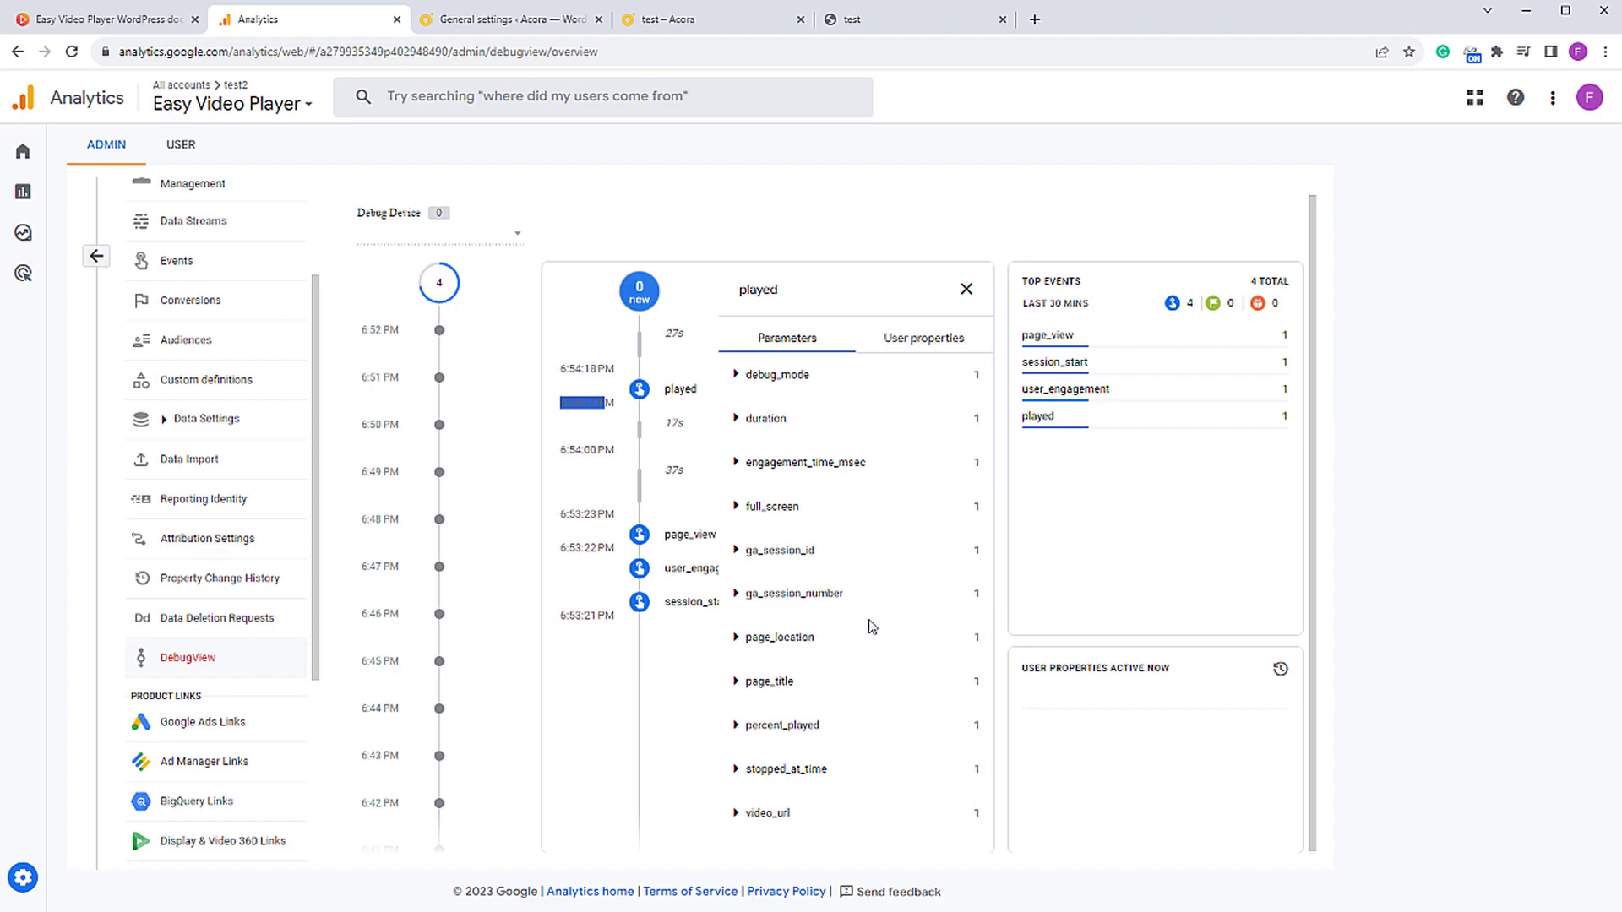
{"action": "left_click", "coordinate": [737, 815]}
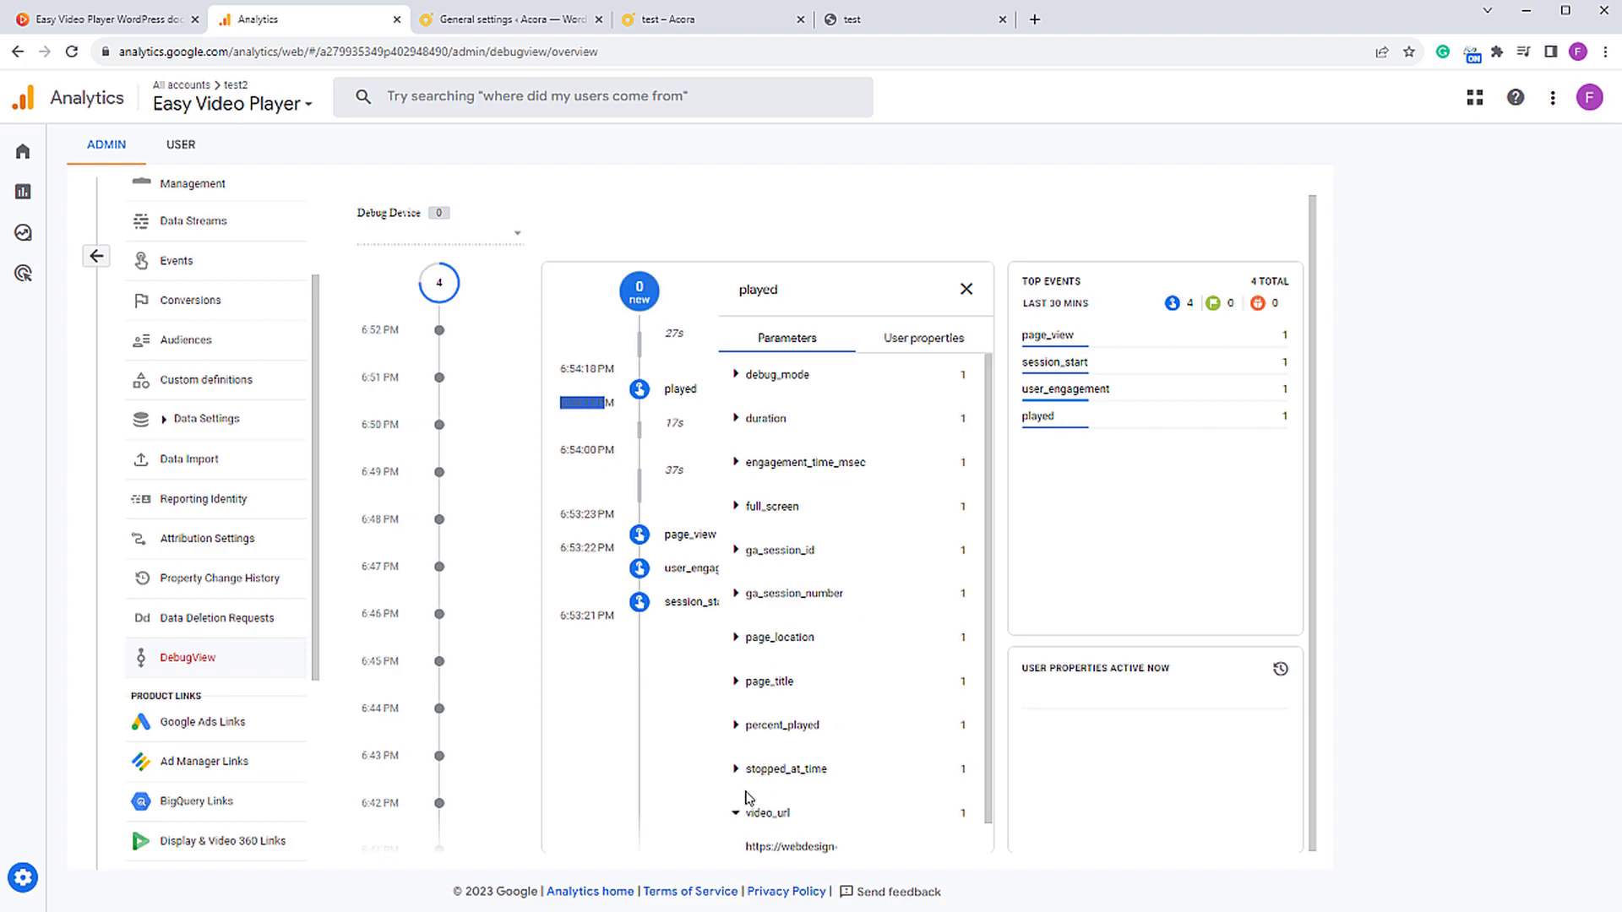
{"action": "scroll", "coordinate": [739, 785], "scroll_direction": "down", "scroll_amount": 1}
{"action": "left_click", "coordinate": [737, 739]}
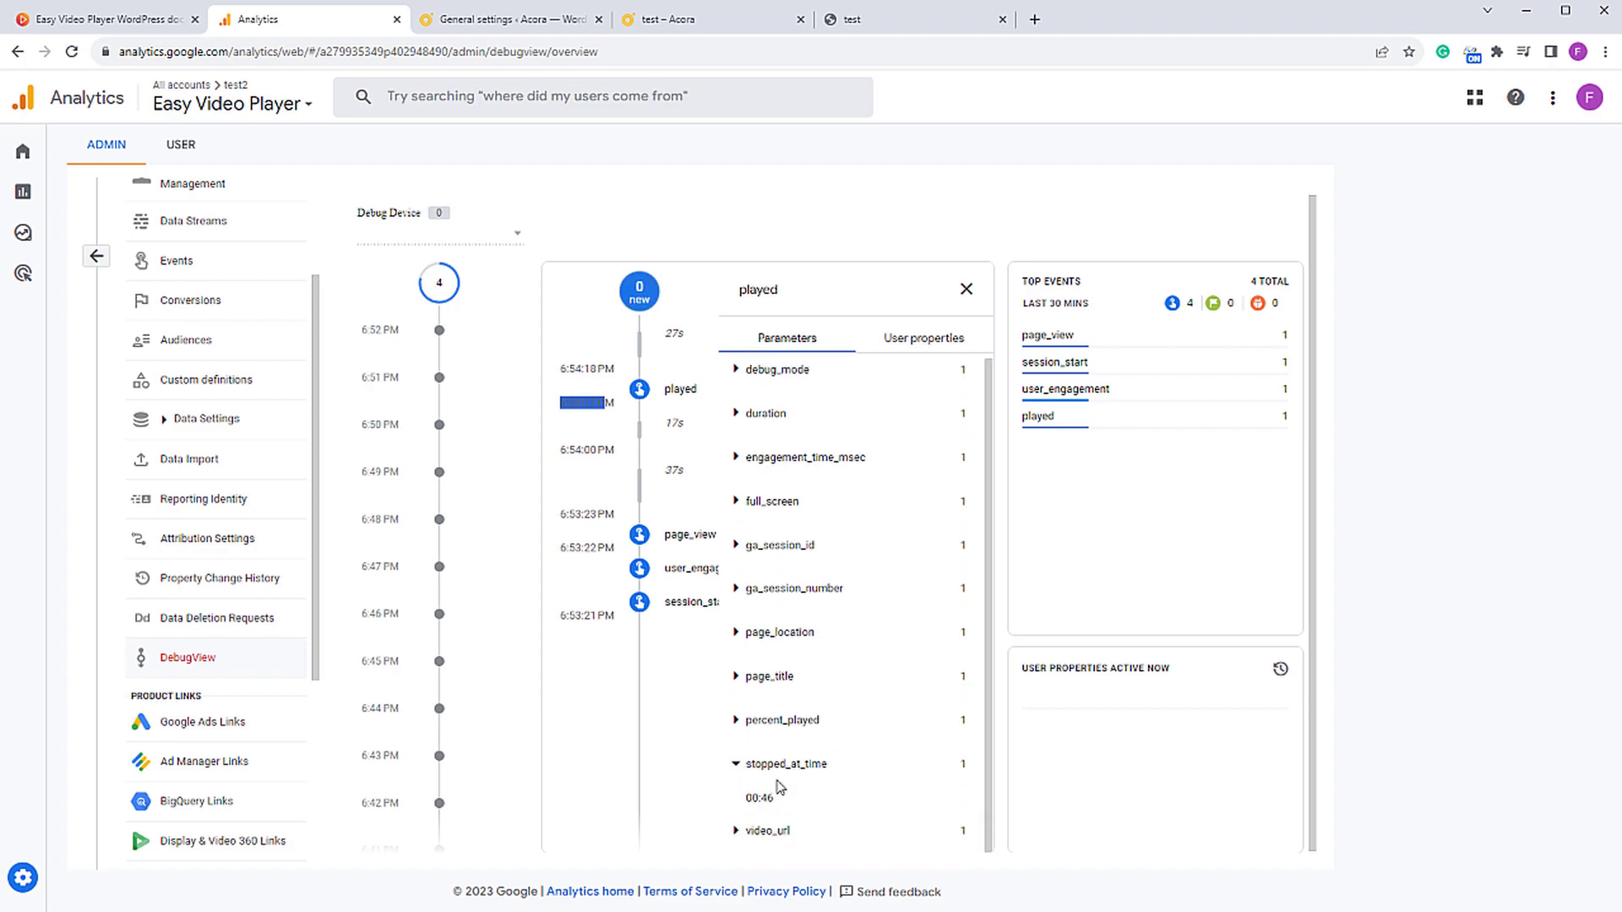
{"action": "left_click", "coordinate": [735, 765]}
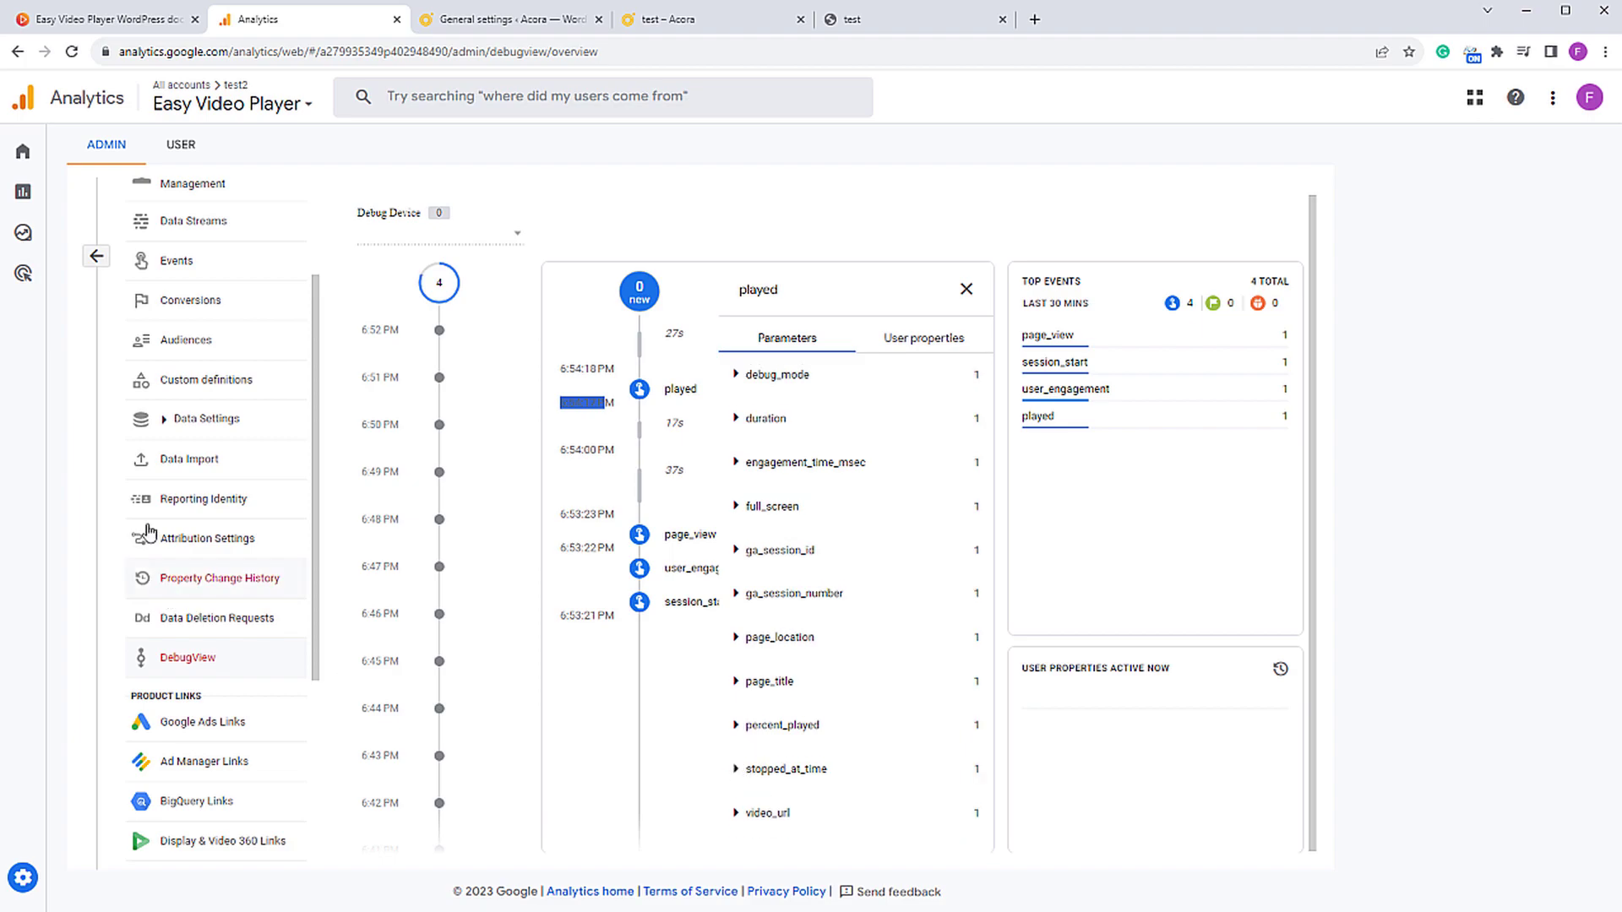
{"action": "left_click", "coordinate": [966, 289]}
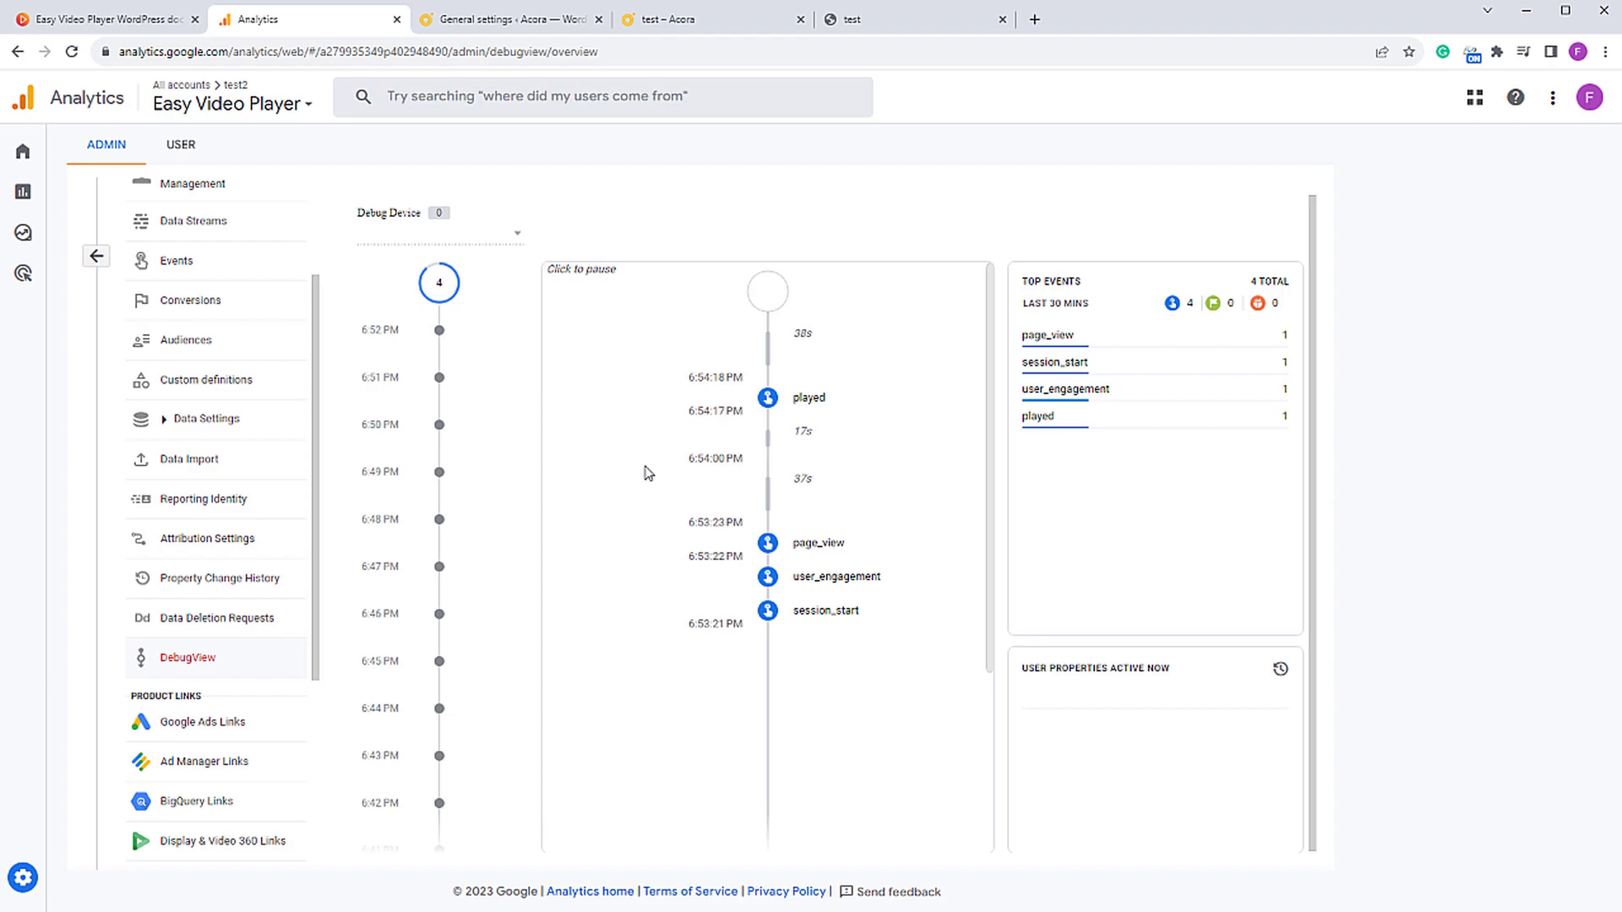
Step: Reload the test page, play the video muted, skip the first ad and pause at about 00:12
{"action": "left_click", "coordinate": [887, 18]}
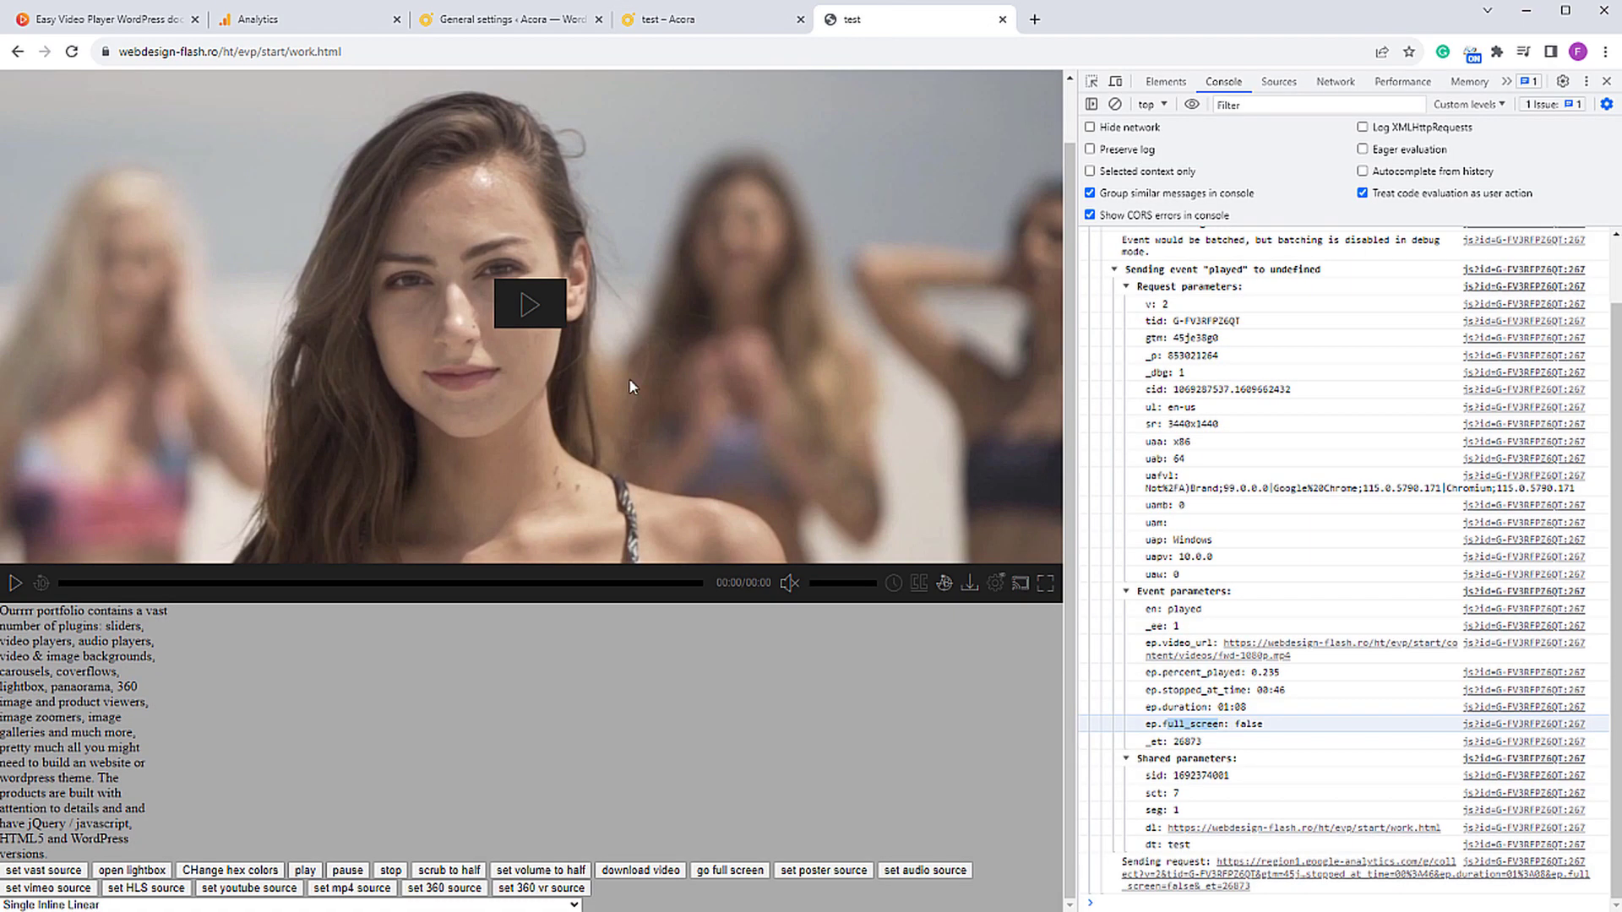
{"action": "left_click", "coordinate": [71, 53]}
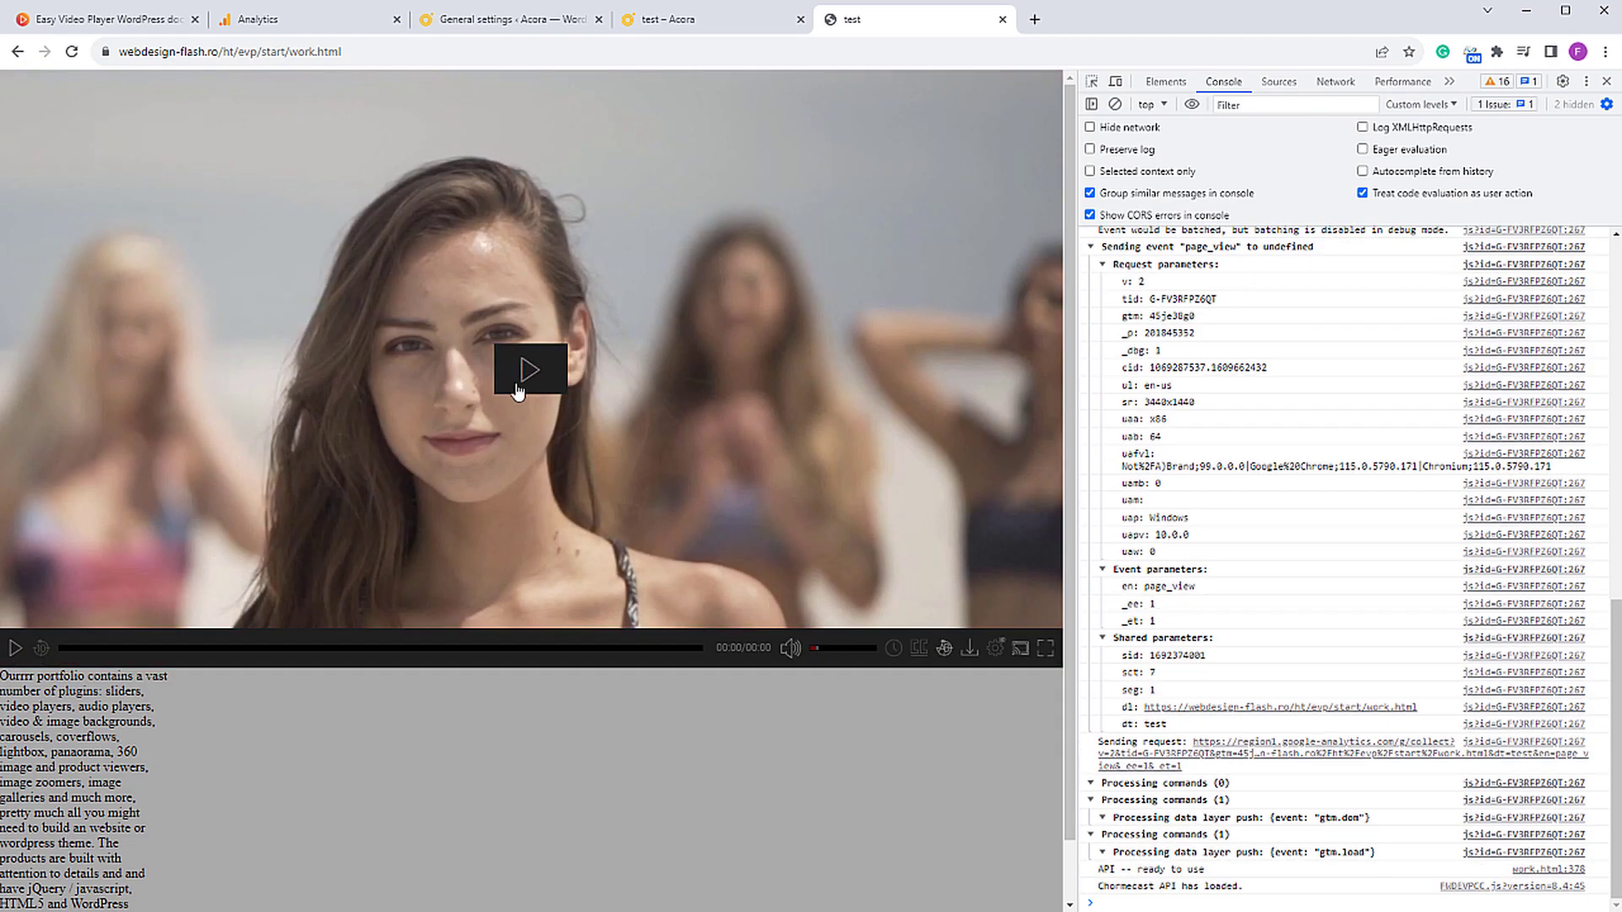
{"action": "left_click", "coordinate": [520, 375]}
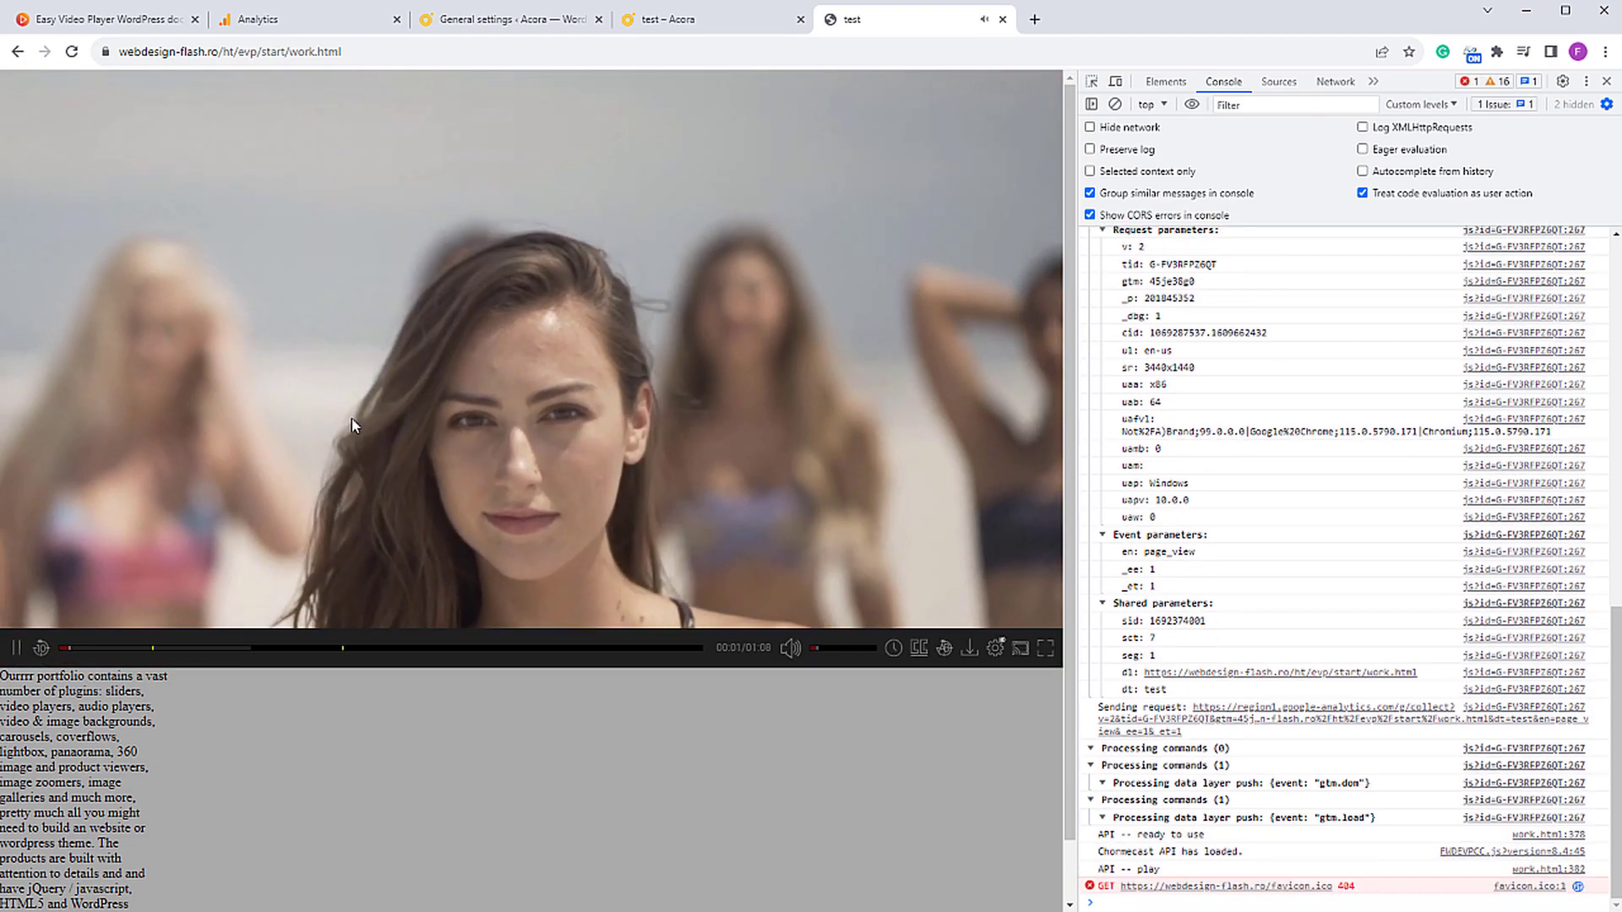
{"action": "left_click", "coordinate": [792, 649]}
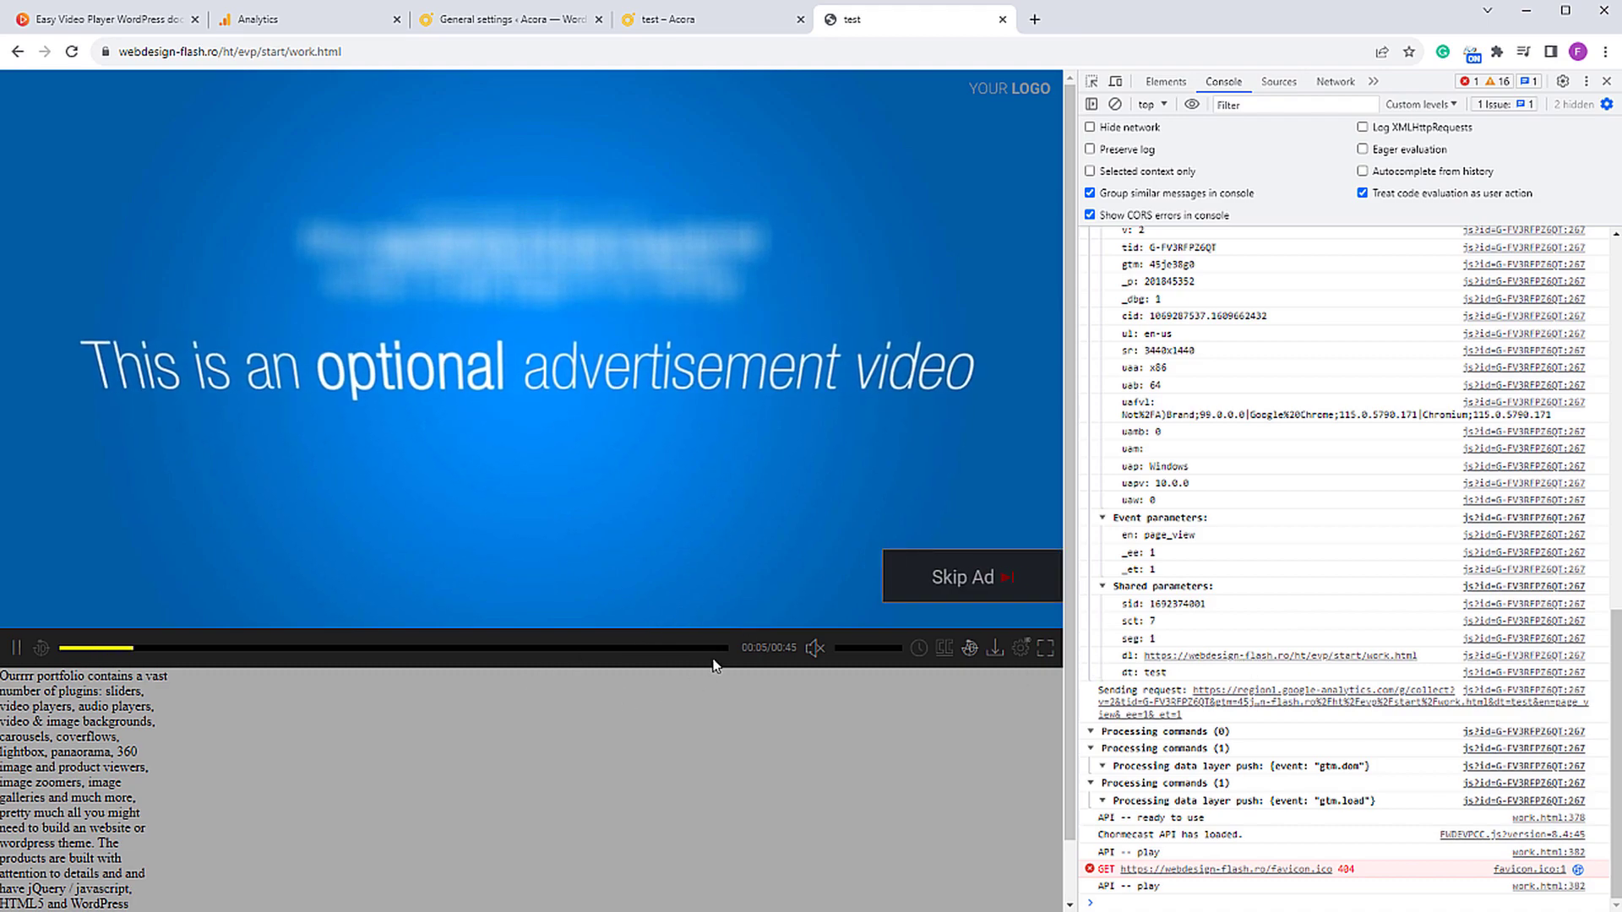
{"action": "left_click", "coordinate": [953, 573]}
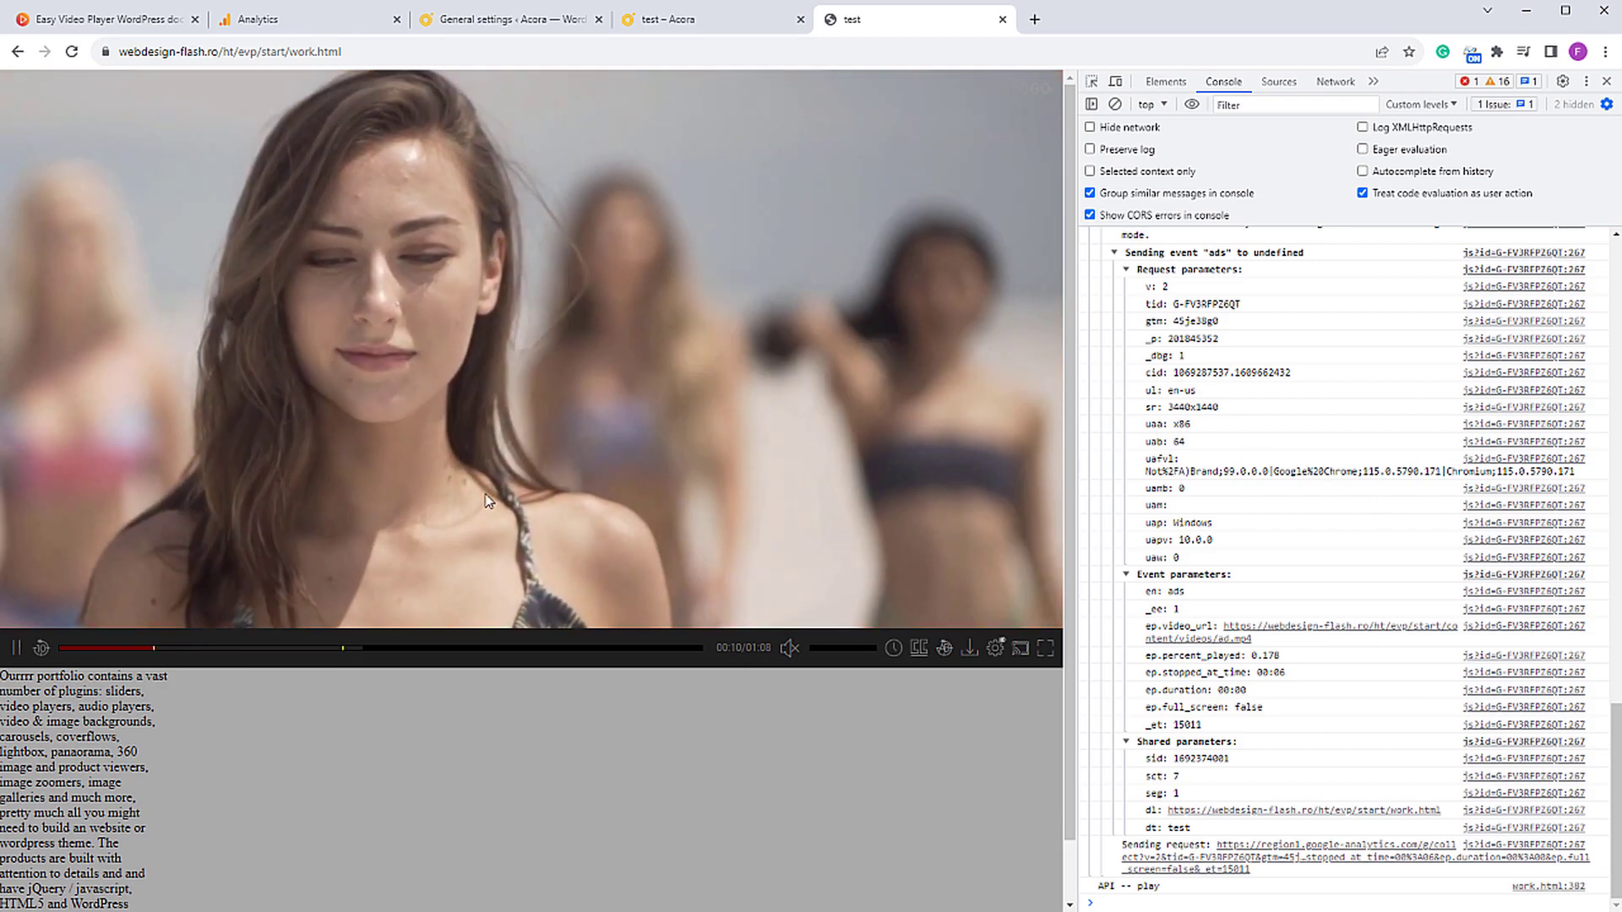
{"action": "left_click", "coordinate": [12, 653]}
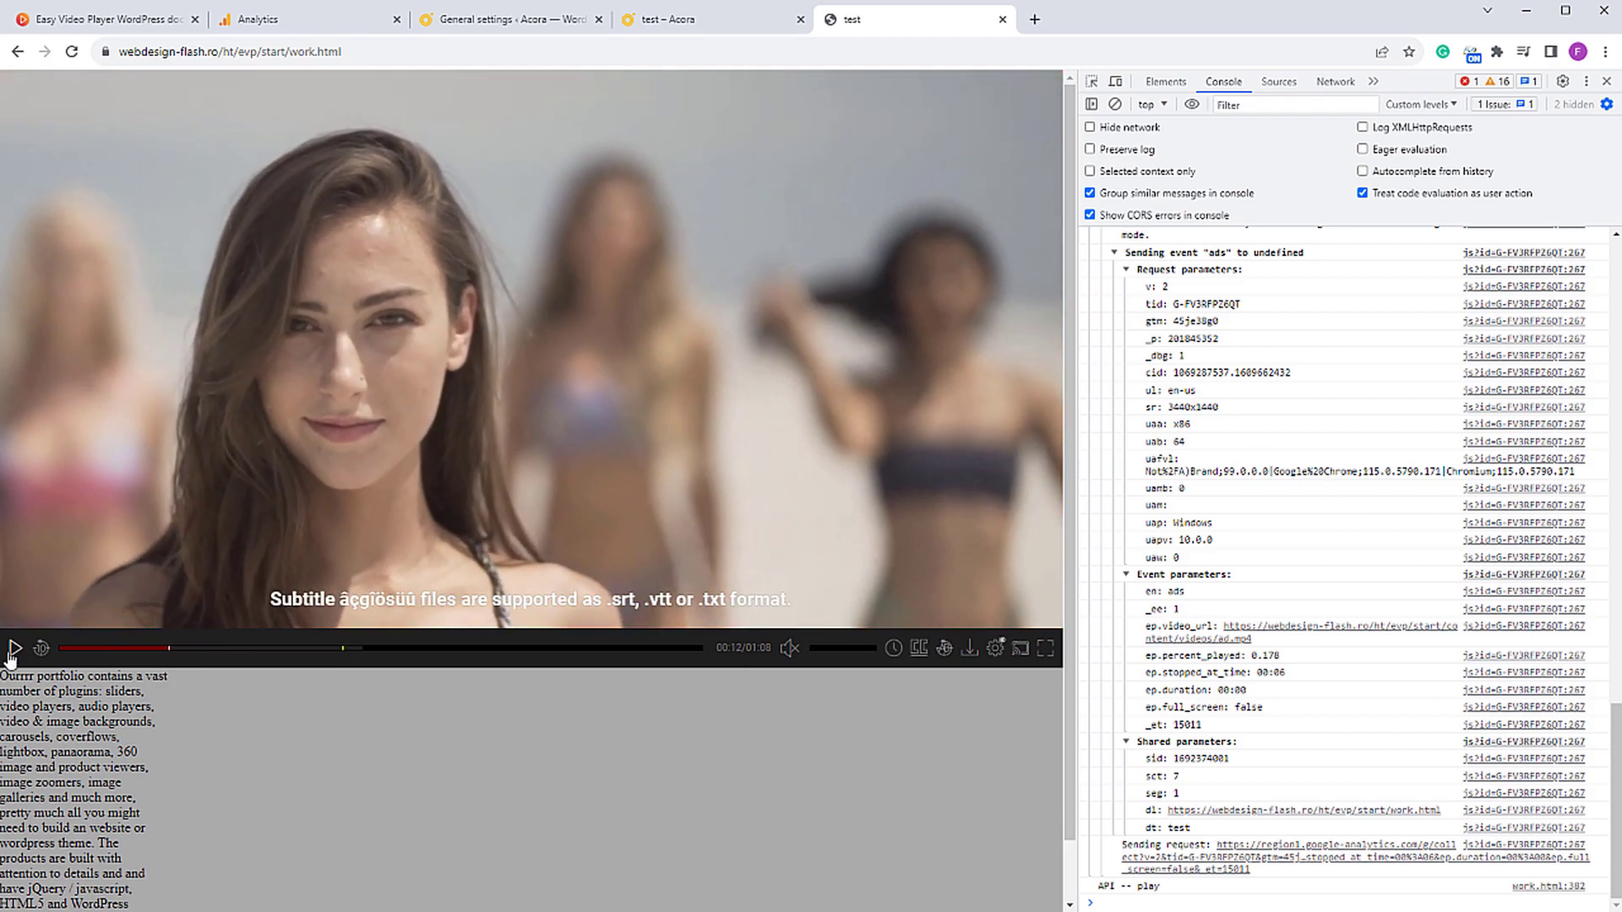
Step: Examine the ads event in the console, including its video_url parameter
{"action": "left_click_drag", "start_coordinate": [1210, 253], "coordinate": [1230, 253]}
{"action": "left_click", "coordinate": [1230, 253]}
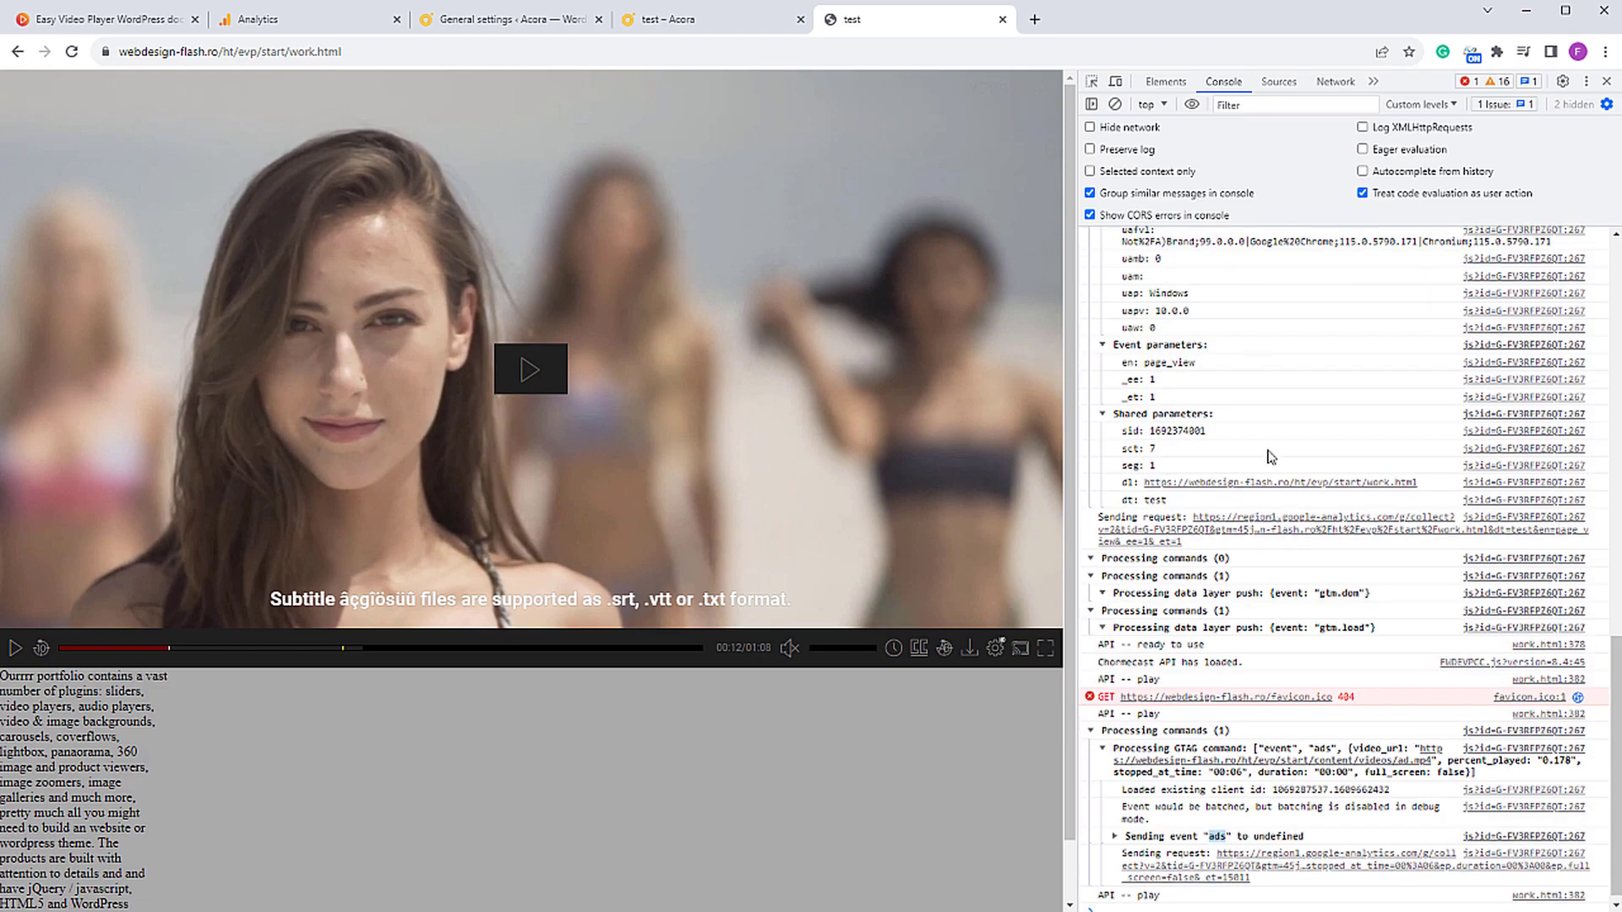
{"action": "scroll", "coordinate": [1259, 676], "scroll_direction": "down", "scroll_amount": 1}
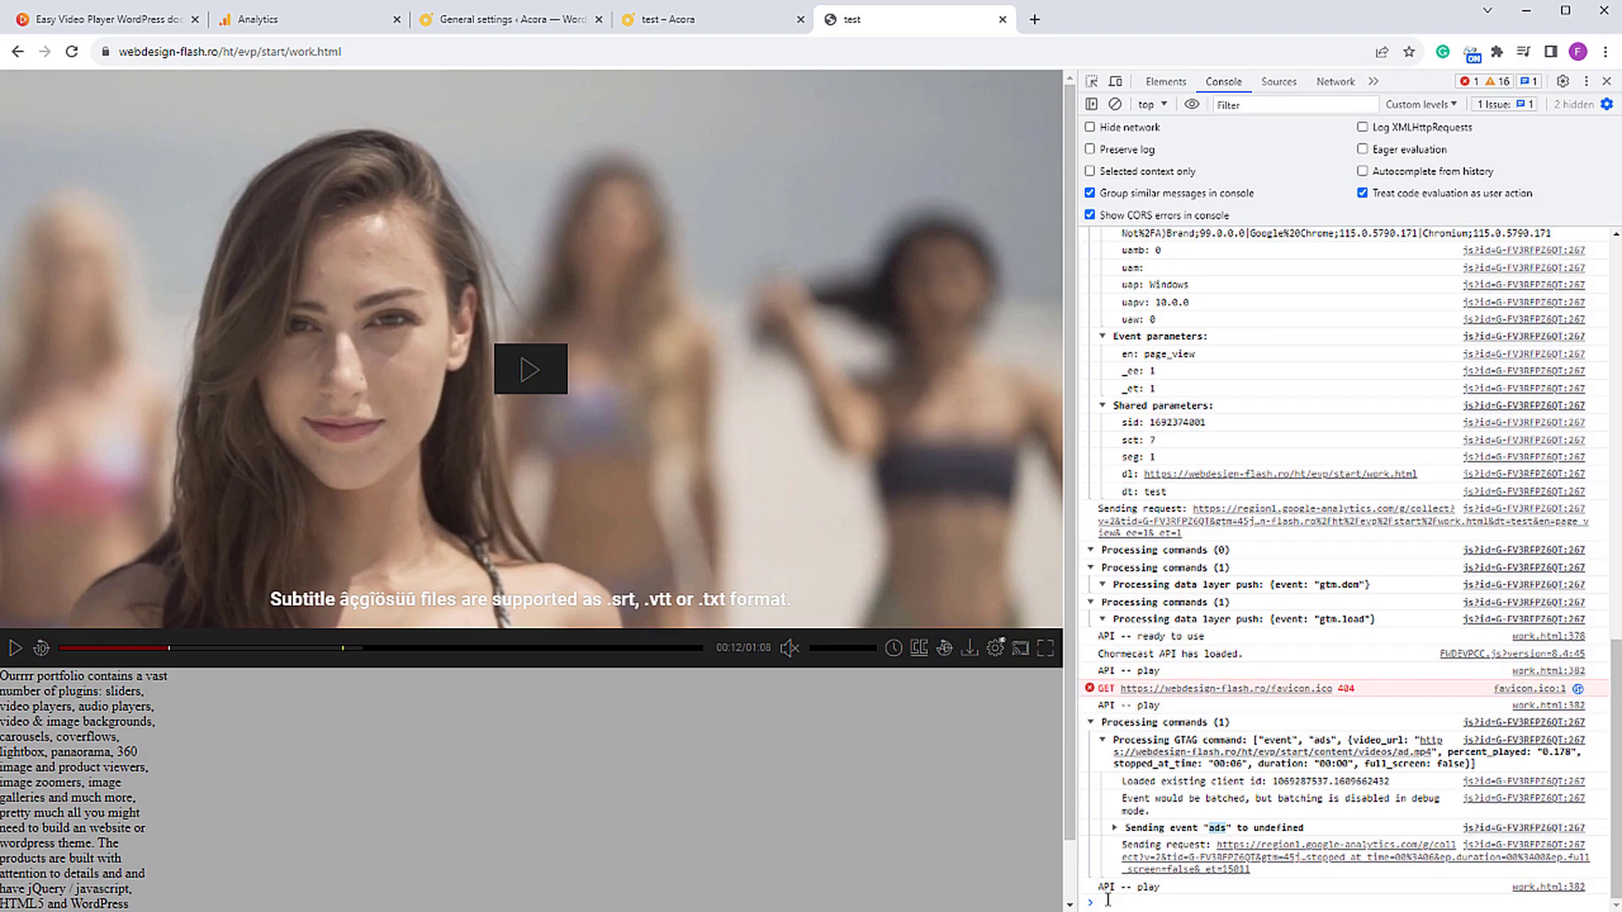
{"action": "left_click", "coordinate": [1115, 829]}
{"action": "scroll", "coordinate": [1272, 587], "scroll_direction": "down", "scroll_amount": 7}
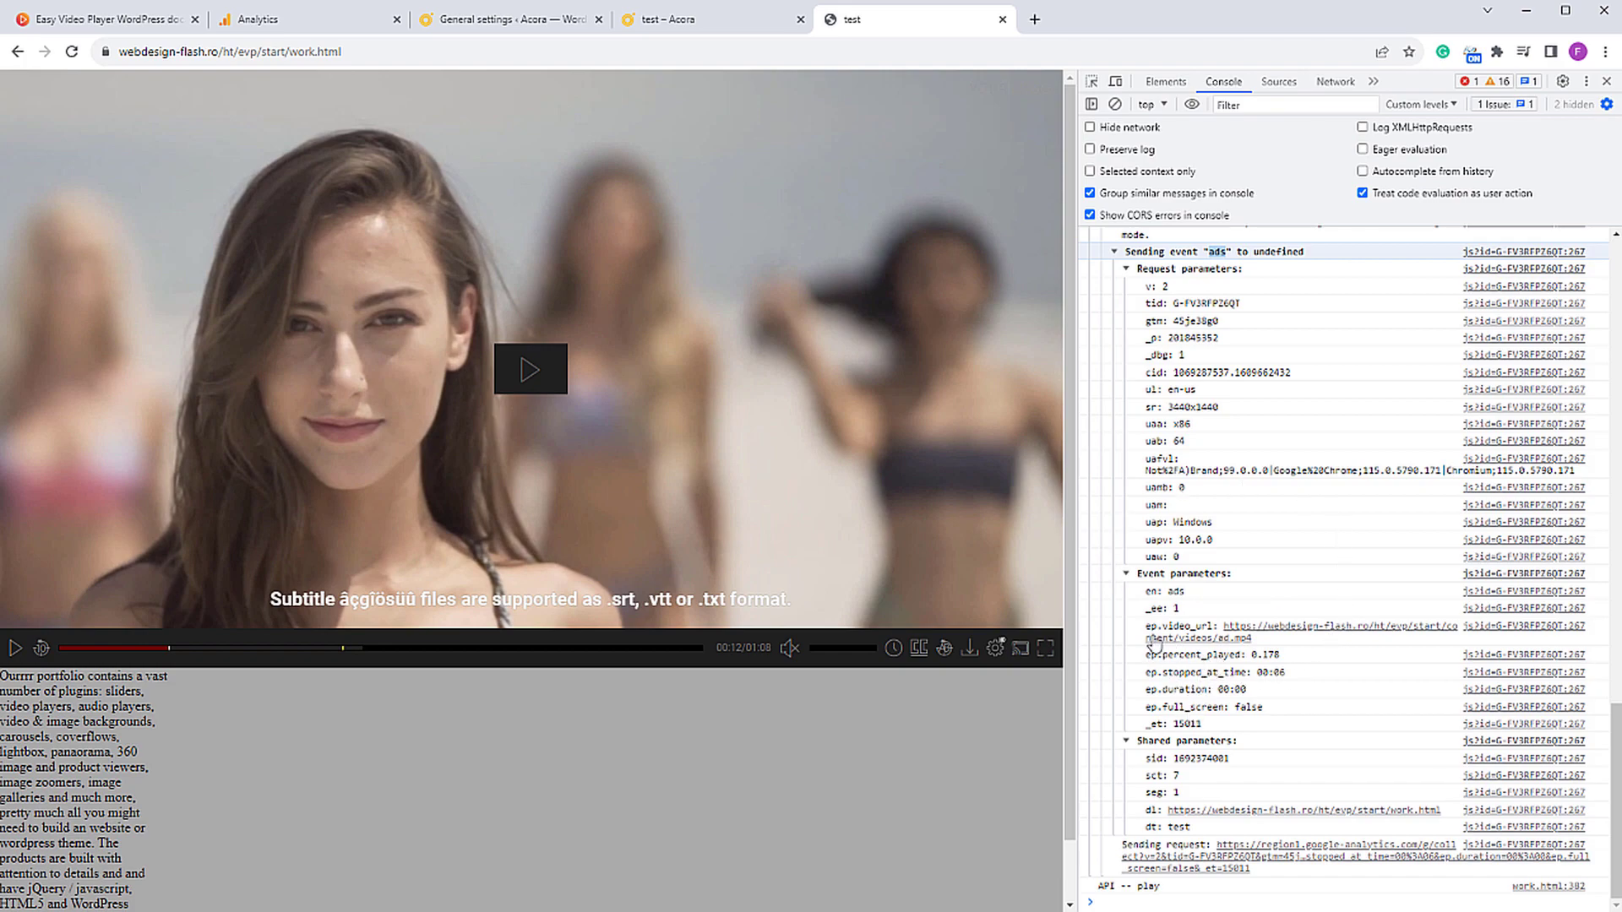
{"action": "left_click_drag", "start_coordinate": [1254, 639], "coordinate": [1226, 632]}
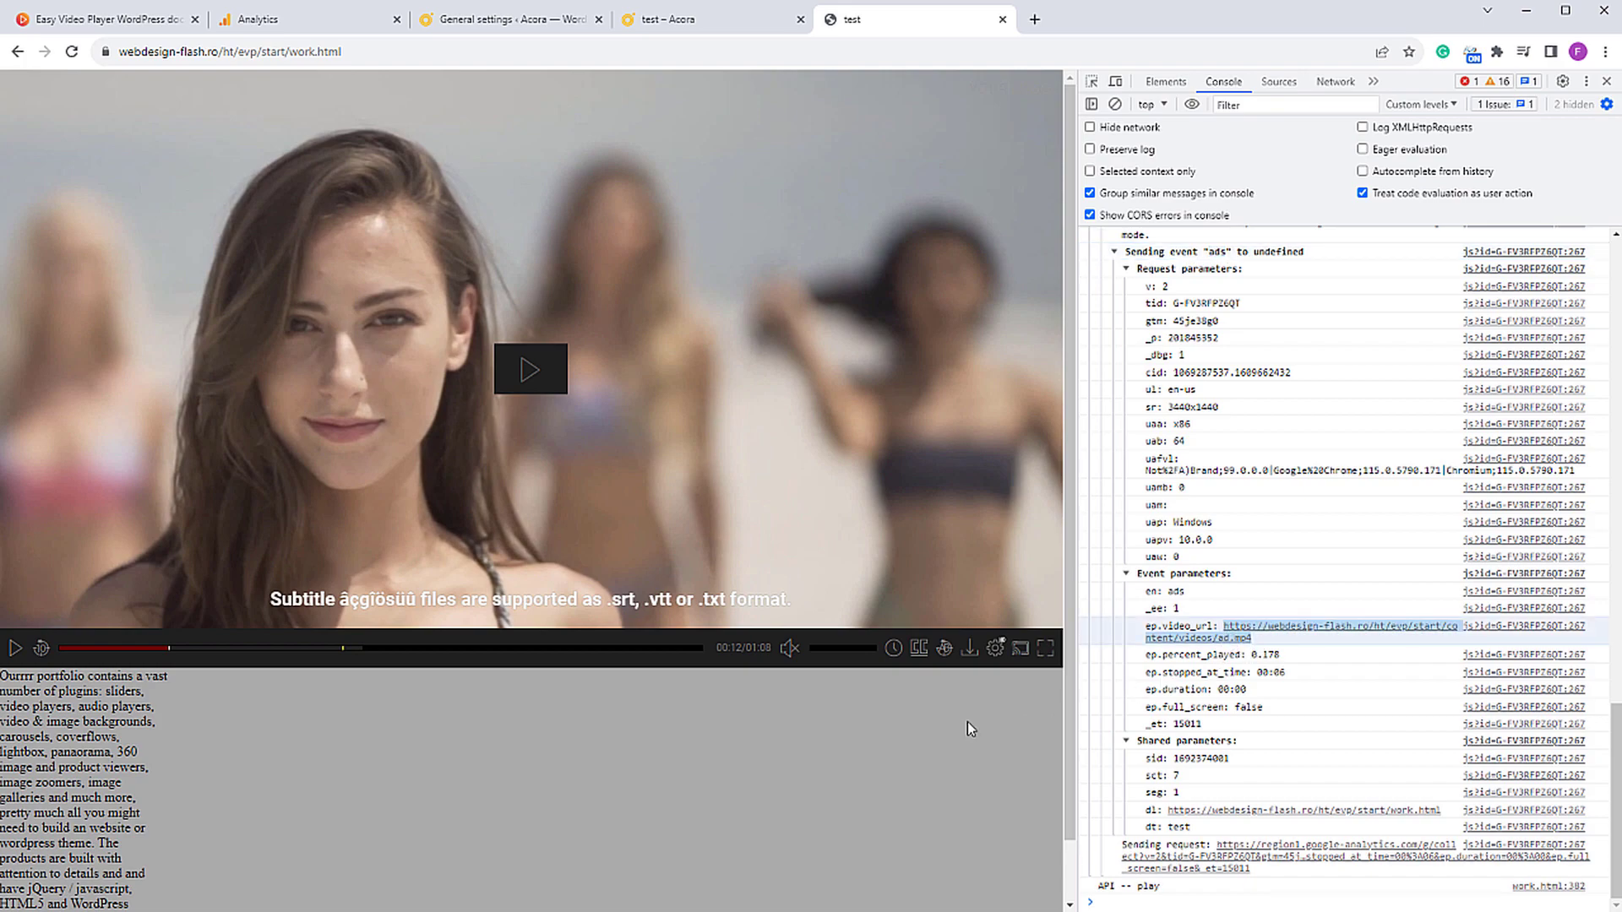
Step: Resume the video, jump to the ad marker at about 00:30, and skip that ad with the console cleared to check its video_url
{"action": "left_click", "coordinate": [535, 369]}
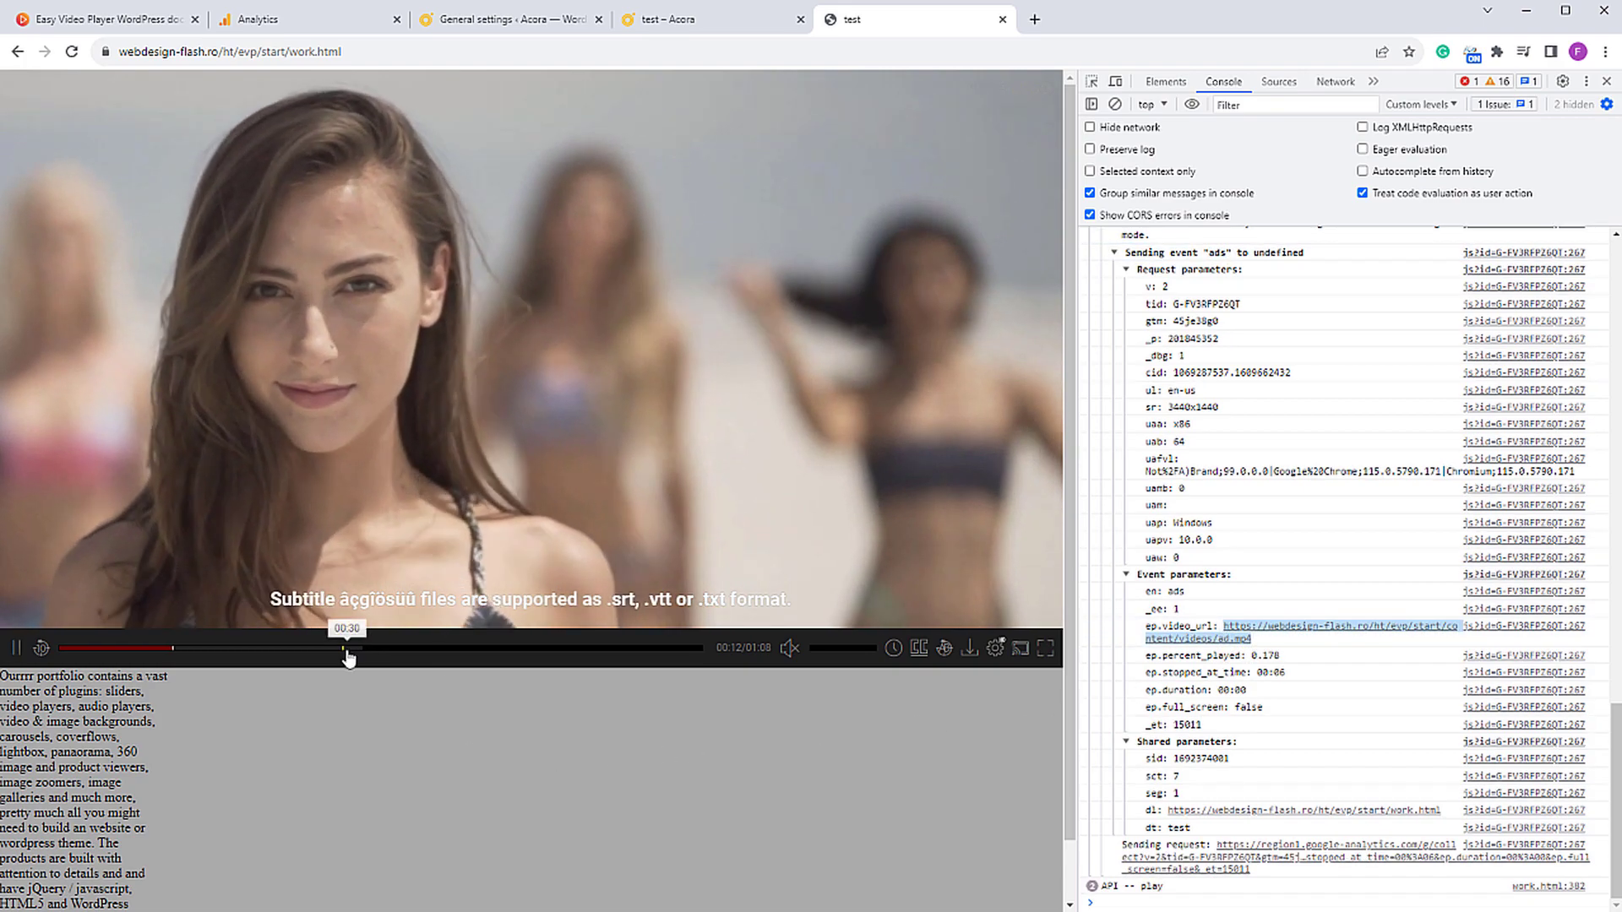
{"action": "left_click", "coordinate": [341, 649]}
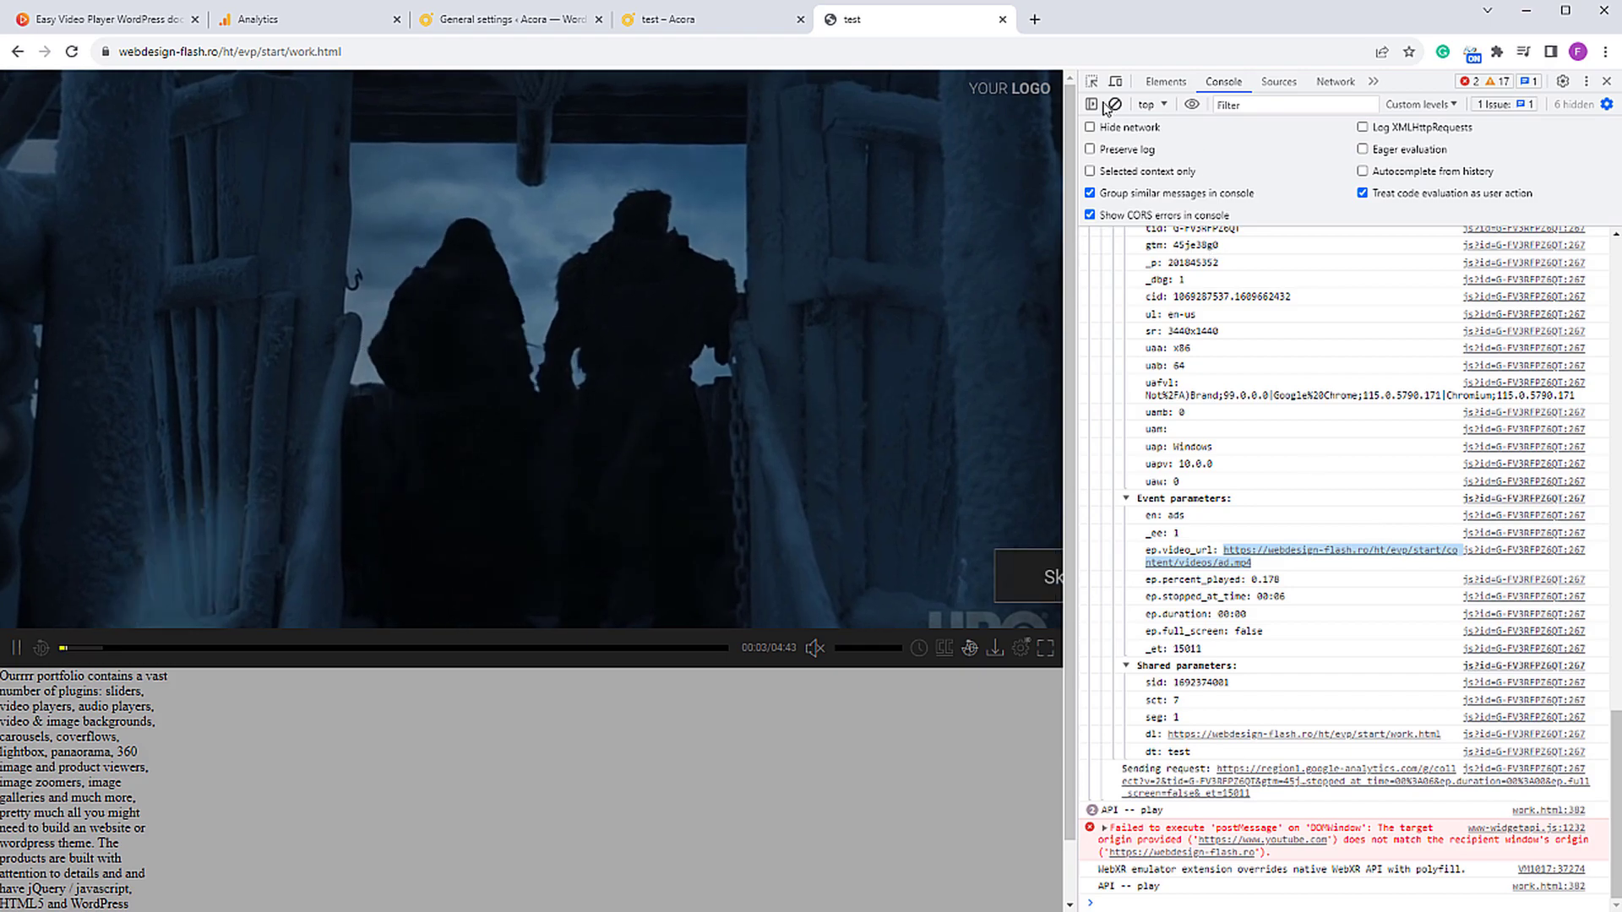
{"action": "left_click", "coordinate": [1116, 105]}
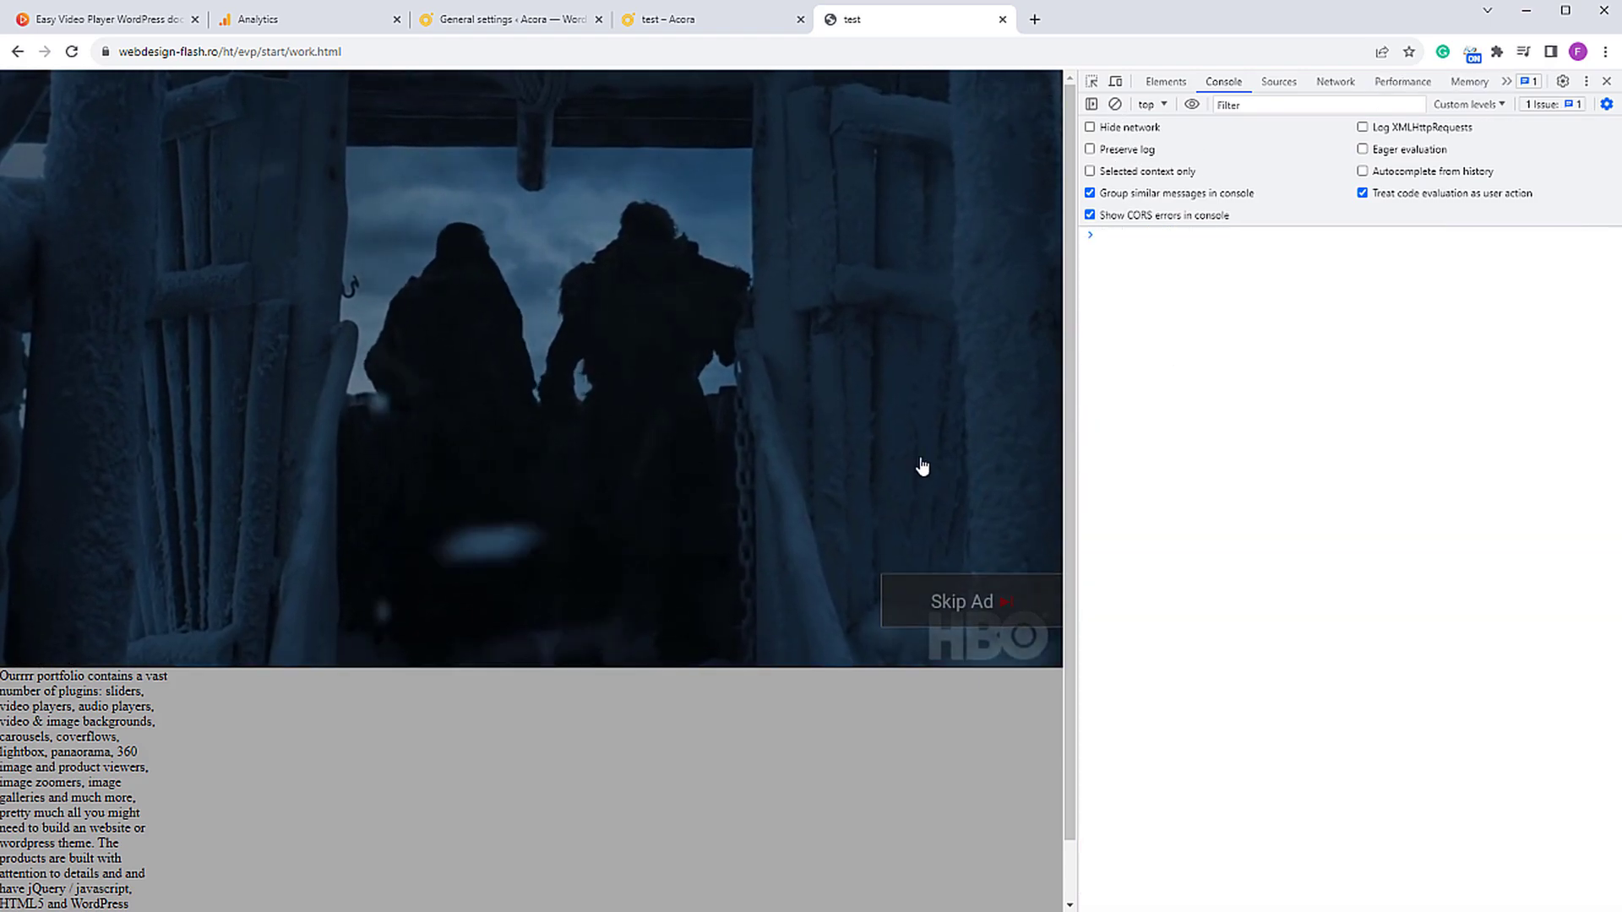
{"action": "left_click", "coordinate": [964, 595]}
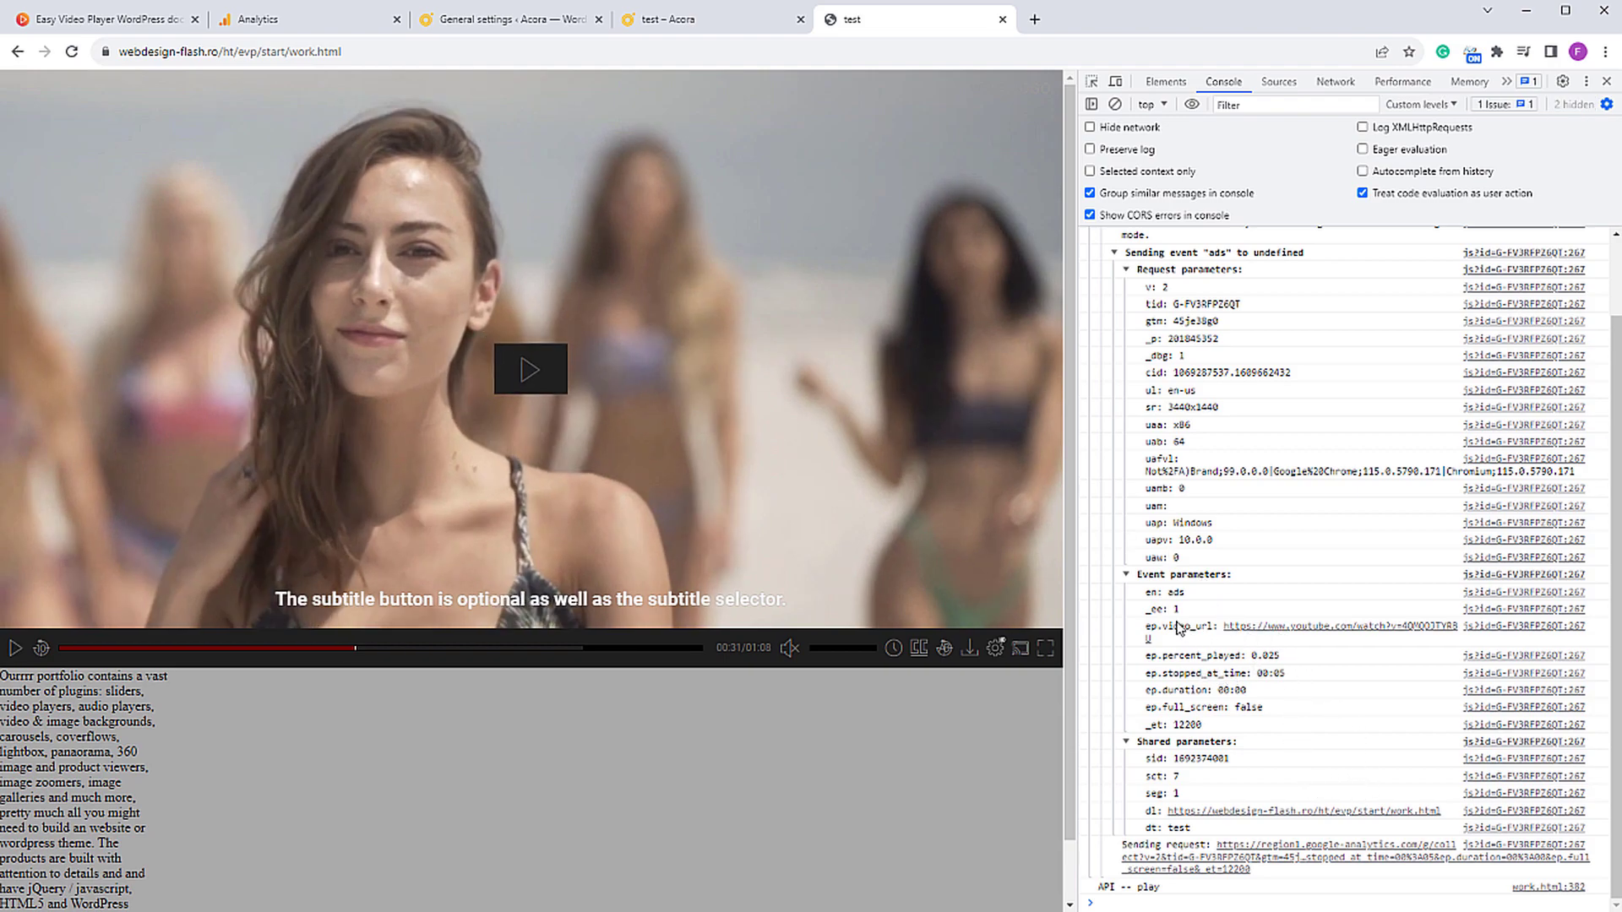
{"action": "left_click_drag", "start_coordinate": [1223, 627], "coordinate": [1450, 629]}
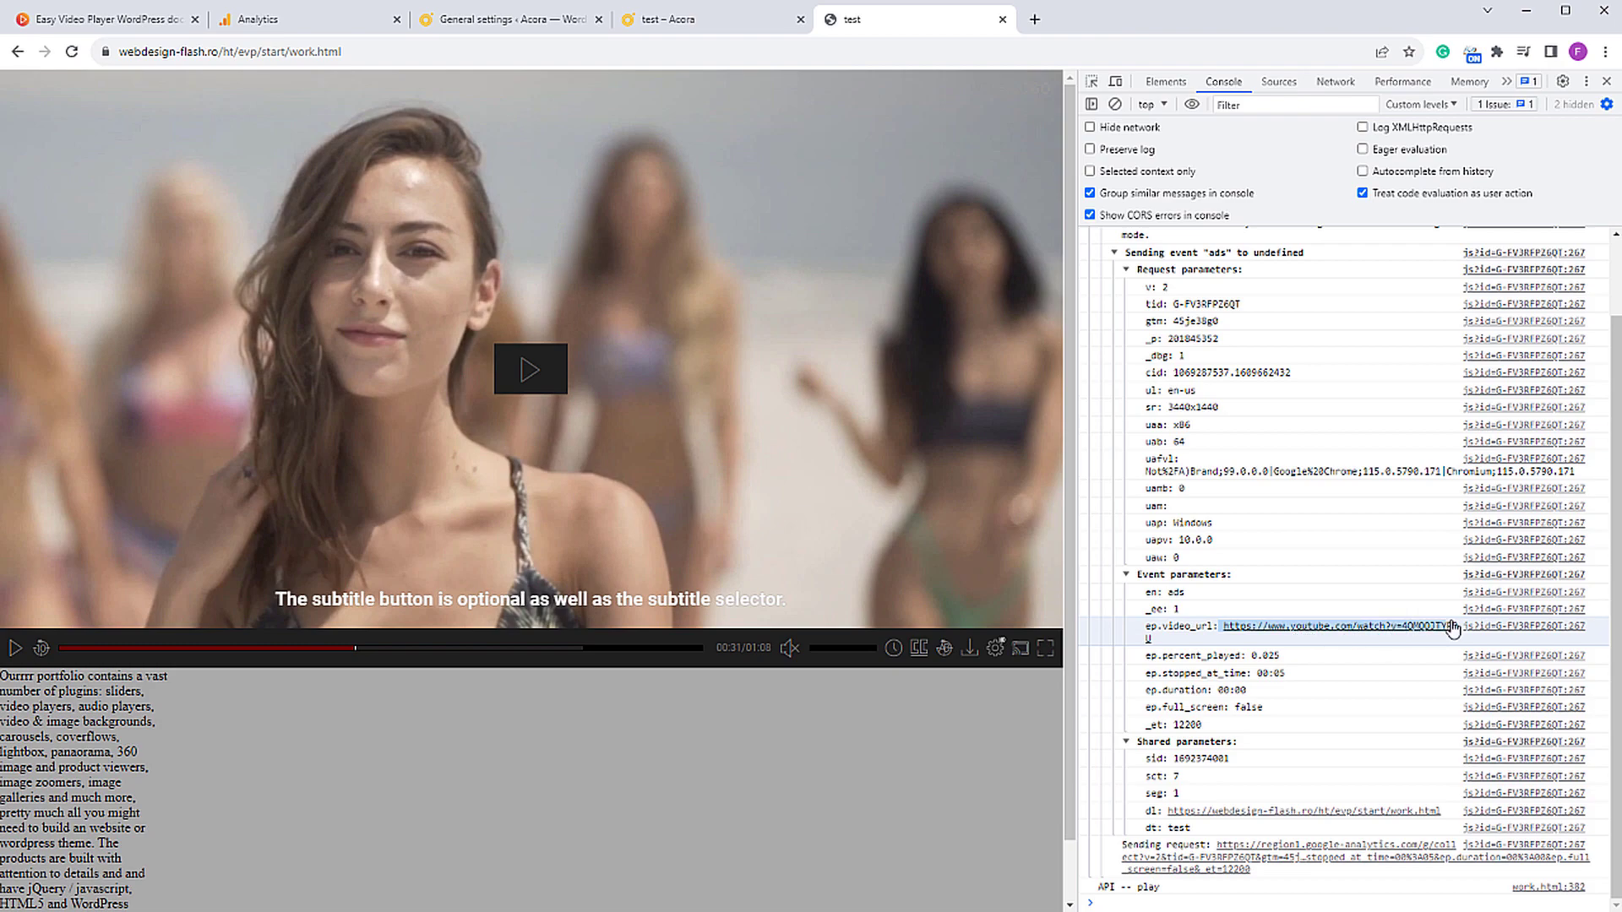
Step: Unpause the event stream in Analytics DebugView and view the ads event's parameter list
{"action": "left_click", "coordinate": [257, 18]}
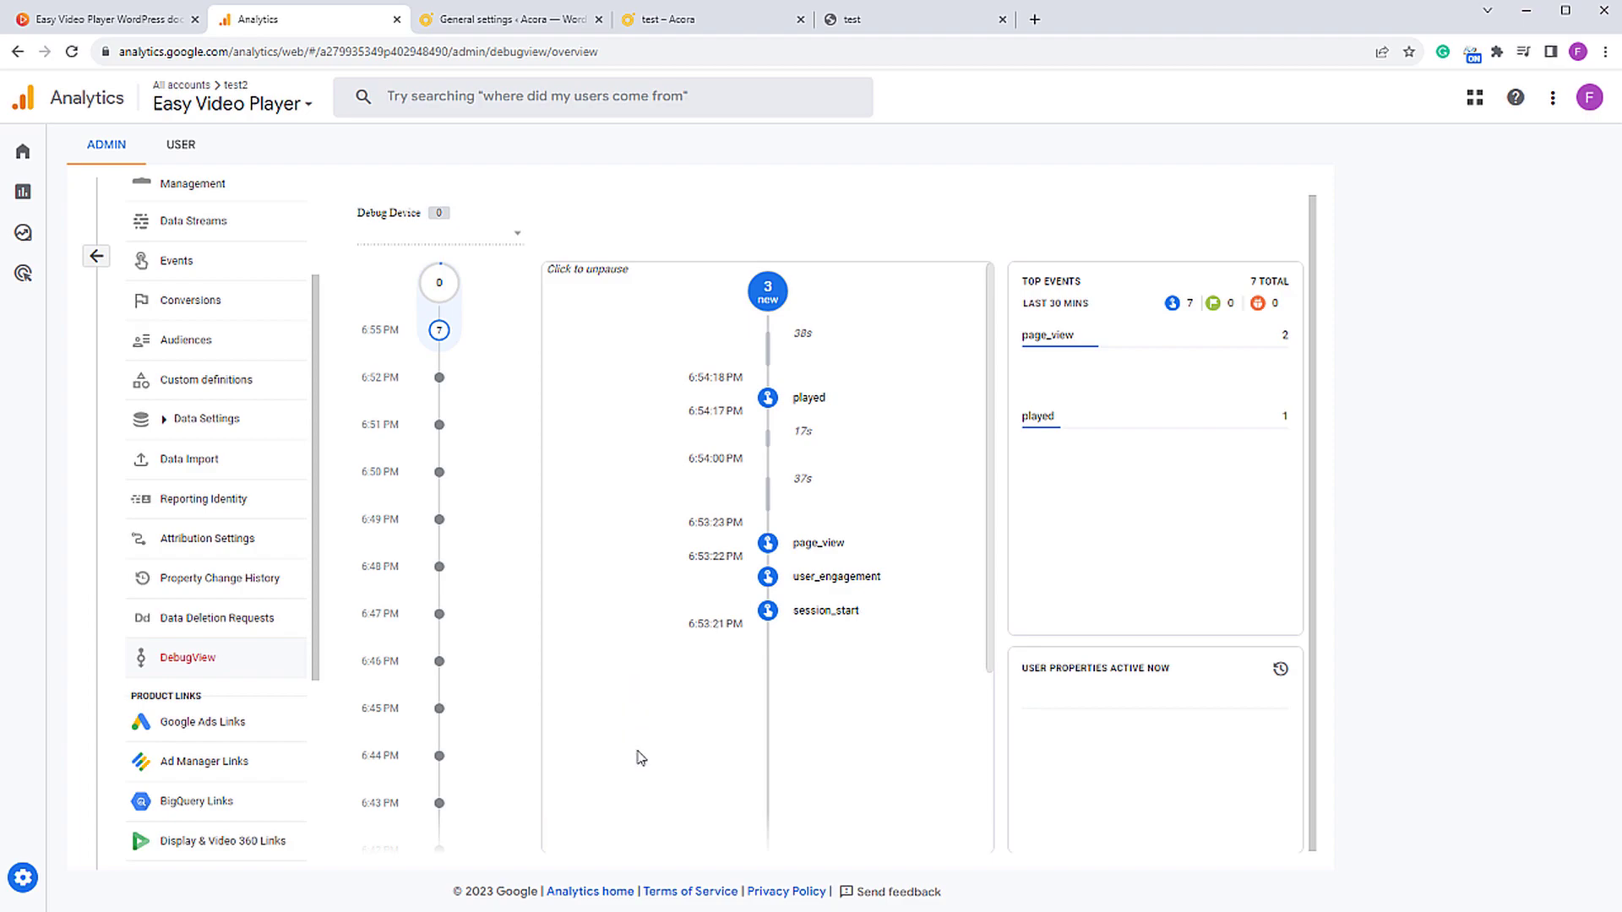
{"action": "left_click", "coordinate": [595, 676]}
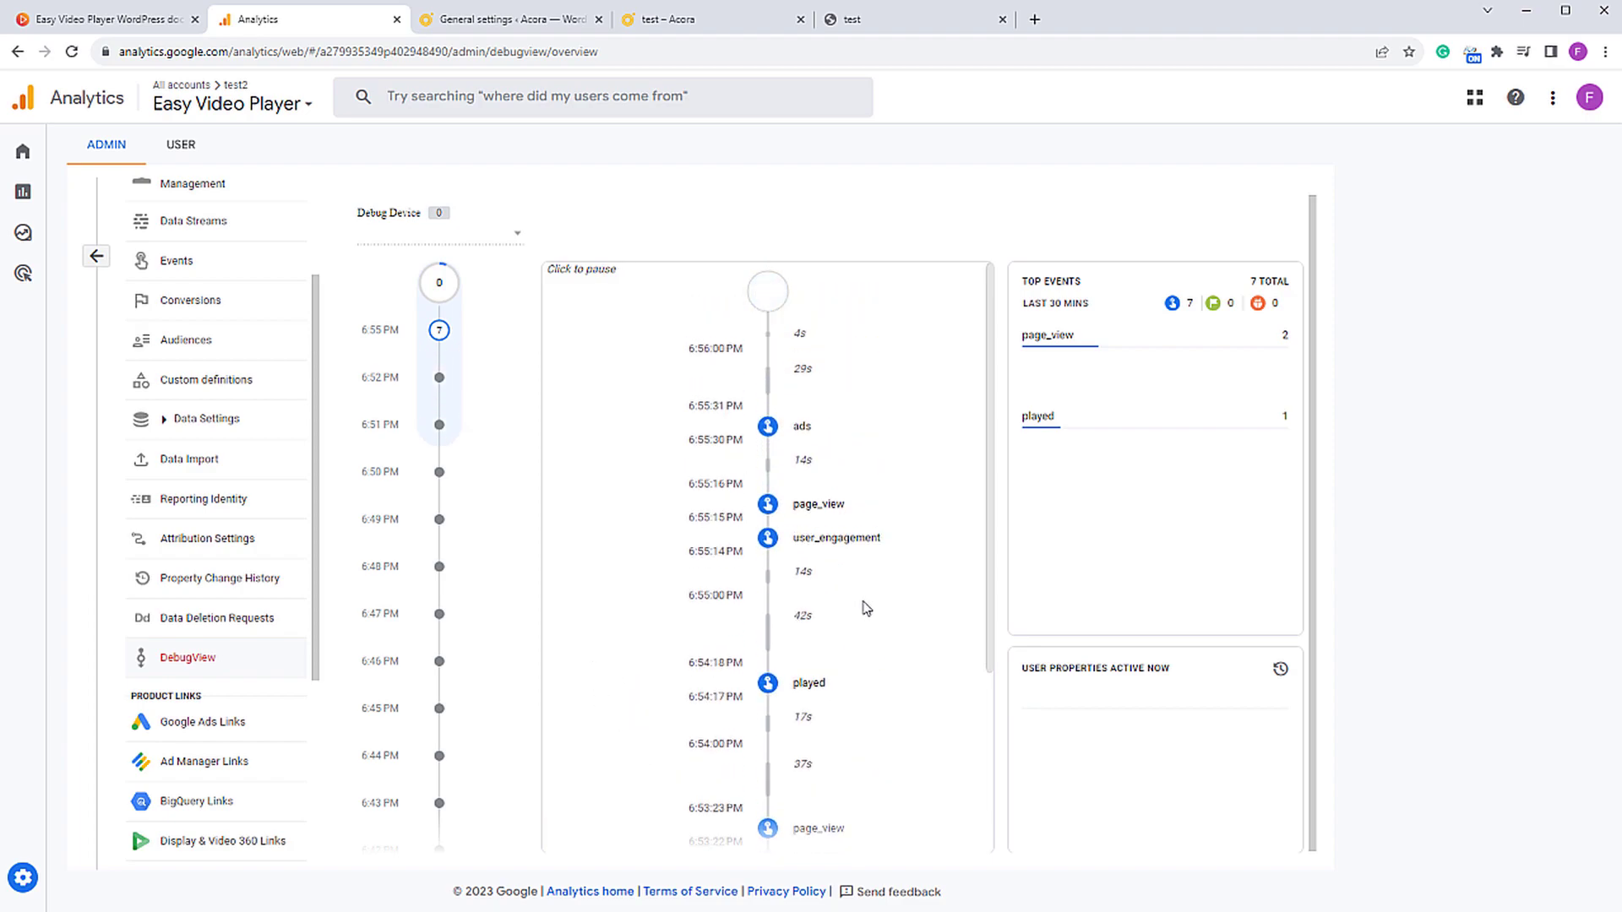
{"action": "left_click", "coordinate": [801, 429]}
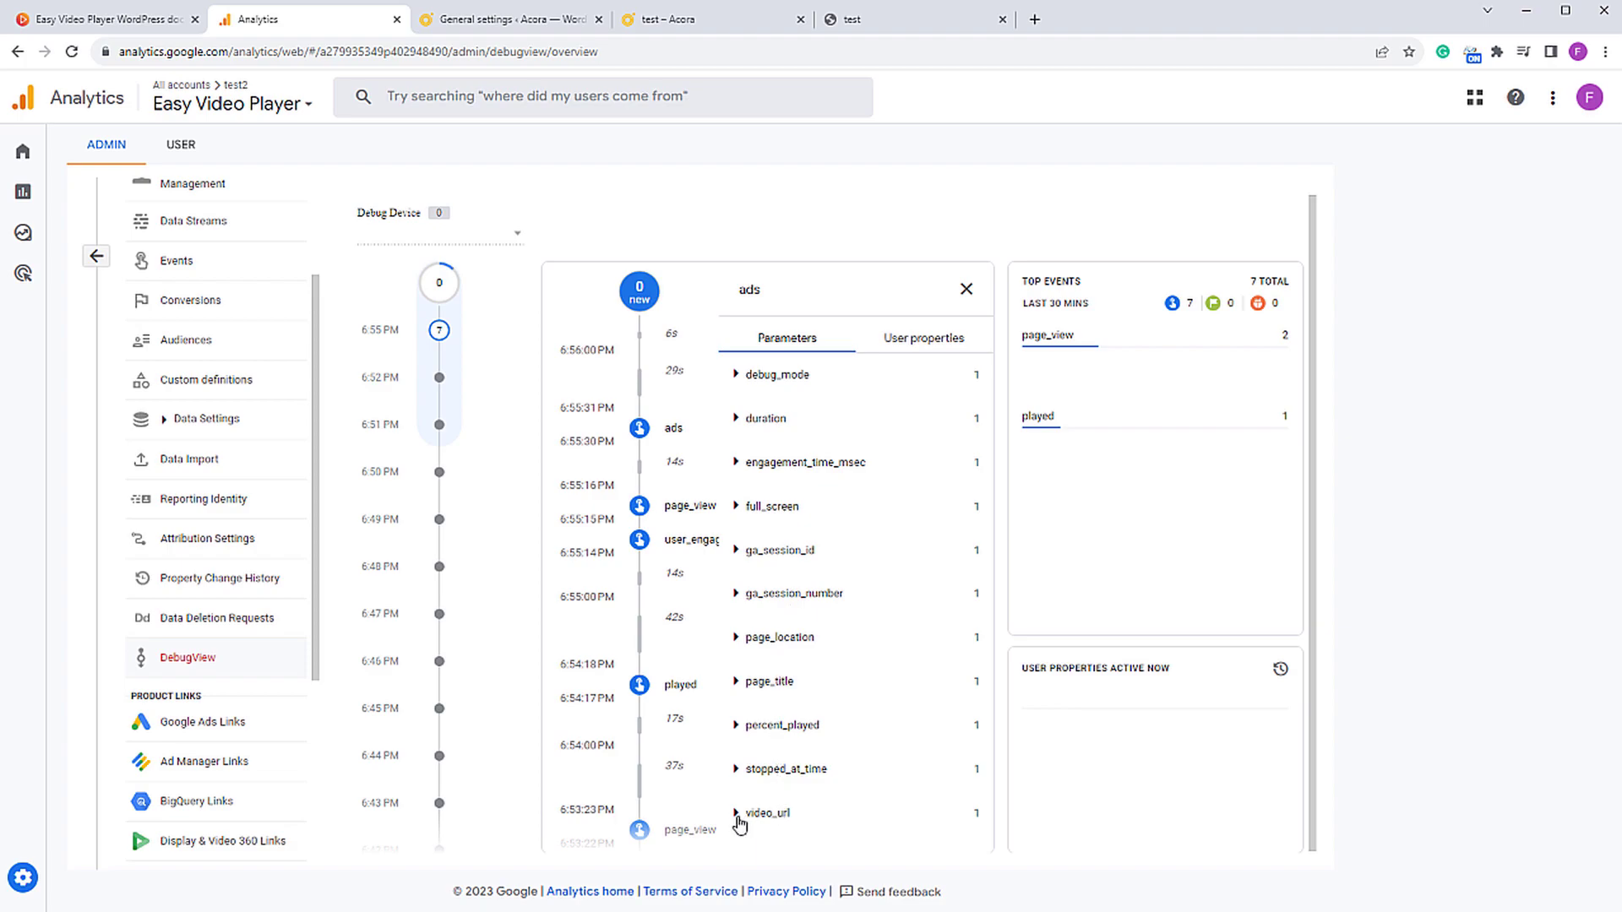
{"action": "left_click", "coordinate": [966, 289]}
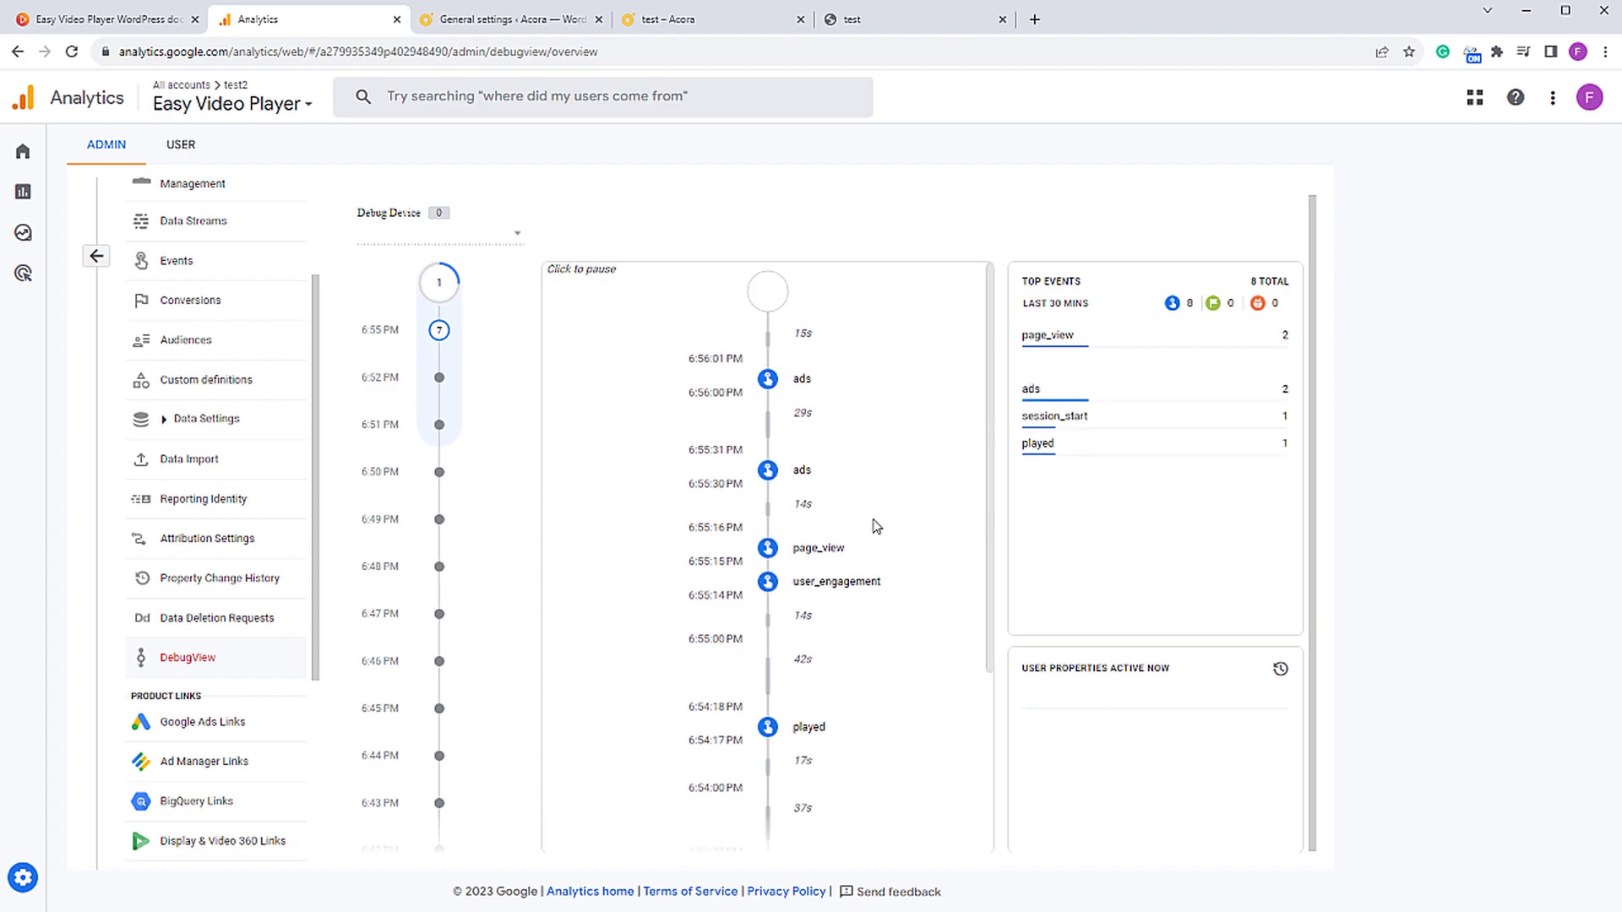
Step: Compare the video_url parameters of the two ads events in the DebugView stream
{"action": "left_click", "coordinate": [788, 470]}
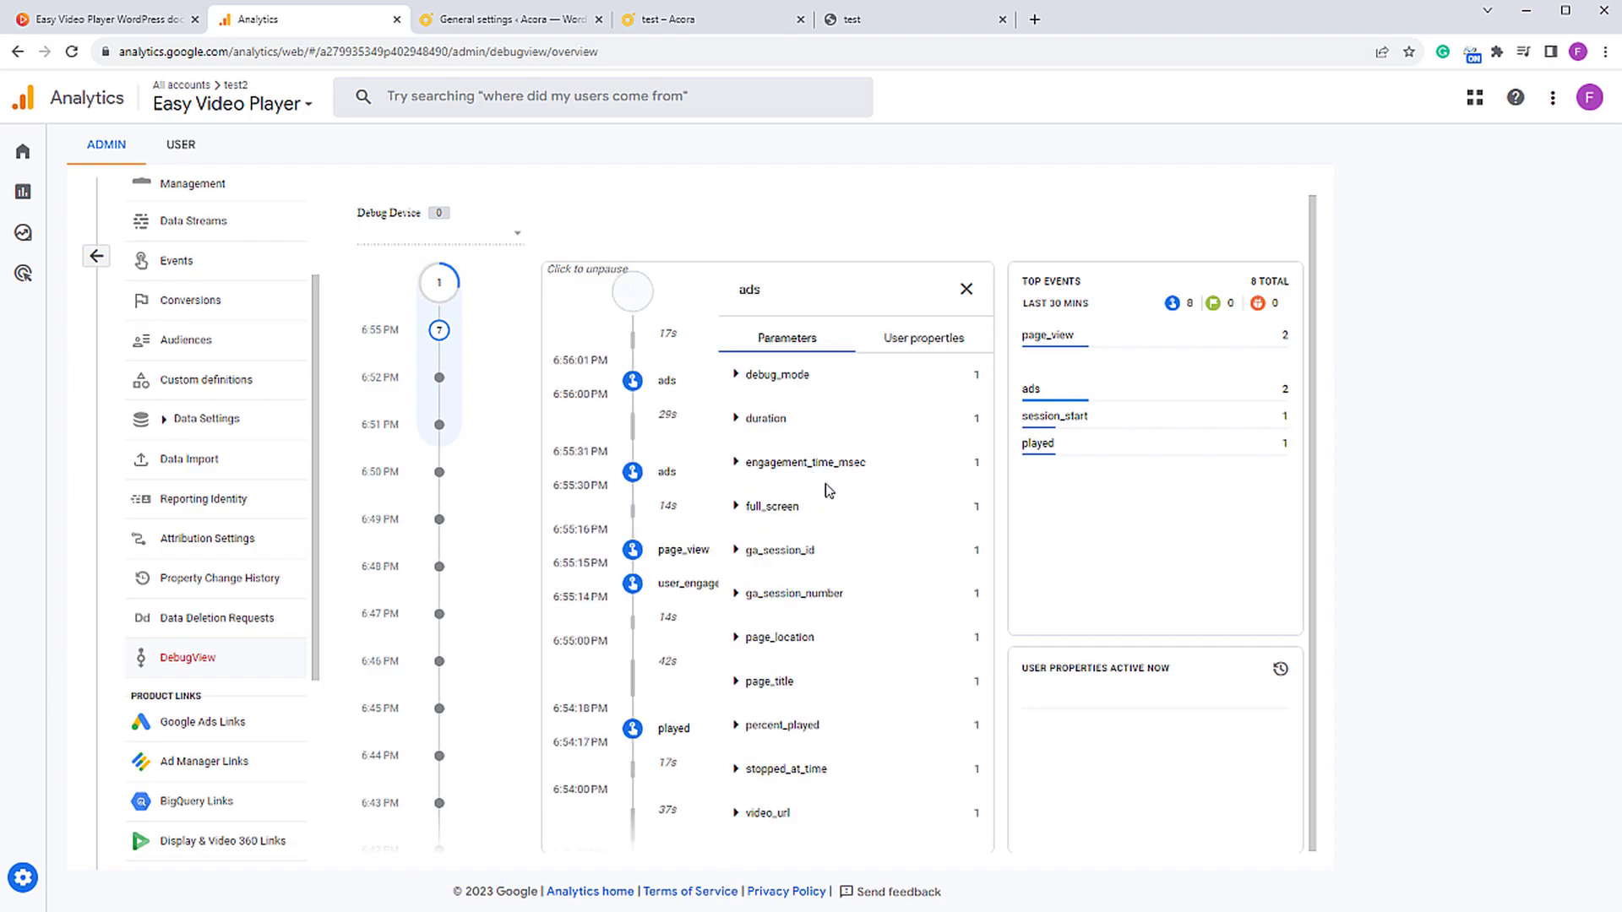
{"action": "left_click", "coordinate": [738, 813]}
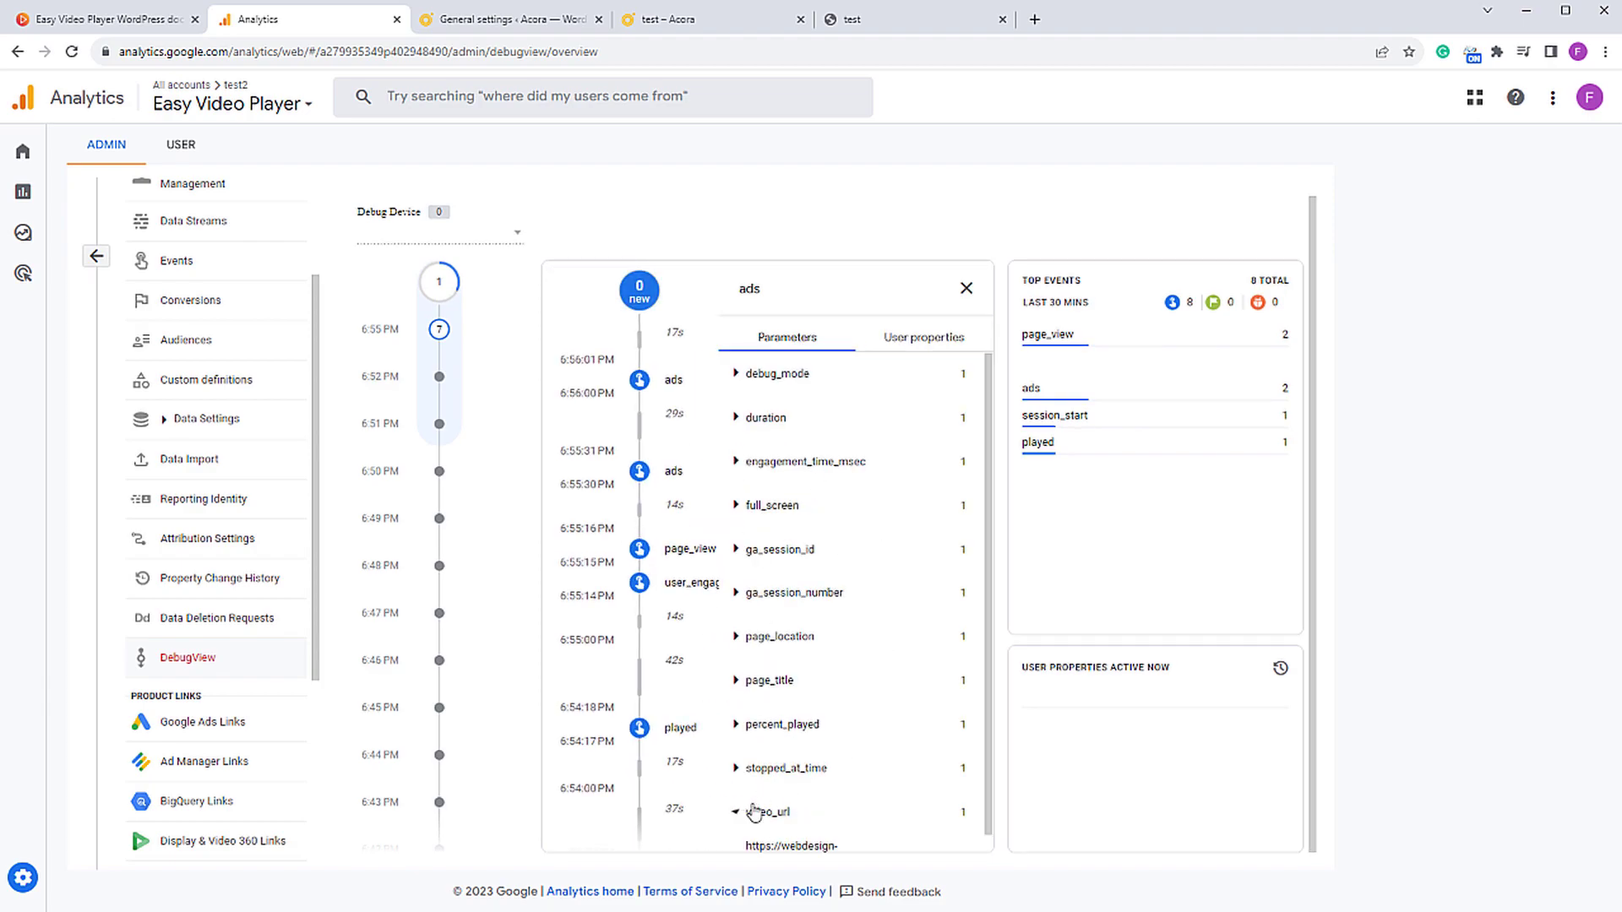
{"action": "left_click_drag", "start_coordinate": [740, 832], "coordinate": [969, 845]}
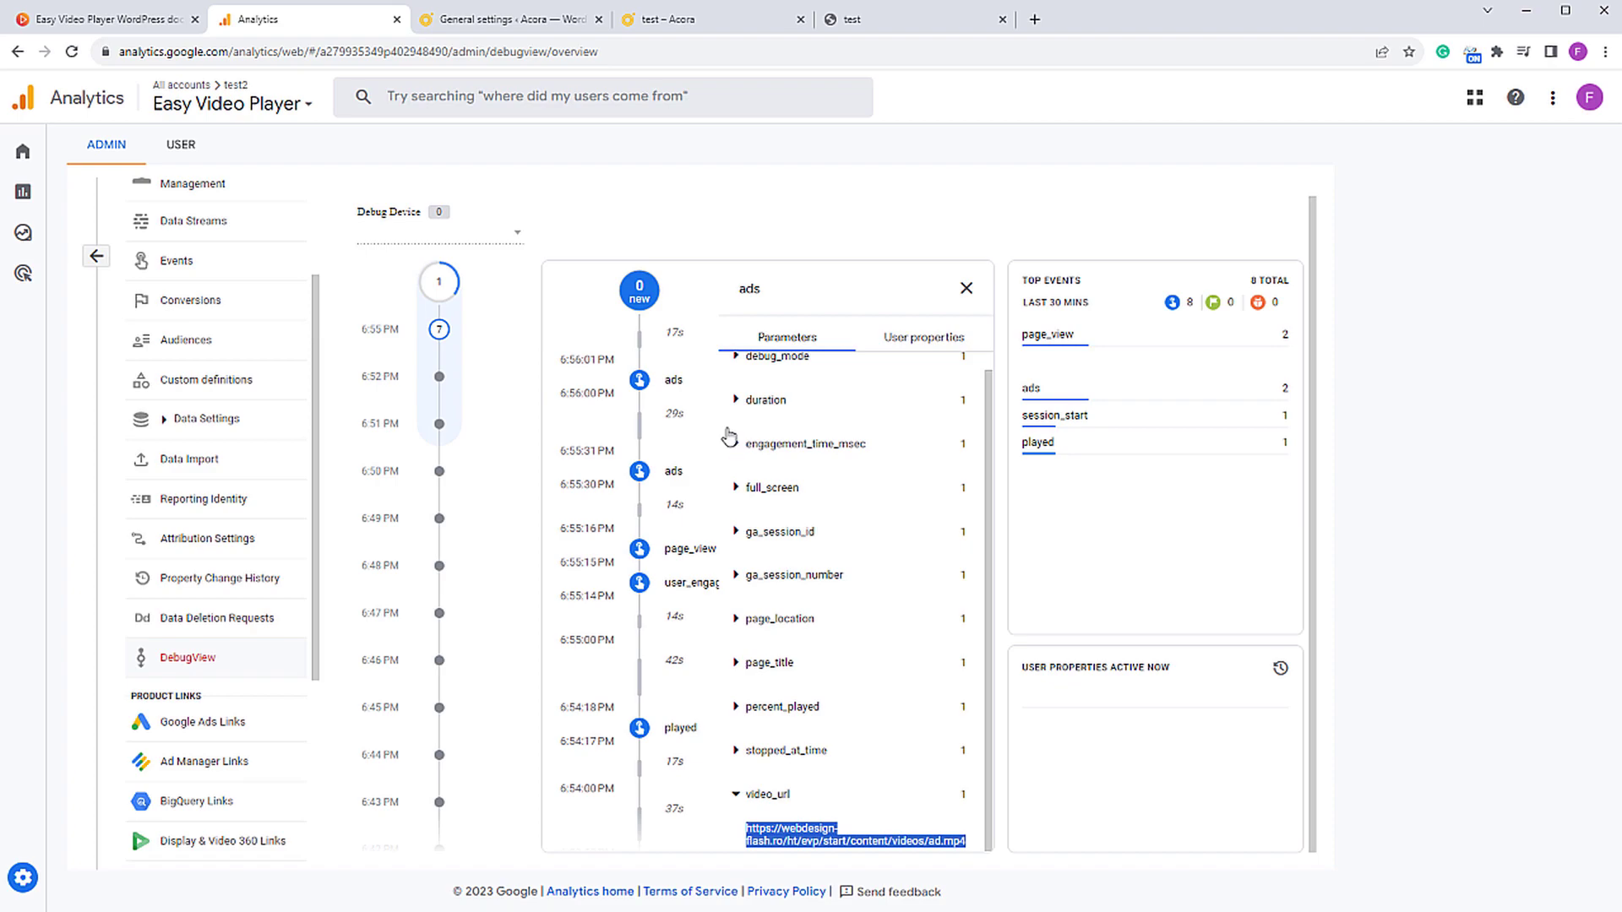
{"action": "left_click", "coordinate": [669, 378]}
{"action": "left_click", "coordinate": [736, 812]}
{"action": "left_click_drag", "start_coordinate": [744, 831], "coordinate": [860, 850]}
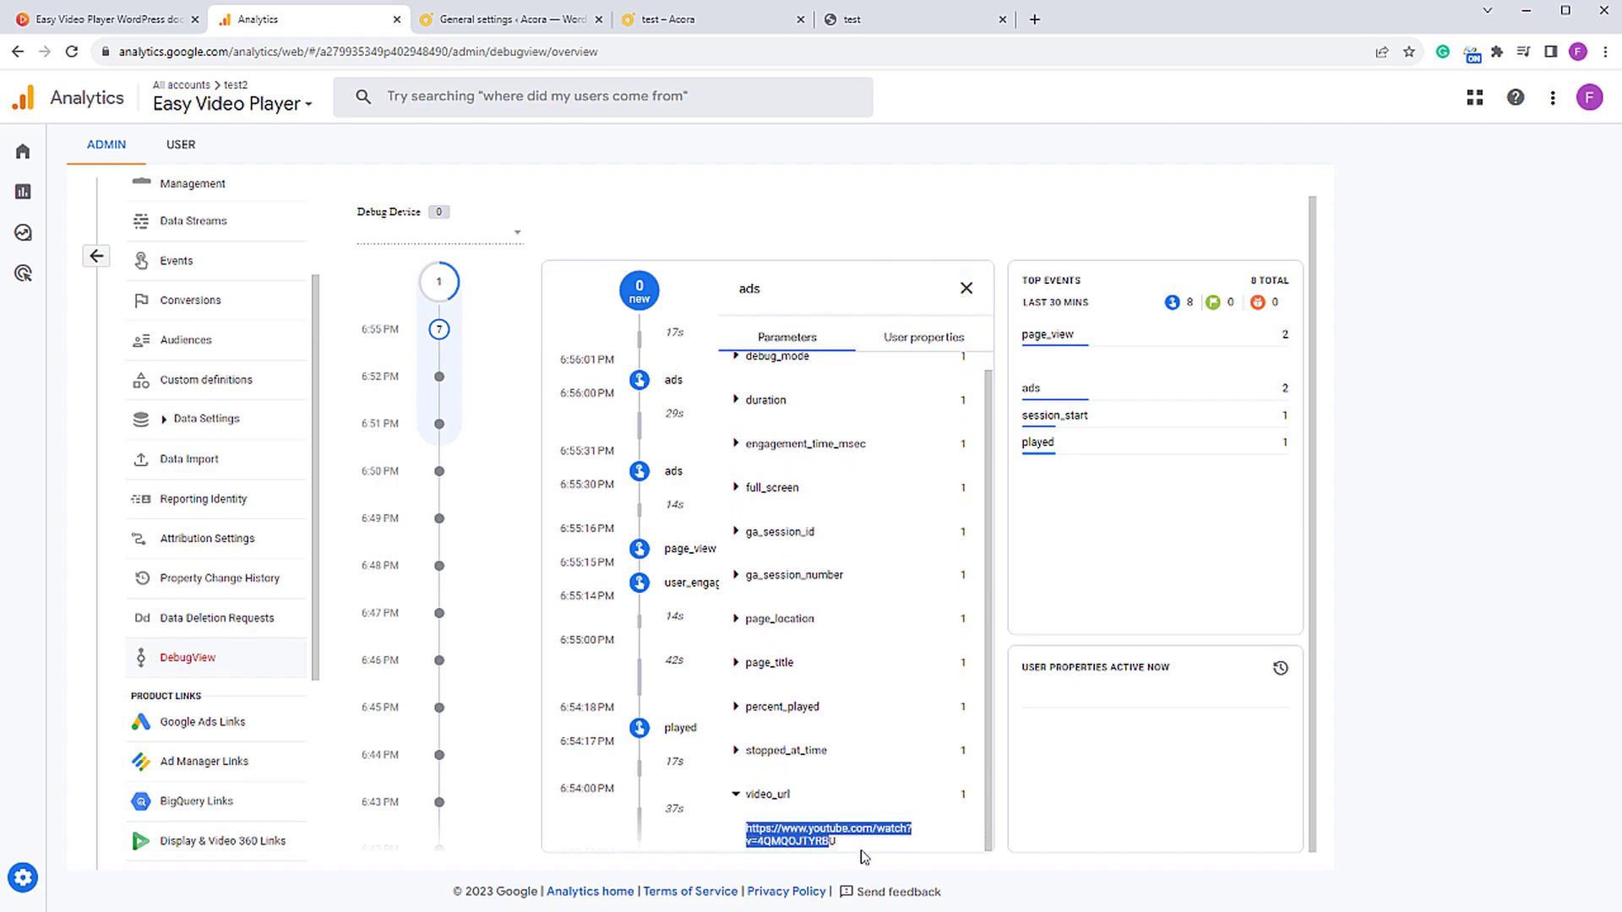
{"action": "left_click", "coordinate": [968, 291]}
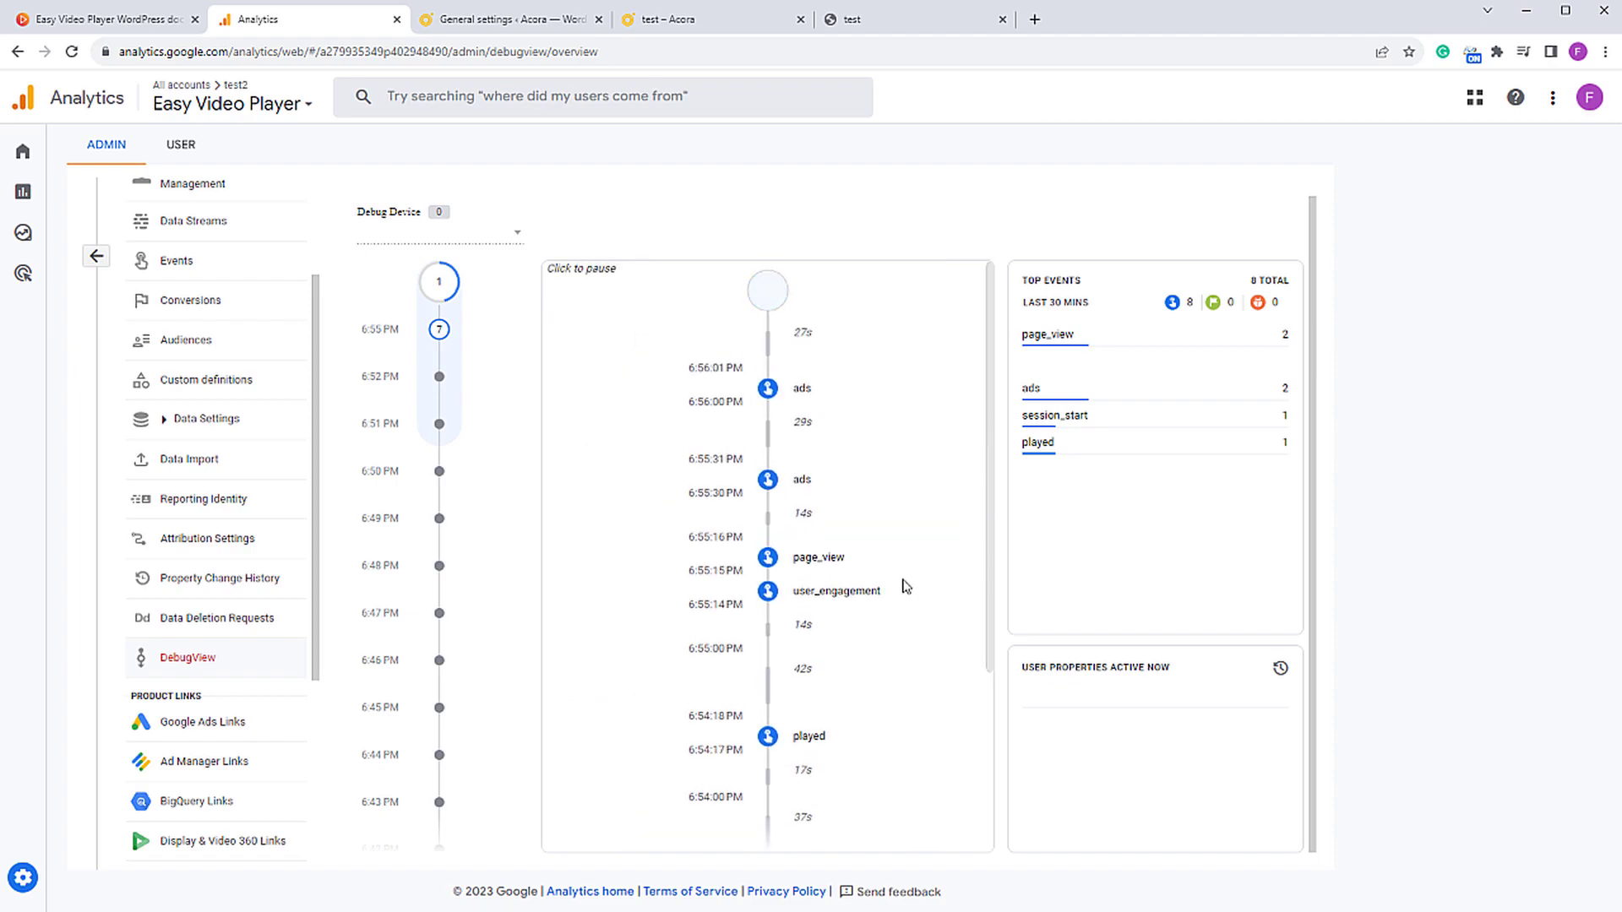
Step: Download the video from the player on the test page and check the download event logged in the console
{"action": "left_click", "coordinate": [897, 20]}
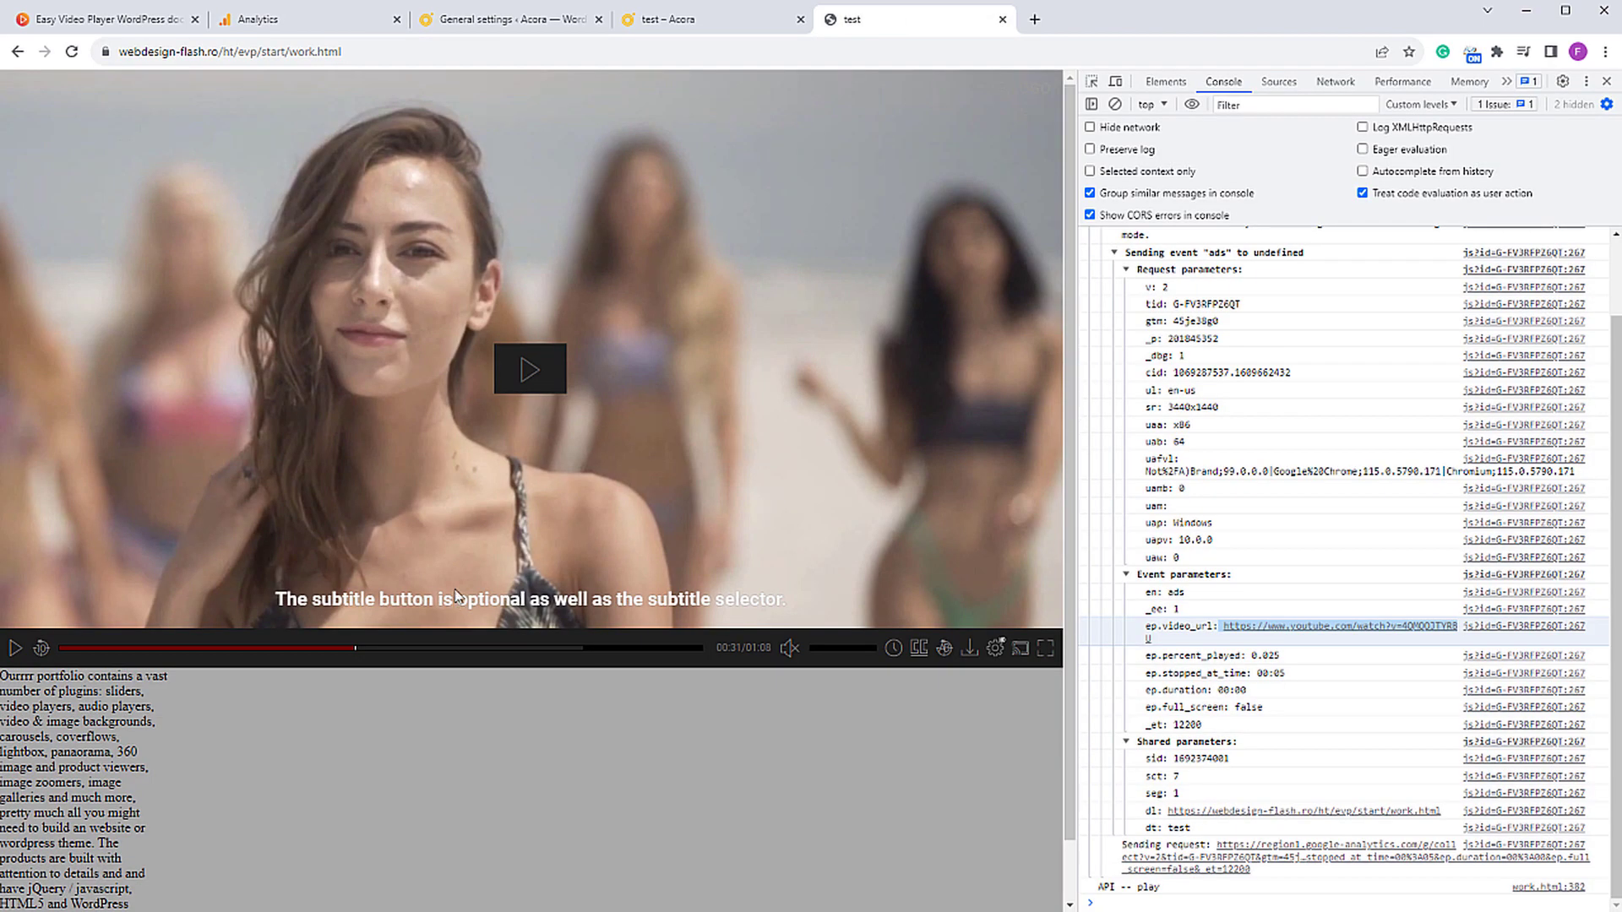
{"action": "left_click", "coordinate": [968, 650]}
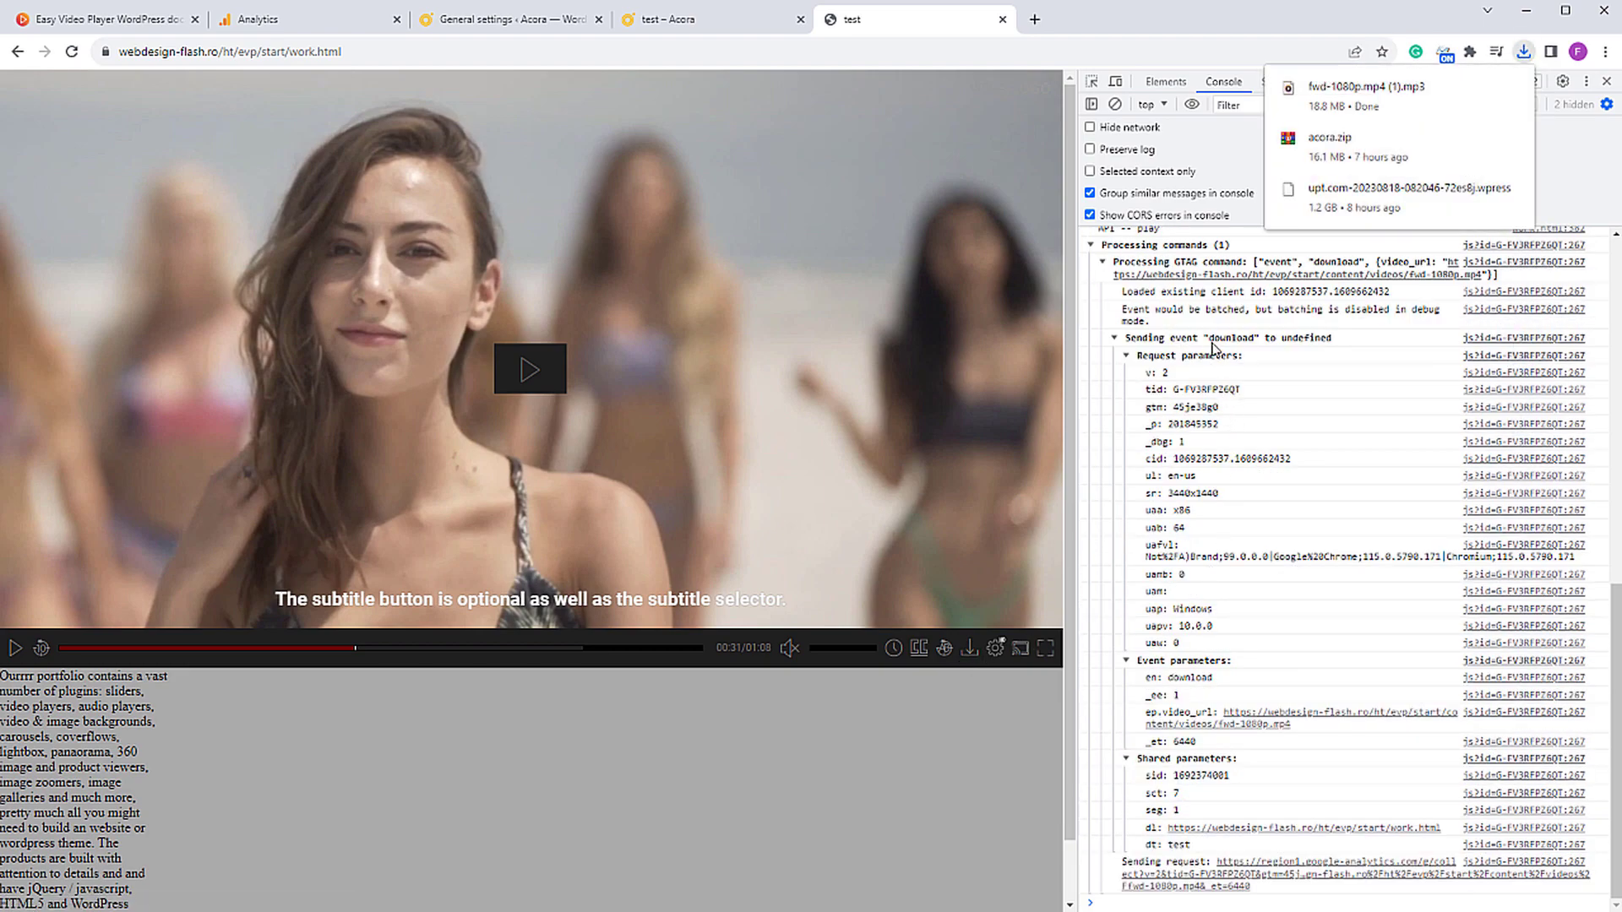
{"action": "left_click_drag", "start_coordinate": [1210, 340], "coordinate": [1254, 340]}
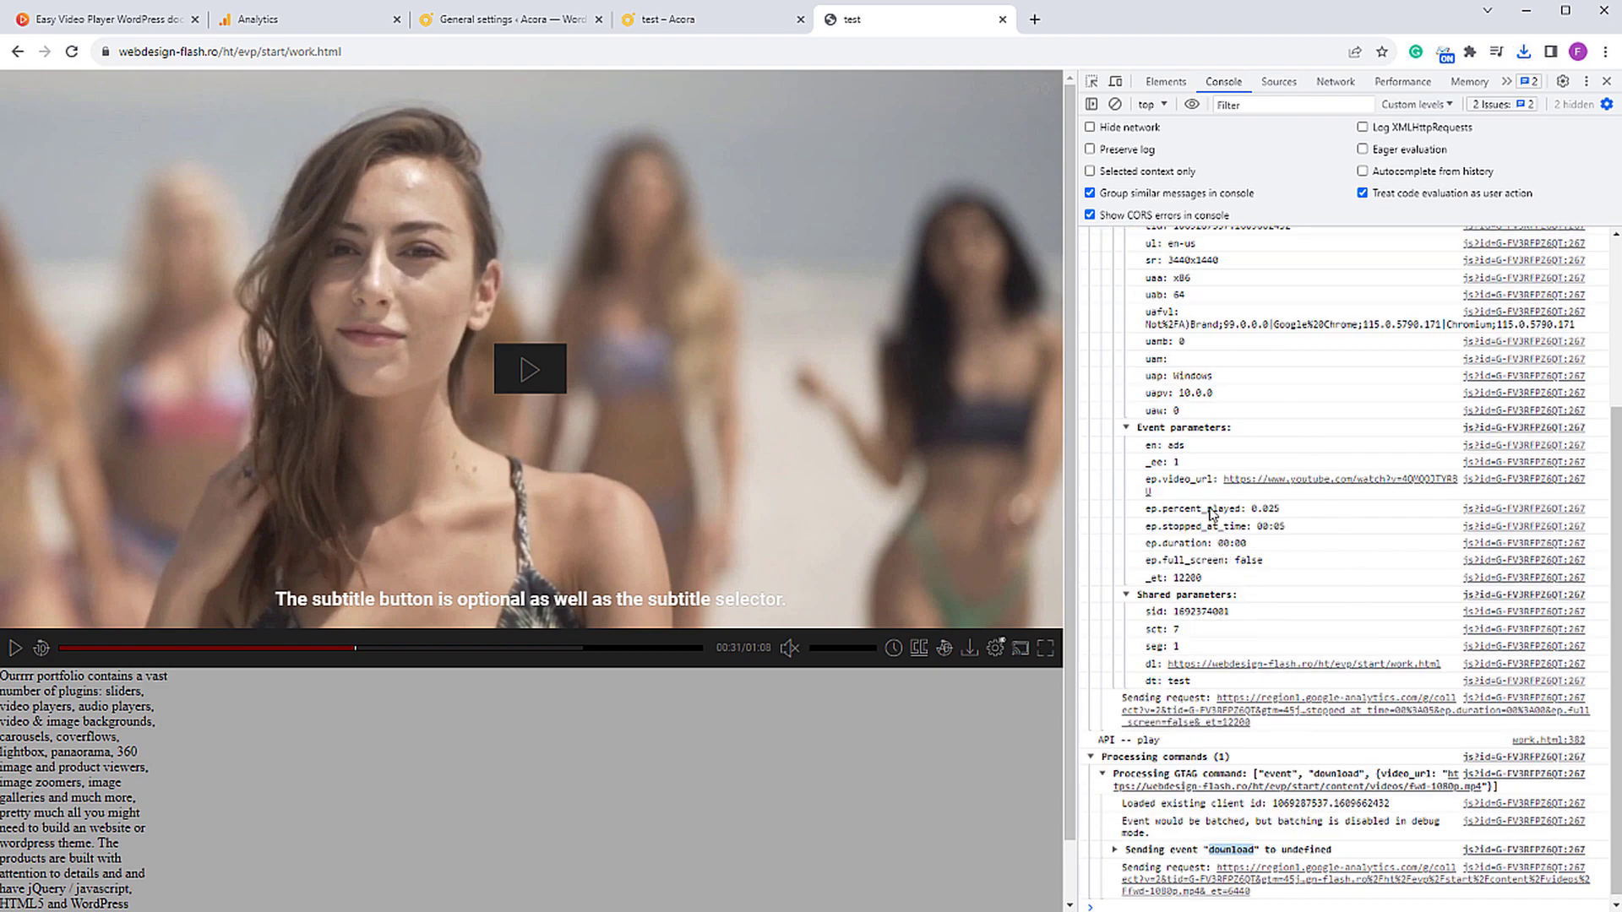
Step: Inspect the ads event's video_url, percent_played, stopped_at_time, duration and full_screen parameters in the console
{"action": "double_click", "coordinate": [1167, 480]}
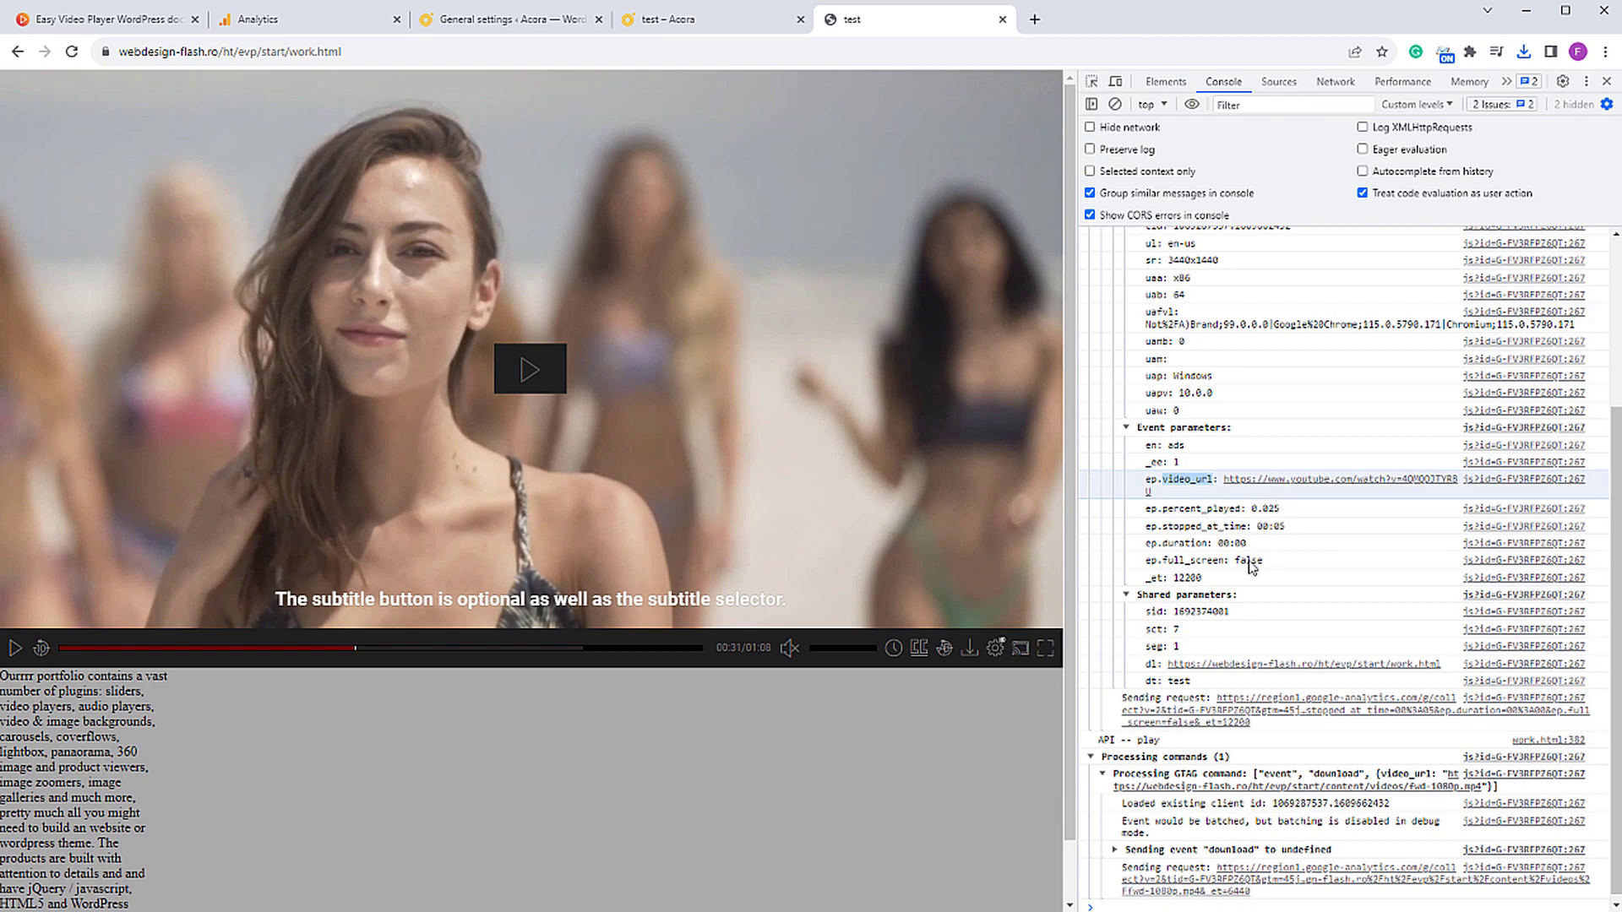
{"action": "left_click_drag", "start_coordinate": [1164, 510], "coordinate": [1249, 572]}
{"action": "left_click", "coordinate": [1234, 507]}
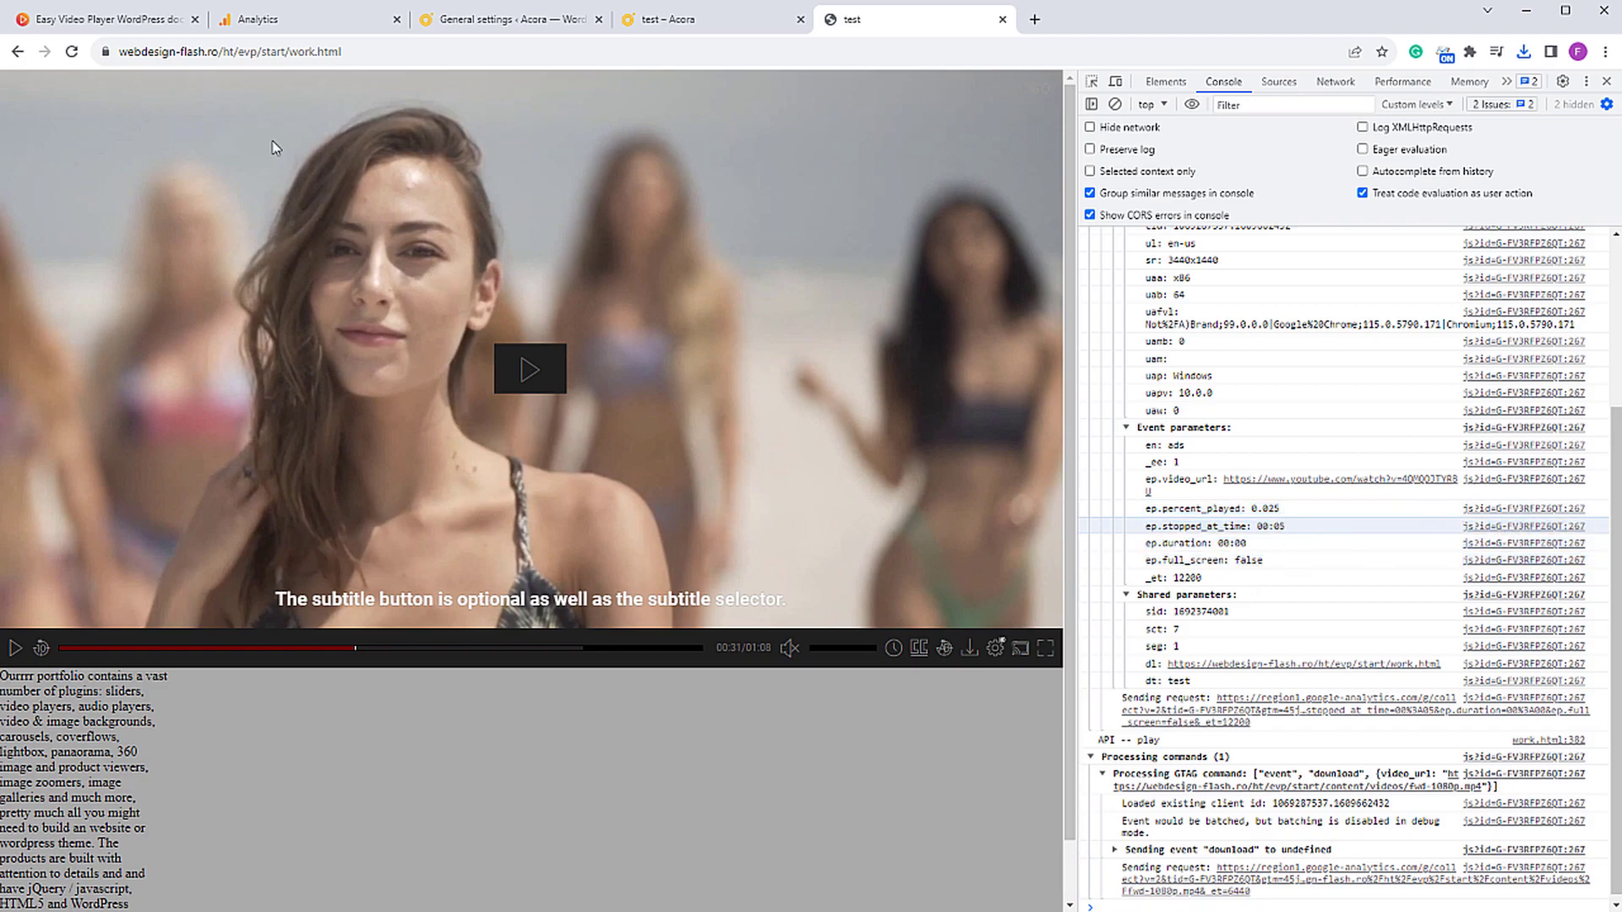
Step: View the download event's parameter list in the Analytics DebugView stream, then close it
{"action": "left_click", "coordinate": [279, 27]}
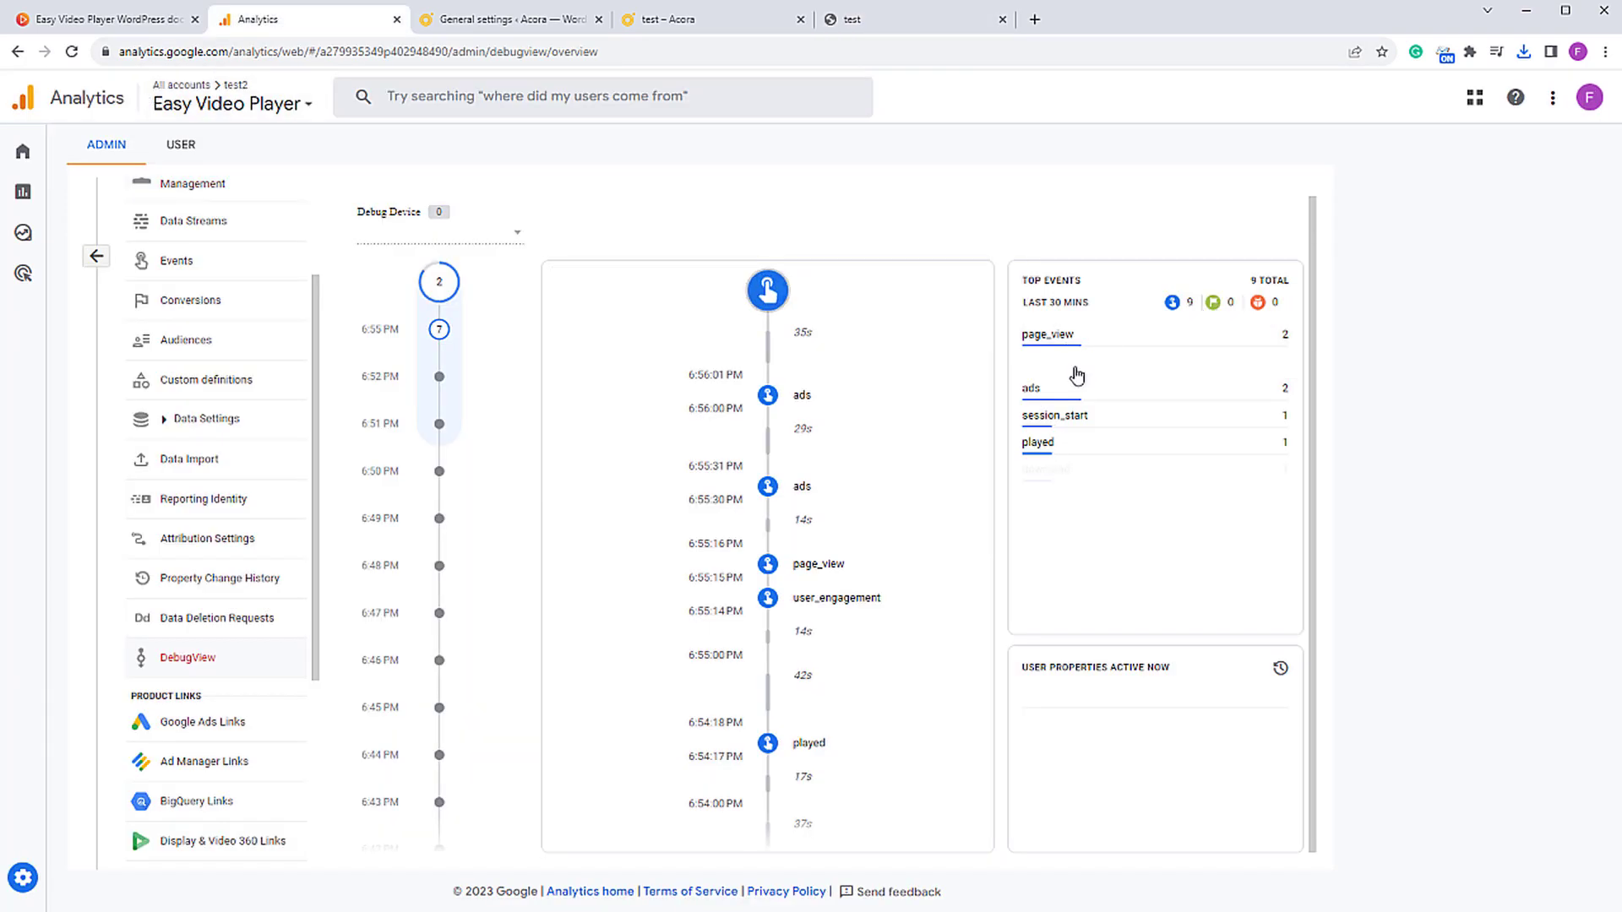
{"action": "left_click", "coordinate": [812, 372]}
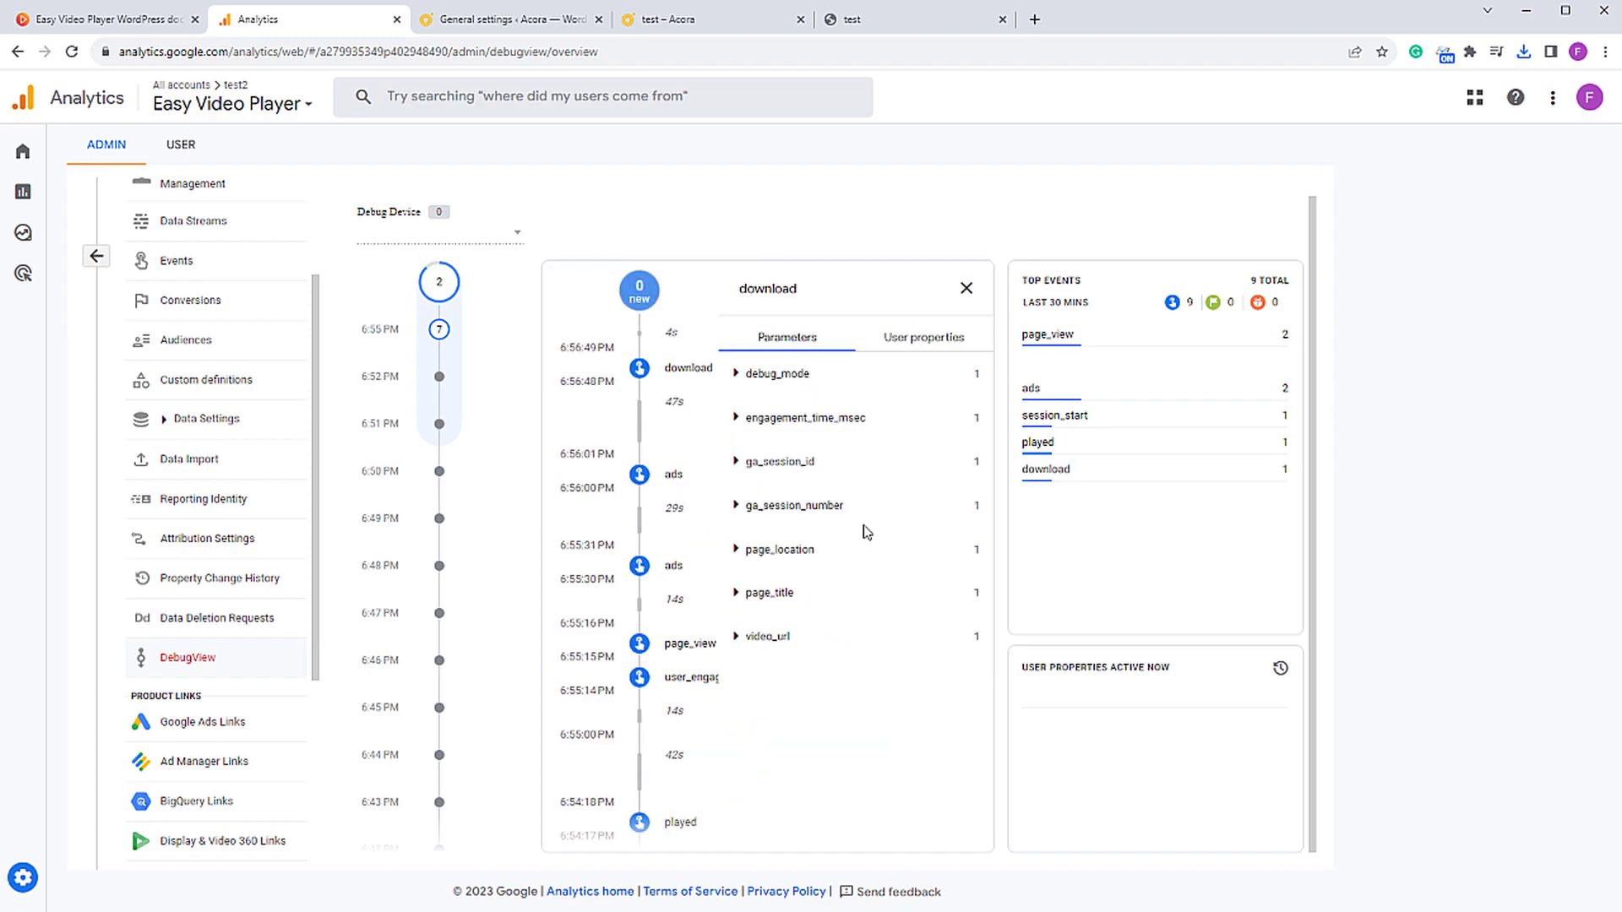
{"action": "left_click", "coordinate": [966, 288]}
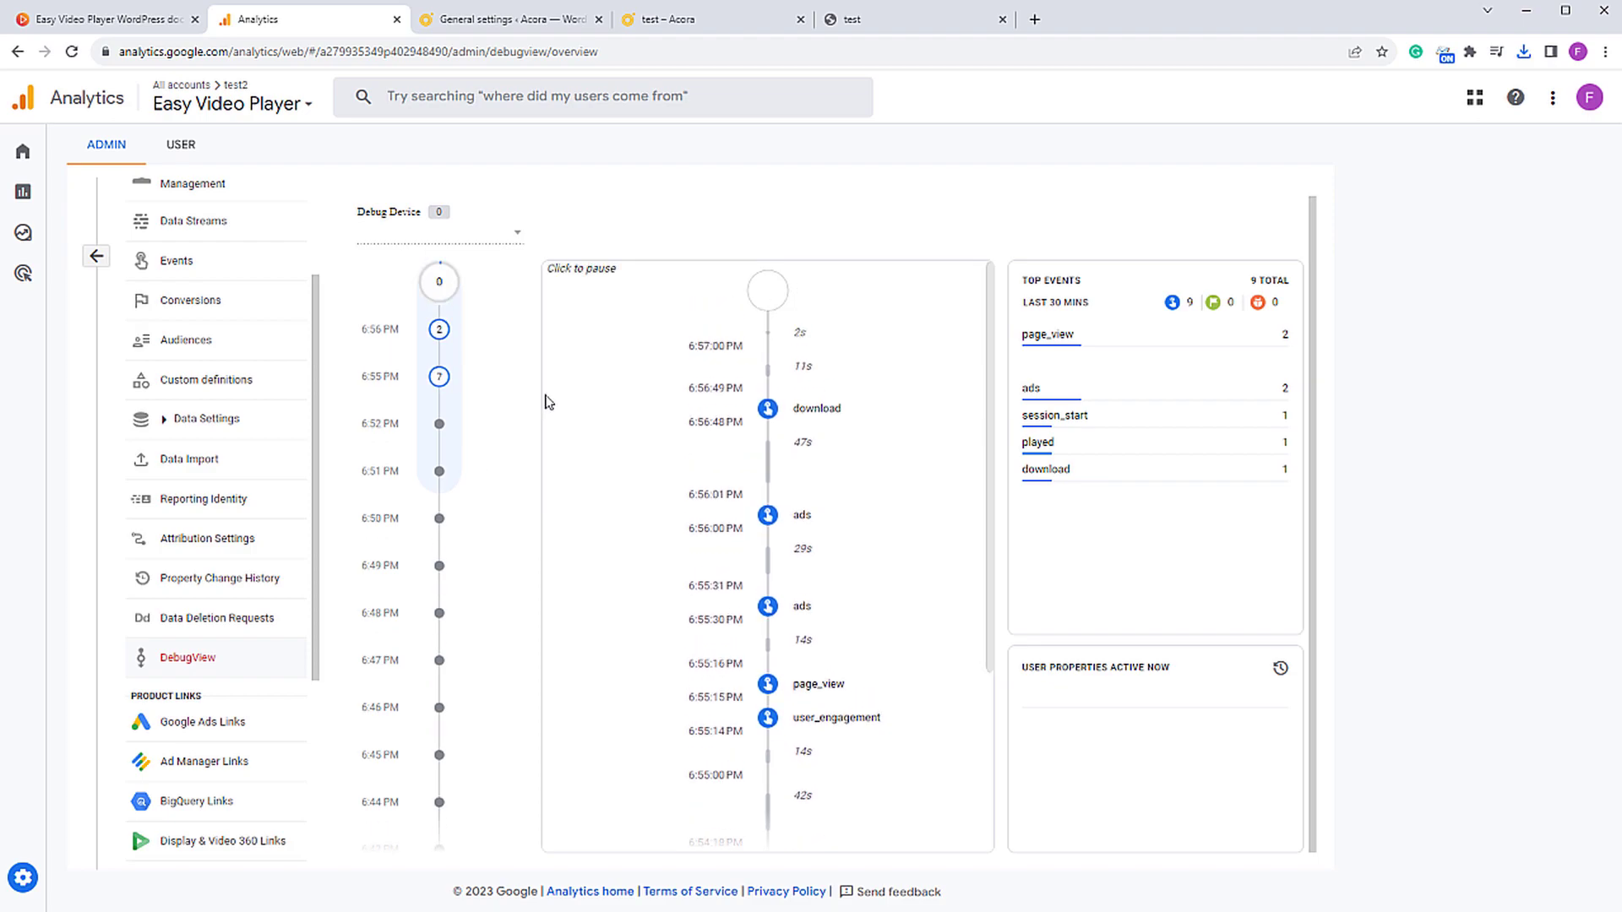
Step: Open the Analytics Reports snapshot and review the event counts by event name
{"action": "mouse_move", "coordinate": [17, 195]}
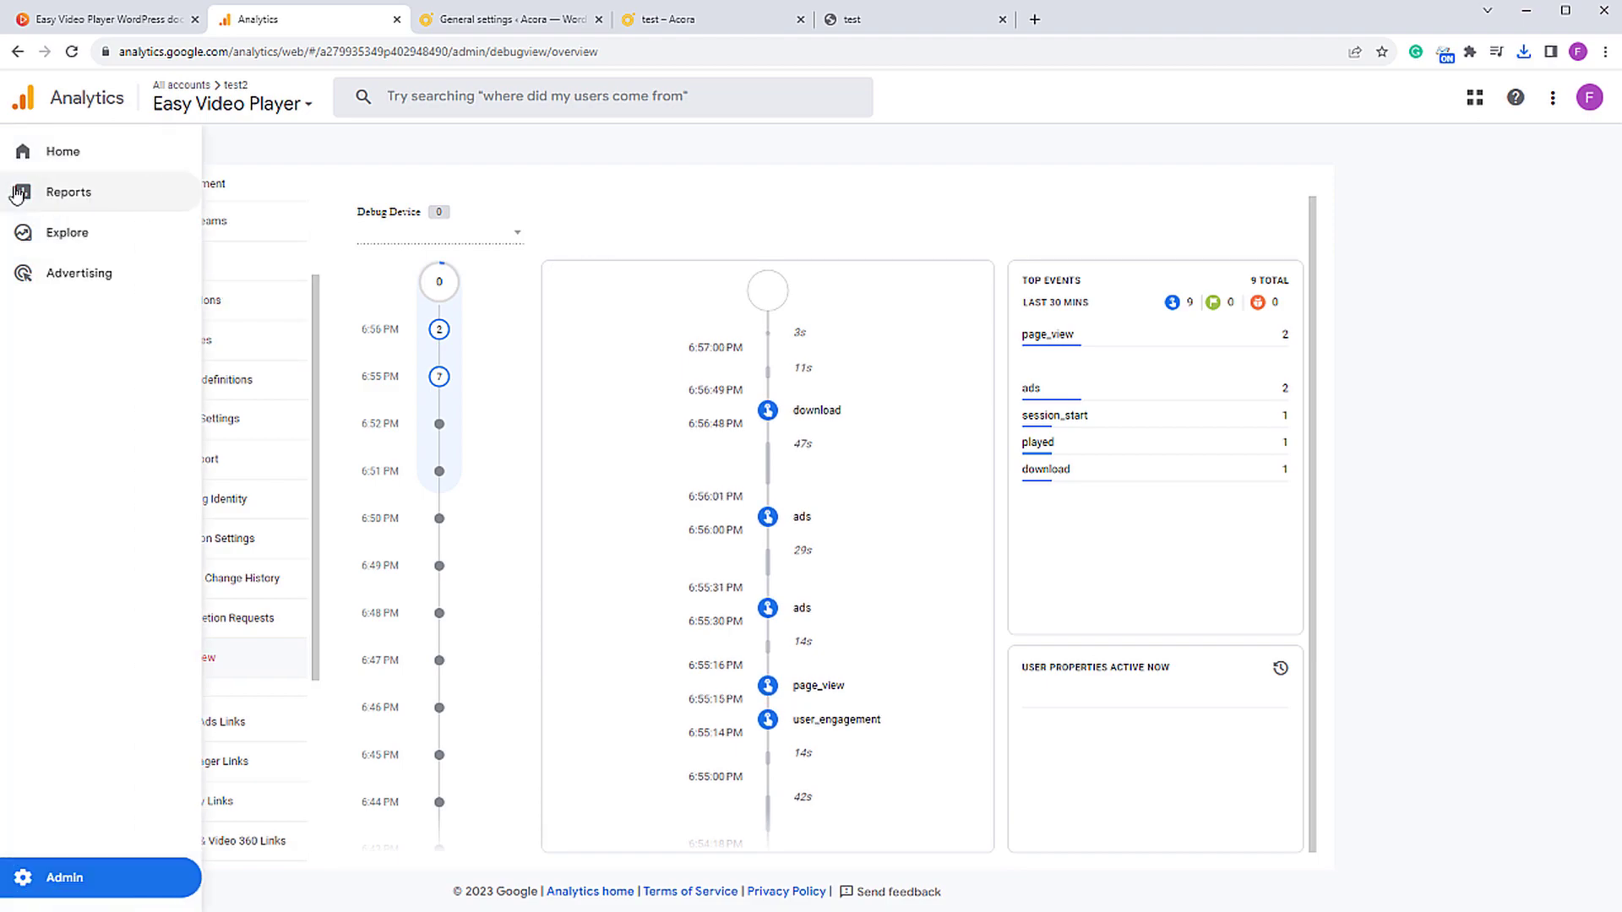
{"action": "left_click", "coordinate": [83, 196]}
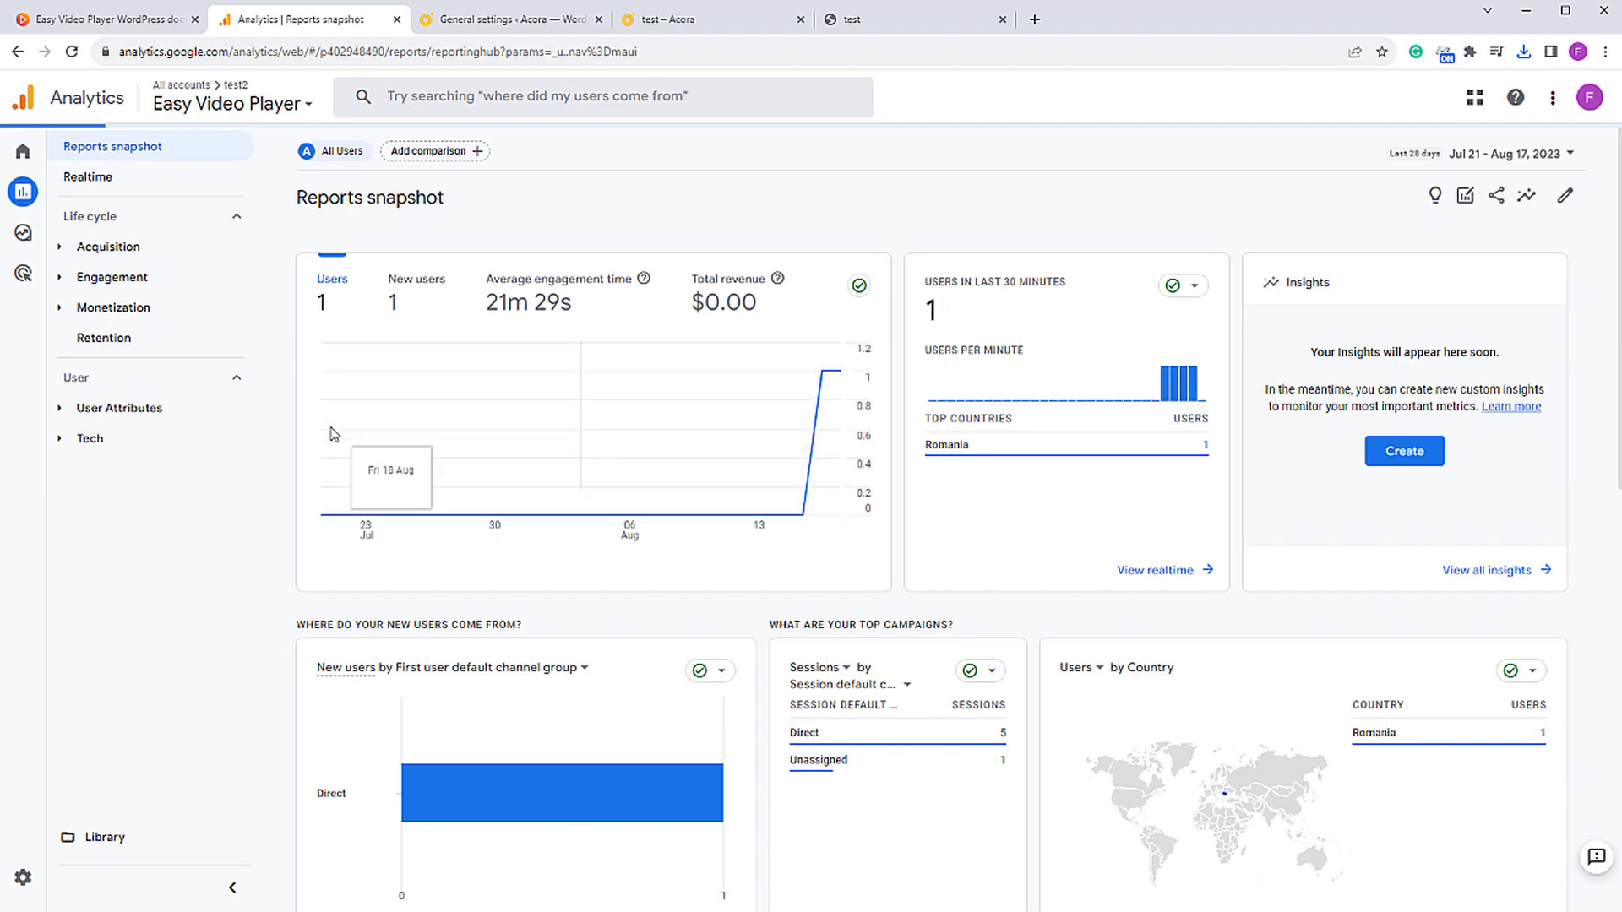
{"action": "scroll", "coordinate": [670, 470], "scroll_direction": "down", "scroll_amount": 10}
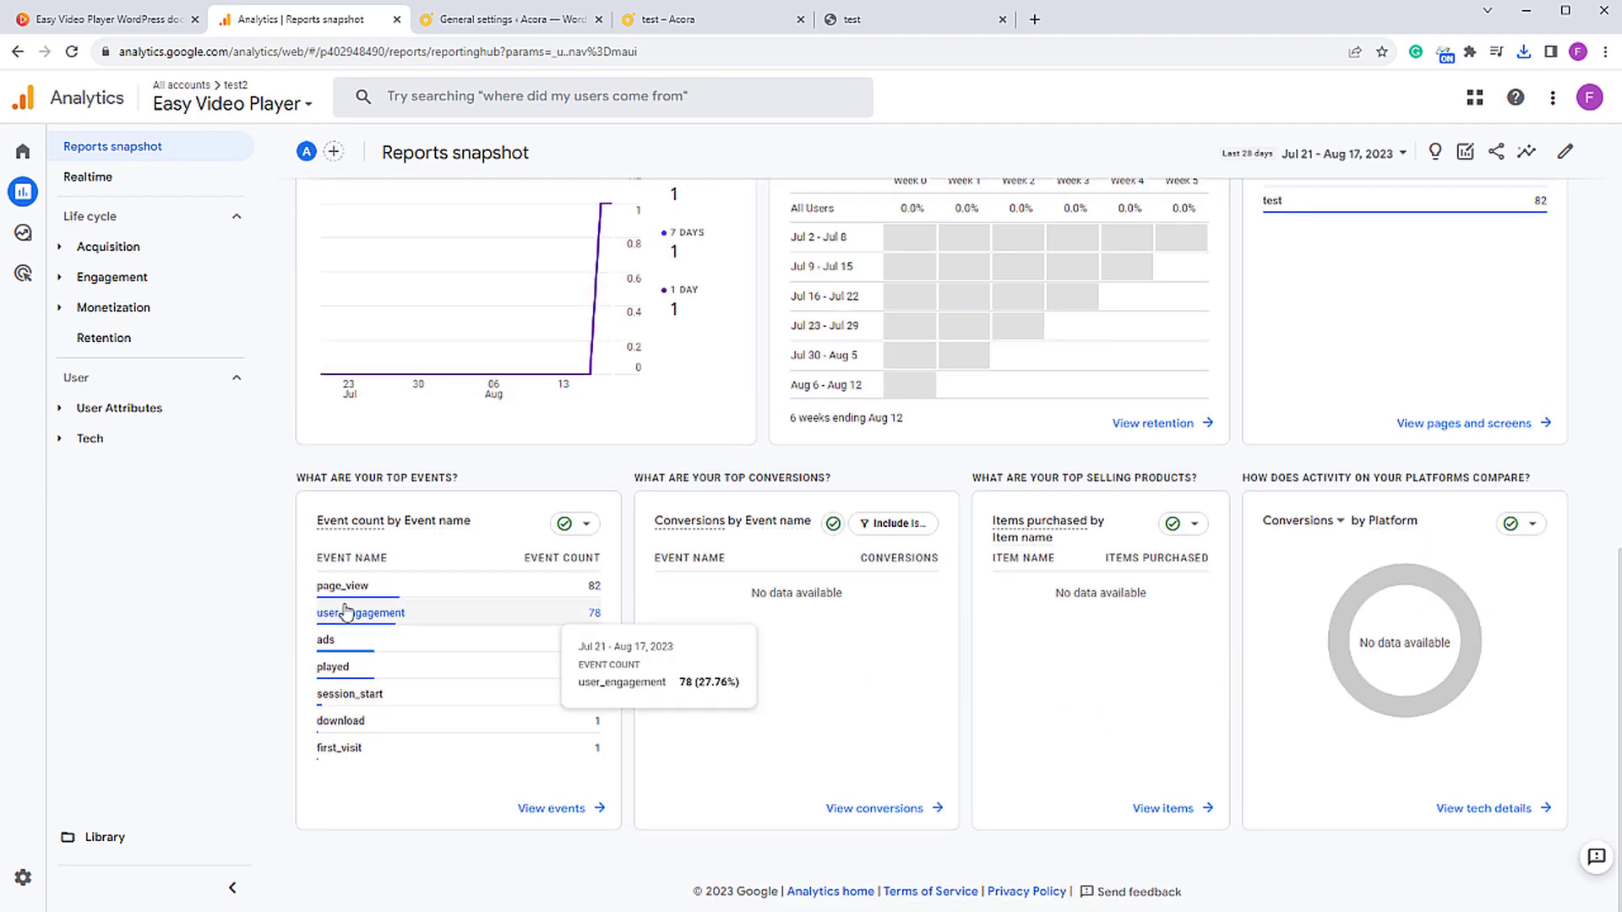
{"action": "scroll", "coordinate": [706, 681], "scroll_direction": "up", "scroll_amount": 8}
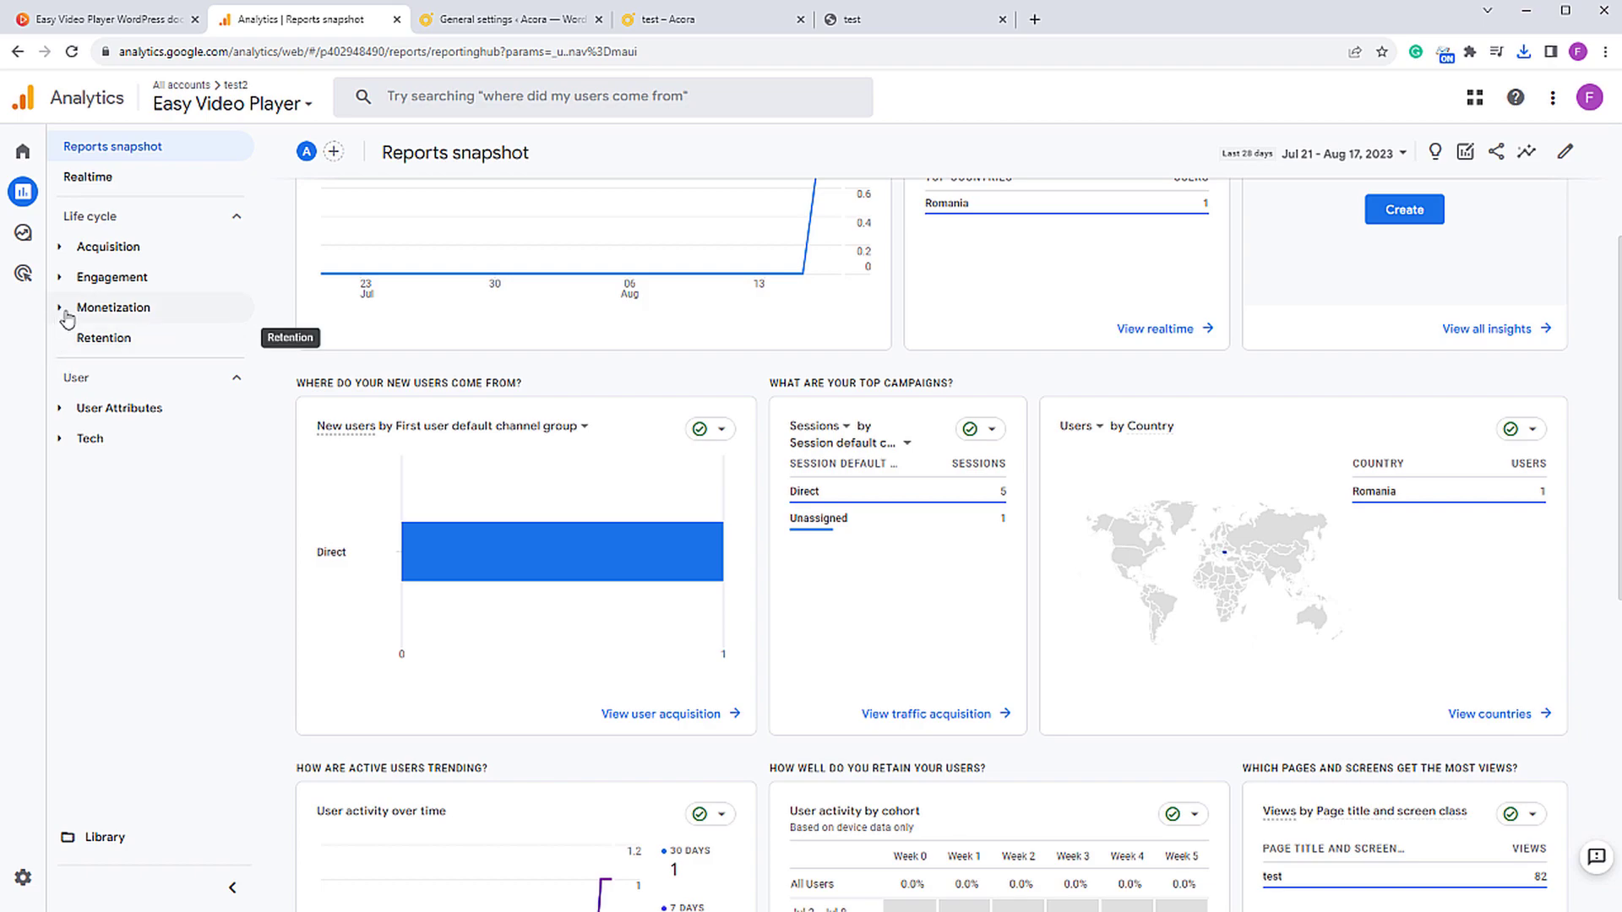
Step: Open the Engagement report for Events and review its charts and the event count table
{"action": "left_click", "coordinate": [70, 279]}
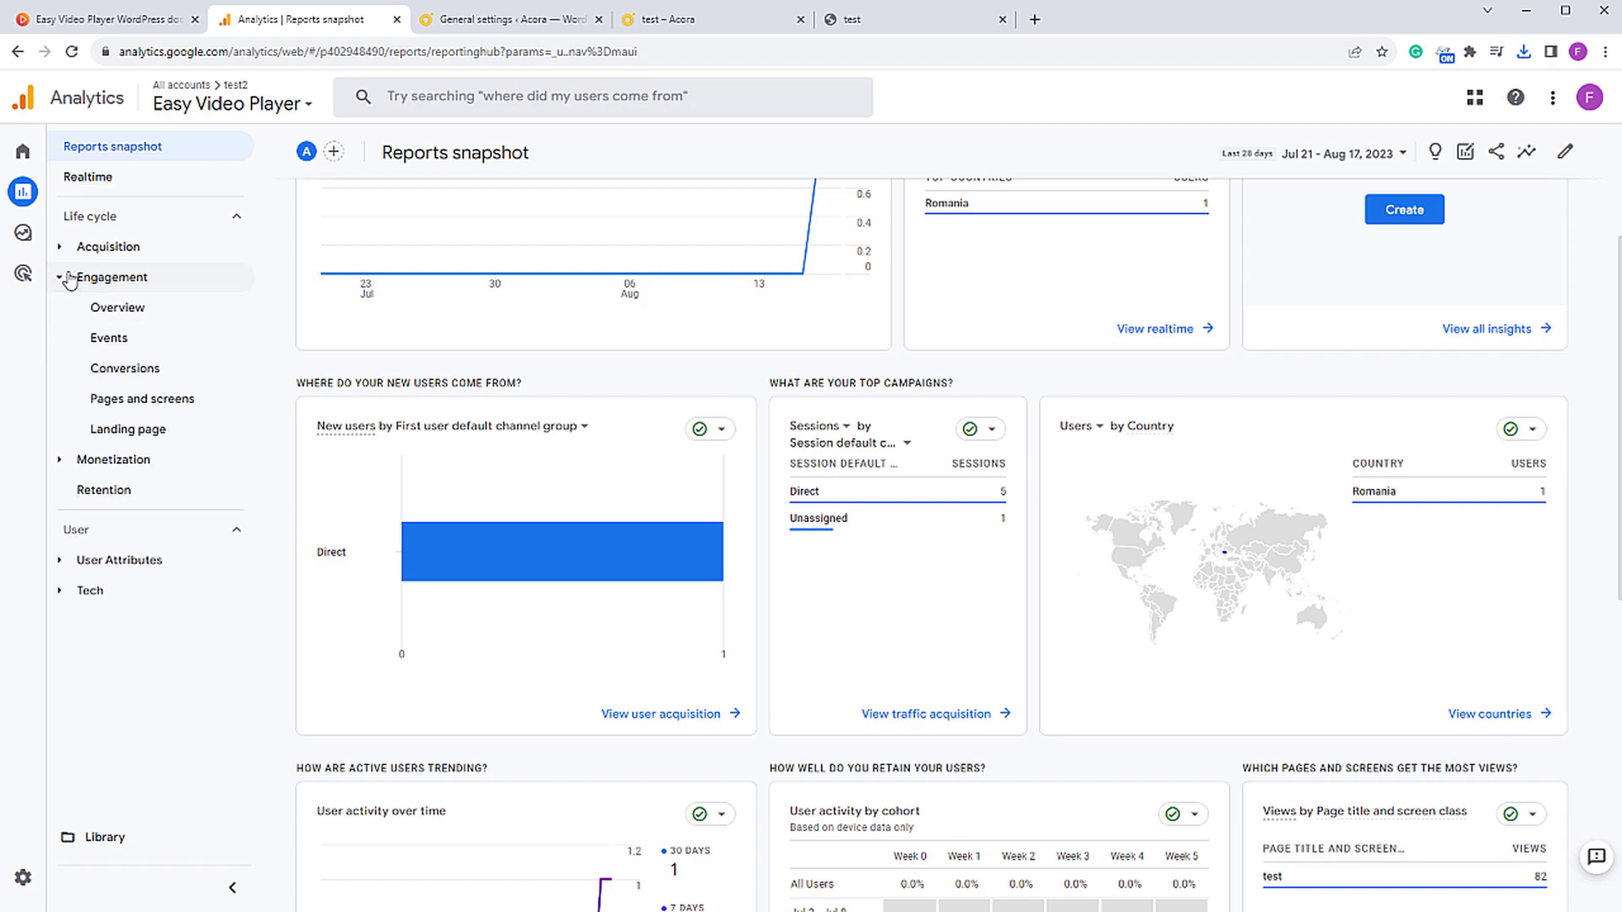
{"action": "left_click", "coordinate": [110, 340]}
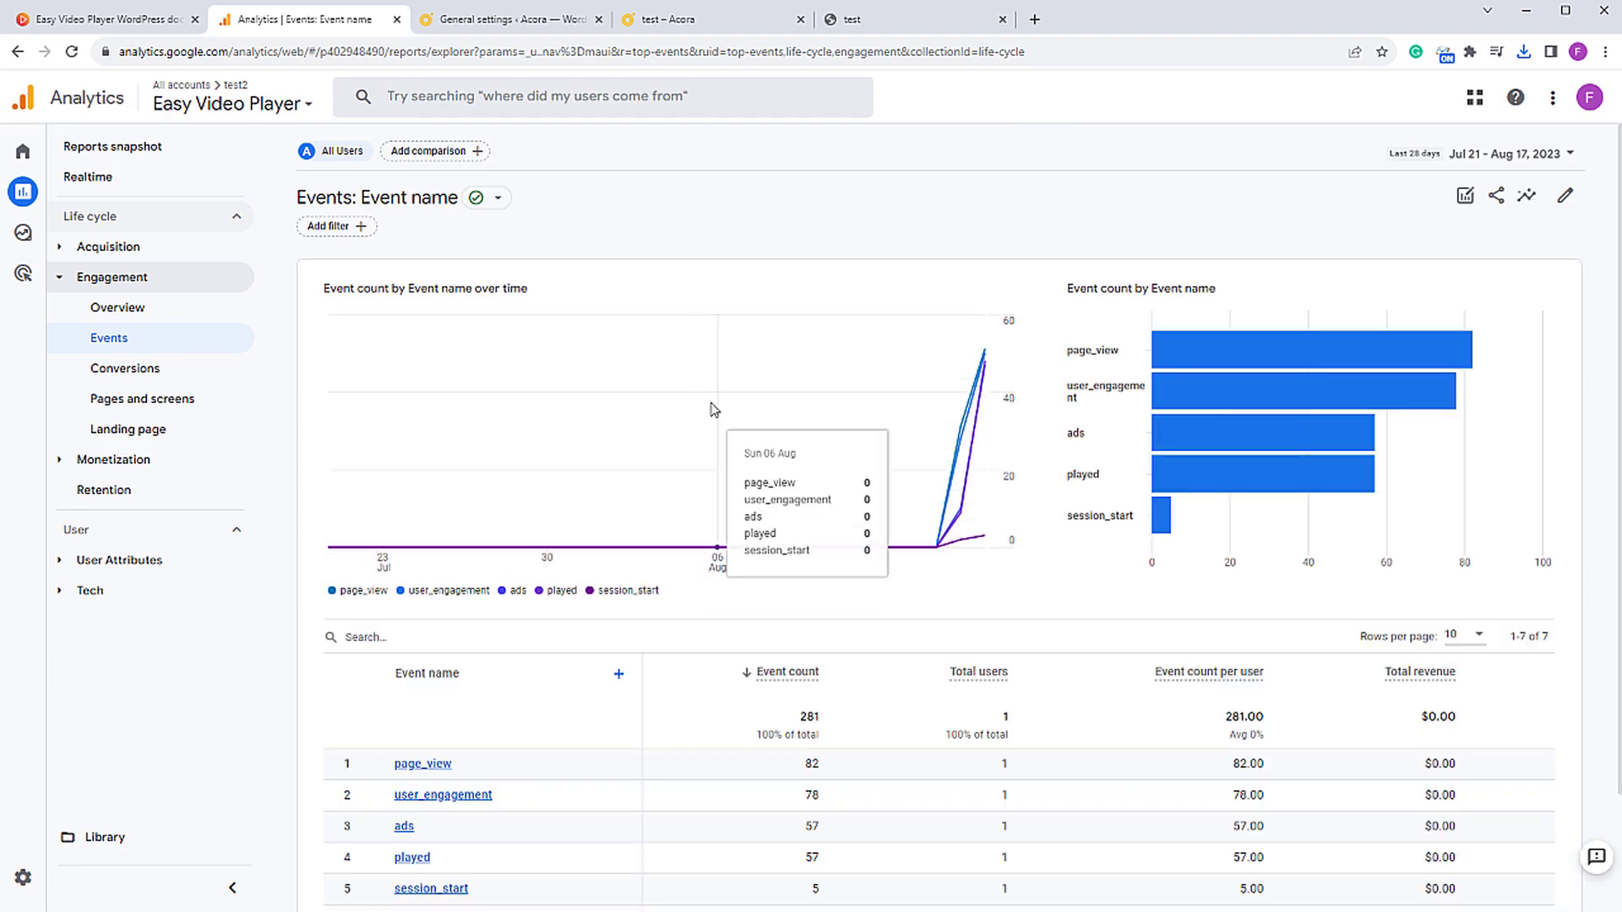
{"action": "scroll", "coordinate": [714, 591], "scroll_direction": "down", "scroll_amount": 2}
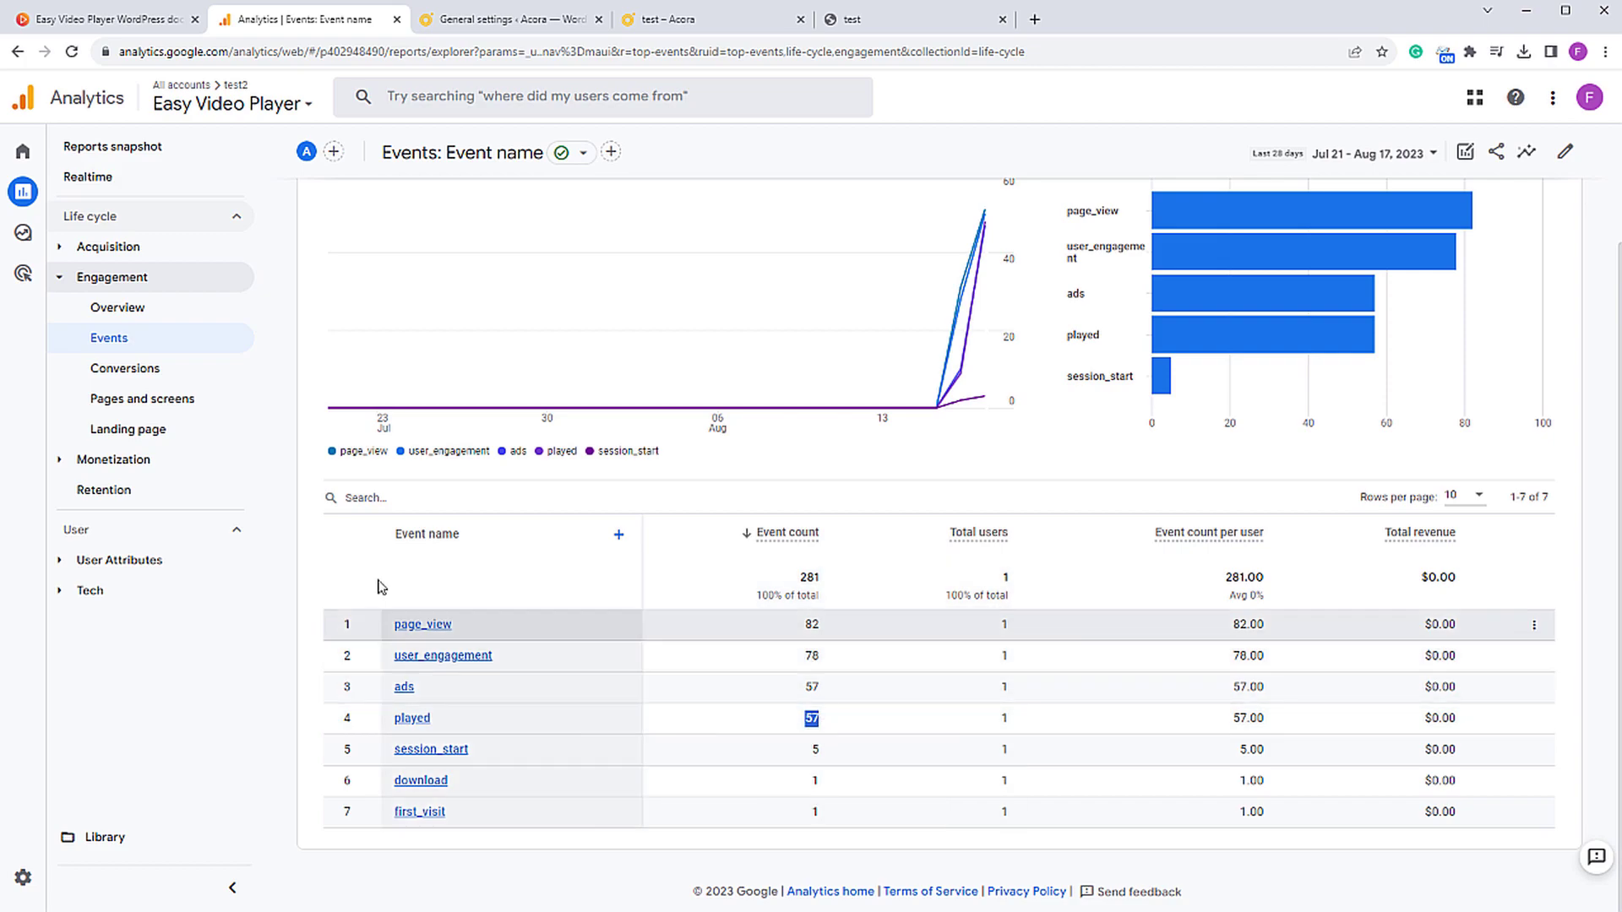
{"action": "scroll", "coordinate": [847, 688], "scroll_direction": "up", "scroll_amount": 3}
{"action": "scroll", "coordinate": [843, 681], "scroll_direction": "down", "scroll_amount": 2}
{"action": "scroll", "coordinate": [828, 674], "scroll_direction": "up", "scroll_amount": 2}
Step: Return to the Reports snapshot and look over its overview cards
{"action": "key", "text": "alt+Left"}
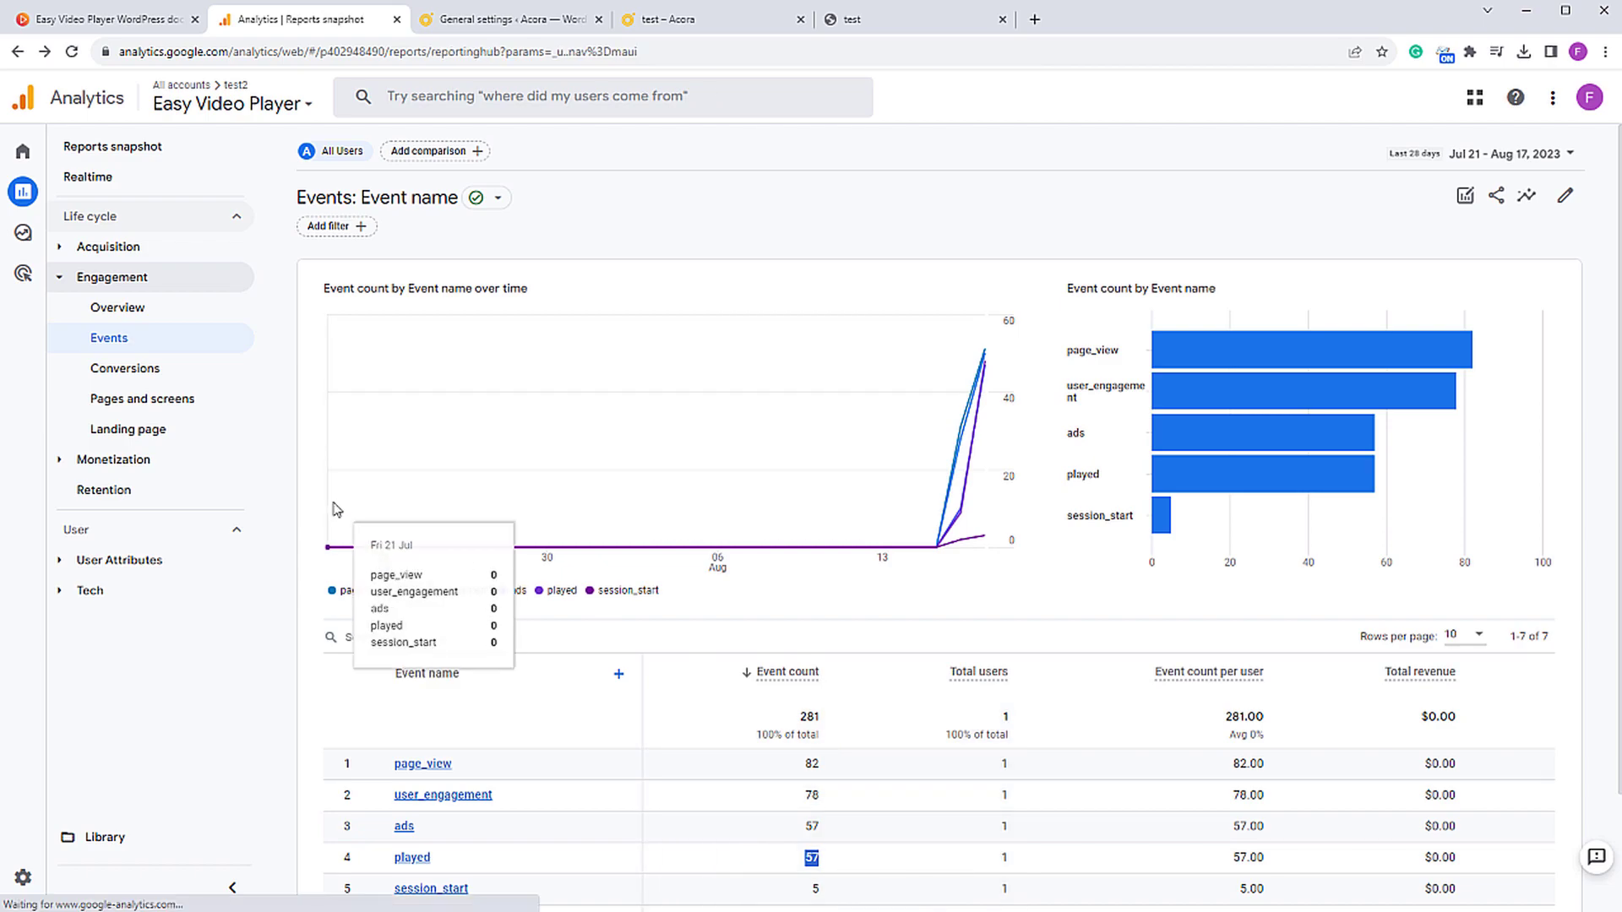
{"action": "scroll", "coordinate": [325, 505], "scroll_direction": "down", "scroll_amount": 8}
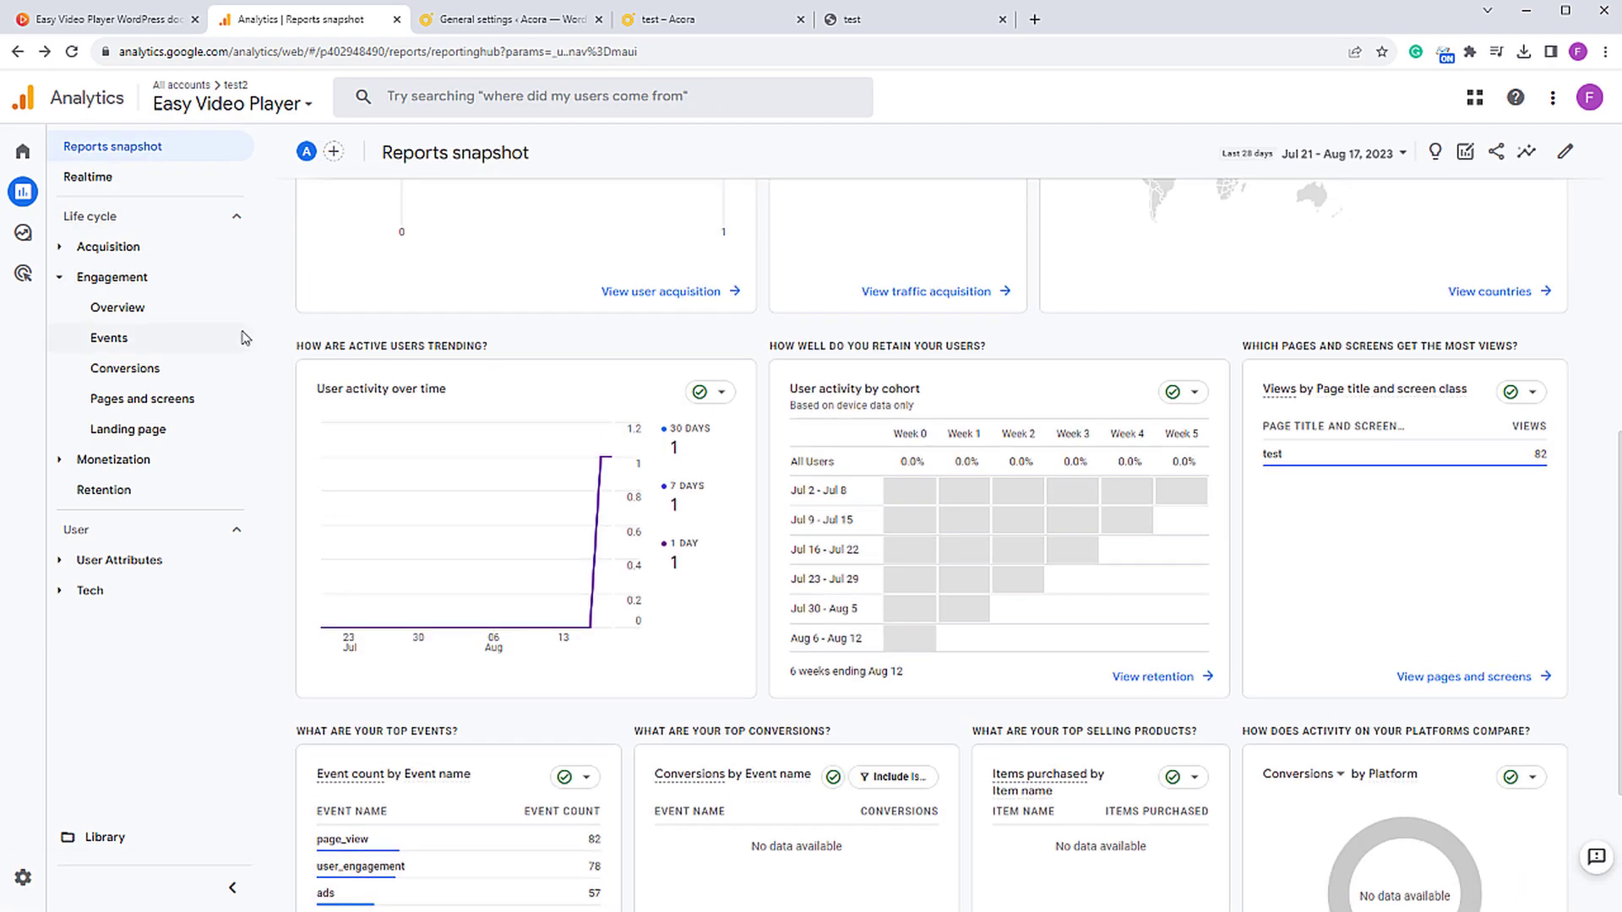
{"action": "scroll", "coordinate": [569, 634], "scroll_direction": "up", "scroll_amount": 8}
{"action": "scroll", "coordinate": [699, 546], "scroll_direction": "down", "scroll_amount": 11}
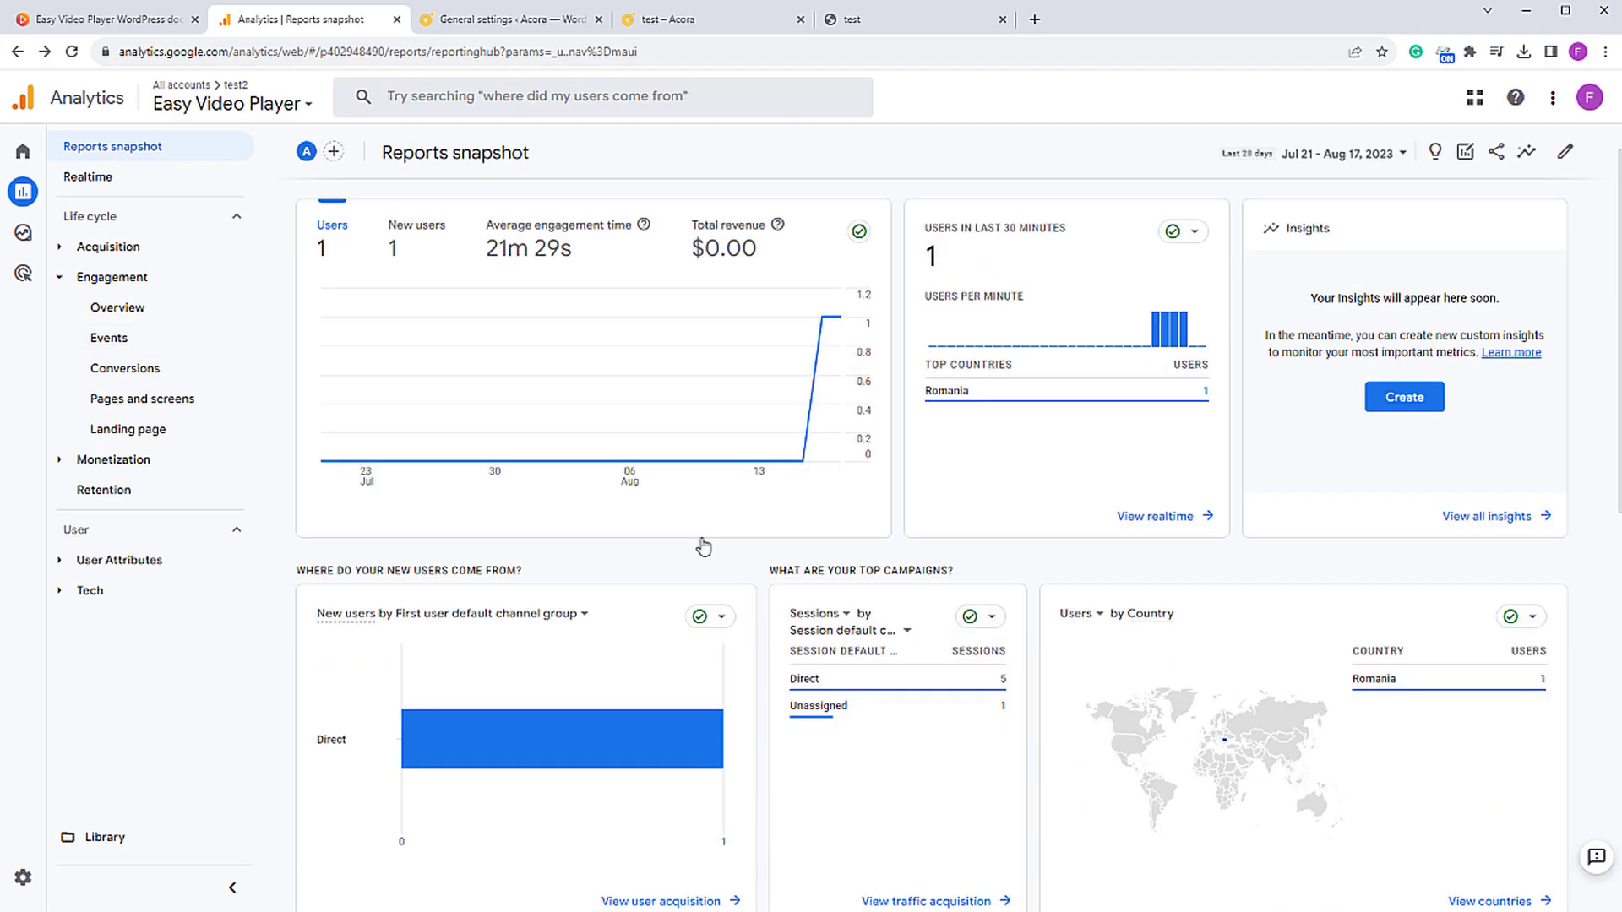
{"action": "scroll", "coordinate": [701, 544], "scroll_direction": "up", "scroll_amount": 10}
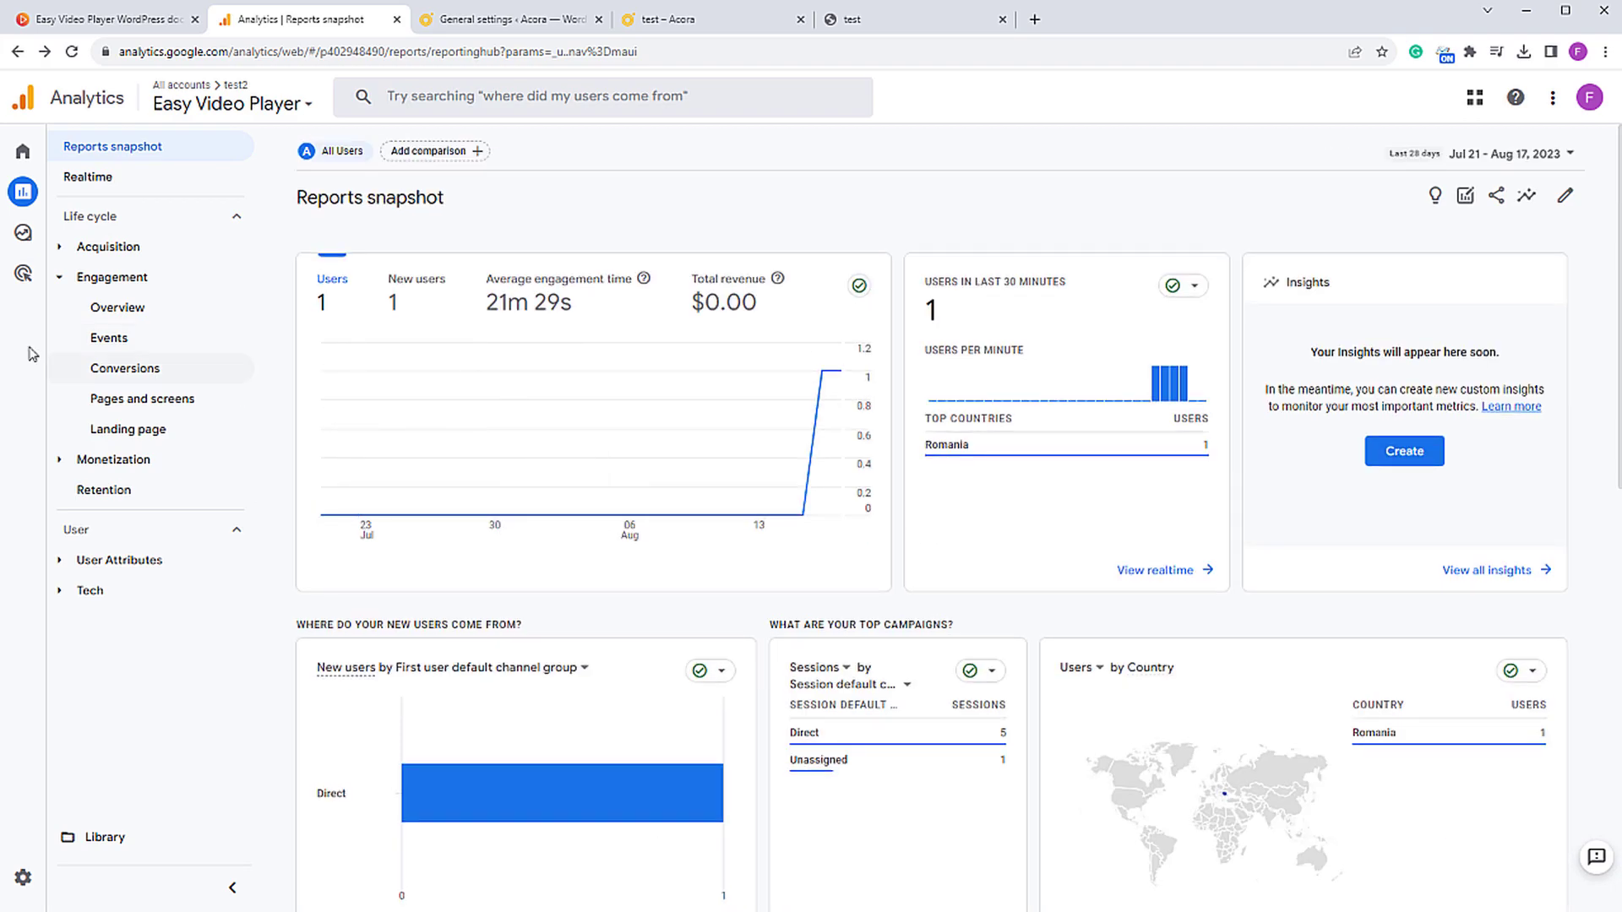
Step: Reopen the Engagement Events report and try to open the played event's details from its table
{"action": "left_click", "coordinate": [118, 342]}
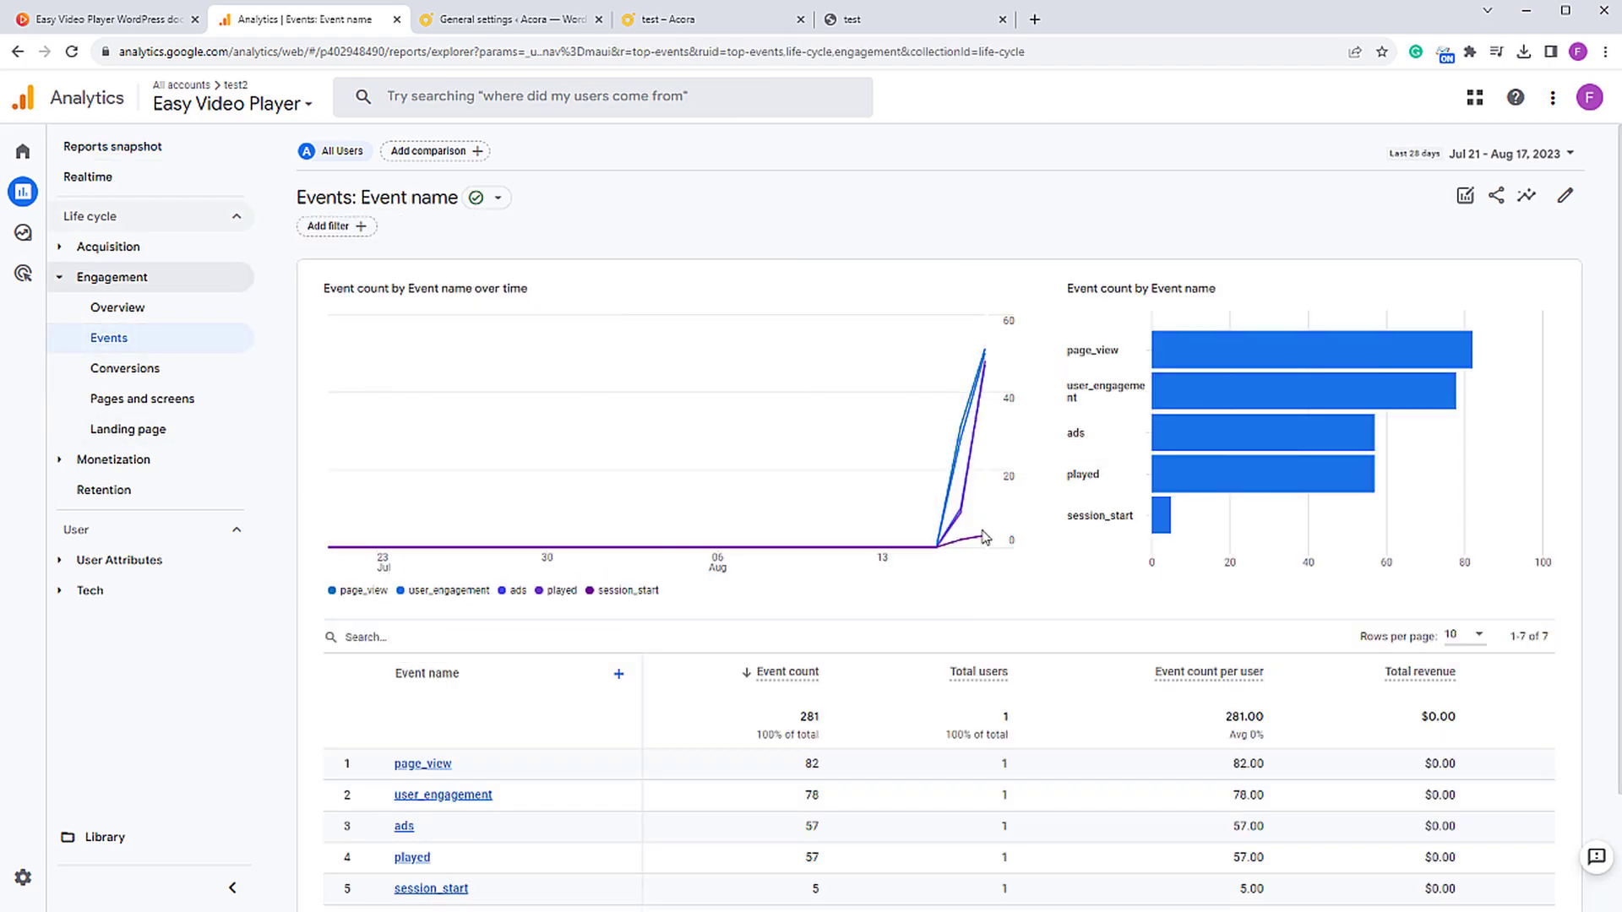
{"action": "scroll", "coordinate": [598, 420], "scroll_direction": "down", "scroll_amount": 2}
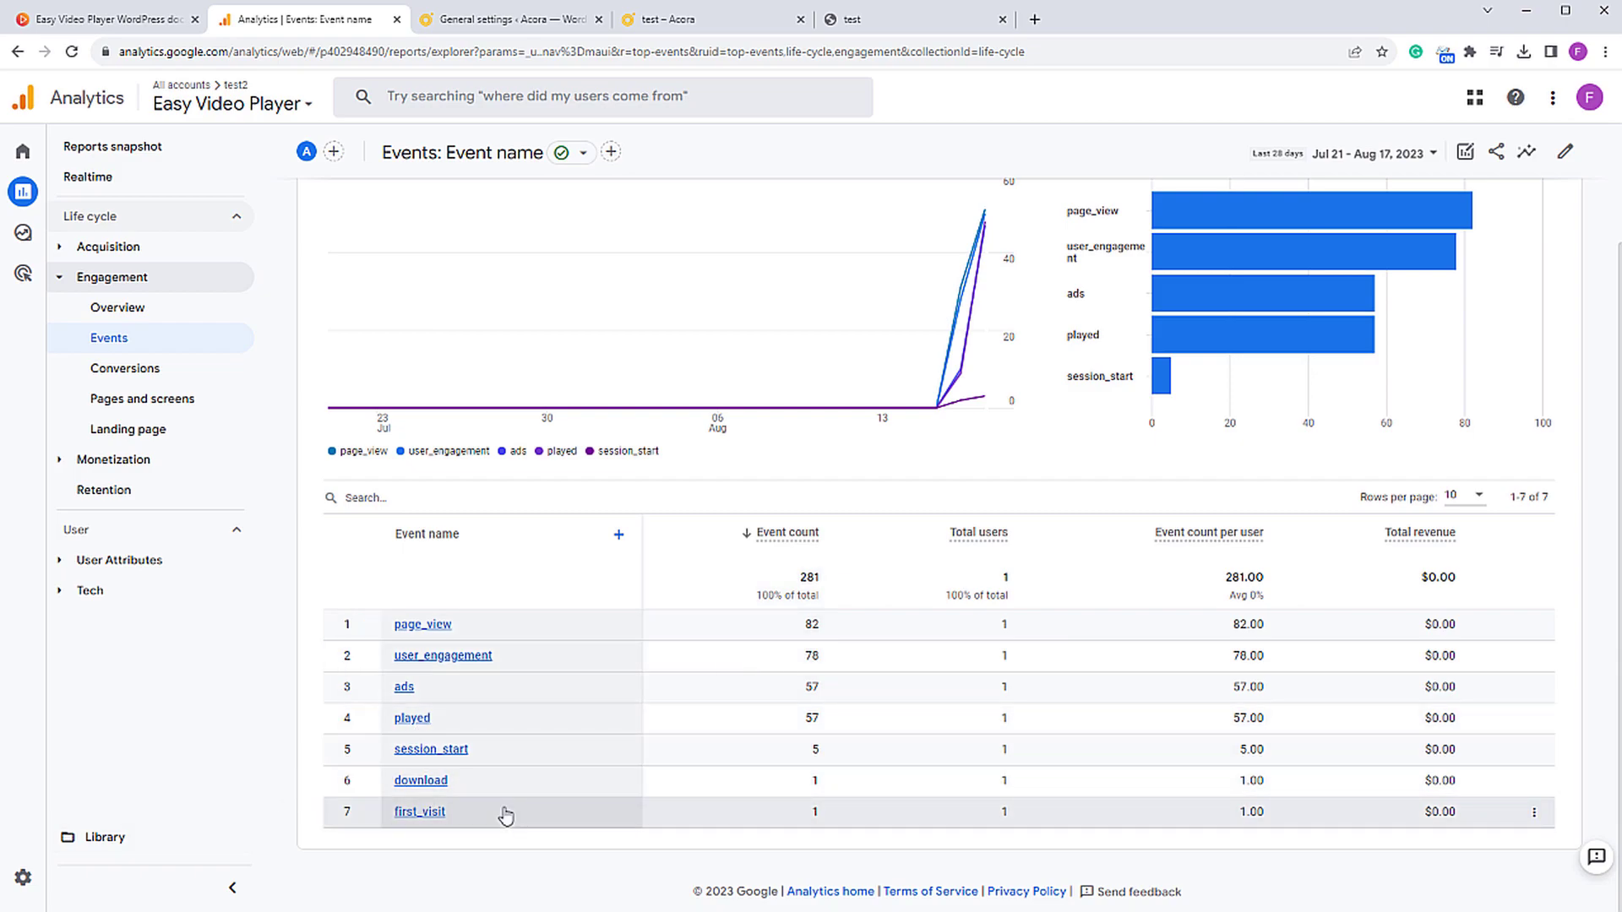
{"action": "left_click", "coordinate": [414, 719]}
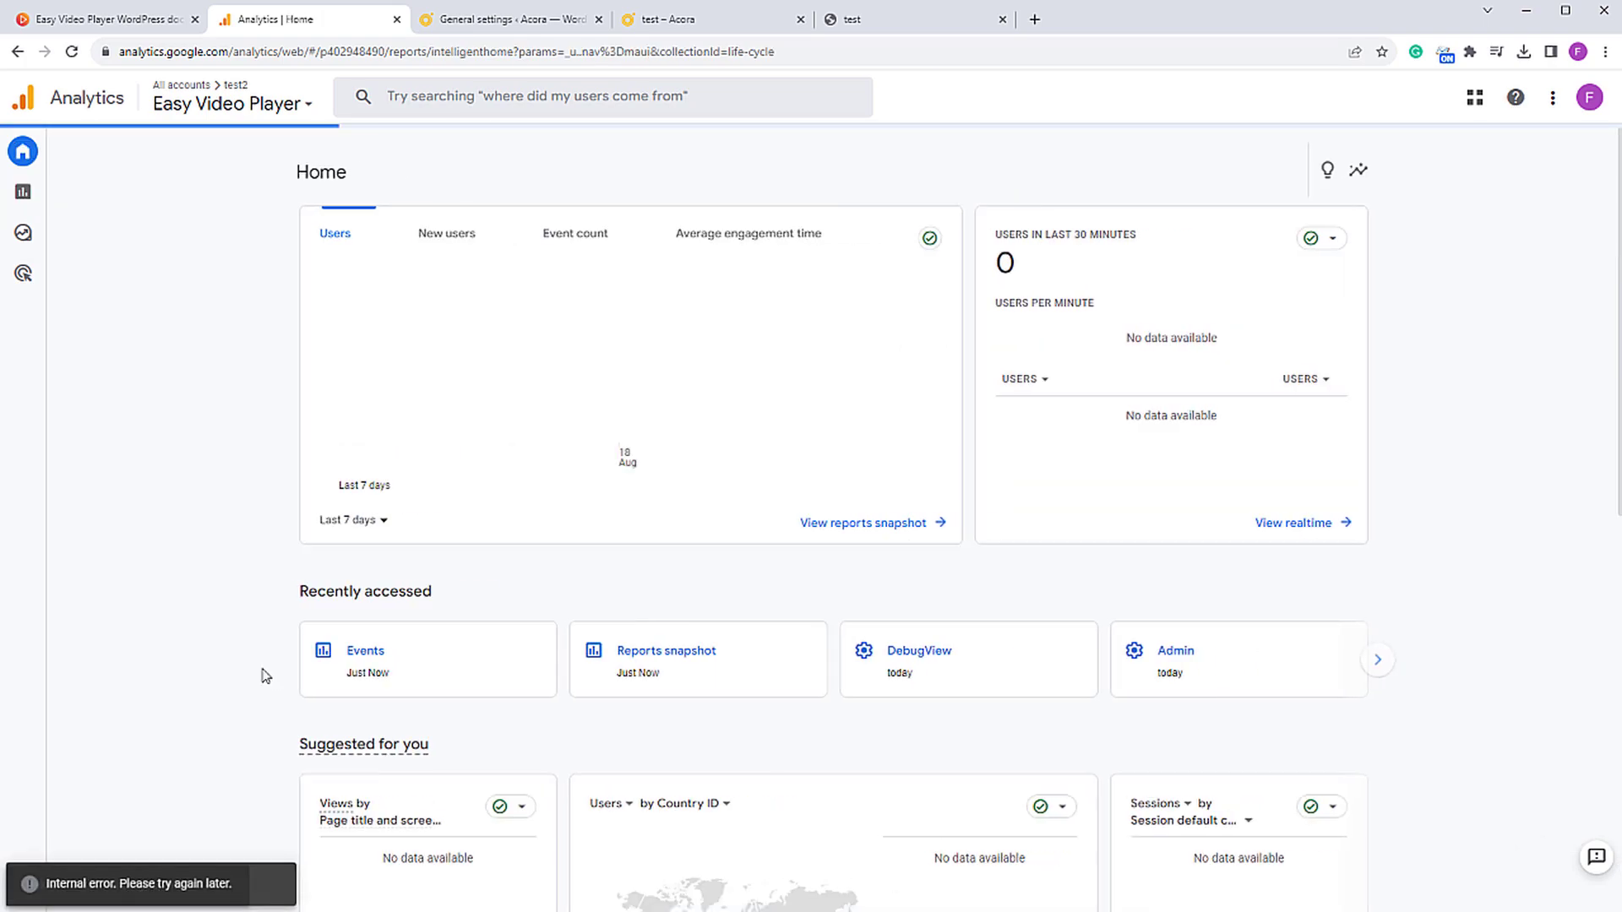
Step: Look through the Analytics Home page, including the suggested cards and the users by country map
{"action": "scroll", "coordinate": [222, 581], "scroll_direction": "down", "scroll_amount": 3}
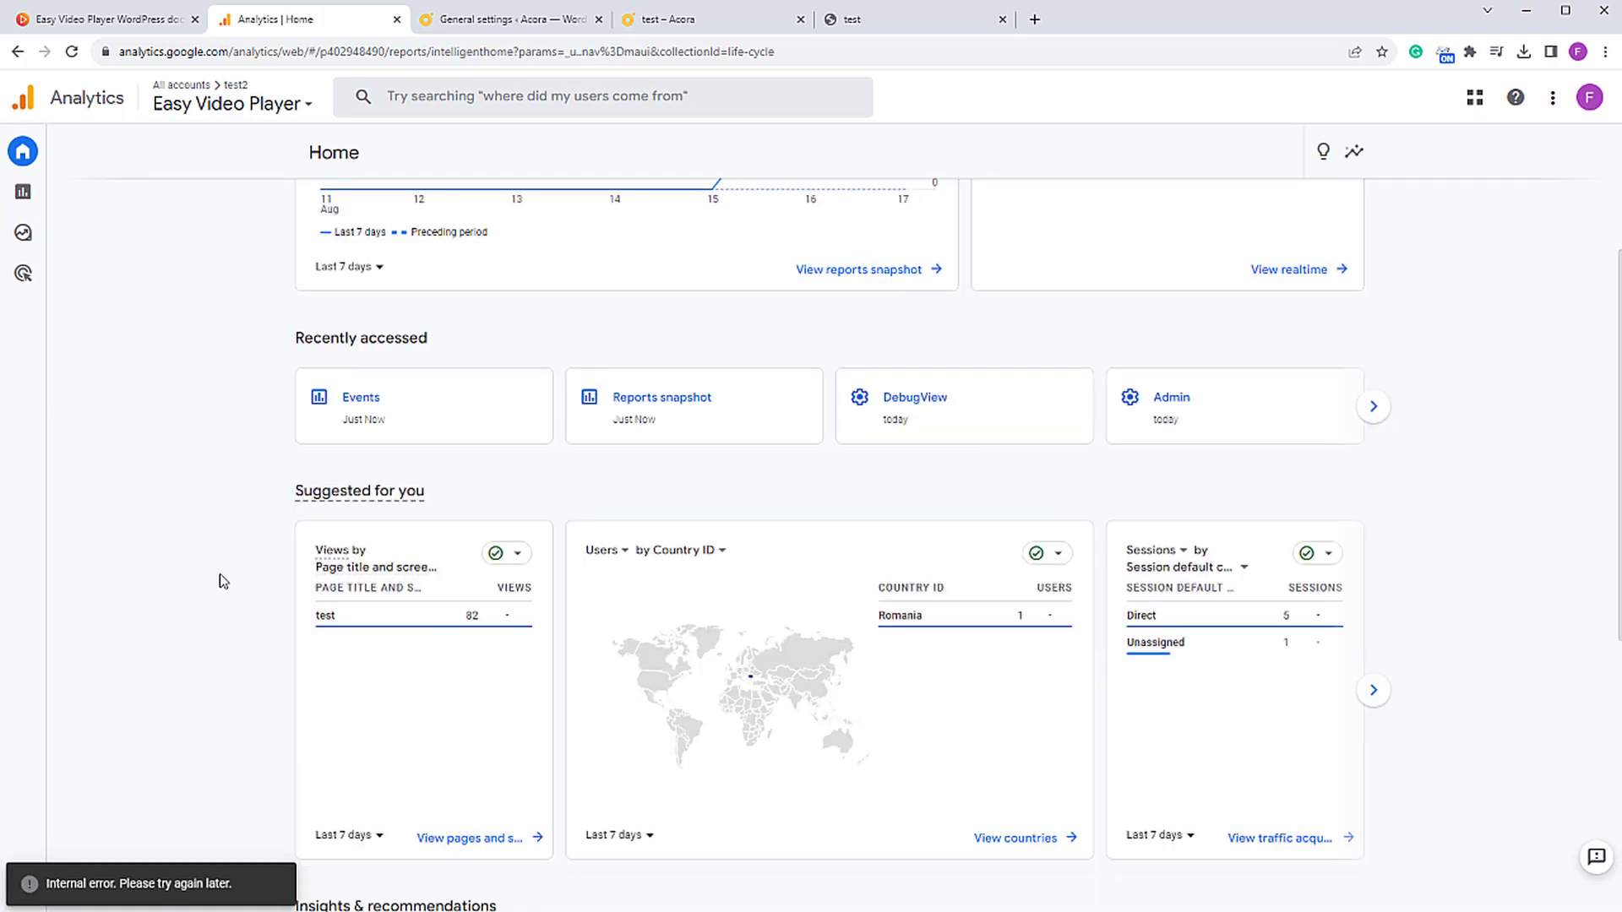
{"action": "scroll", "coordinate": [216, 475], "scroll_direction": "down", "scroll_amount": 1}
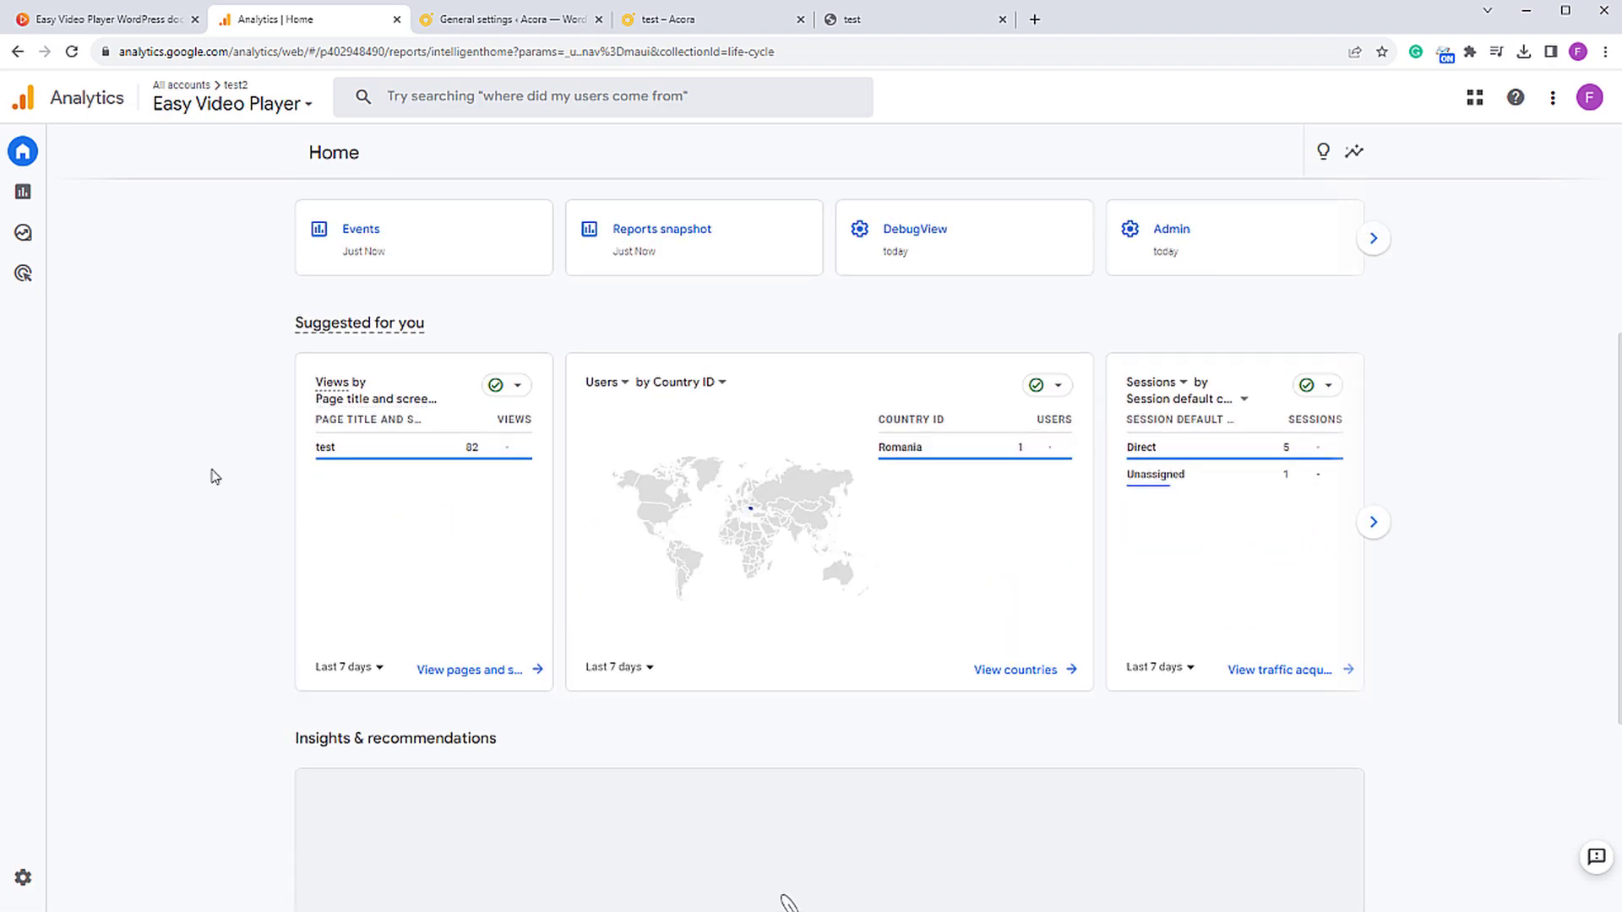
{"action": "mouse_move", "coordinate": [752, 596]}
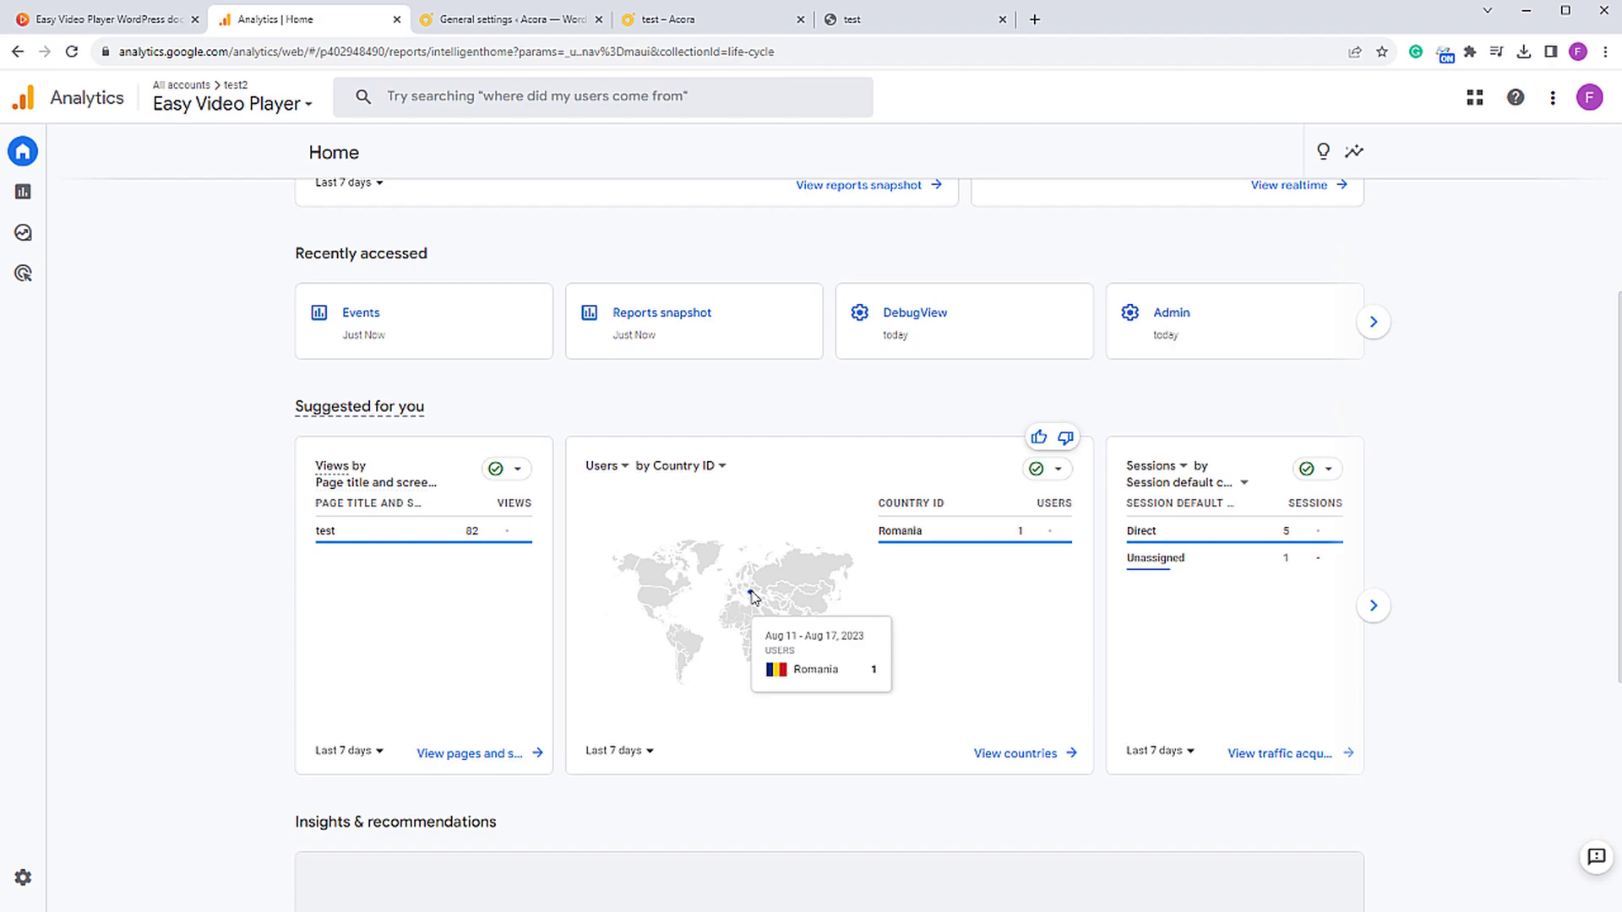
{"action": "scroll", "coordinate": [752, 596], "scroll_direction": "down", "scroll_amount": 5}
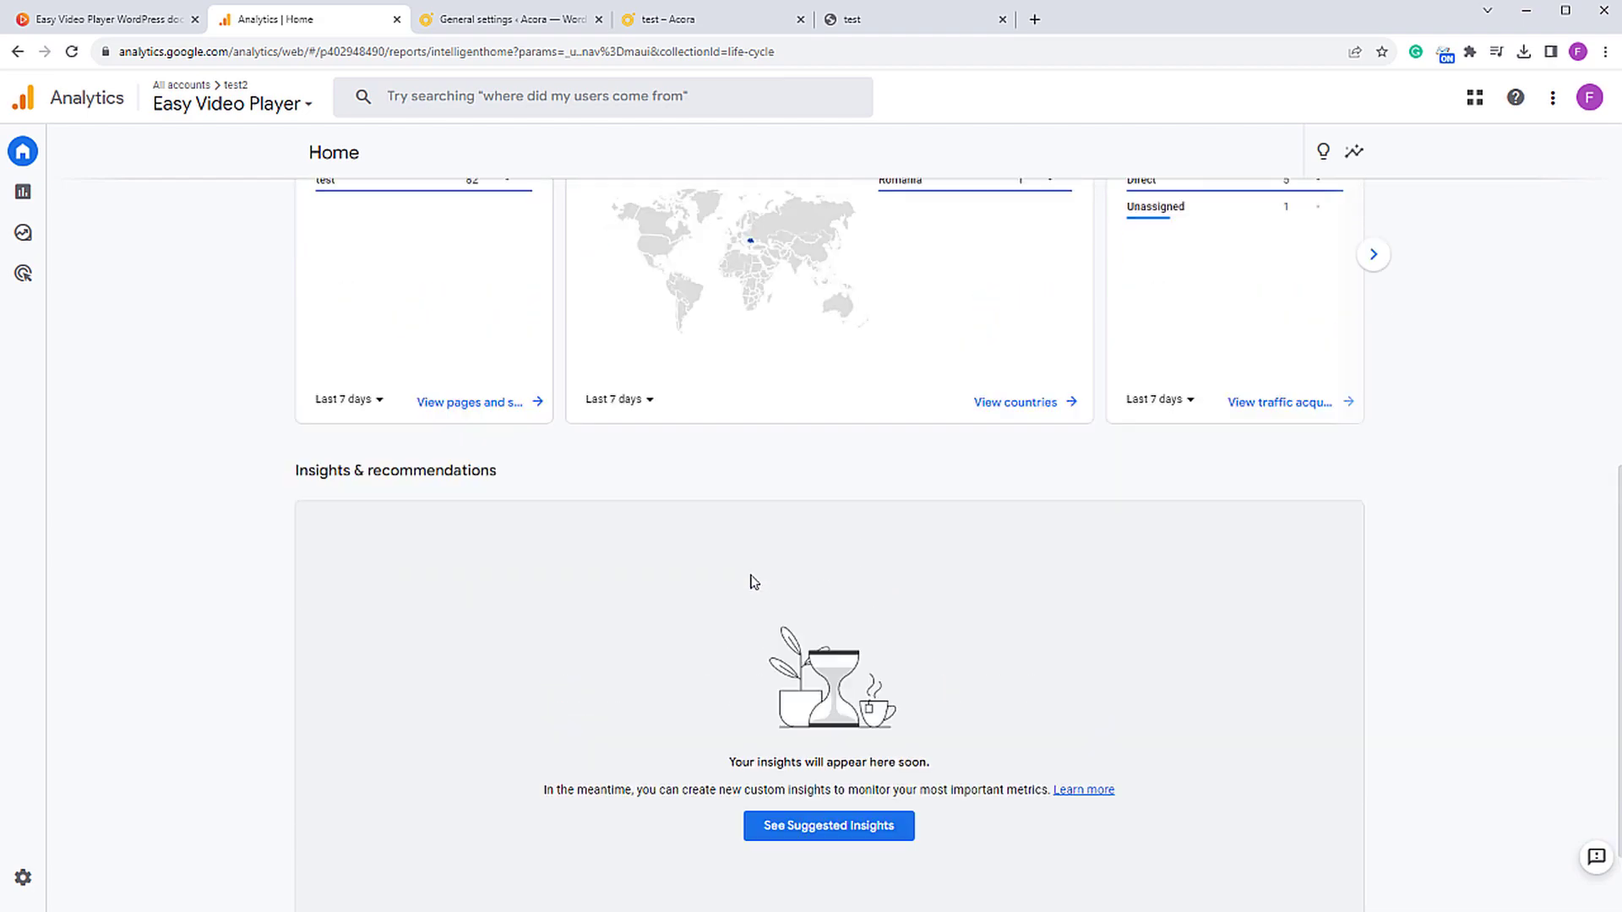
{"action": "scroll", "coordinate": [752, 596], "scroll_direction": "up", "scroll_amount": 3}
{"action": "scroll", "coordinate": [765, 640], "scroll_direction": "up", "scroll_amount": 6}
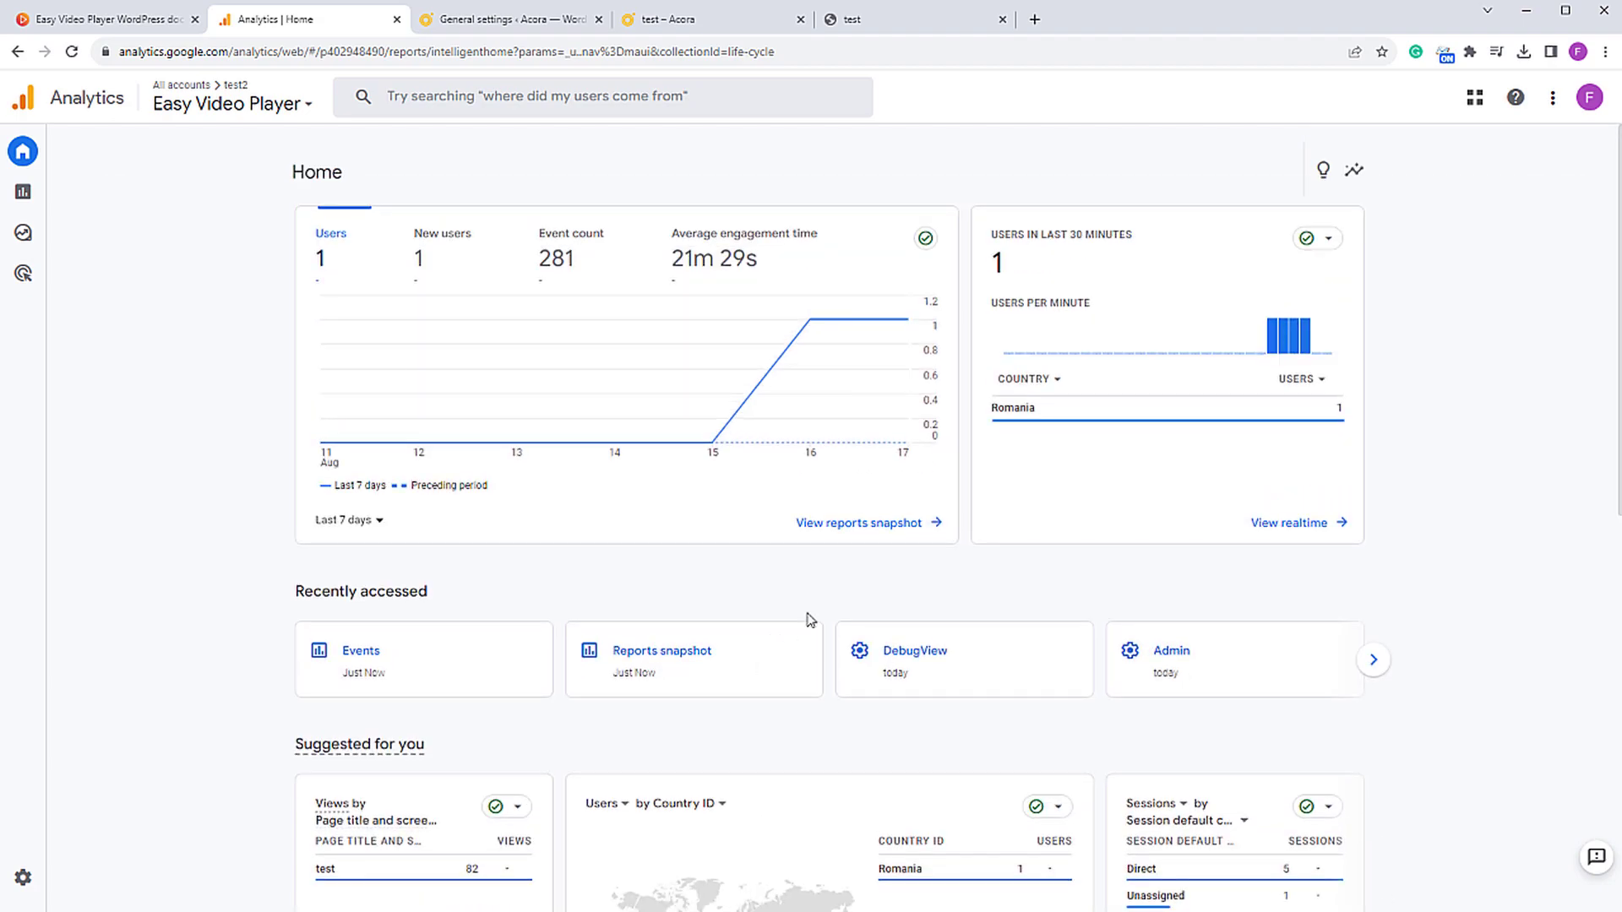
{"action": "scroll", "coordinate": [809, 619], "scroll_direction": "down", "scroll_amount": 5}
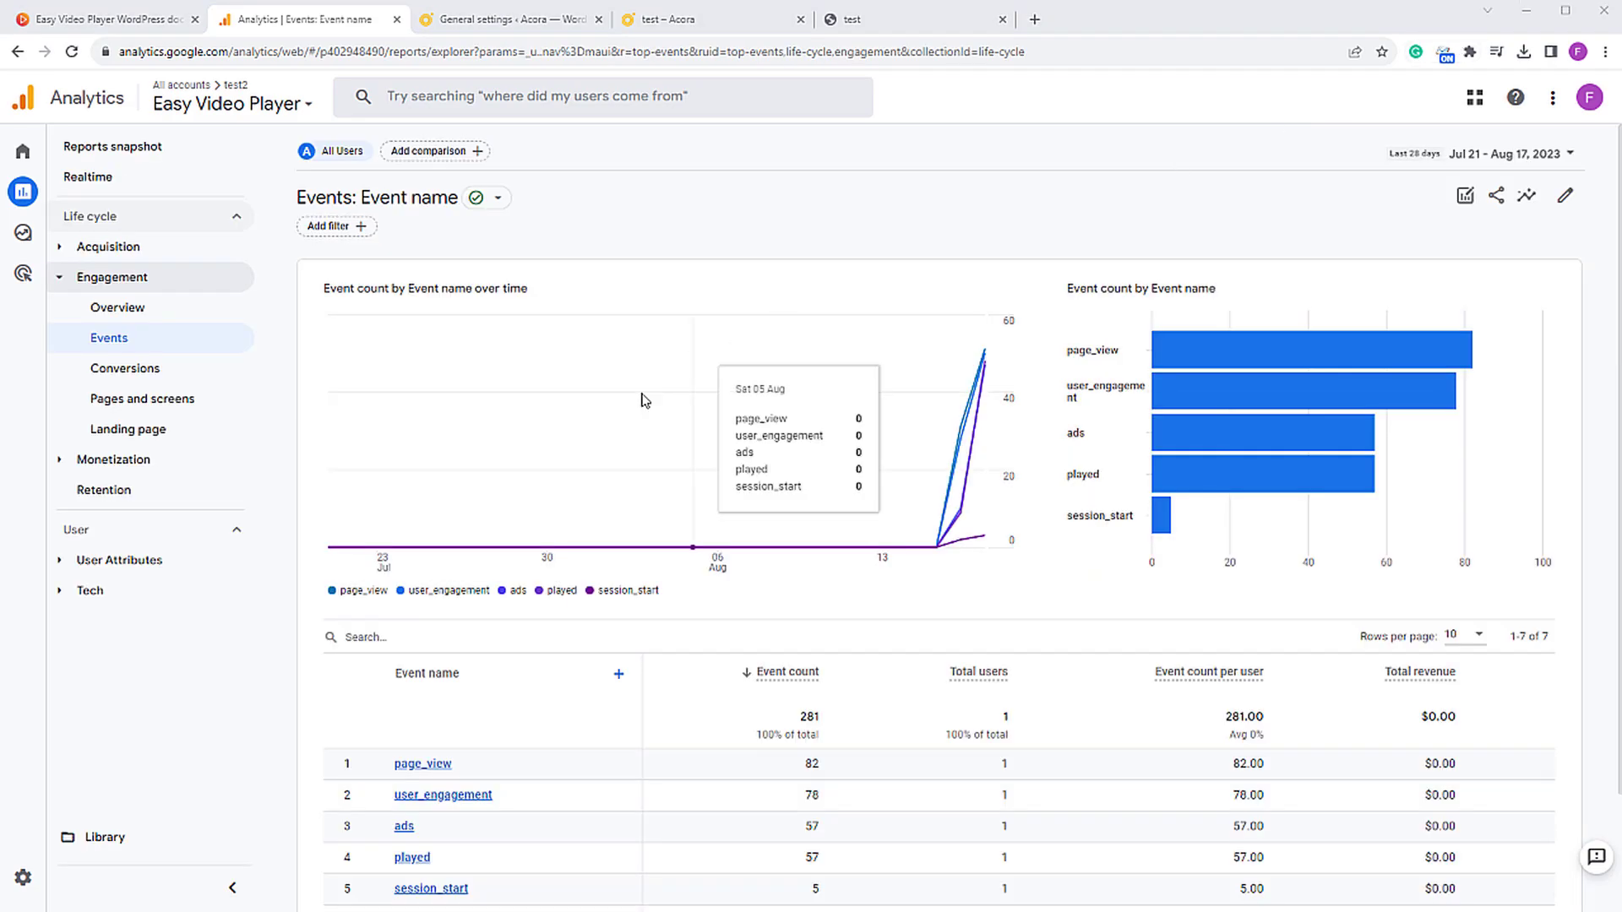
Step: Open the played event's detail report from the Events table and review its overall and country event counts
{"action": "left_click", "coordinate": [412, 859]}
{"action": "scroll", "coordinate": [637, 659], "scroll_direction": "down", "scroll_amount": 4}
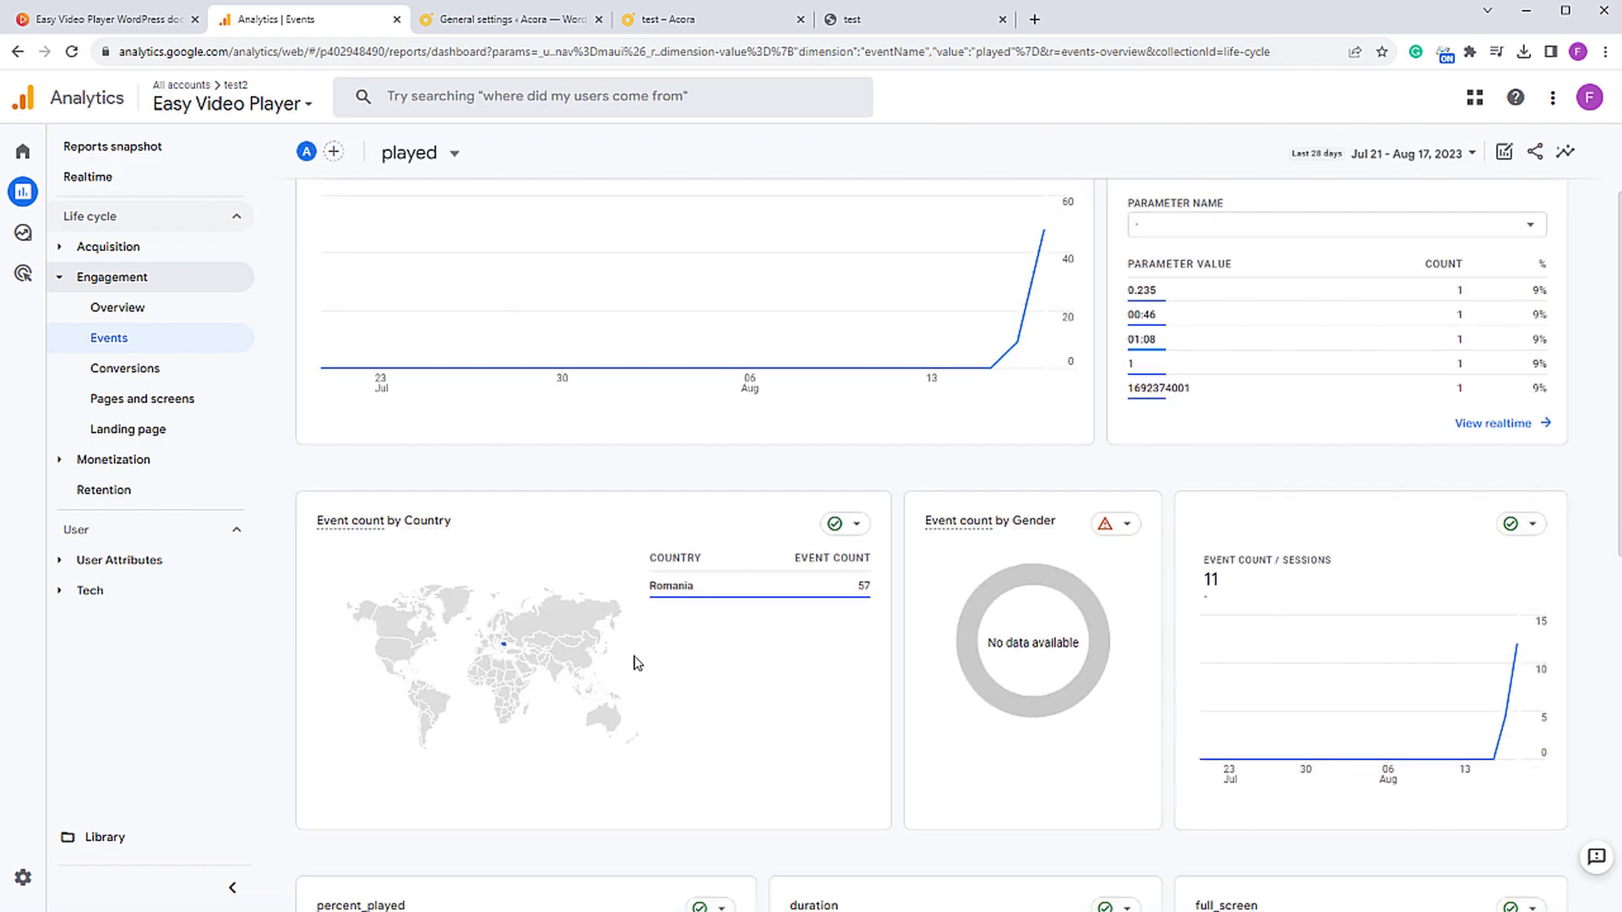
{"action": "scroll", "coordinate": [637, 663], "scroll_direction": "down", "scroll_amount": 8}
{"action": "scroll", "coordinate": [1329, 804], "scroll_direction": "up", "scroll_amount": 5}
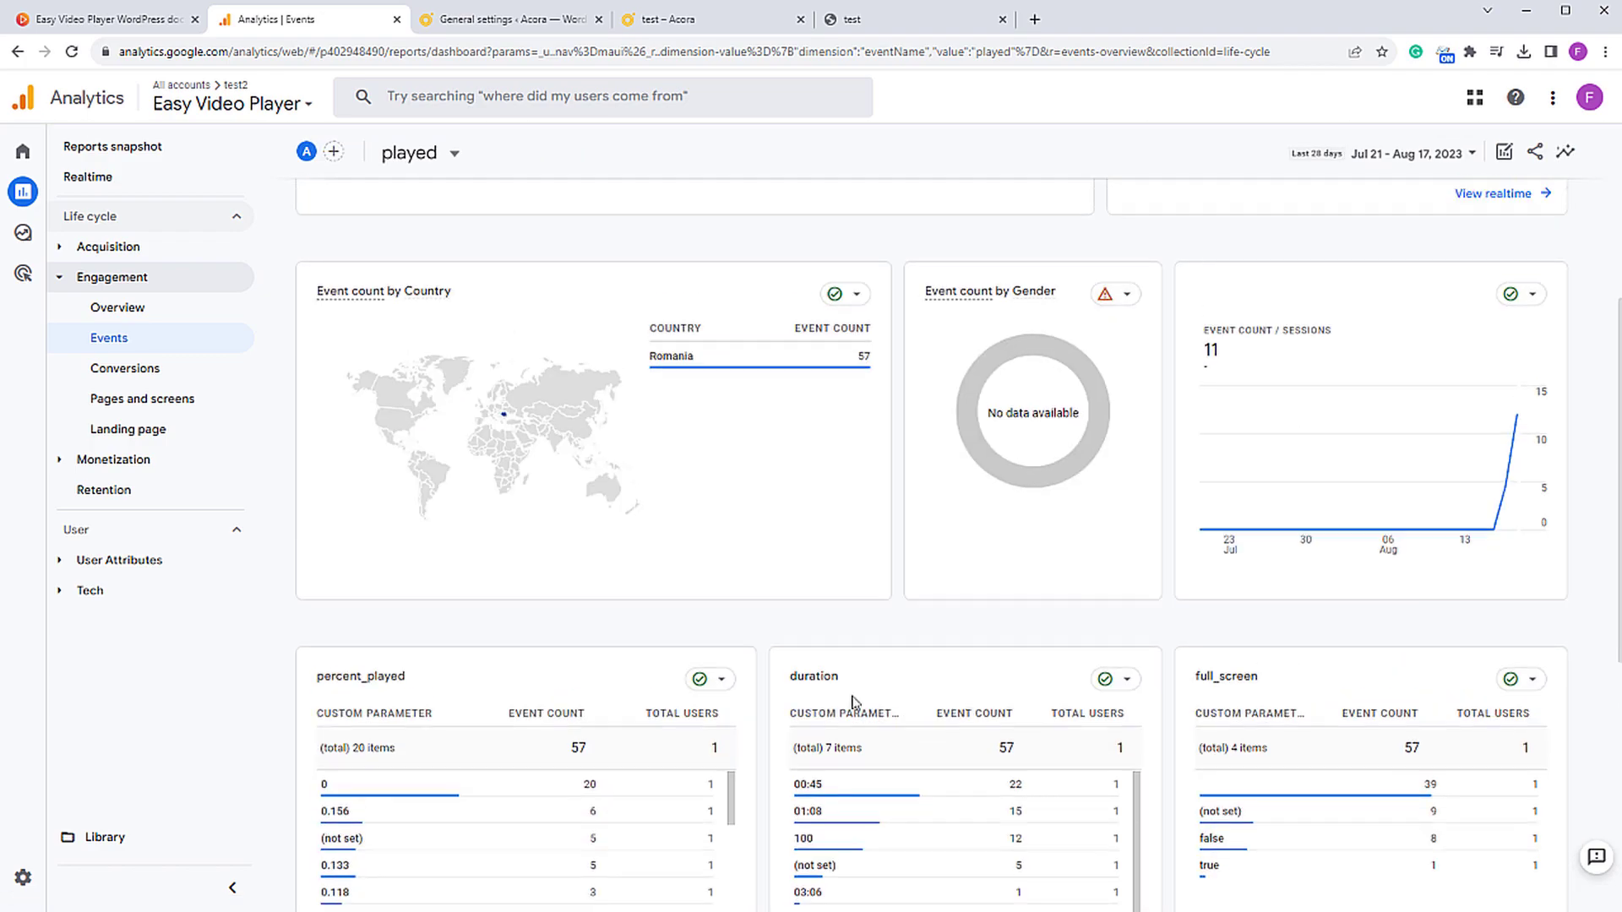
{"action": "scroll", "coordinate": [906, 704], "scroll_direction": "up", "scroll_amount": 5}
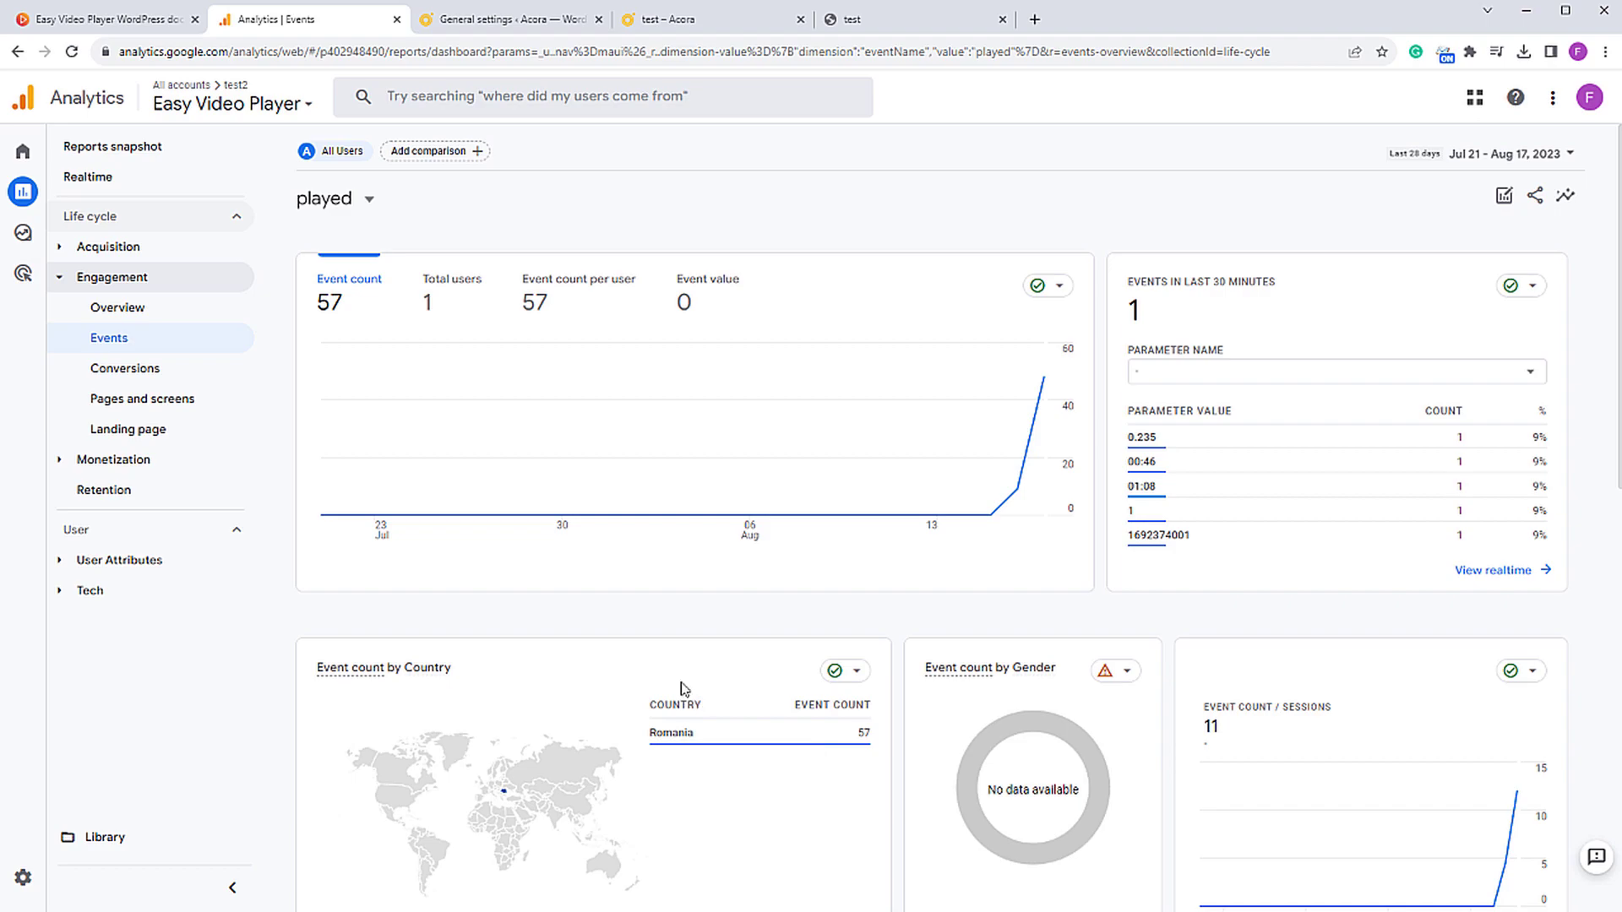
Step: Examine the played event's percent_played, duration, full_screen, video_url and stopped_at_time cards
{"action": "scroll", "coordinate": [684, 693], "scroll_direction": "down", "scroll_amount": 4}
{"action": "scroll", "coordinate": [546, 530], "scroll_direction": "down", "scroll_amount": 2}
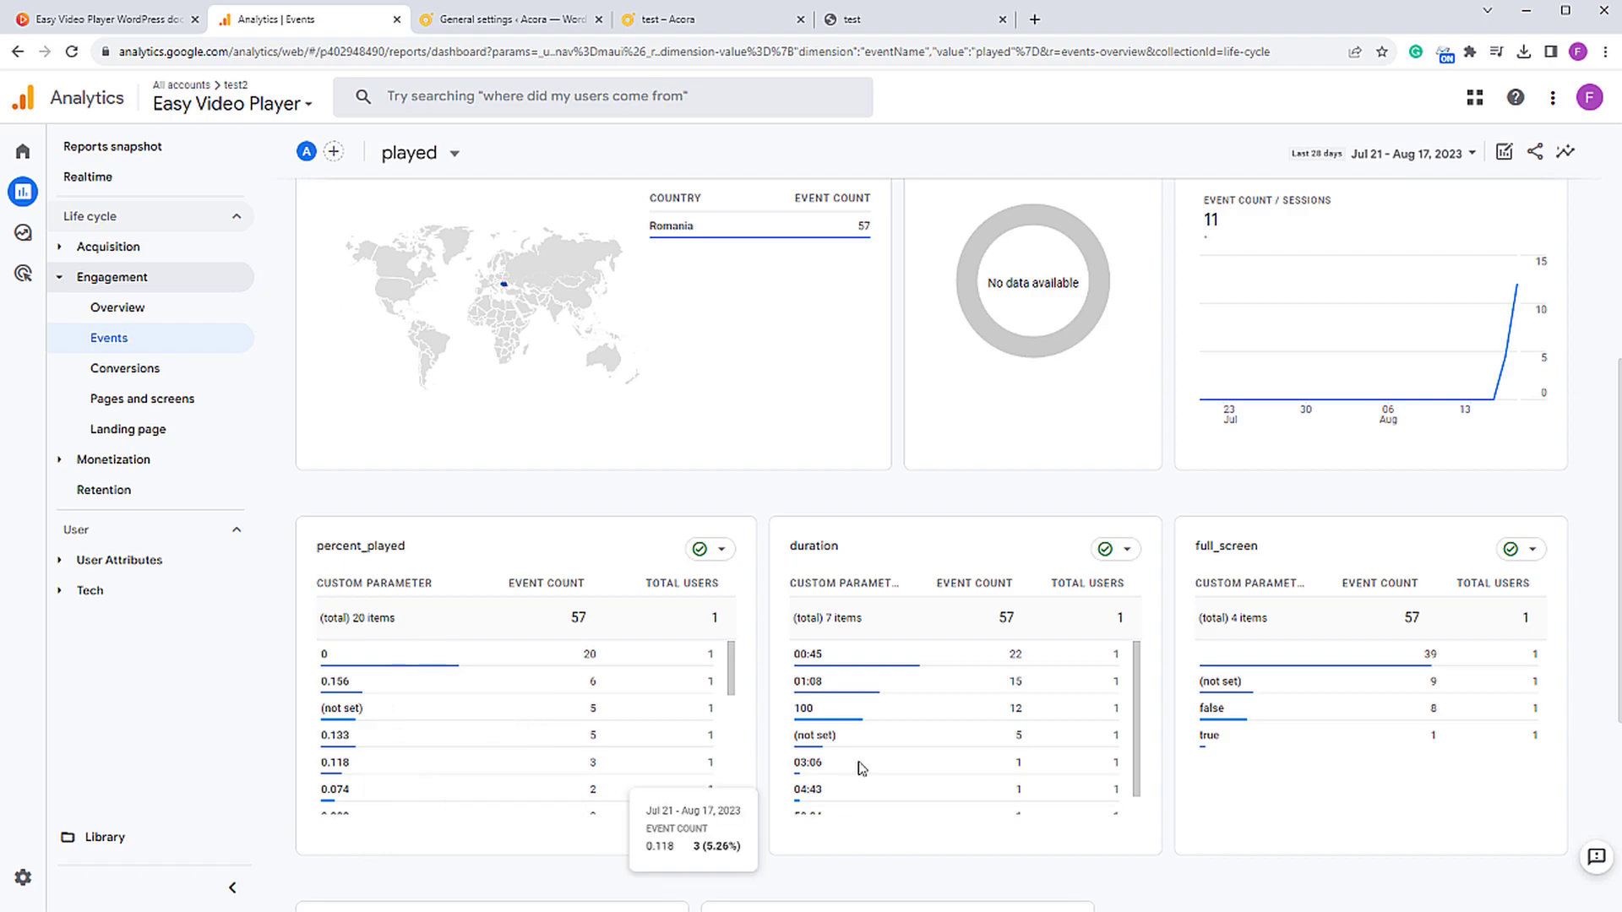
{"action": "scroll", "coordinate": [889, 699], "scroll_direction": "down", "scroll_amount": 1}
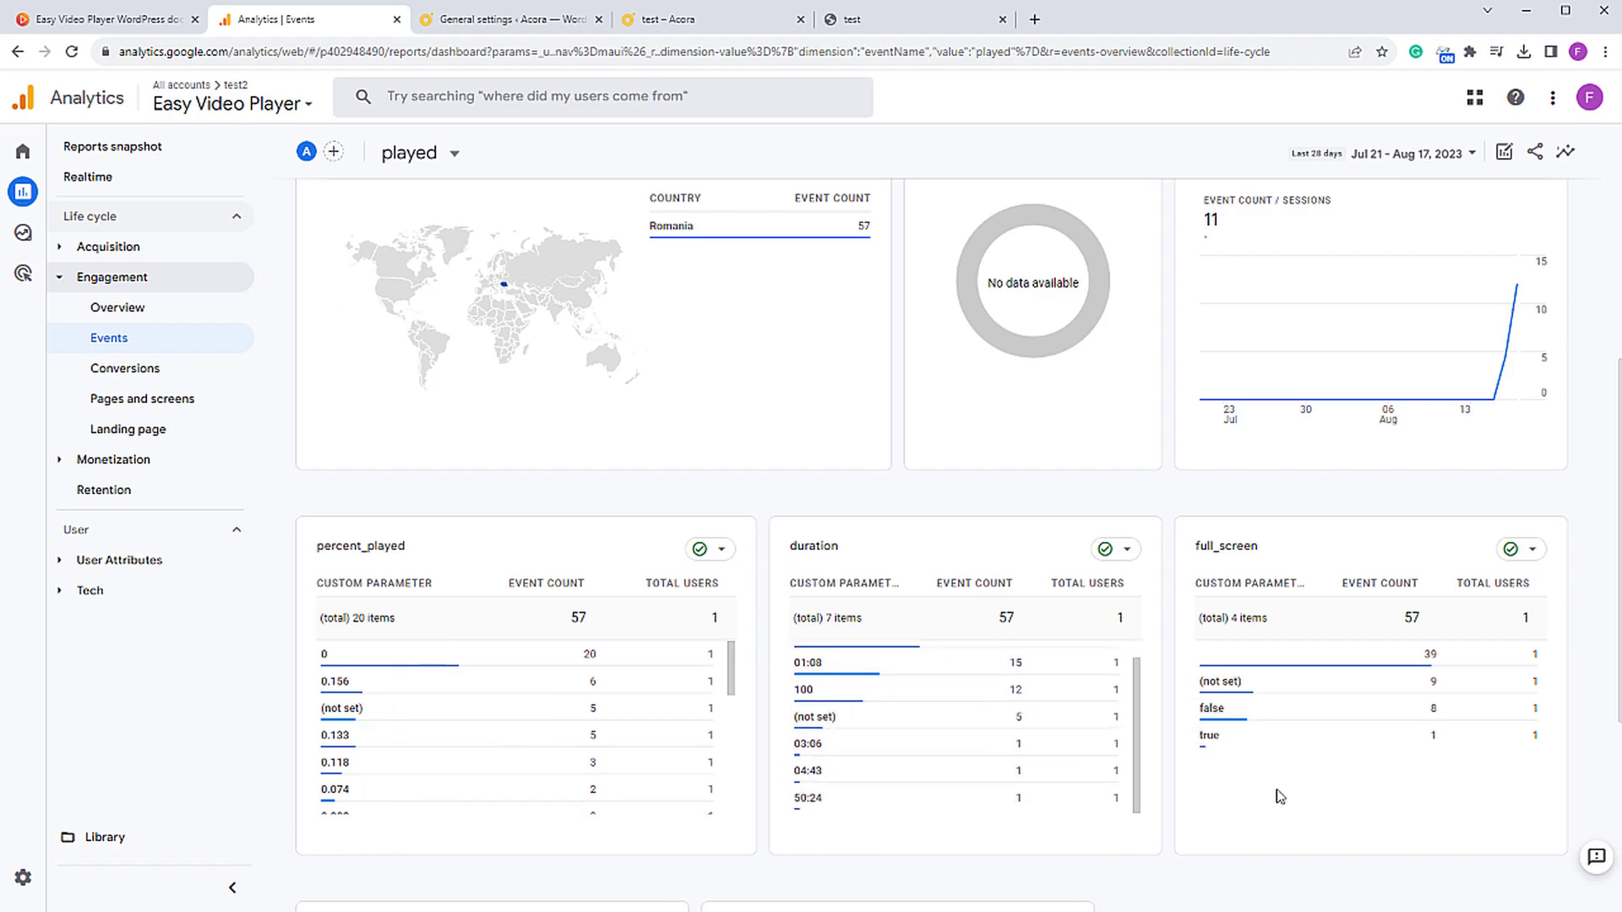
{"action": "scroll", "coordinate": [1272, 760], "scroll_direction": "down", "scroll_amount": 1}
{"action": "scroll", "coordinate": [1217, 652], "scroll_direction": "up", "scroll_amount": 3}
{"action": "scroll", "coordinate": [971, 700], "scroll_direction": "down", "scroll_amount": 7}
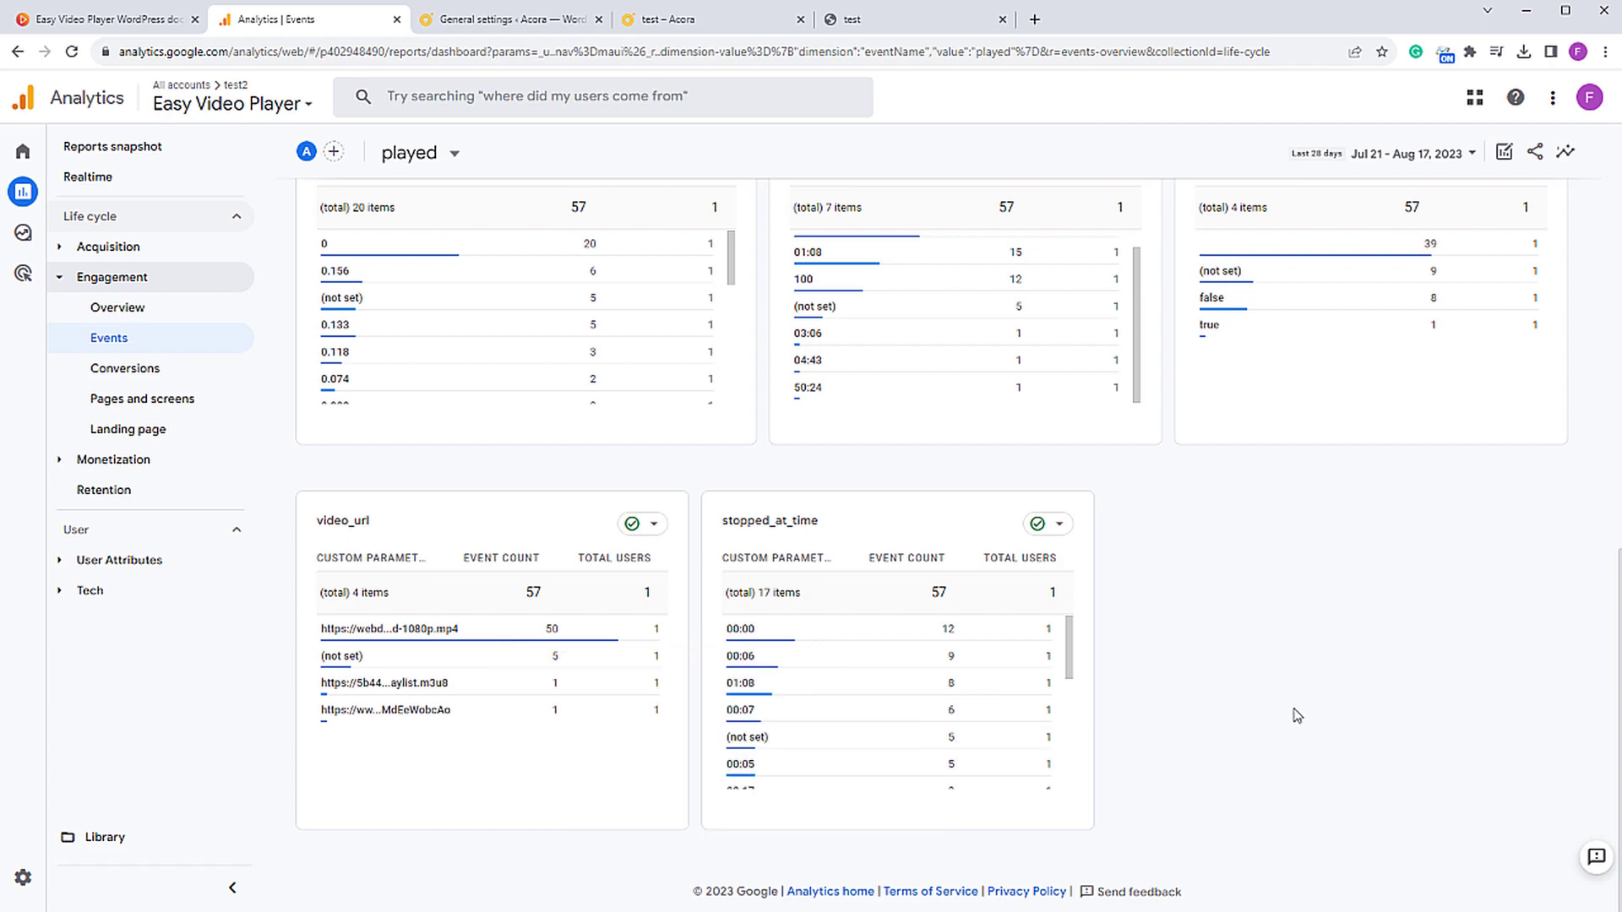
{"action": "scroll", "coordinate": [1195, 648], "scroll_direction": "up", "scroll_amount": 2}
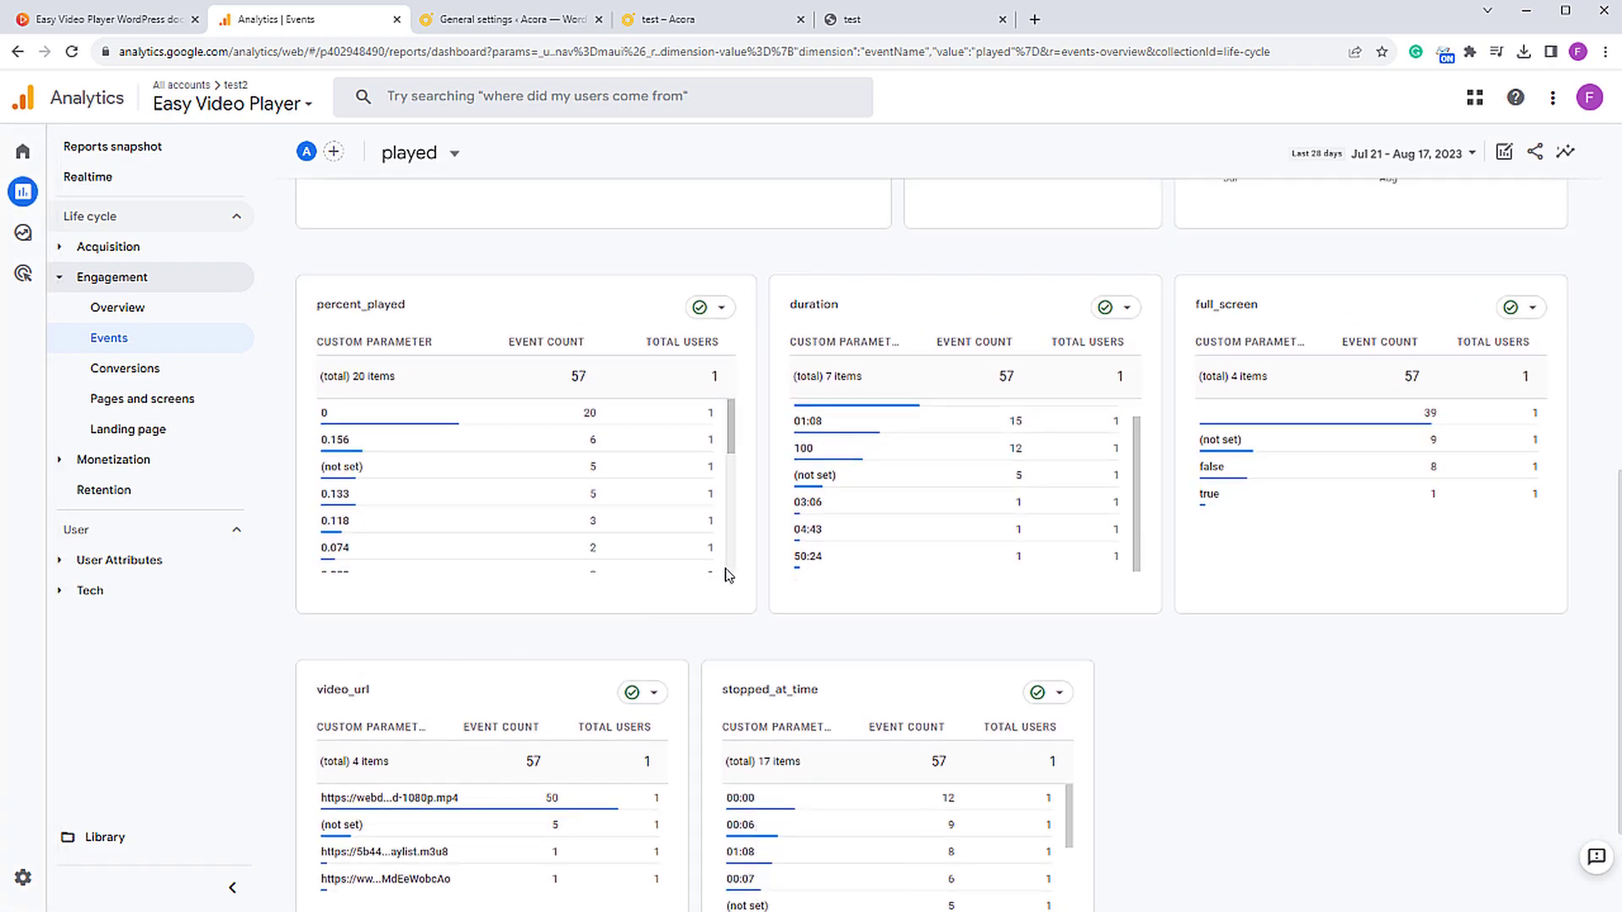
Step: Review the played event report's percent_played, duration and full_screen cards, the country map, and the video_url and stopped_at_time cards
{"action": "mouse_move", "coordinate": [733, 438]}
{"action": "left_mouse_down"}
{"action": "mouse_move", "coordinate": [736, 578]}
{"action": "mouse_move", "coordinate": [732, 407]}
{"action": "left_mouse_up"}
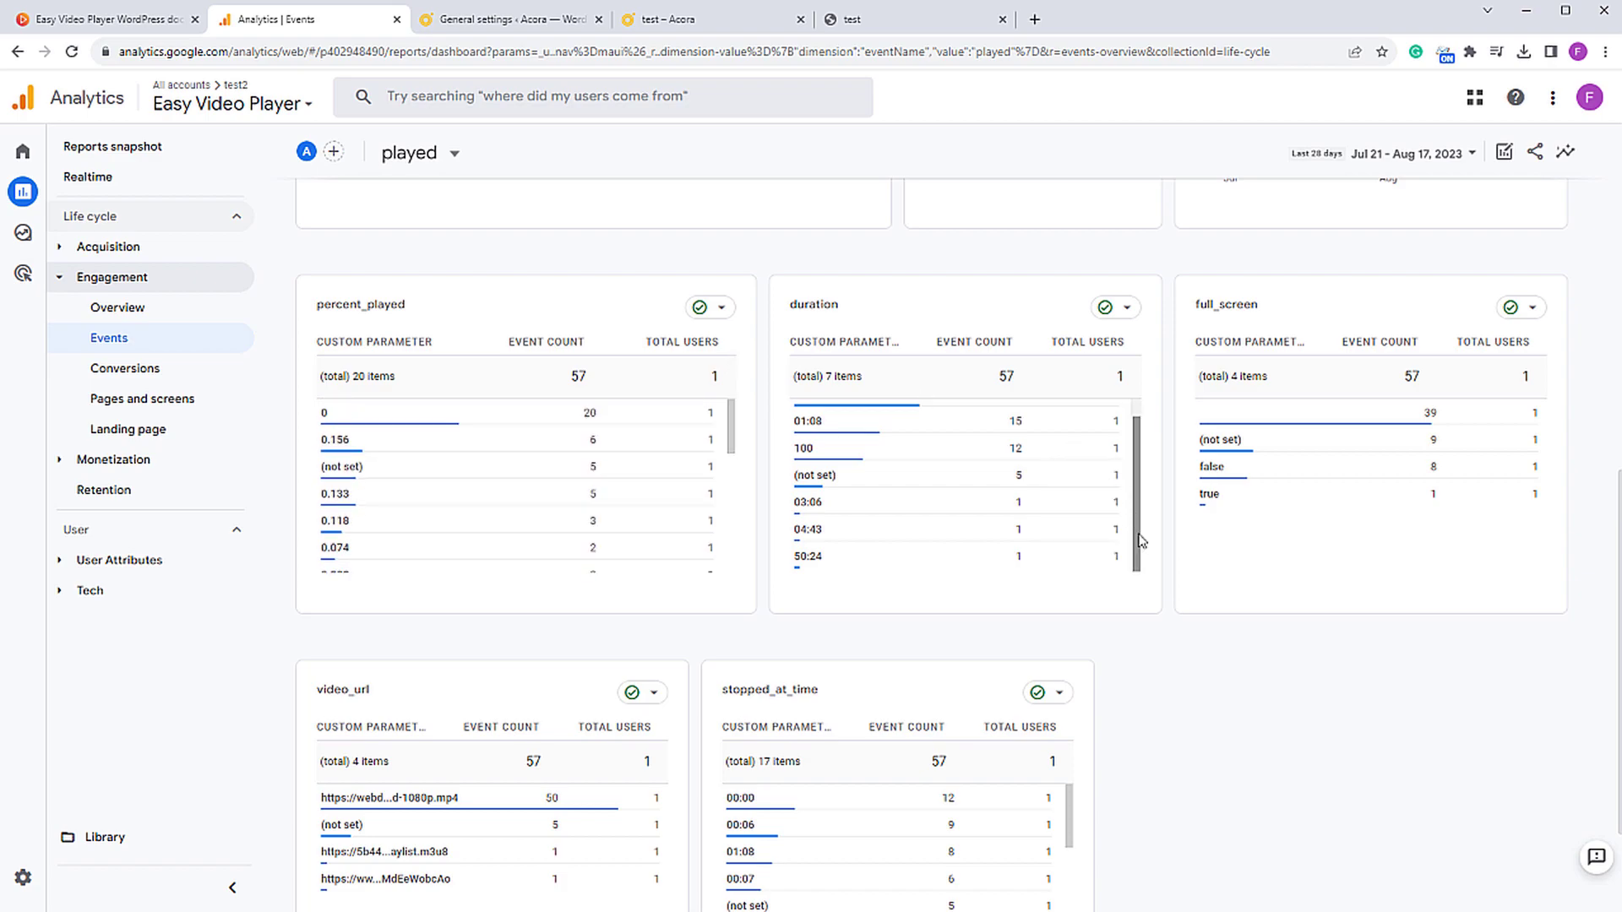
{"action": "scroll", "coordinate": [1140, 539], "scroll_direction": "up", "scroll_amount": 1}
{"action": "scroll", "coordinate": [1304, 706], "scroll_direction": "up", "scroll_amount": 2}
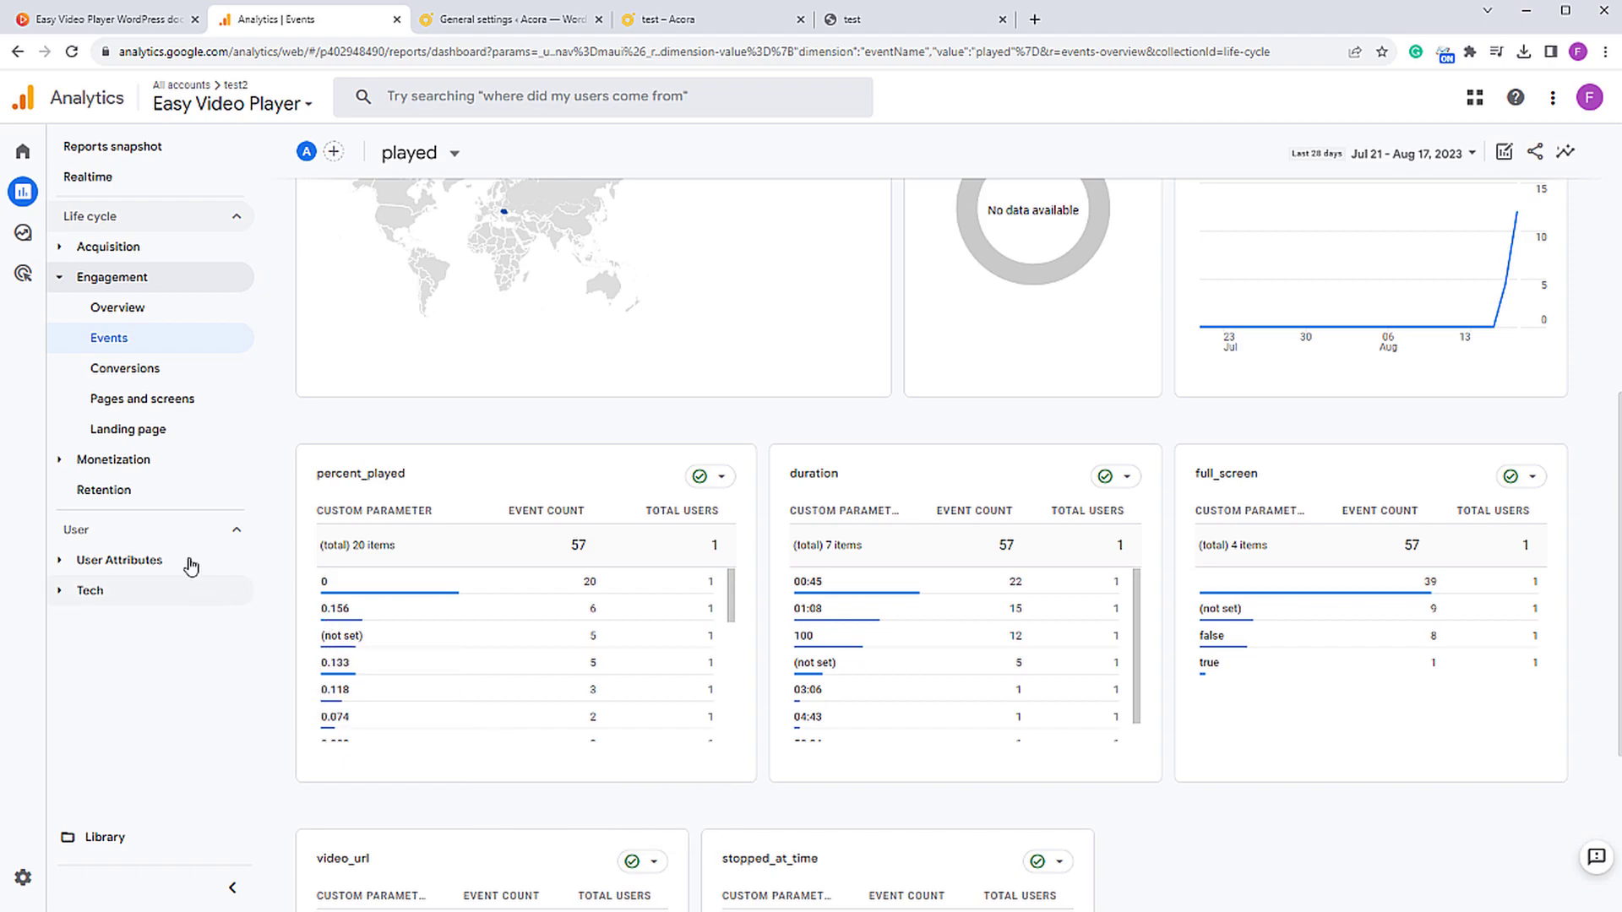
{"action": "scroll", "coordinate": [875, 579], "scroll_direction": "up", "scroll_amount": 3}
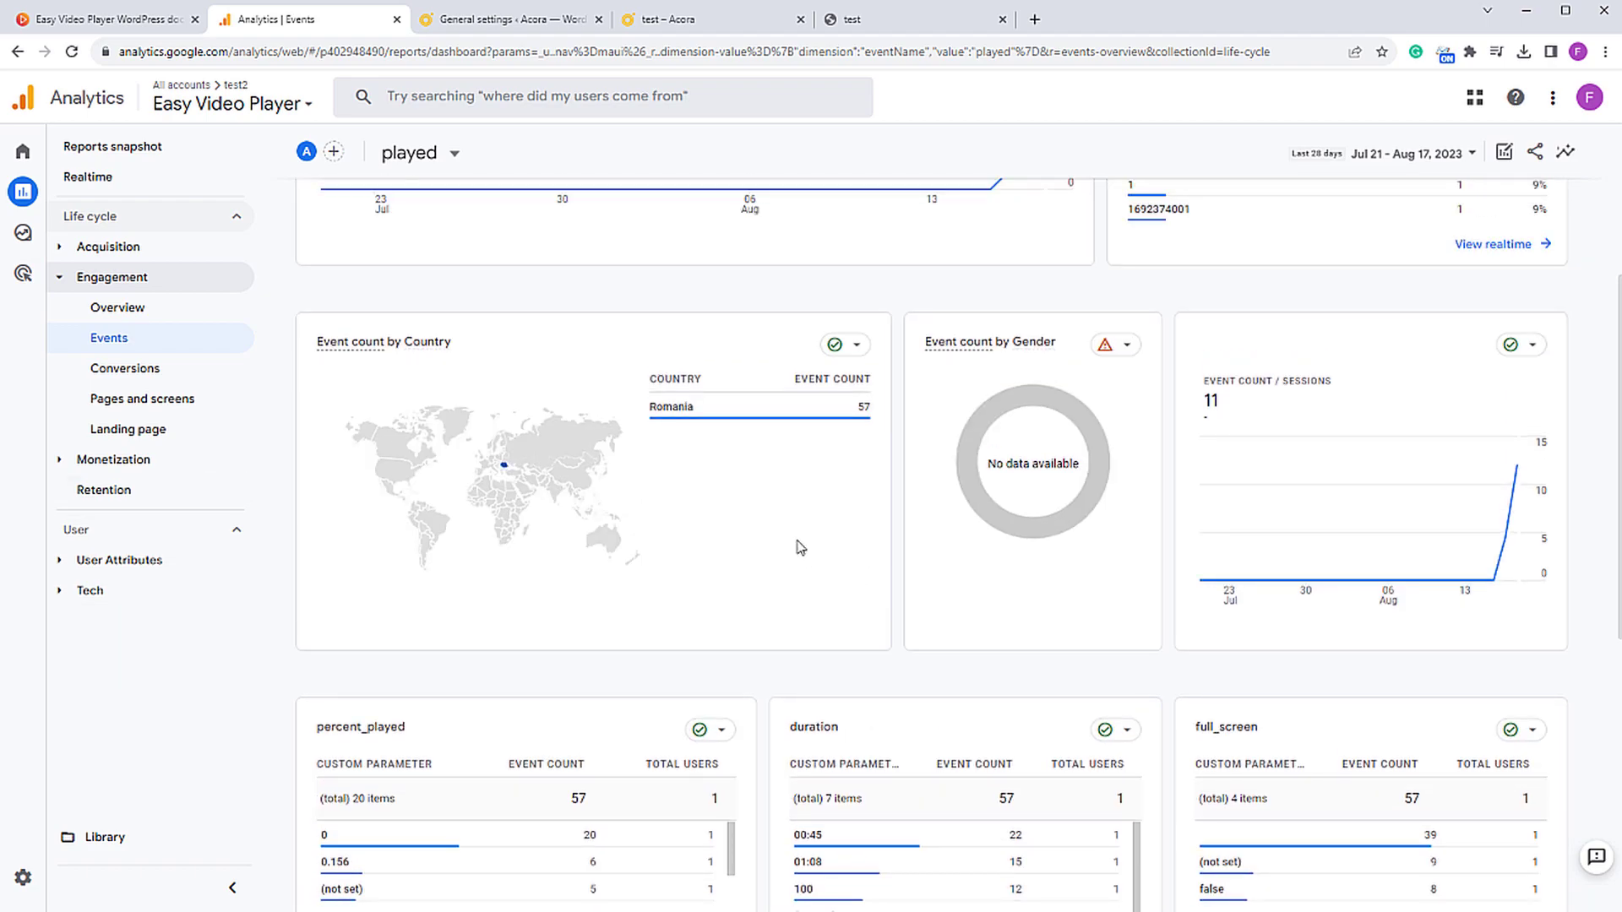
{"action": "scroll", "coordinate": [800, 547], "scroll_direction": "down", "scroll_amount": 7}
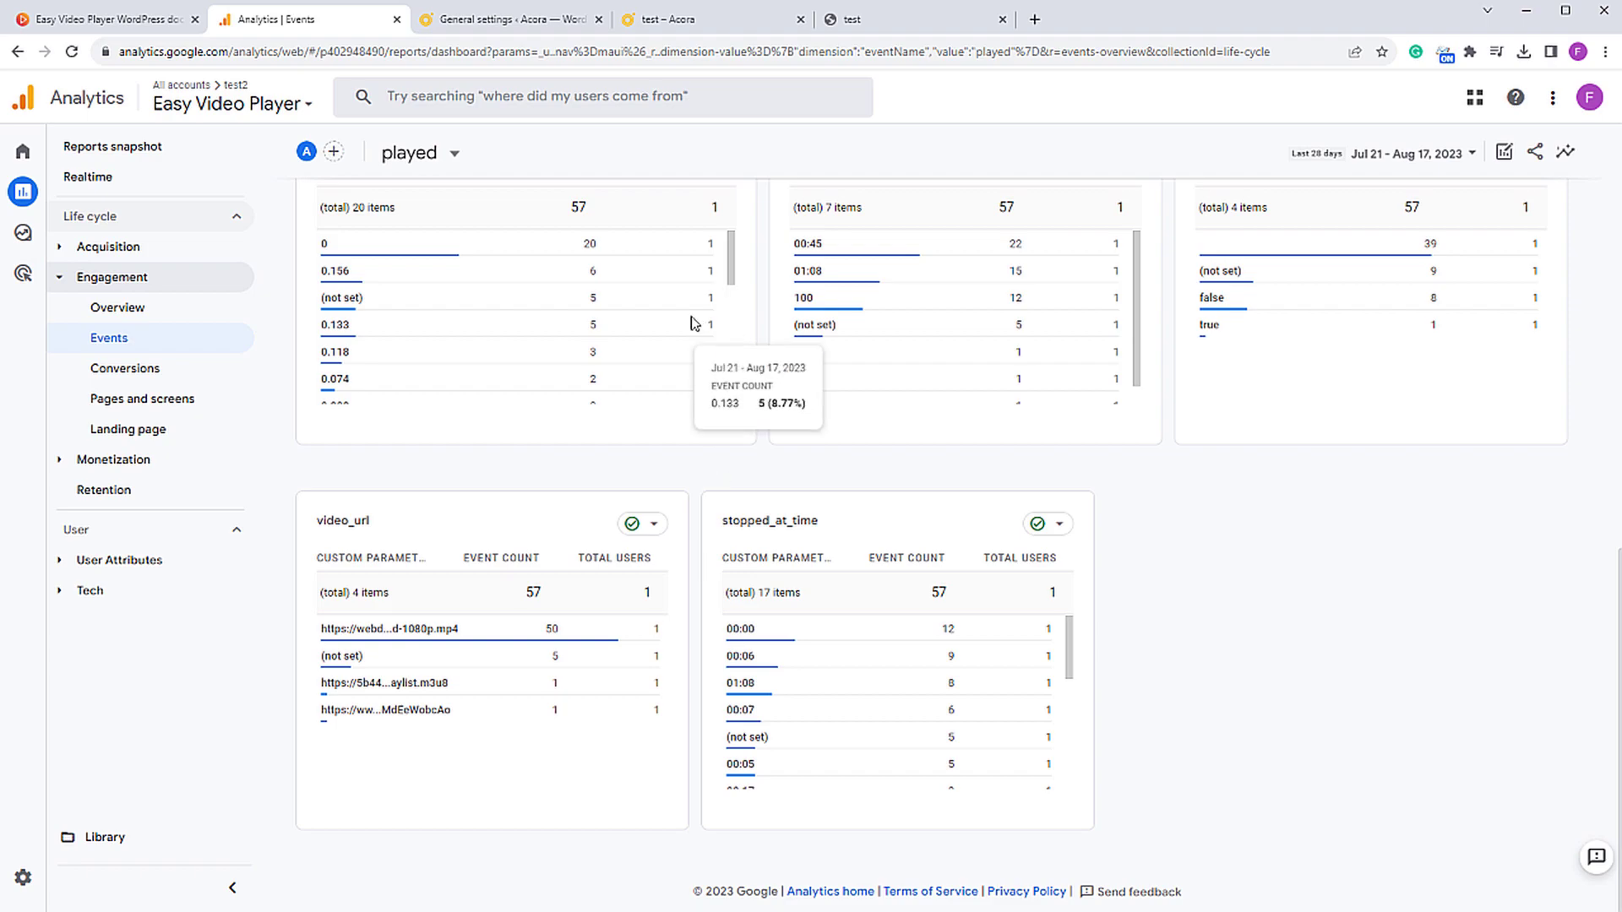
Step: Clear the browser console on the Acora test page and return to Analytics
{"action": "left_click", "coordinate": [700, 20]}
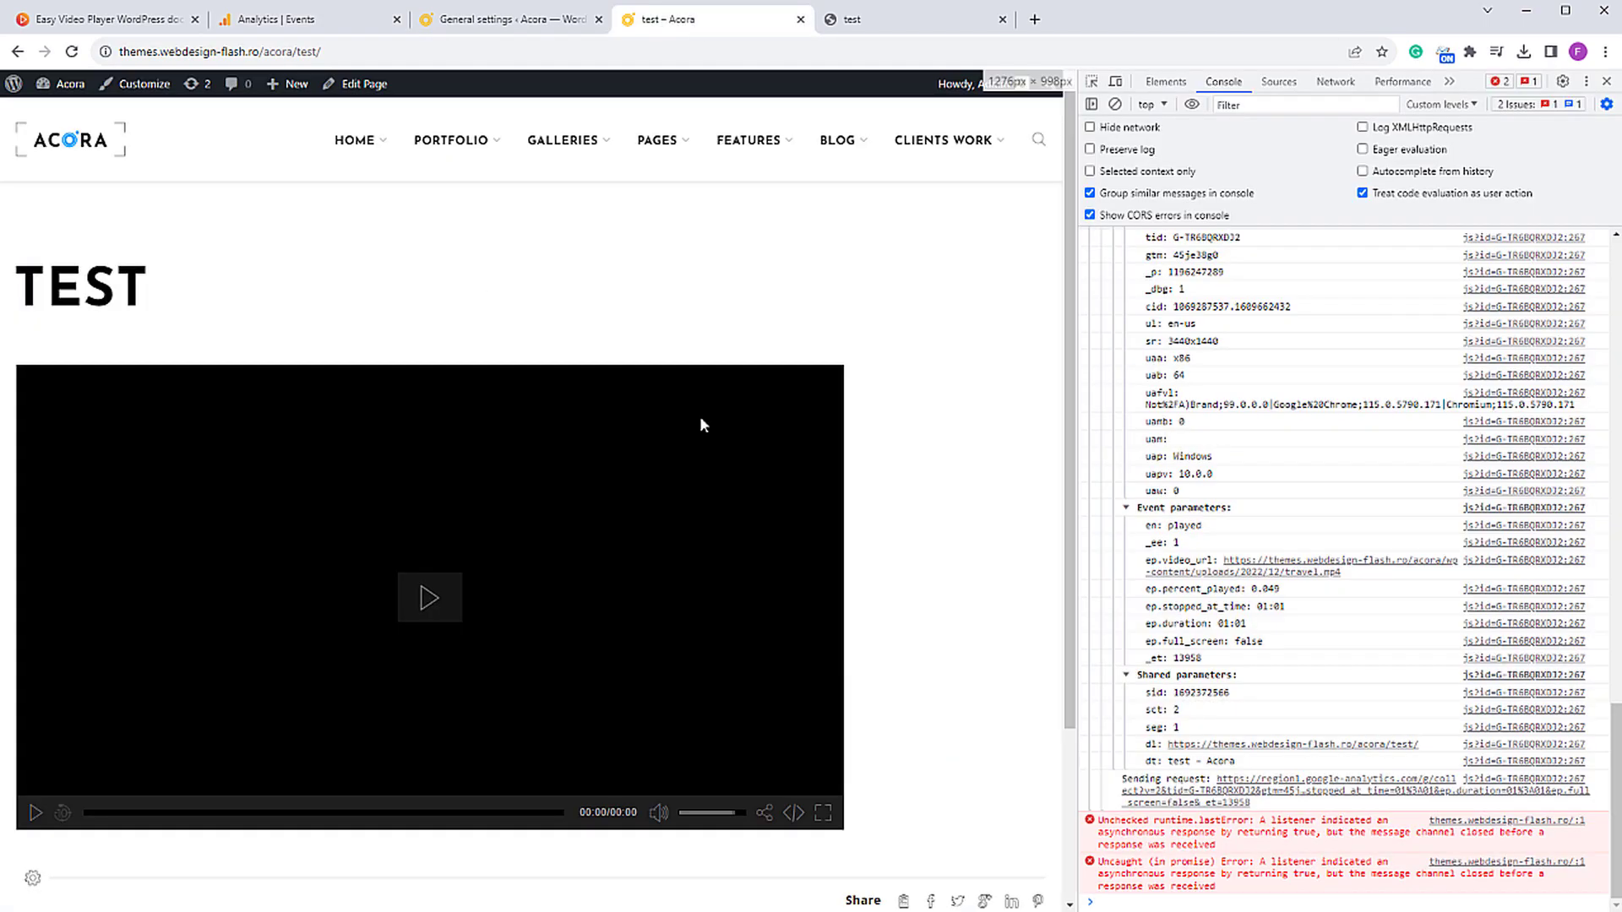
{"action": "left_click", "coordinate": [1115, 104]}
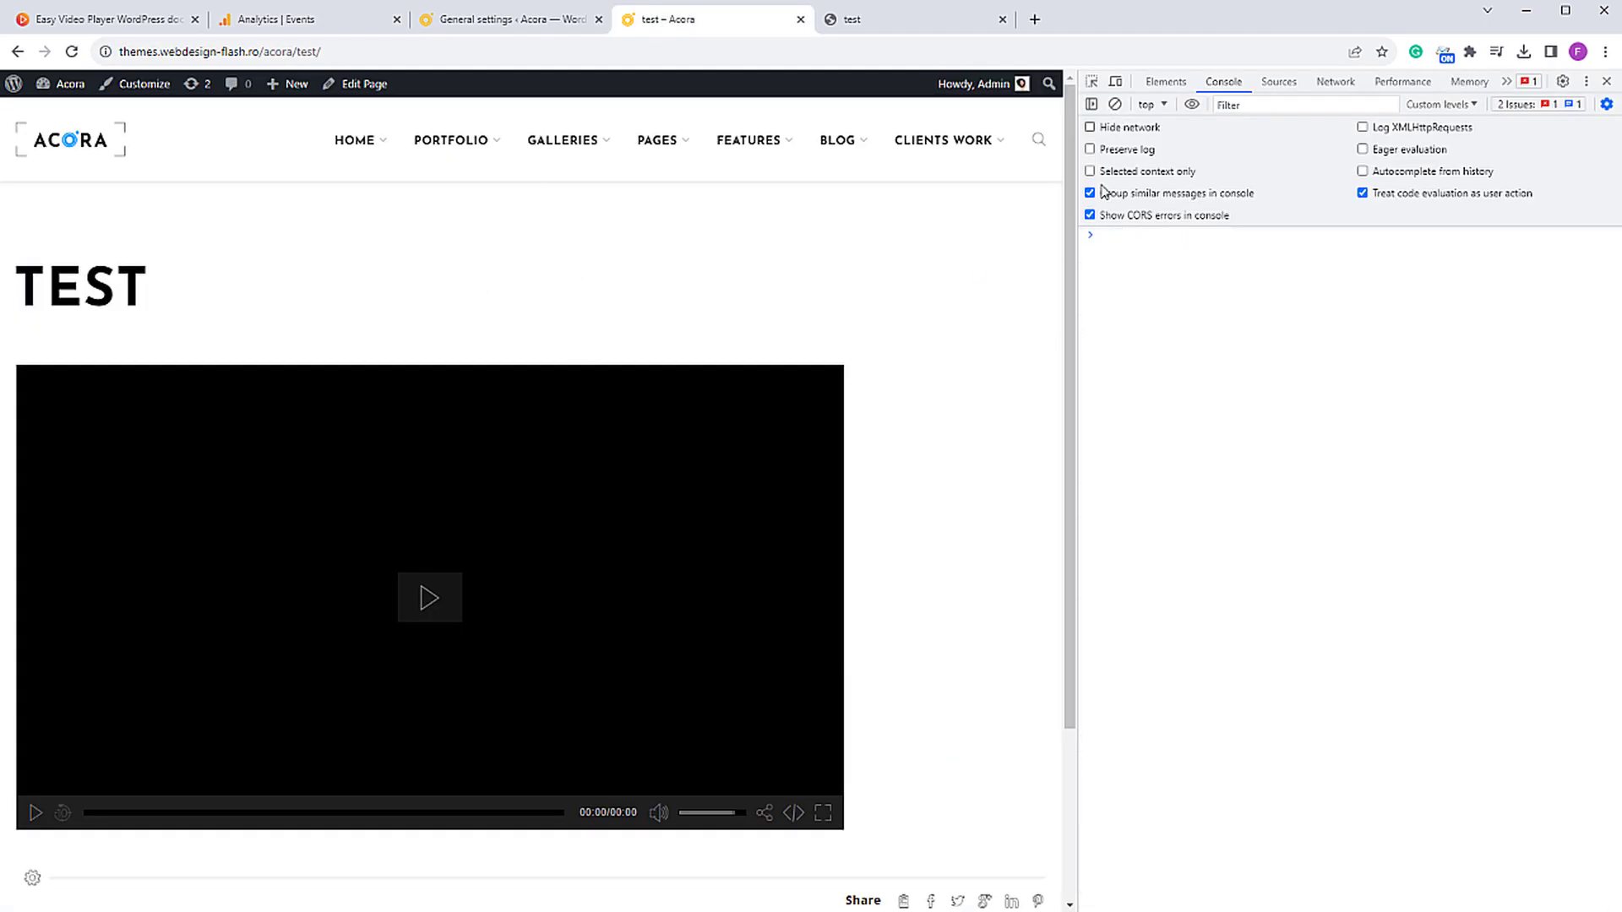
{"action": "left_click", "coordinate": [307, 26]}
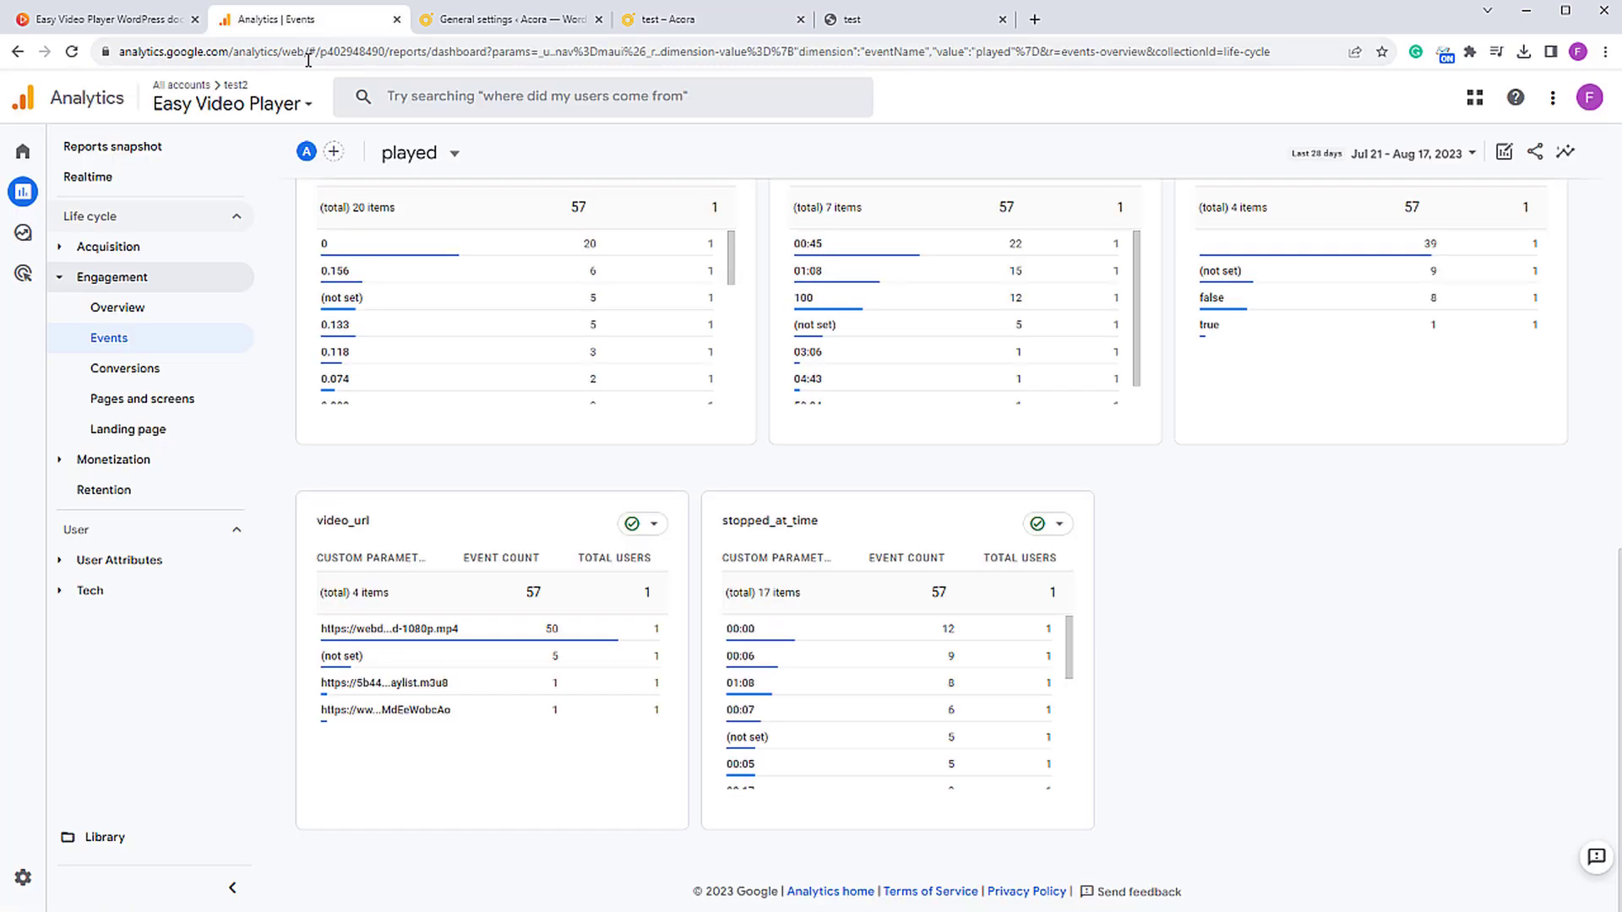
Step: Switch to the evp wp property under test2 and open its DebugView
{"action": "left_click", "coordinate": [267, 107]}
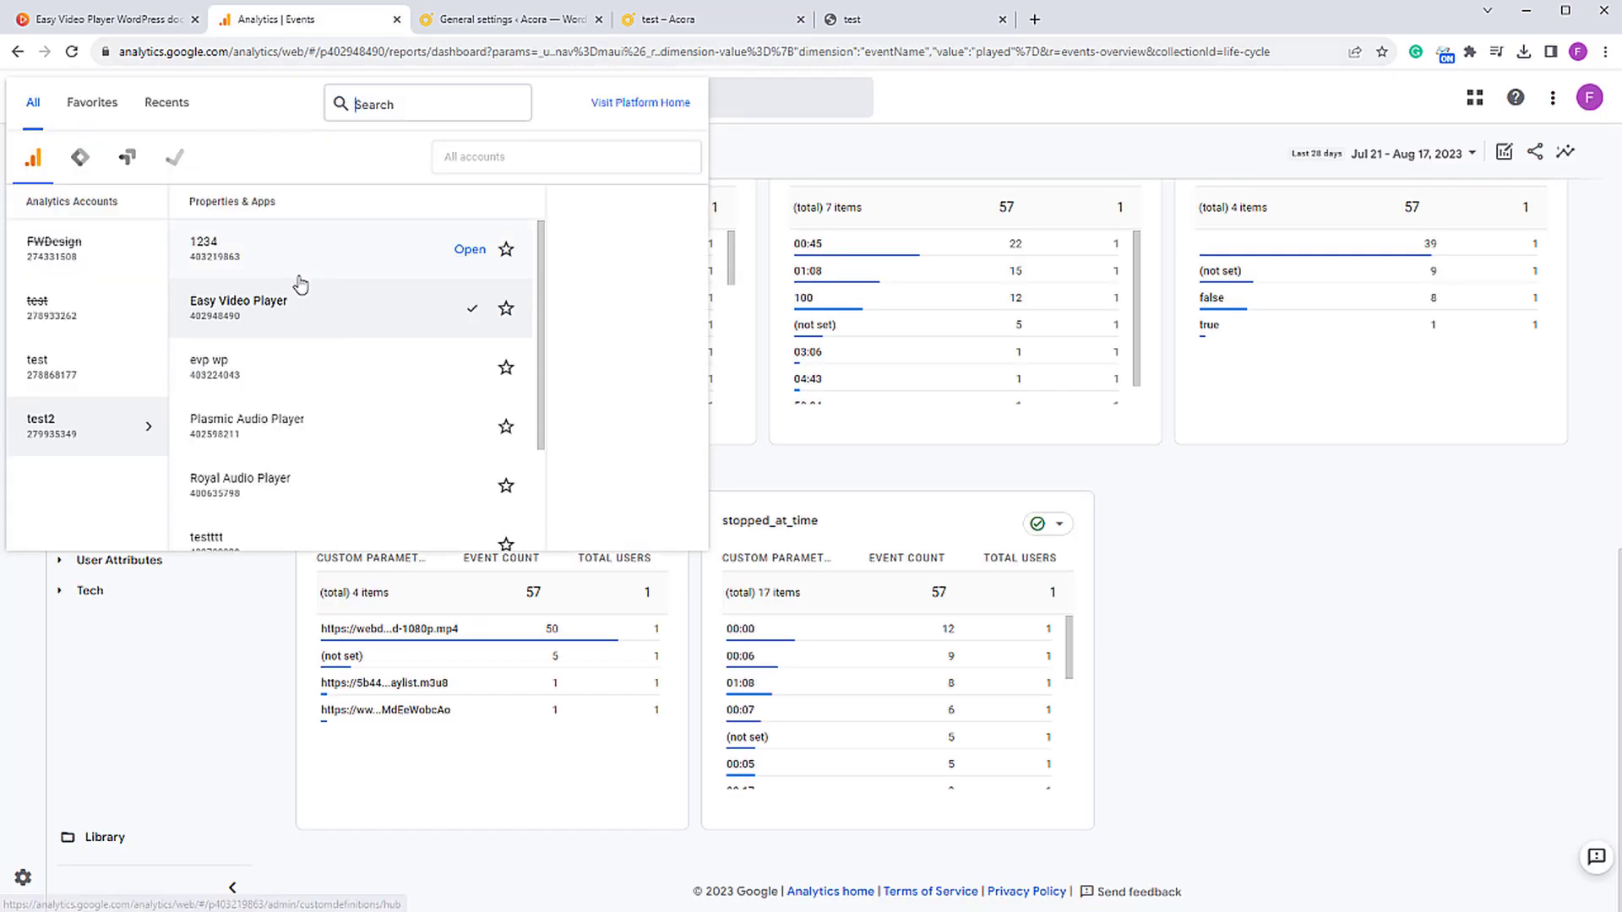
{"action": "left_click", "coordinate": [270, 375]}
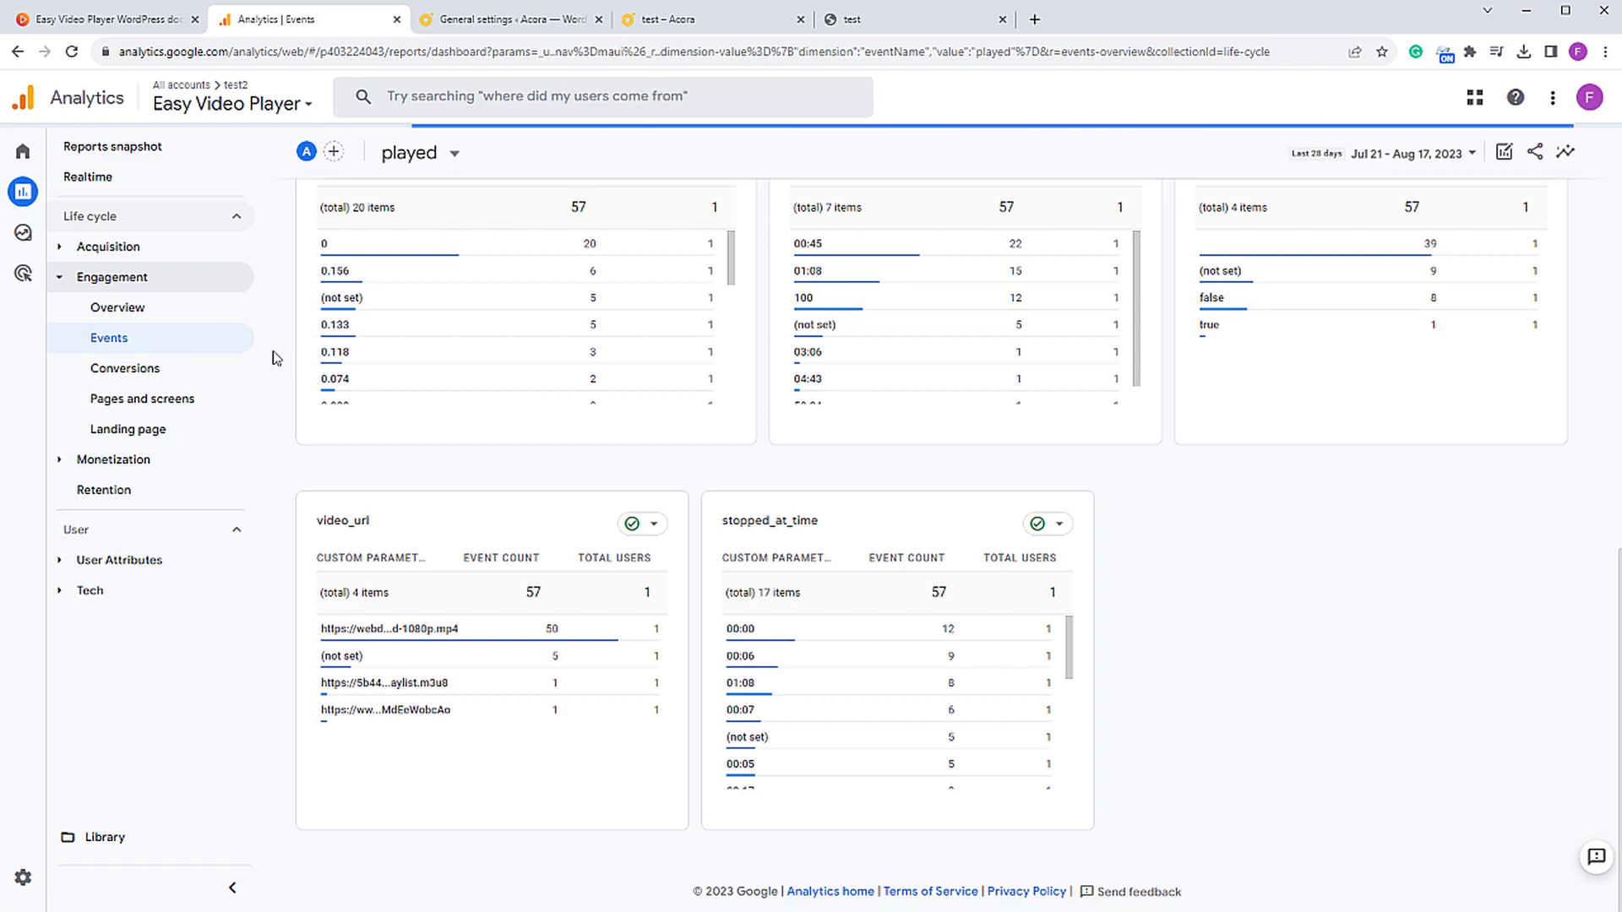
{"action": "left_click", "coordinate": [23, 878]}
{"action": "scroll", "coordinate": [597, 616], "scroll_direction": "down", "scroll_amount": 3}
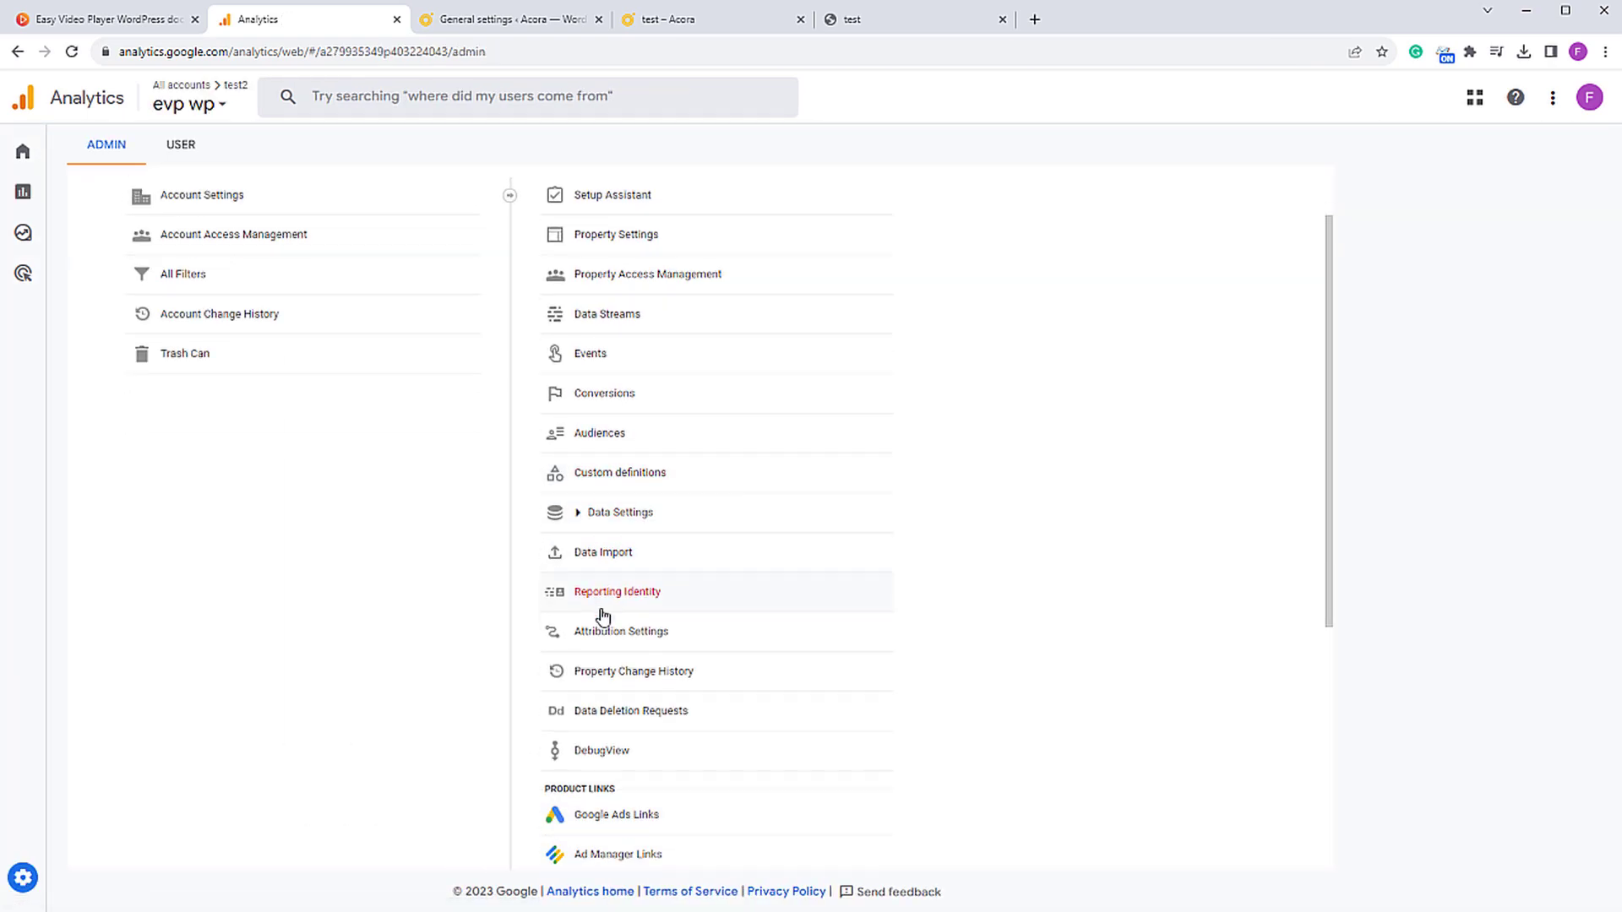
{"action": "left_click", "coordinate": [617, 646]}
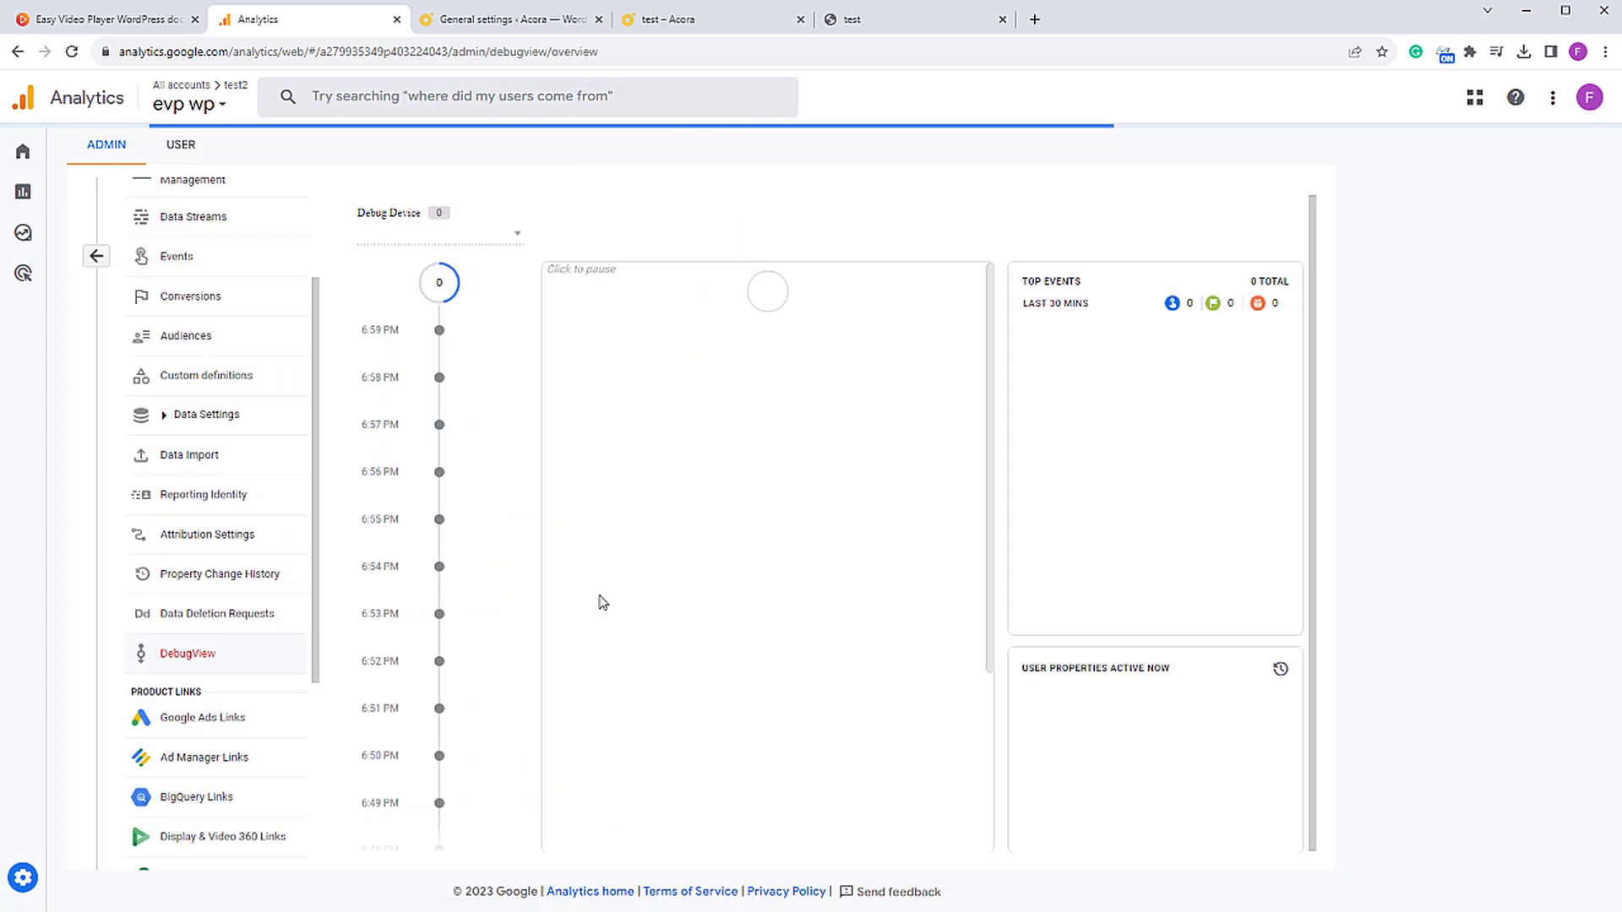
Step: Close the standalone test player page, and reload the Acora test page to check its page_view event in DebugView
{"action": "left_click", "coordinate": [897, 22]}
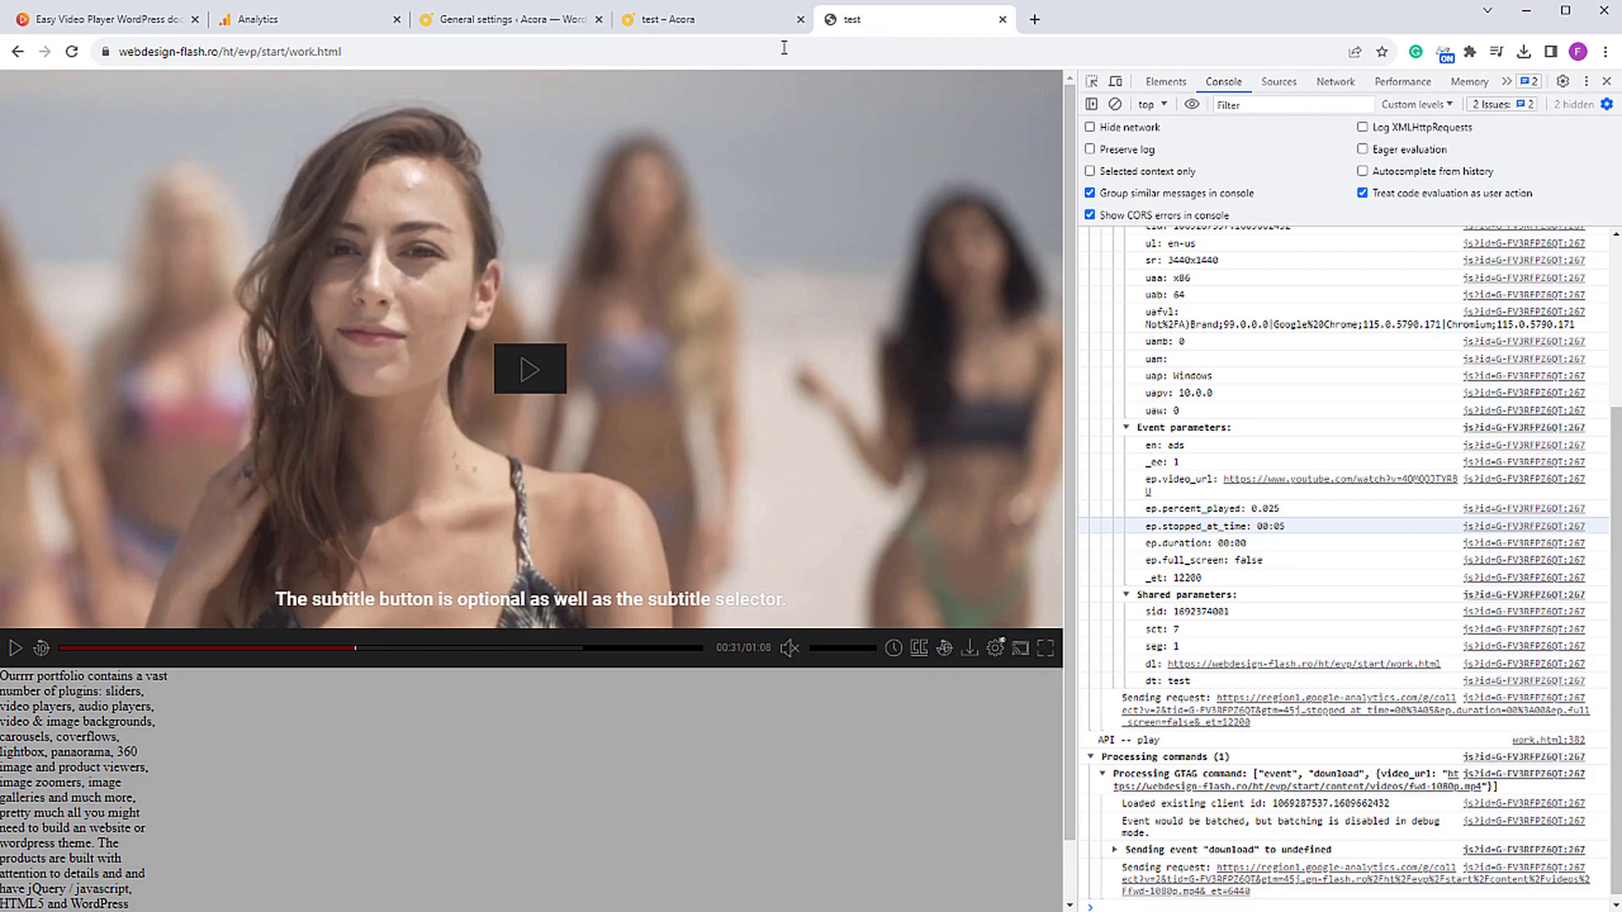
{"action": "left_click", "coordinate": [1002, 20]}
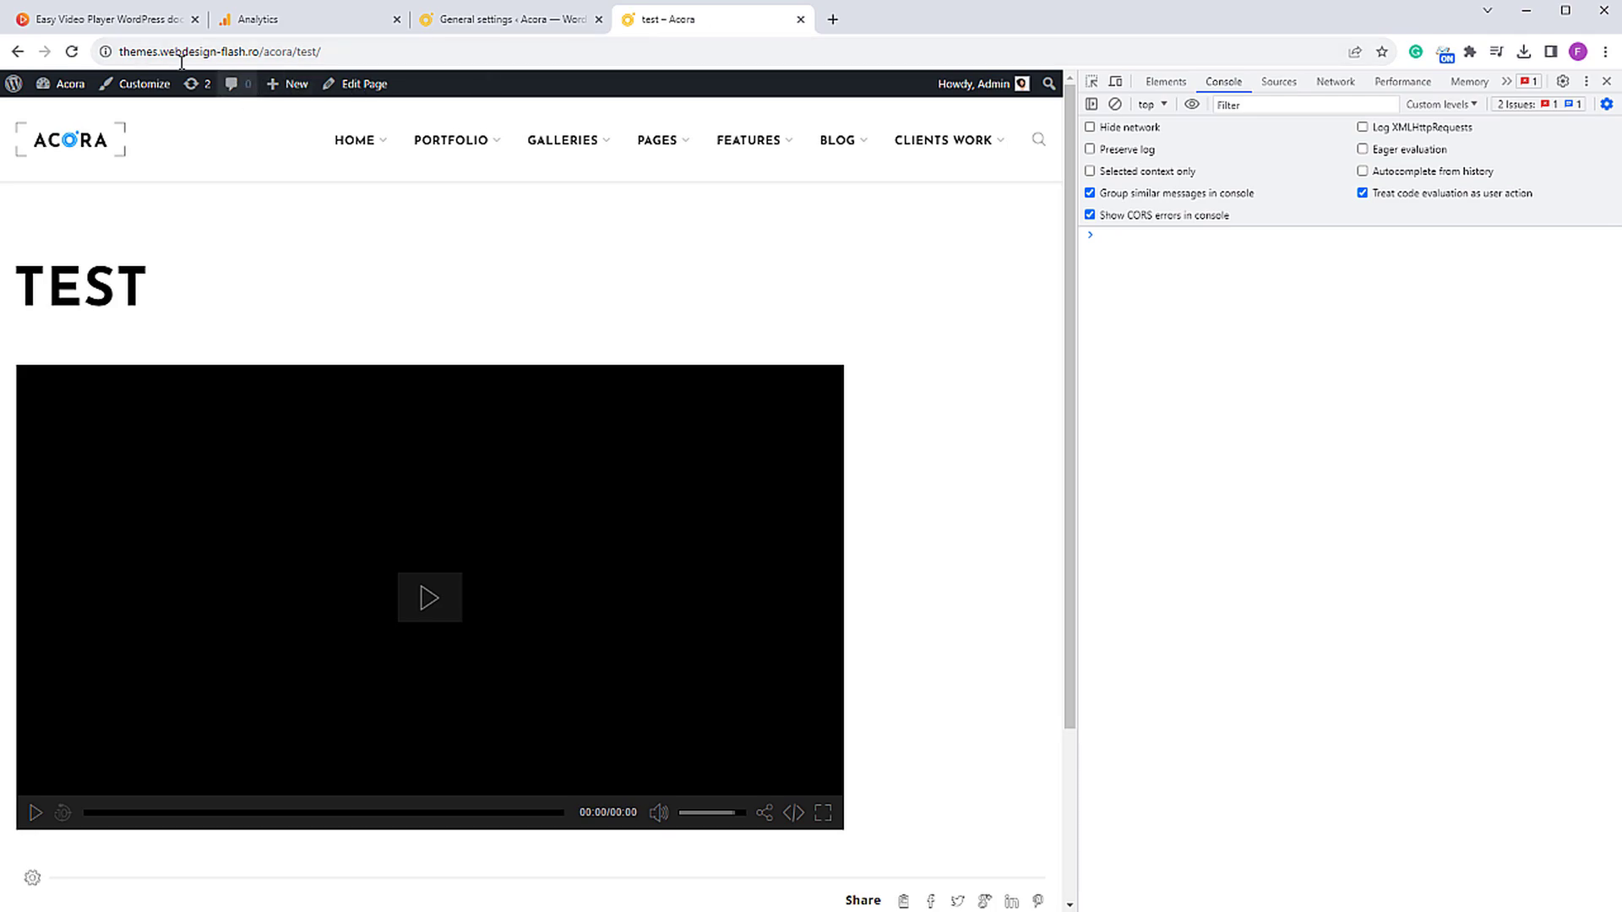
{"action": "left_click", "coordinate": [76, 52]}
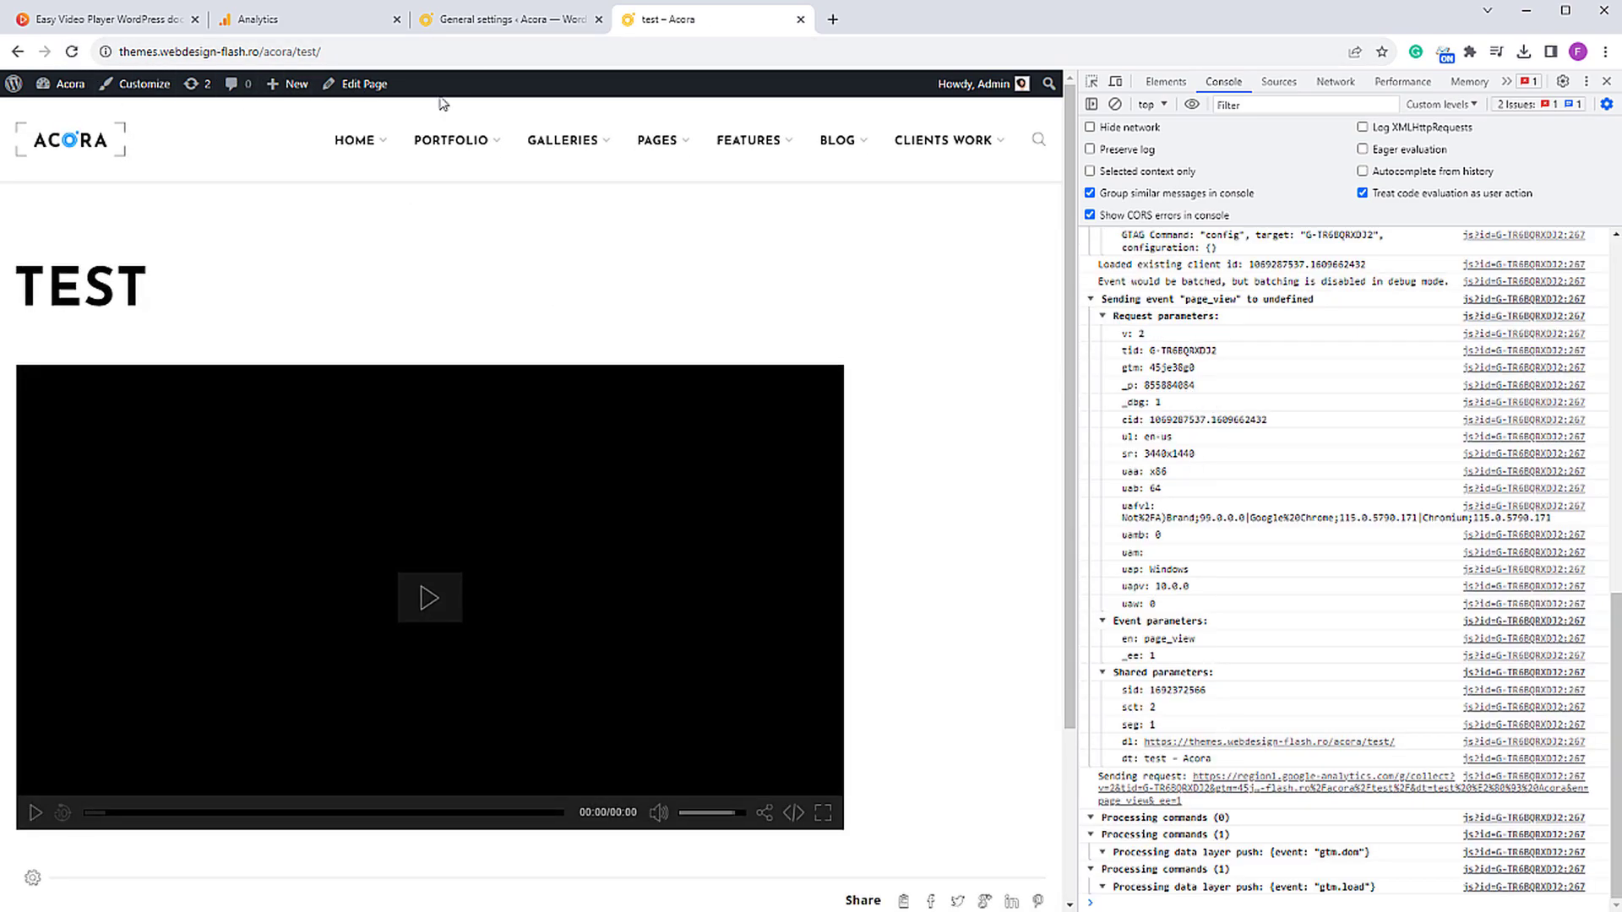
{"action": "left_click", "coordinate": [337, 23]}
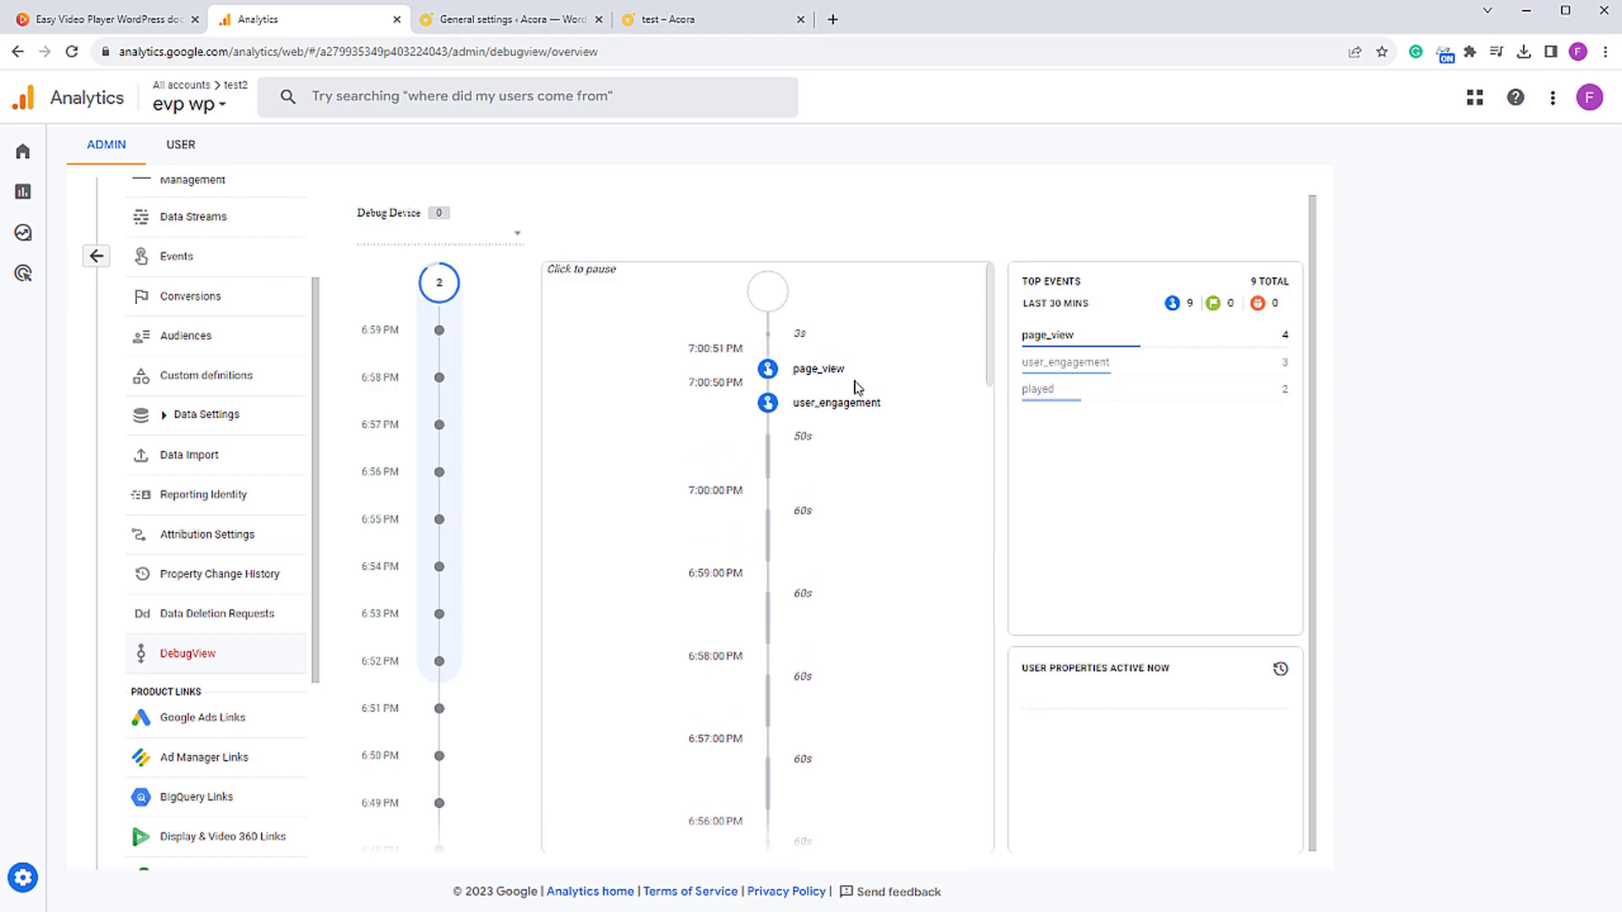
Step: Play the Acora test video through to its end and inspect the played event's parameters in DebugView
{"action": "left_click", "coordinate": [743, 19]}
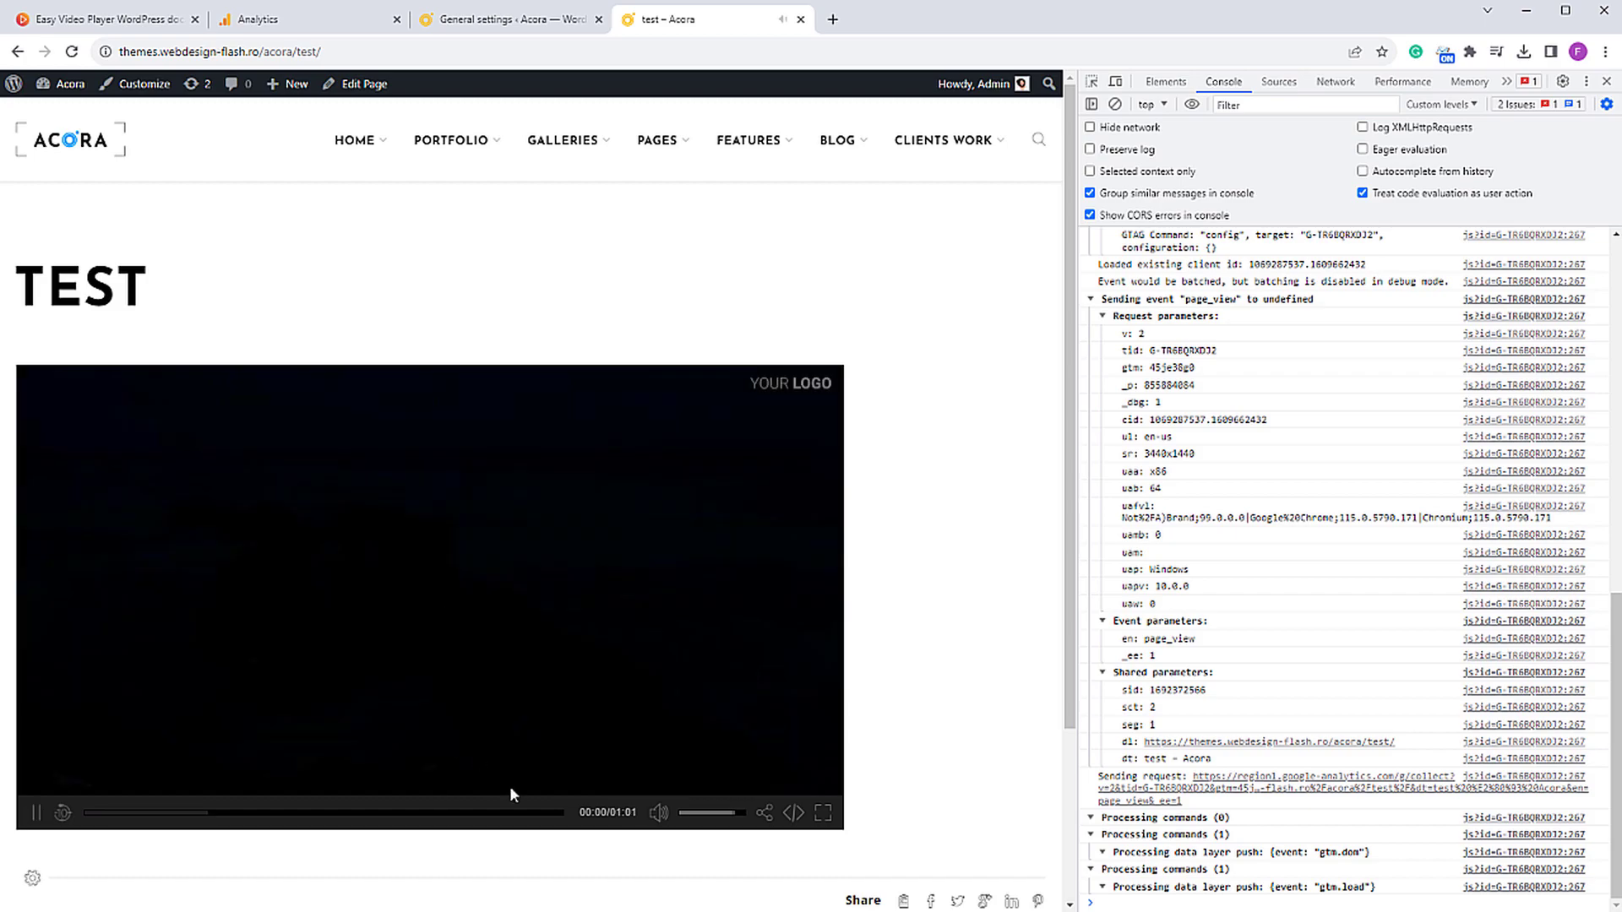
{"action": "left_click_drag", "start_coordinate": [539, 815], "coordinate": [747, 877]}
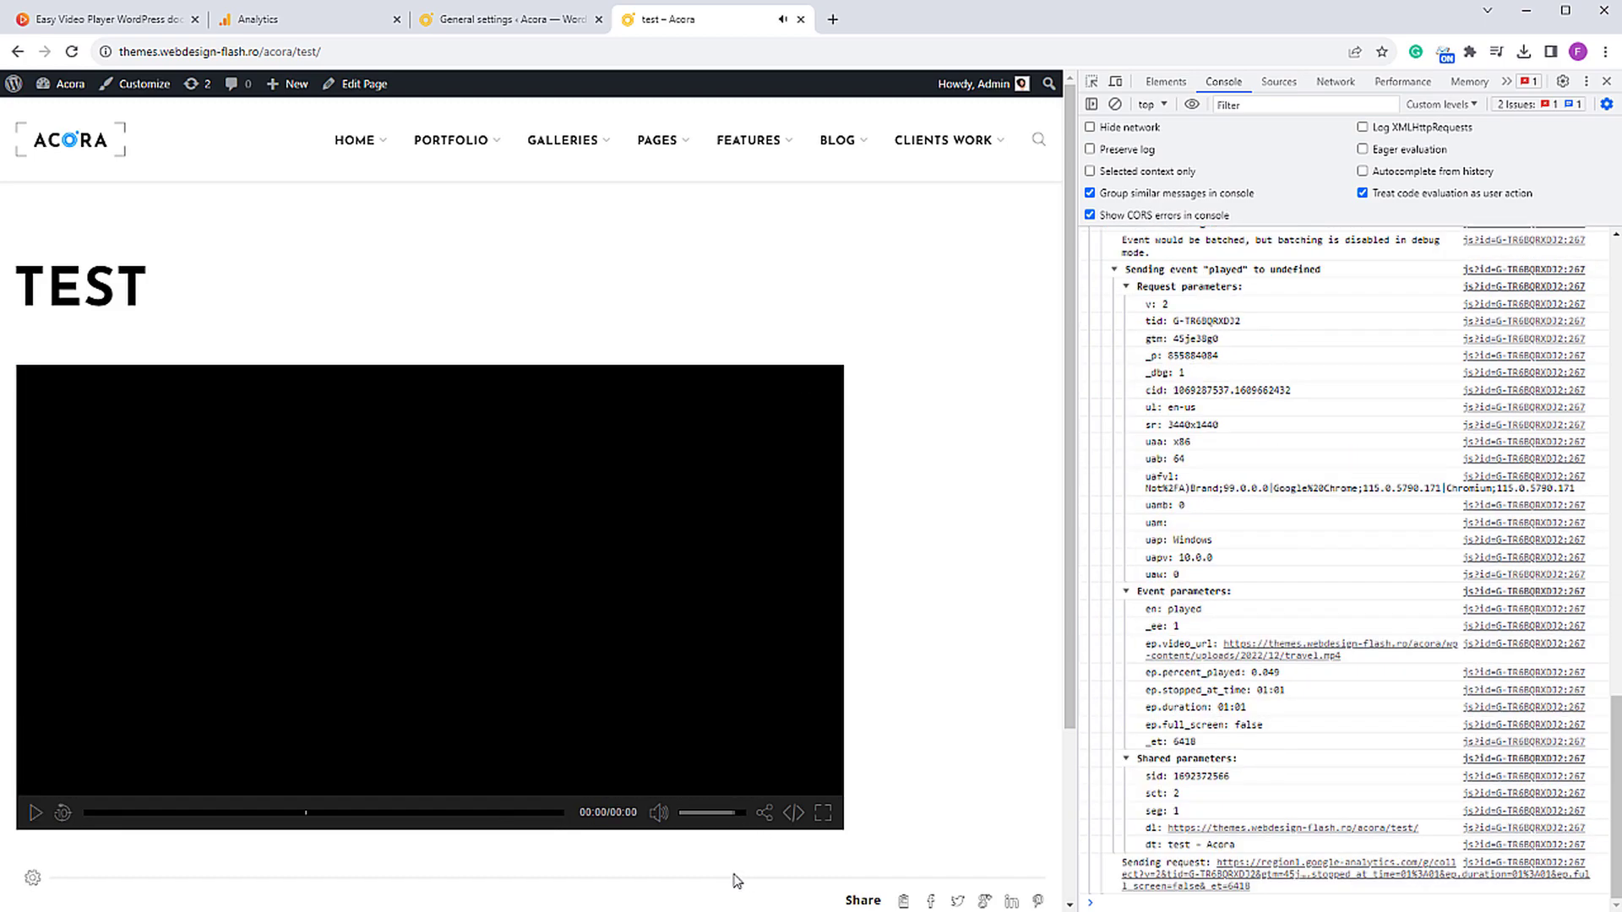
{"action": "left_click", "coordinate": [288, 19]}
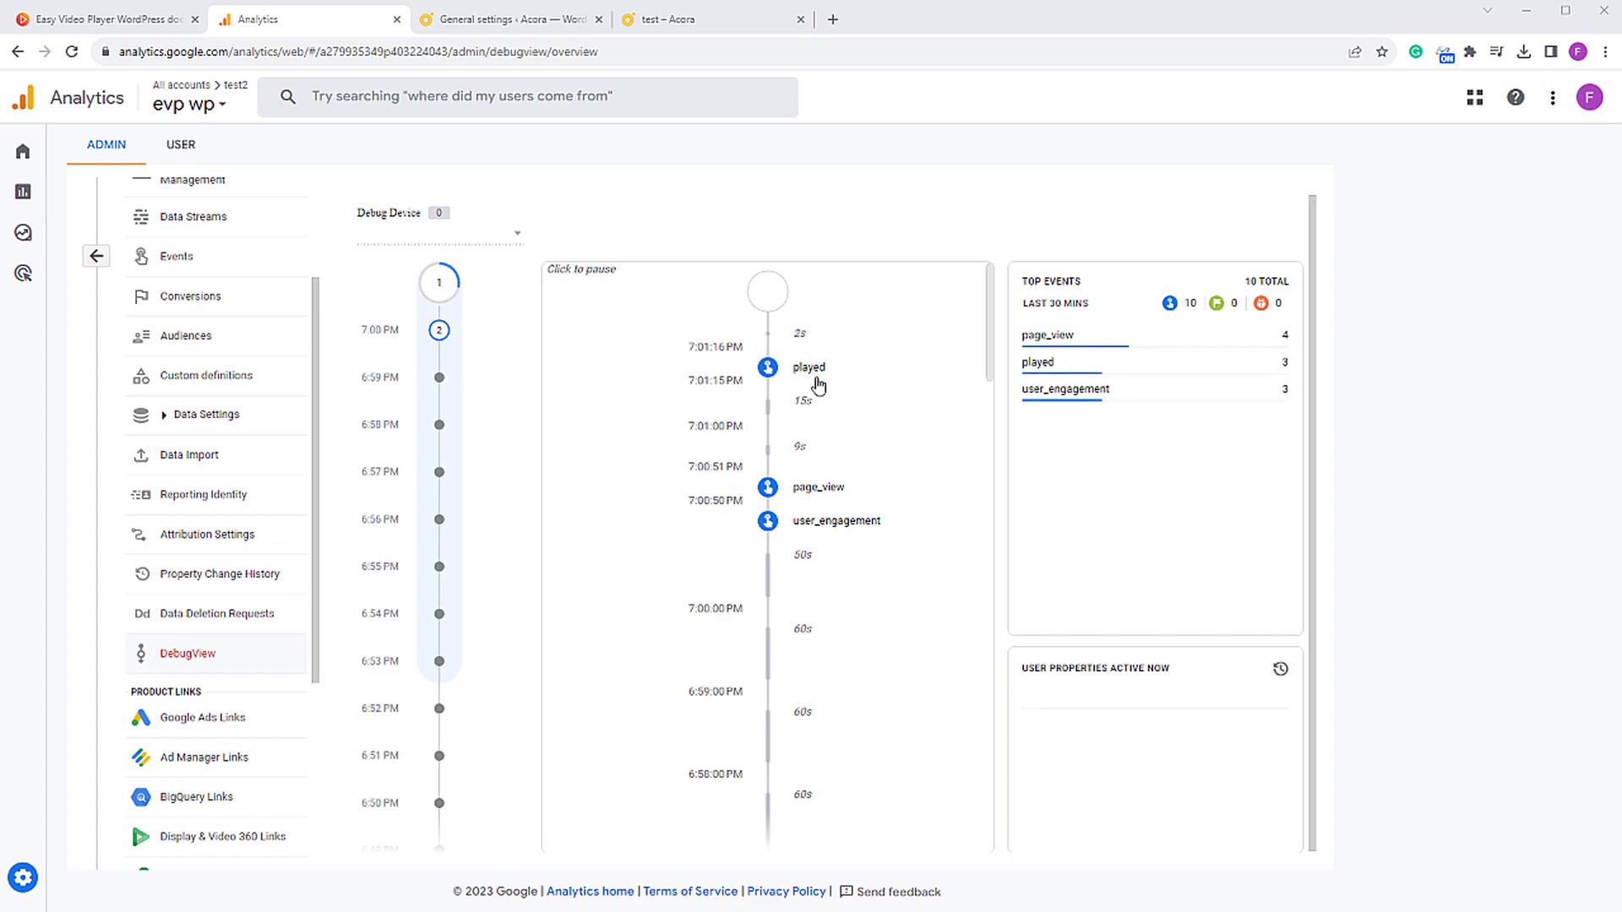
{"action": "left_click", "coordinate": [802, 378]}
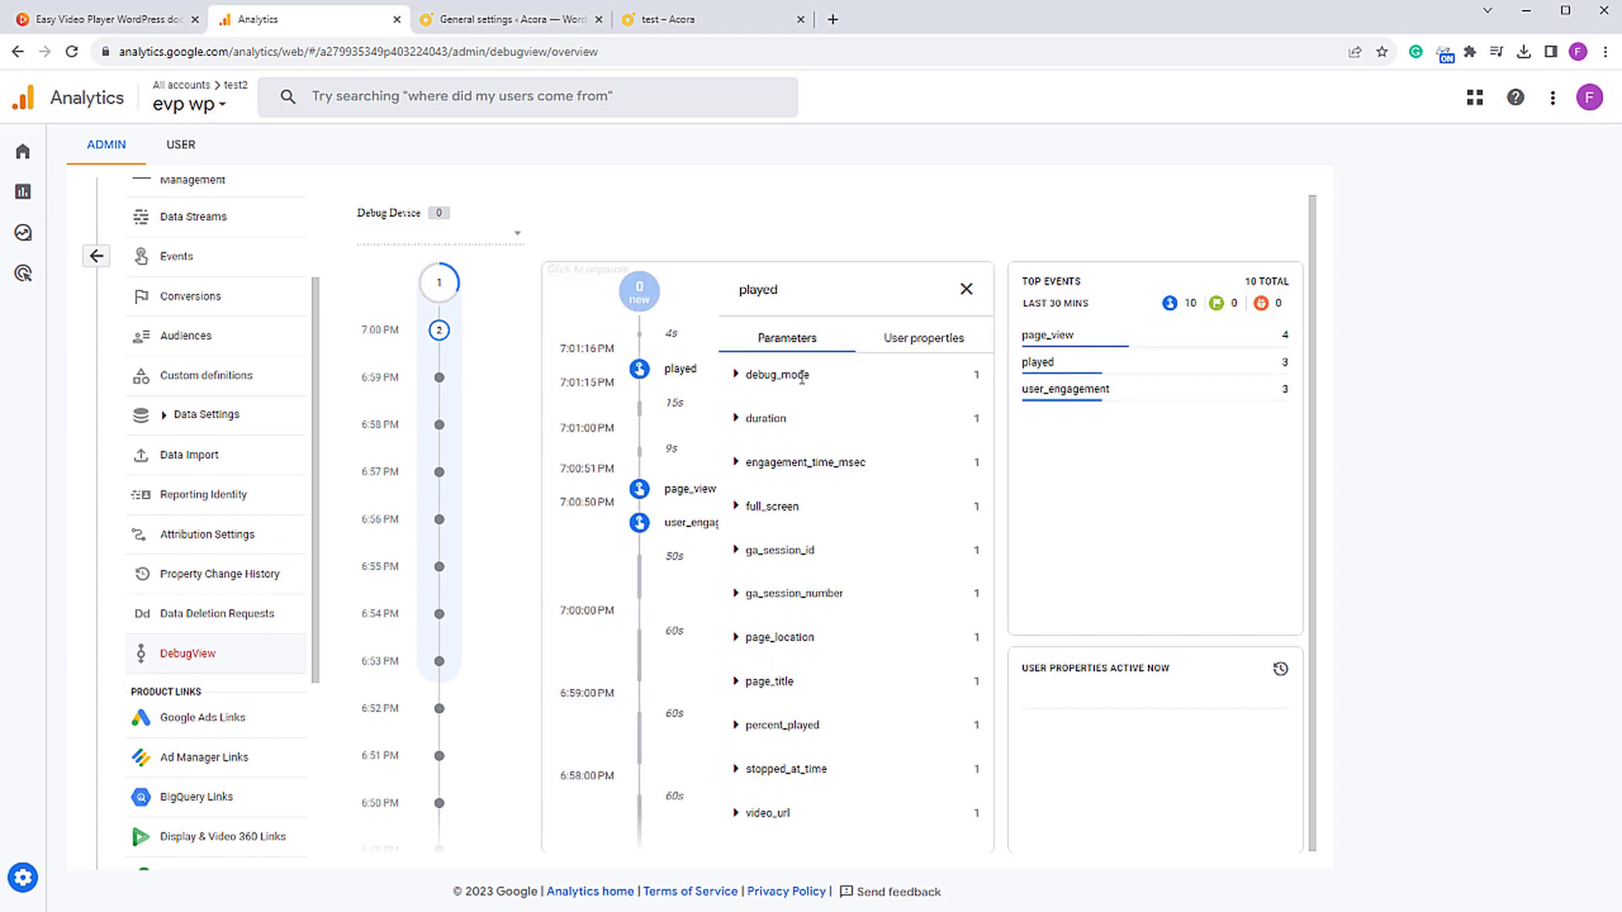
{"action": "left_click", "coordinate": [964, 287]}
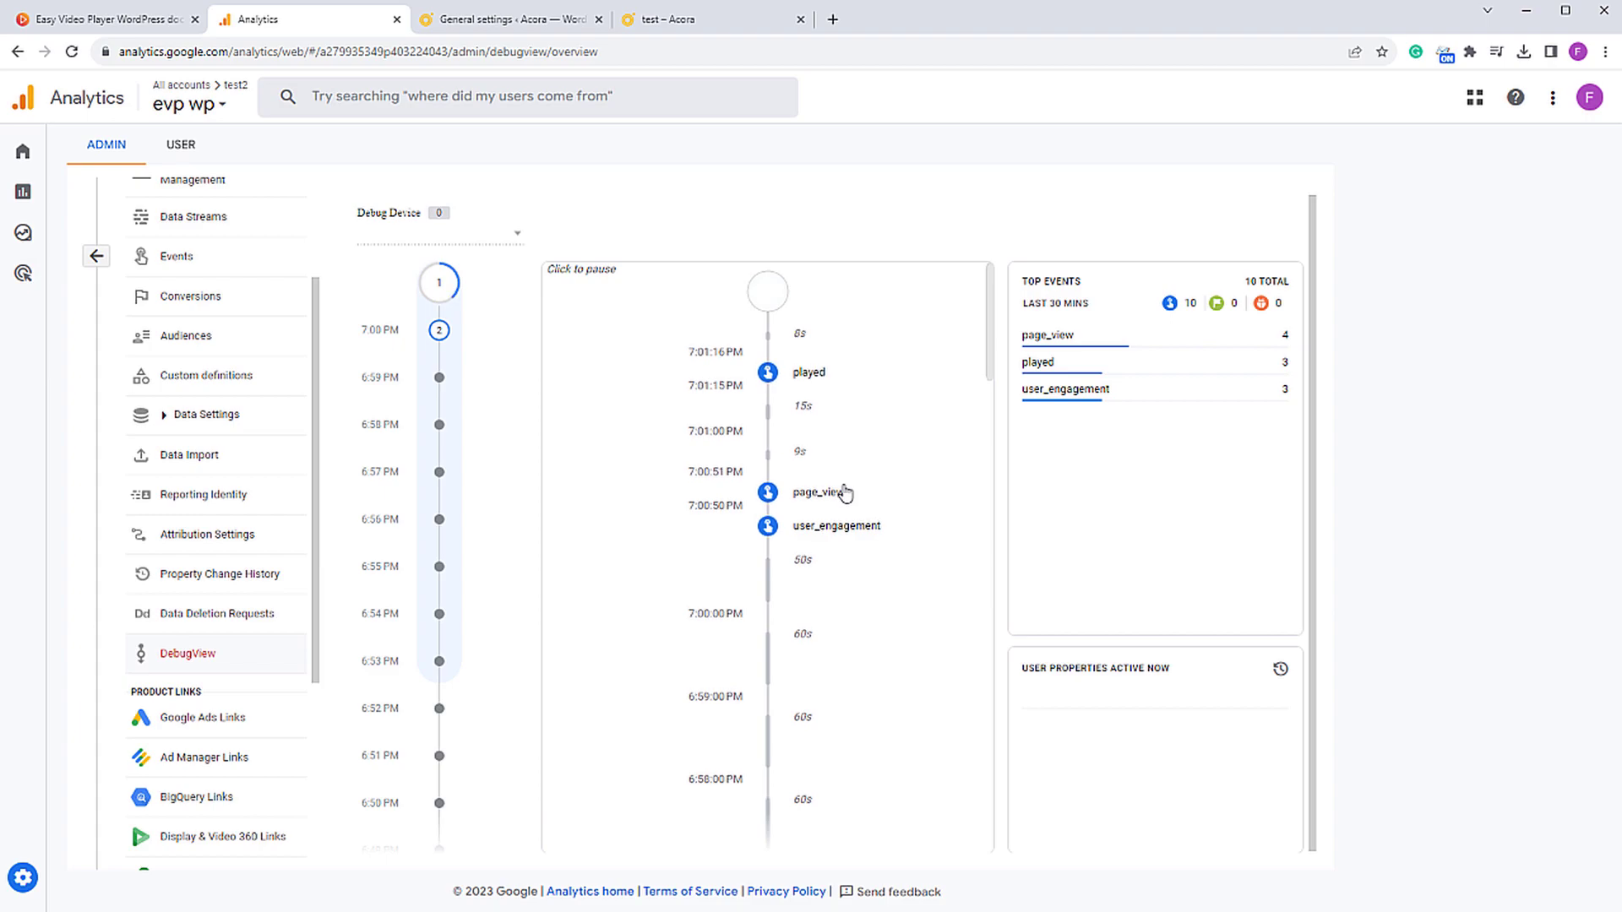
Step: Remove the final 2 from the Google analytics measurement id in the Easy Video Player general settings and update the preset
{"action": "left_click", "coordinate": [655, 19]}
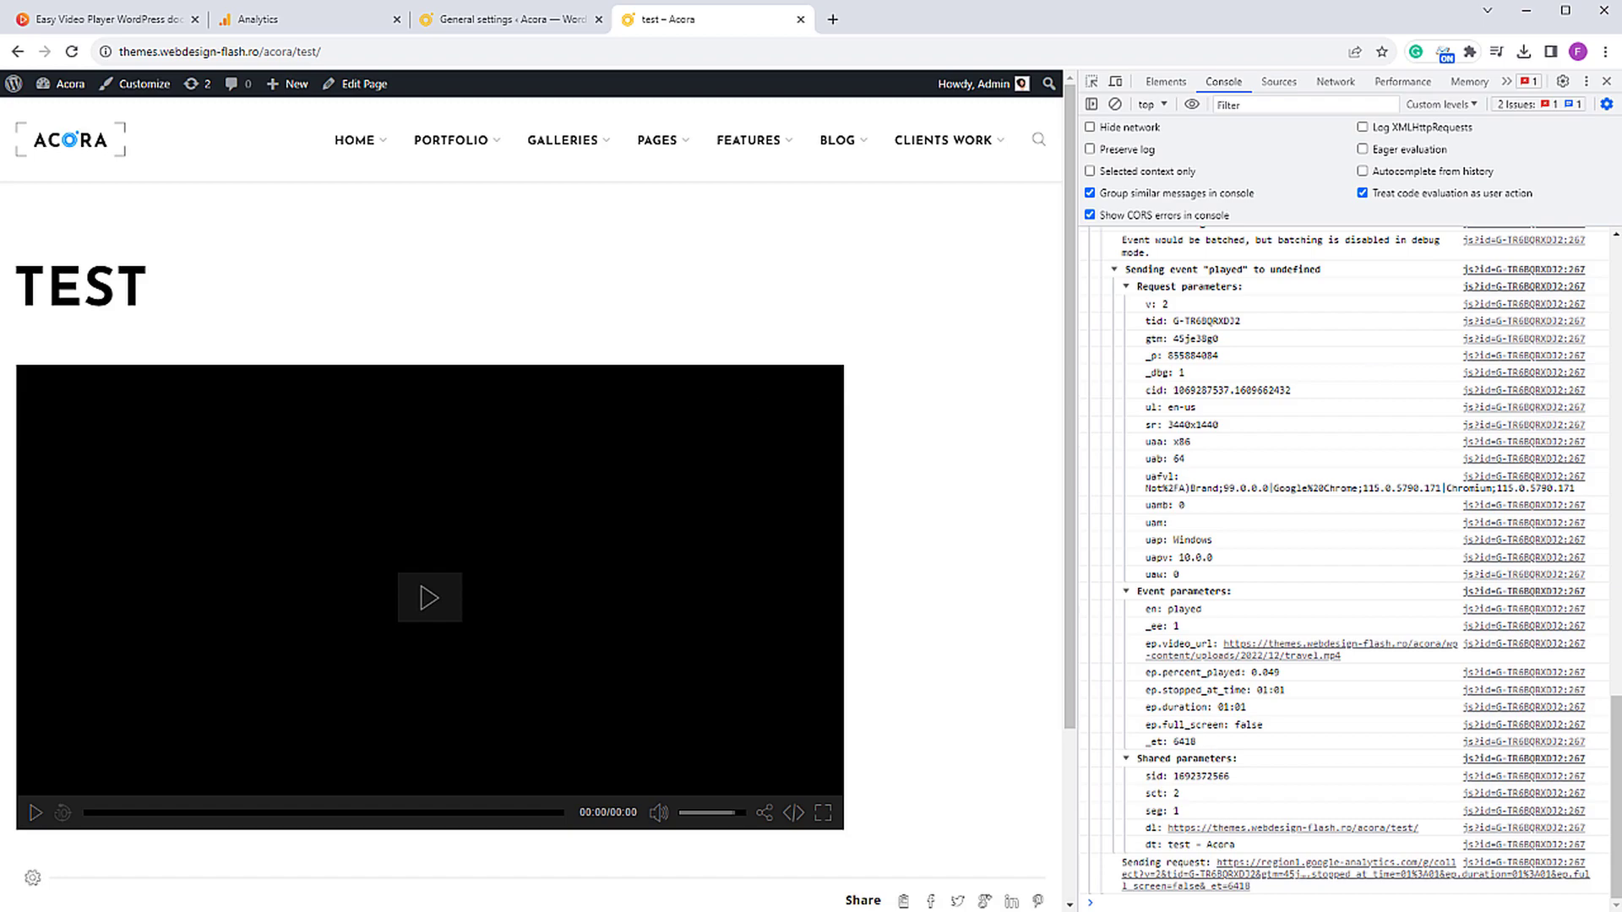
{"action": "left_click", "coordinate": [257, 19]}
{"action": "left_click", "coordinate": [706, 21]}
{"action": "left_click", "coordinate": [512, 20]}
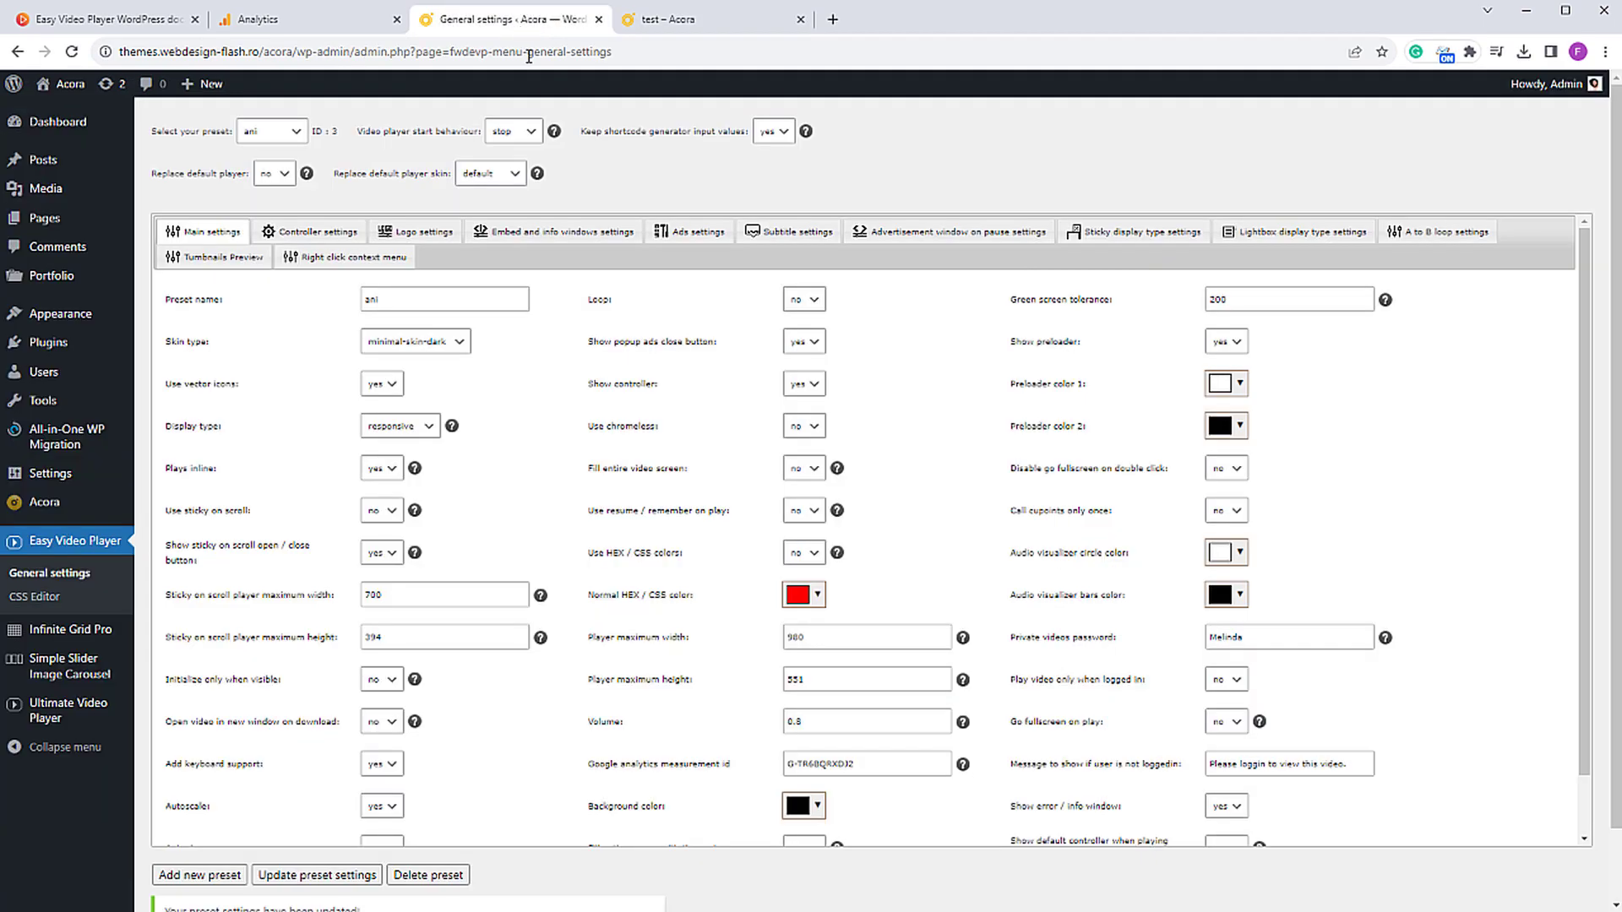
{"action": "triple_click", "coordinate": [885, 765]}
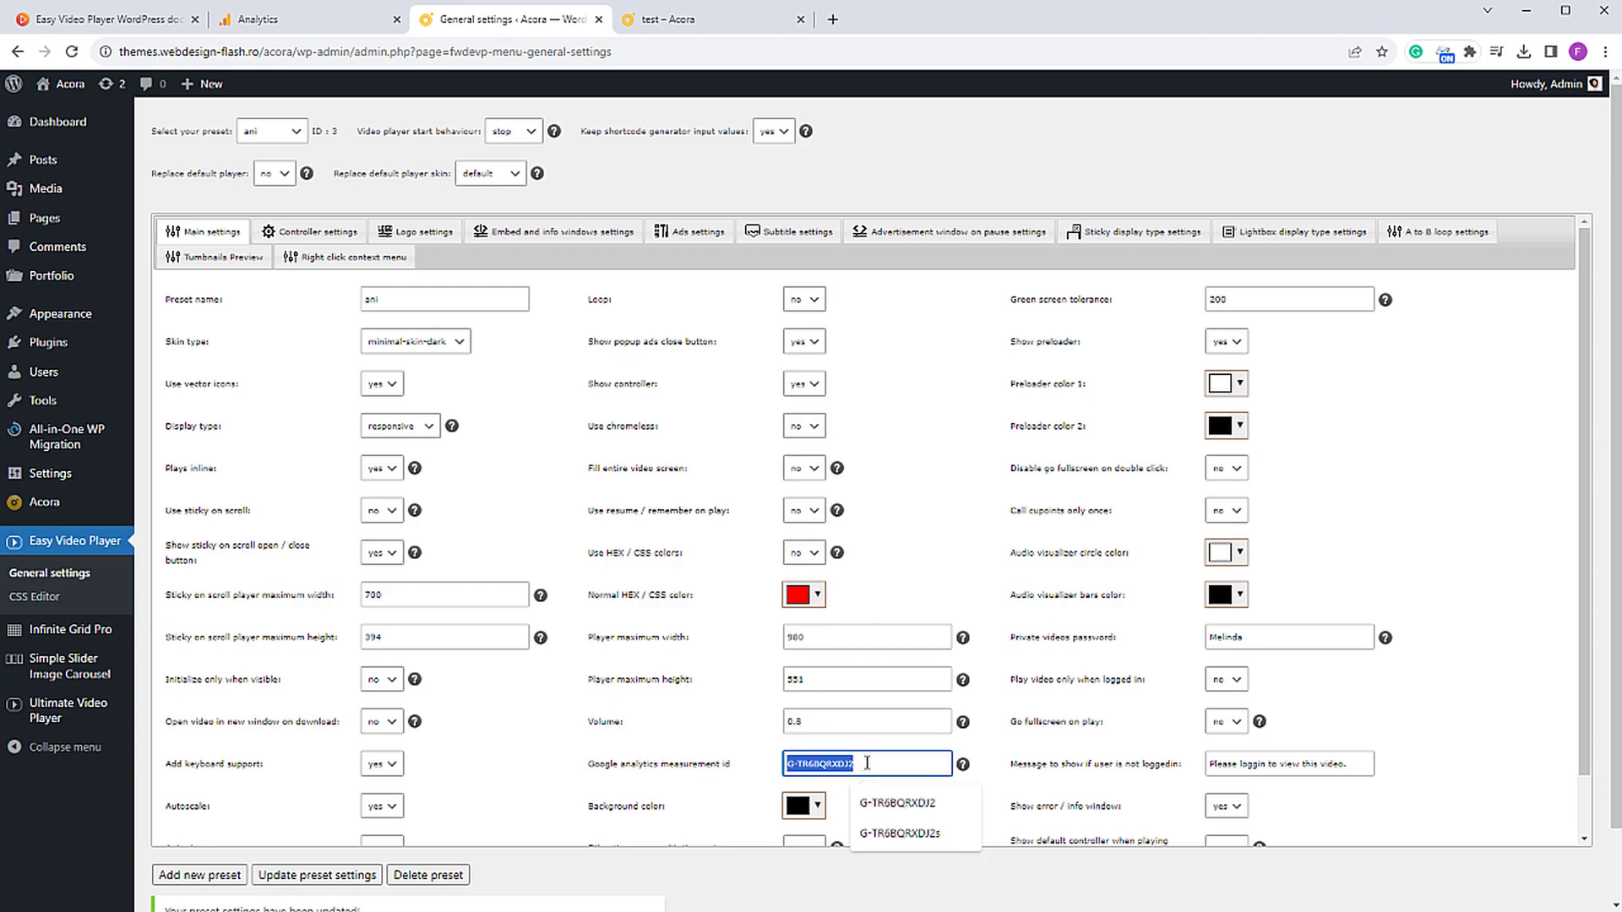
{"action": "left_click", "coordinate": [864, 765]}
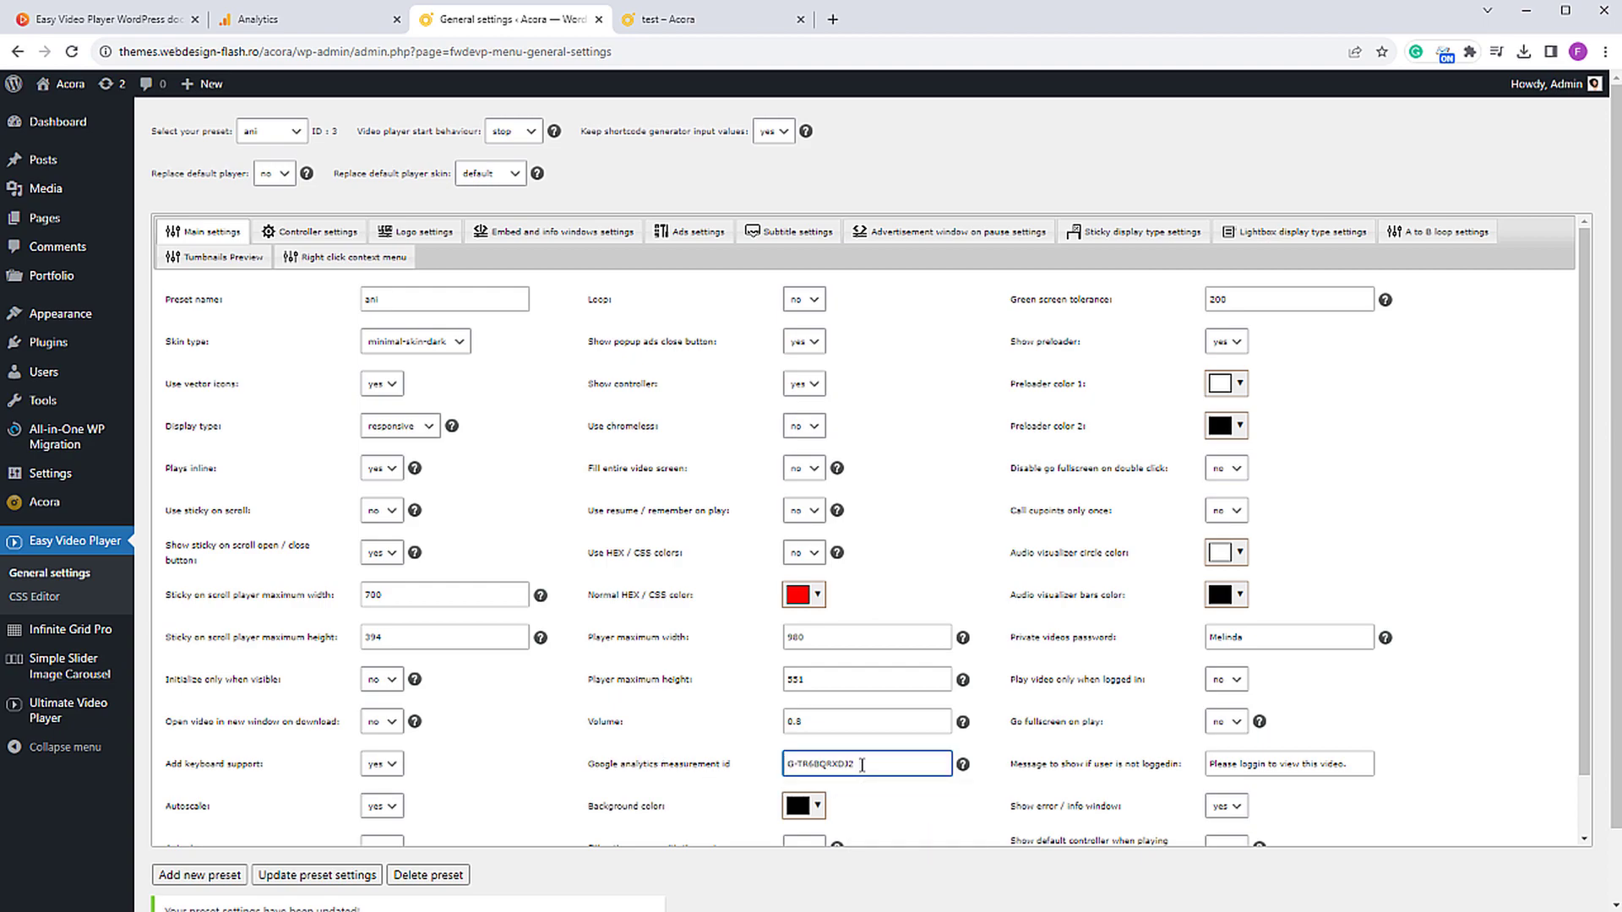
{"action": "left_click", "coordinate": [862, 765]}
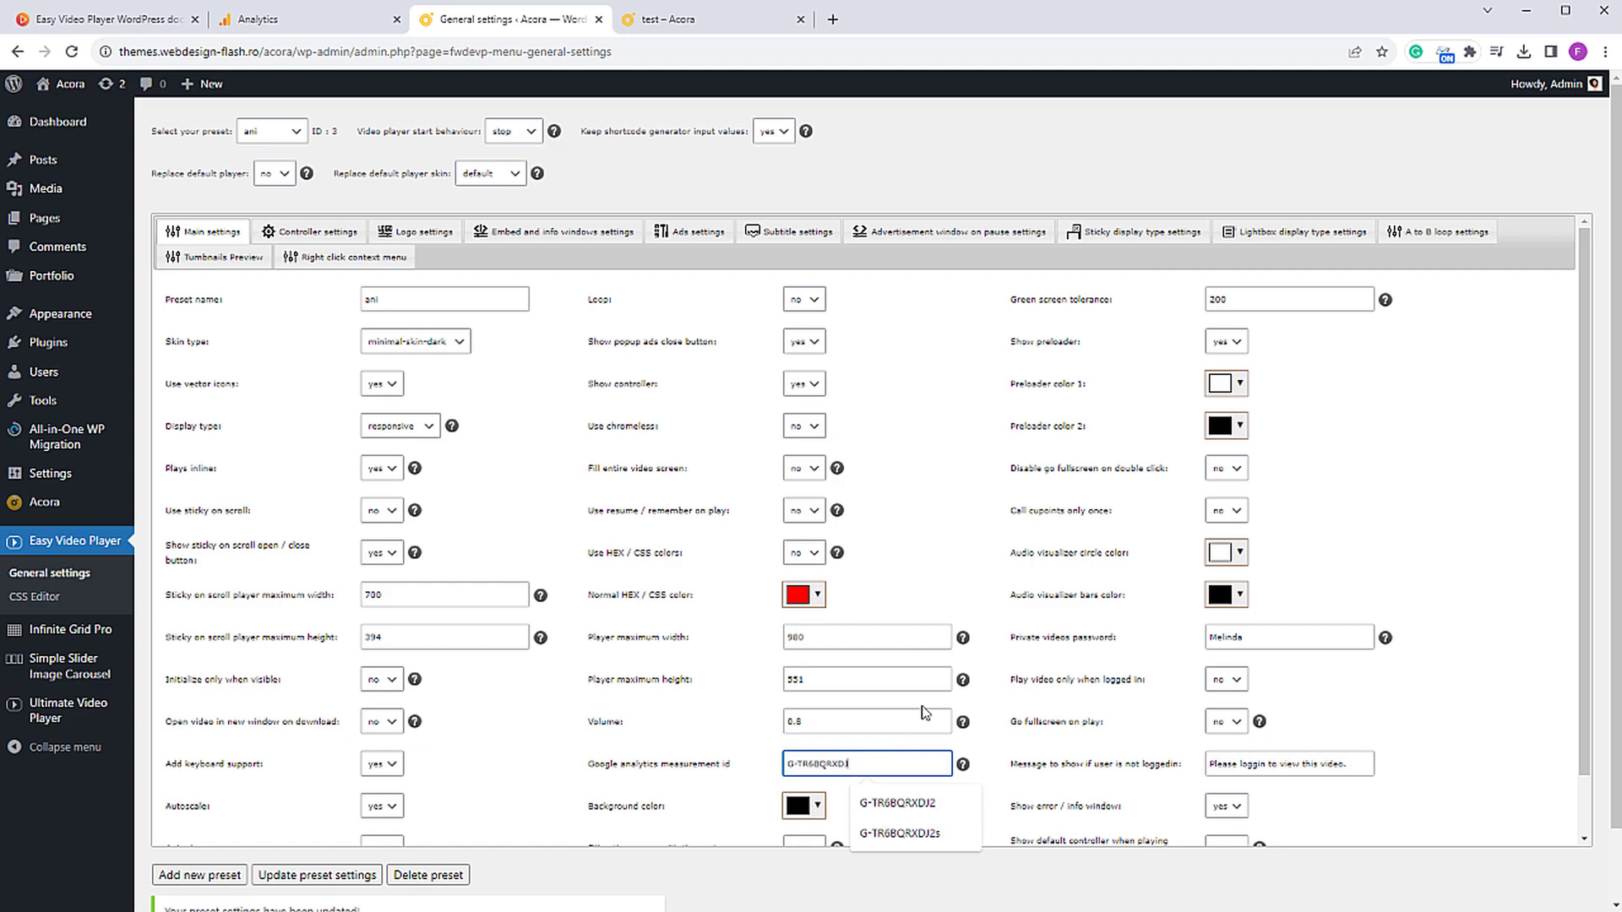
{"action": "type", "text": "2"}
{"action": "key", "text": "BackSpace"}
{"action": "left_click", "coordinate": [318, 875]}
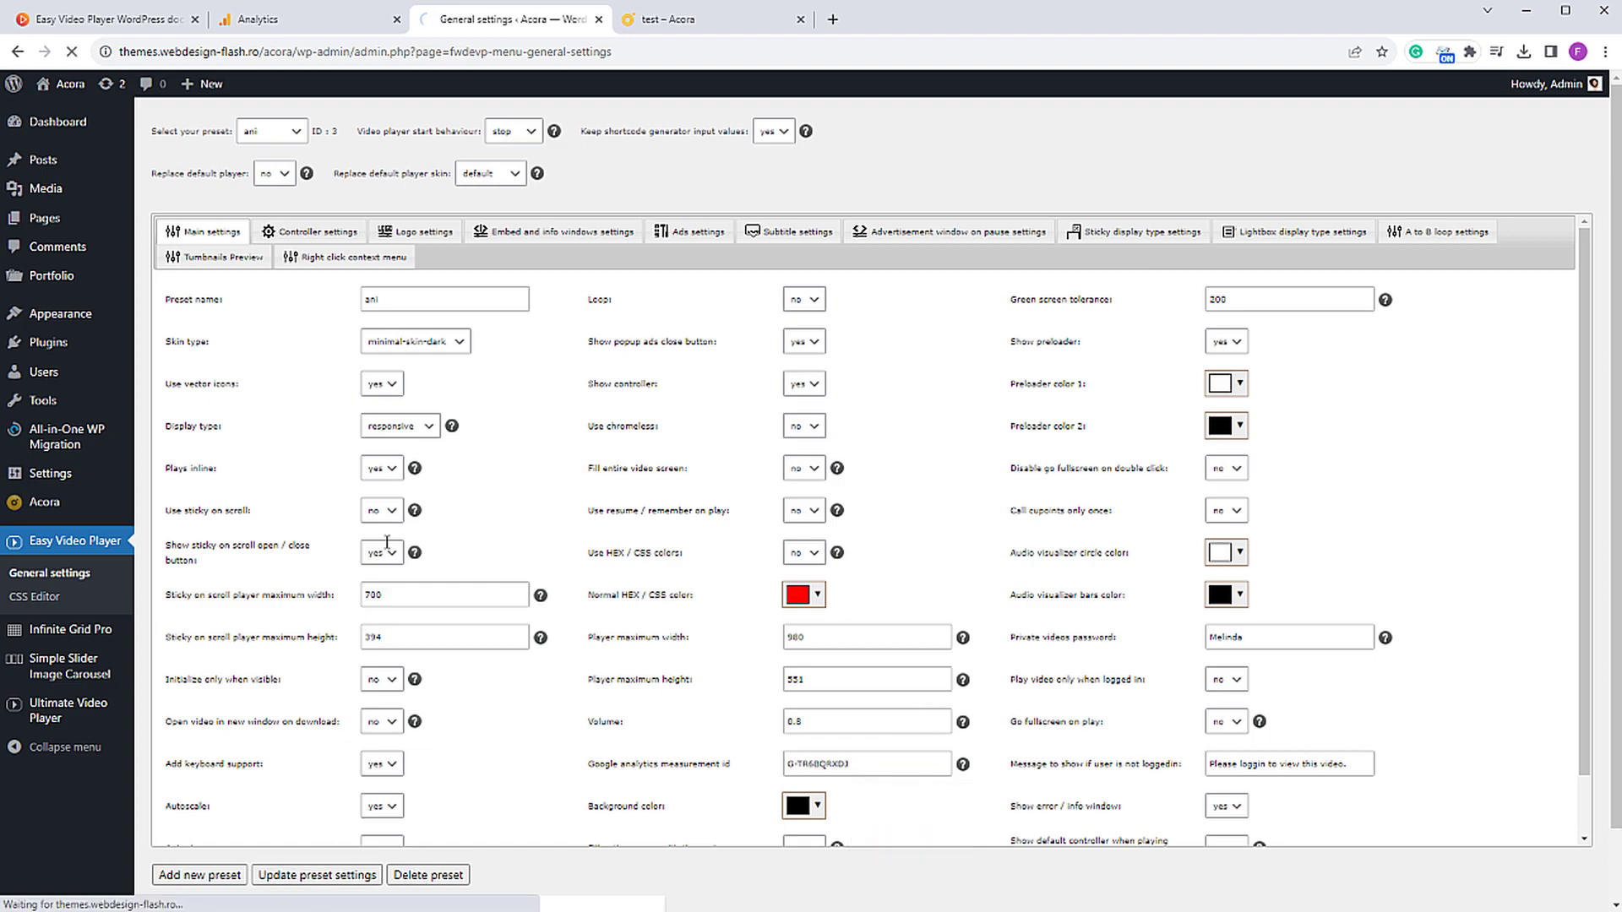
Step: Reload the Acora test page with the altered measurement ID and check DebugView for new events
{"action": "left_click", "coordinate": [695, 47]}
{"action": "left_click", "coordinate": [685, 20]}
{"action": "left_click", "coordinate": [72, 51]}
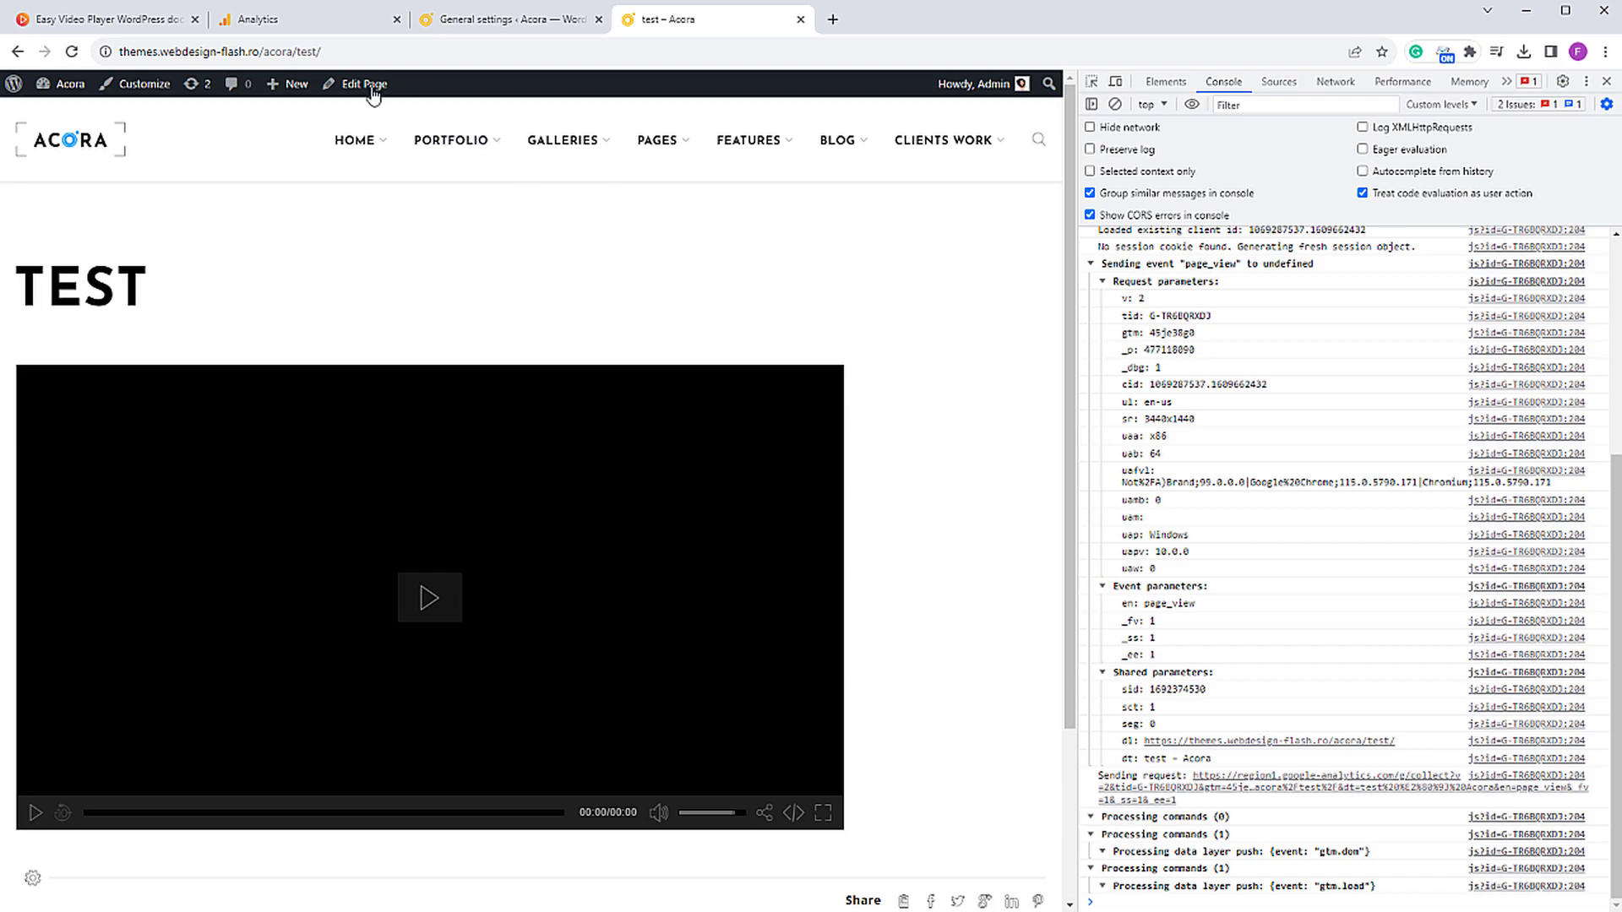
{"action": "left_click", "coordinate": [296, 20]}
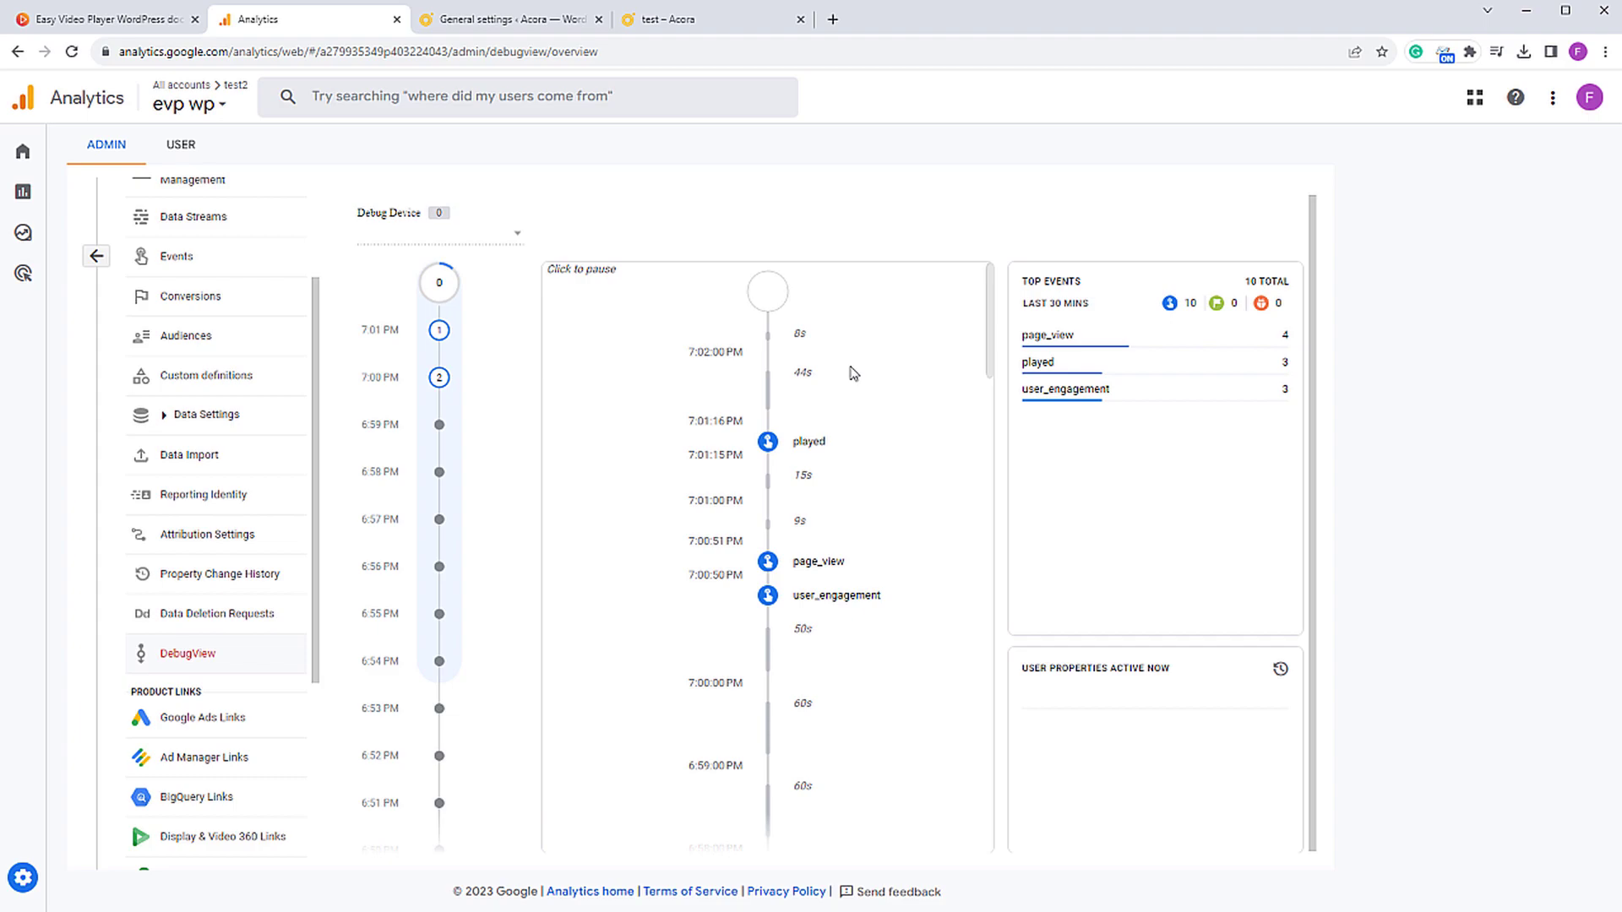
Step: Append 2 to the Google analytics measurement id again and update the preset settings
{"action": "left_click", "coordinate": [467, 24]}
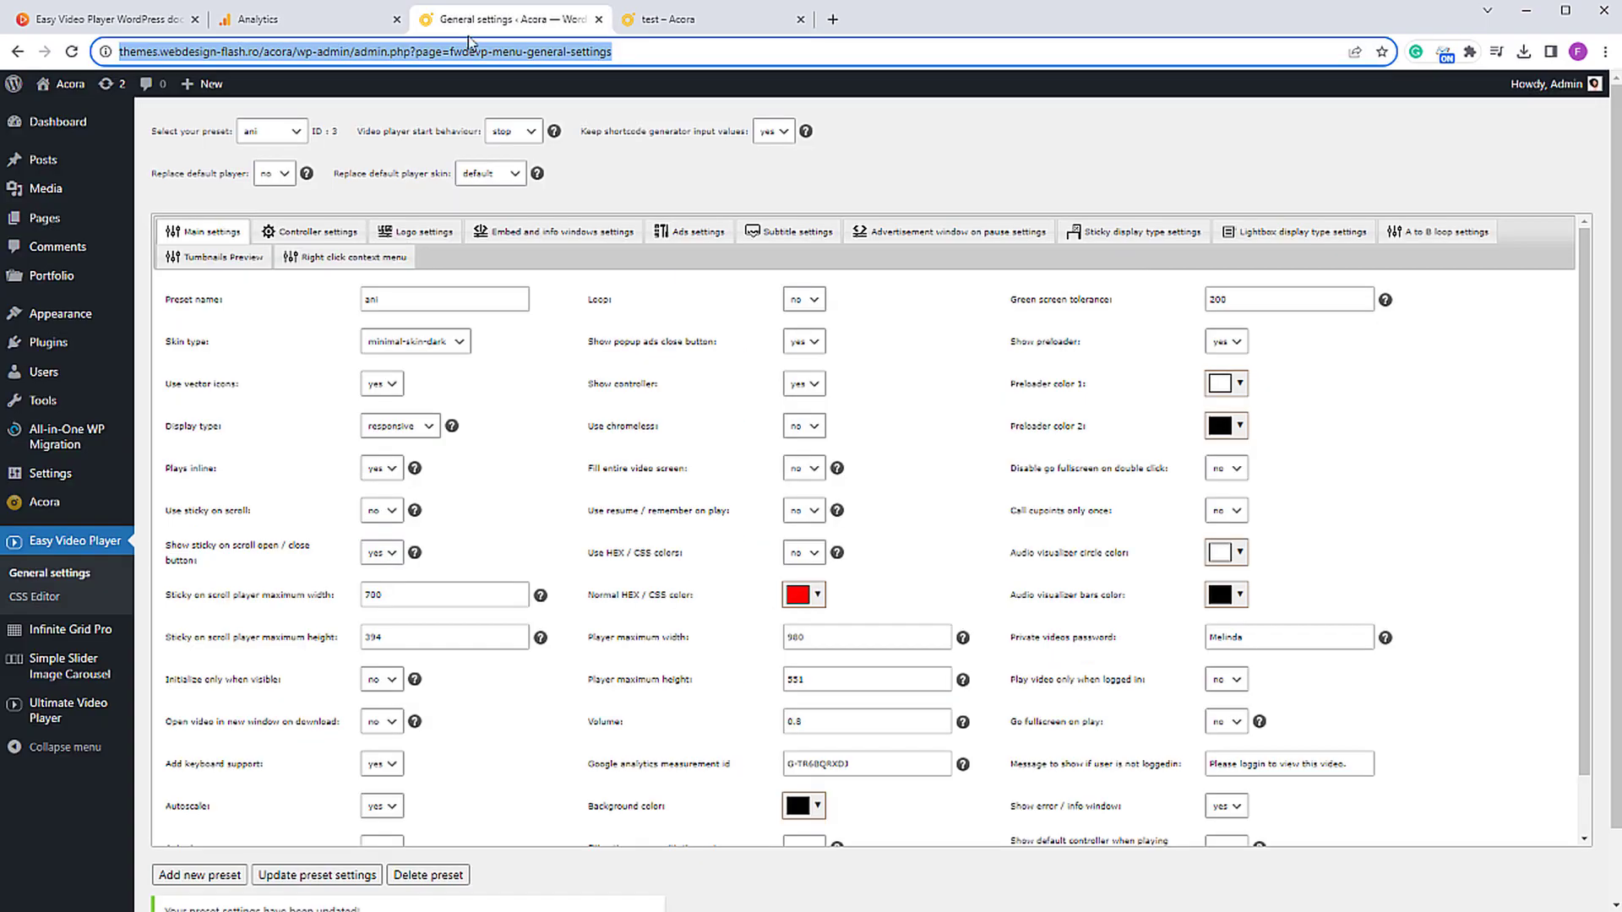
{"action": "left_click", "coordinate": [874, 770]}
{"action": "type", "text": "2"}
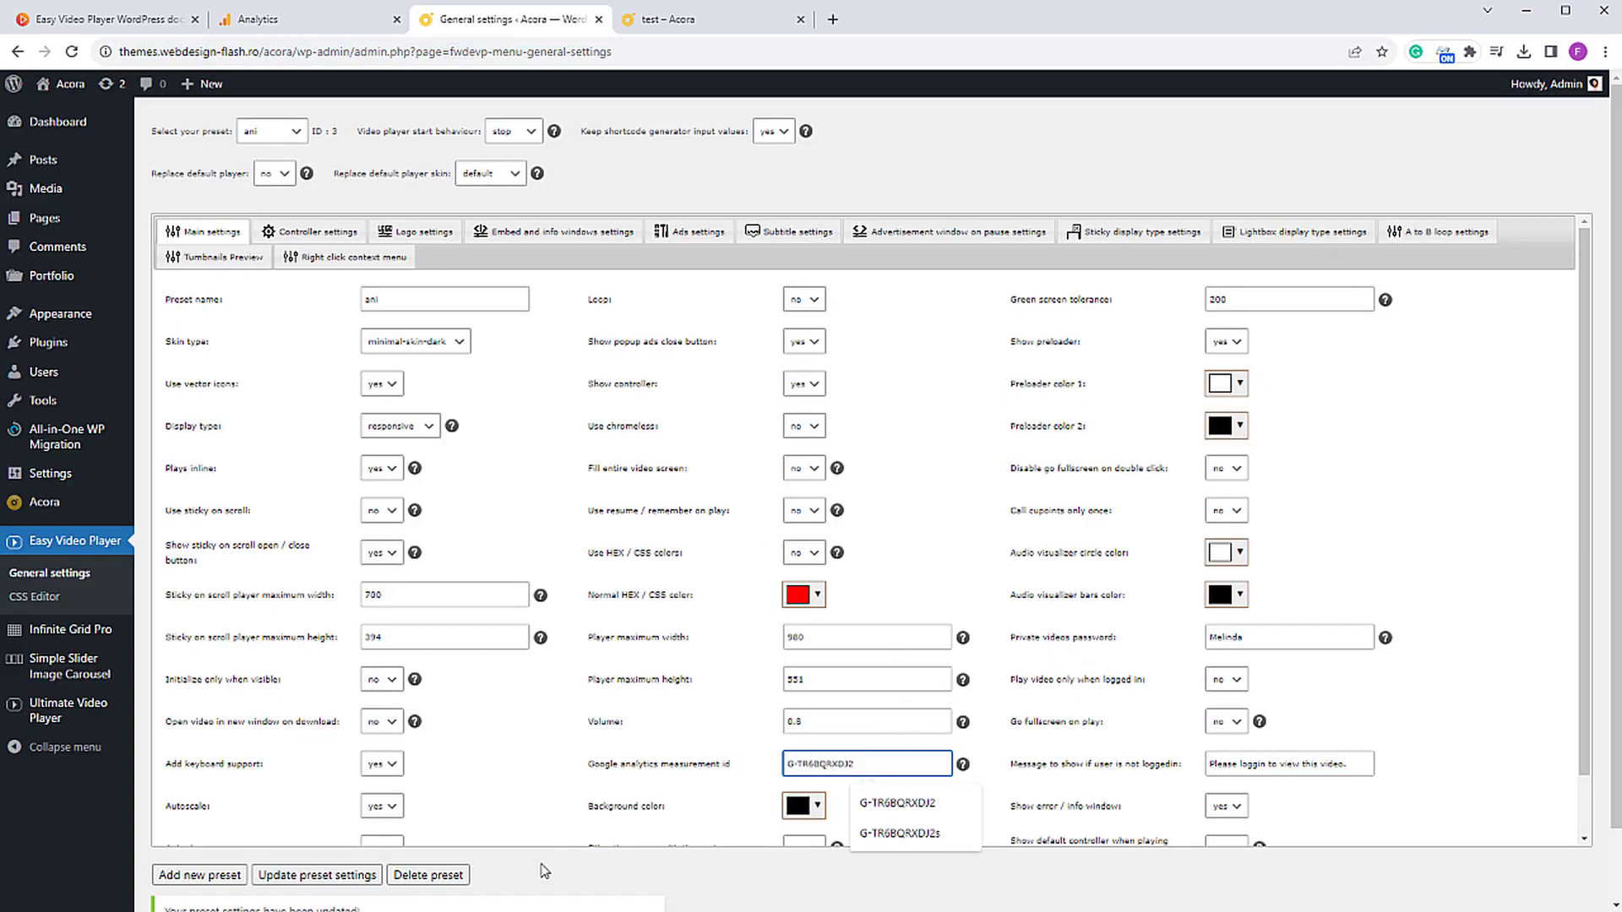
{"action": "left_click", "coordinate": [287, 875]}
{"action": "left_click", "coordinate": [684, 20]}
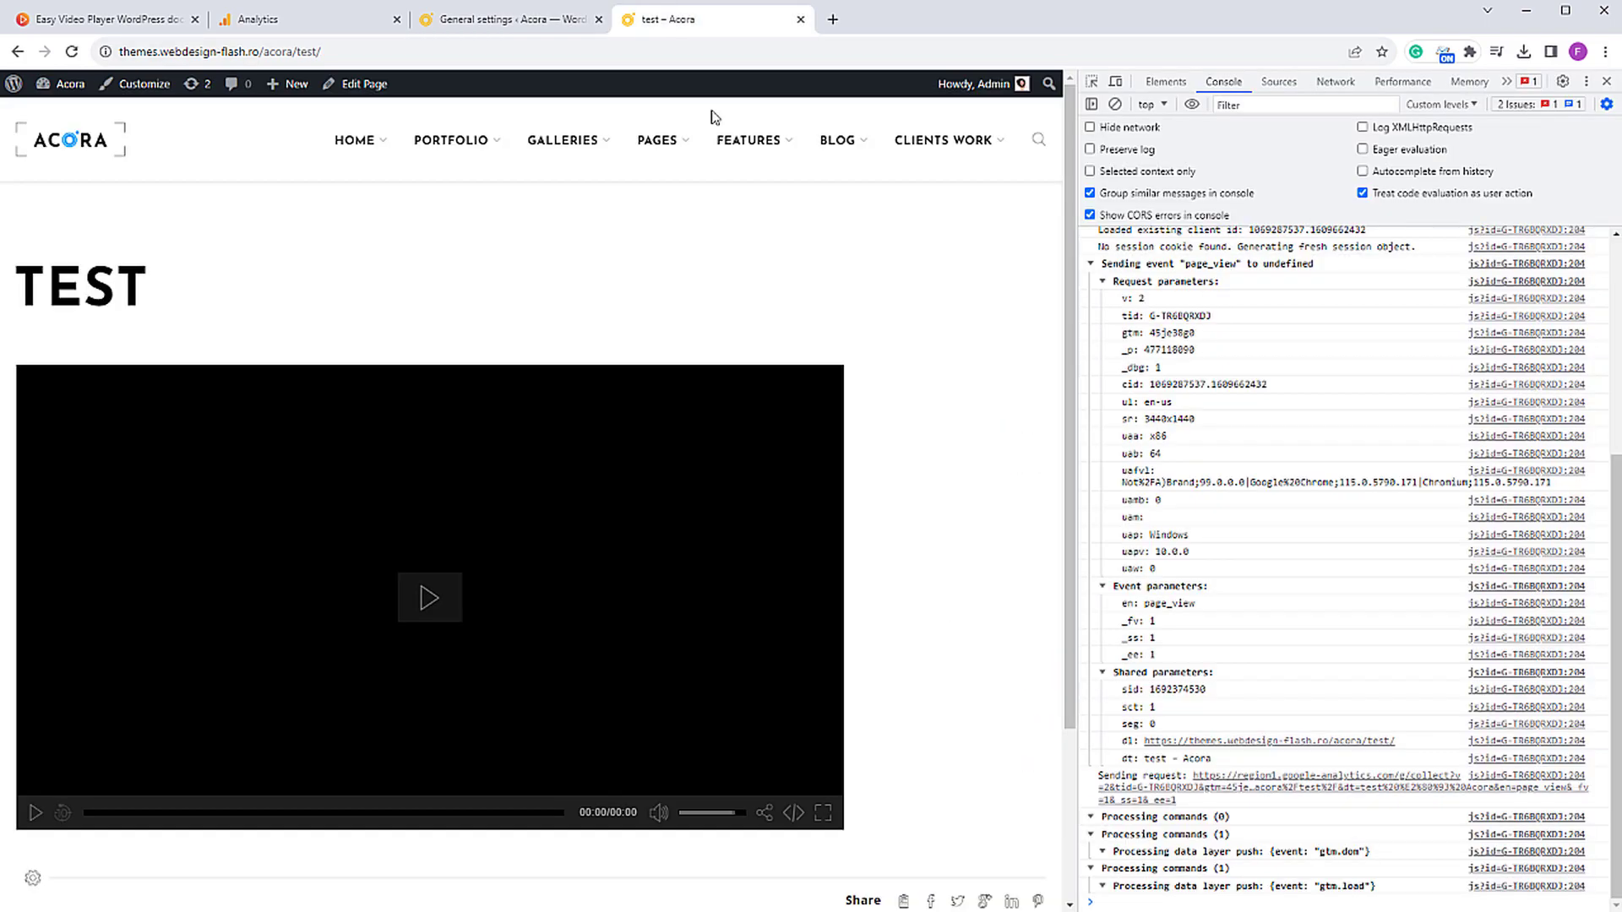
{"action": "left_click", "coordinate": [471, 23]}
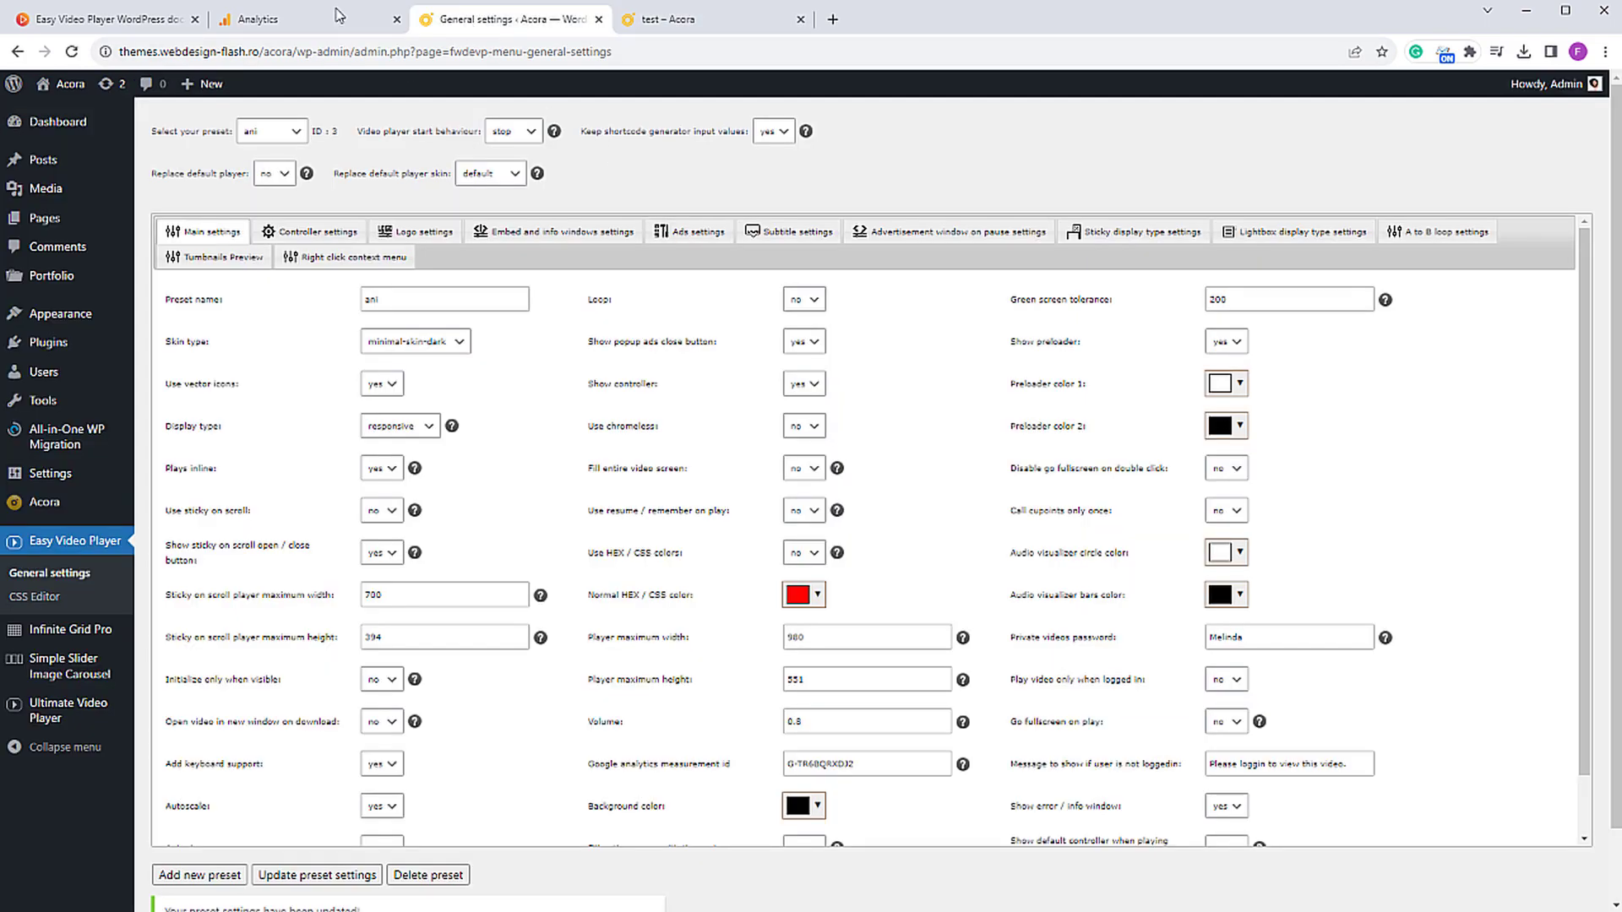
Step: Check DebugView's latest events against the Google analytics measurement id in the player's general settings
{"action": "left_click", "coordinate": [308, 22]}
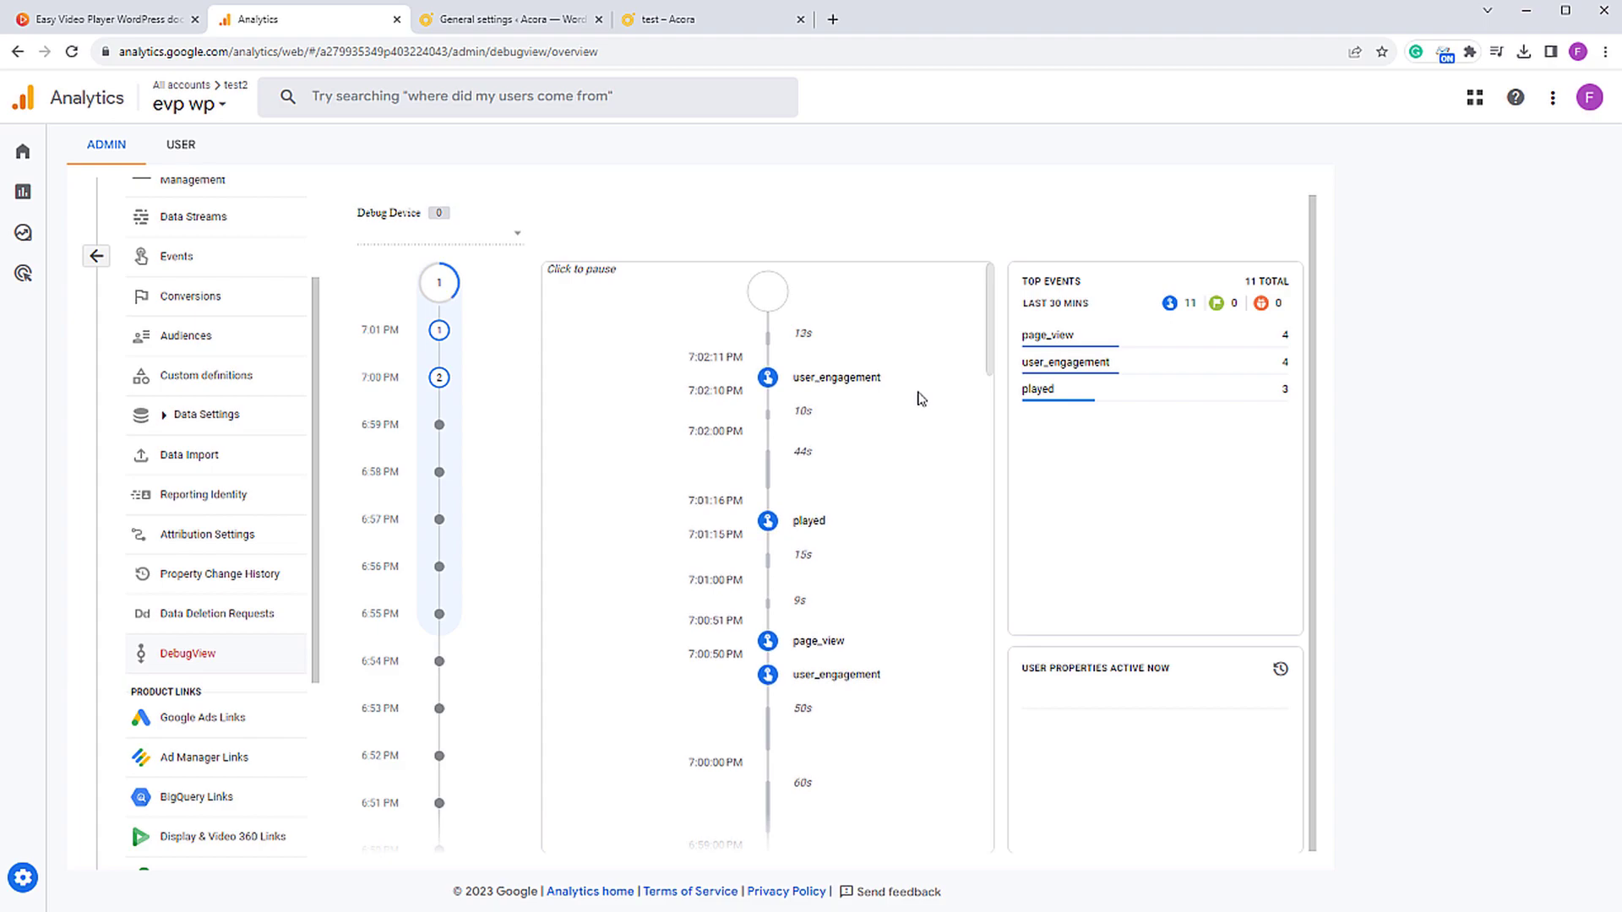
{"action": "left_click", "coordinate": [503, 20]}
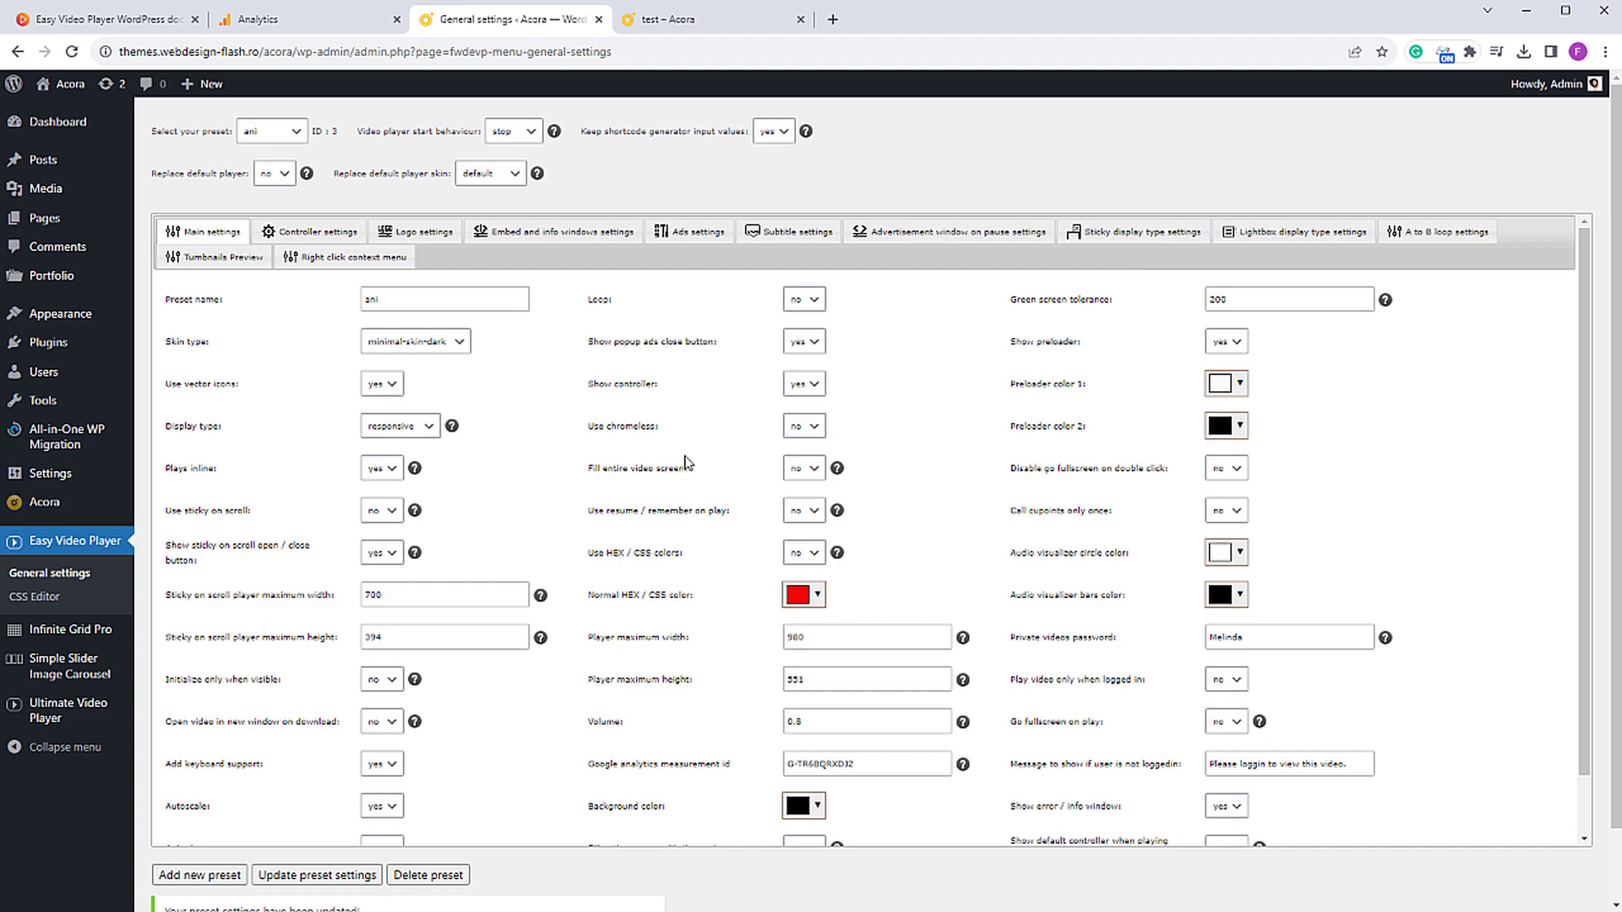
{"action": "left_click", "coordinate": [865, 765]}
{"action": "left_click_drag", "start_coordinate": [865, 764], "coordinate": [758, 769]}
{"action": "left_click", "coordinate": [261, 25]}
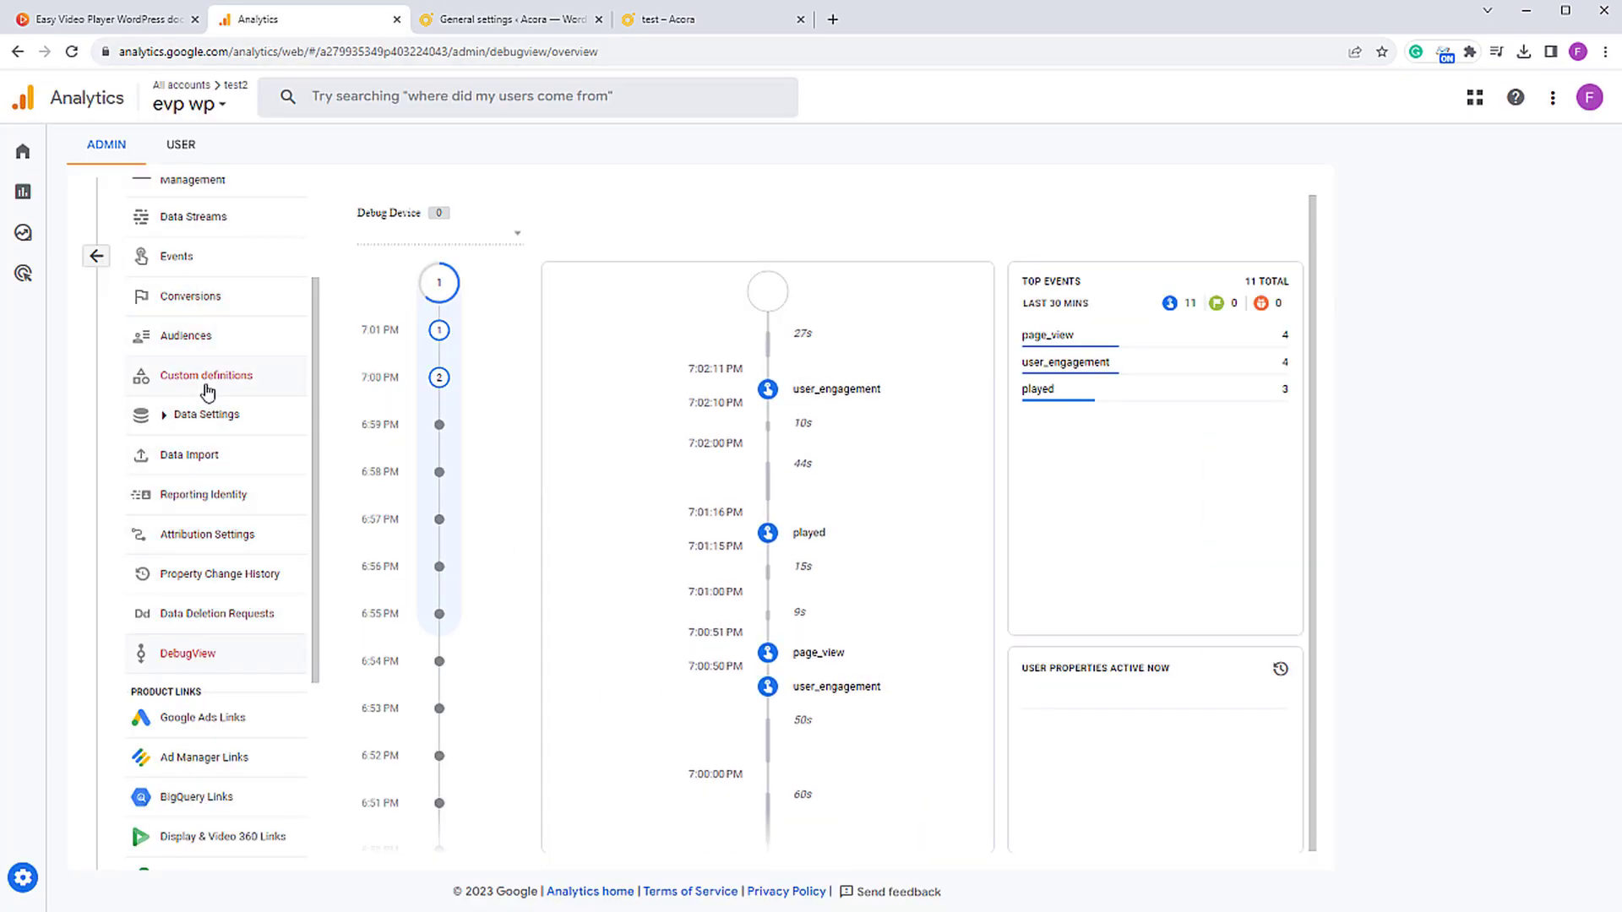
Step: Copy the measurement ID from the evp wp web data stream's details and return to the data streams list
{"action": "scroll", "coordinate": [210, 403], "scroll_direction": "up", "scroll_amount": 2}
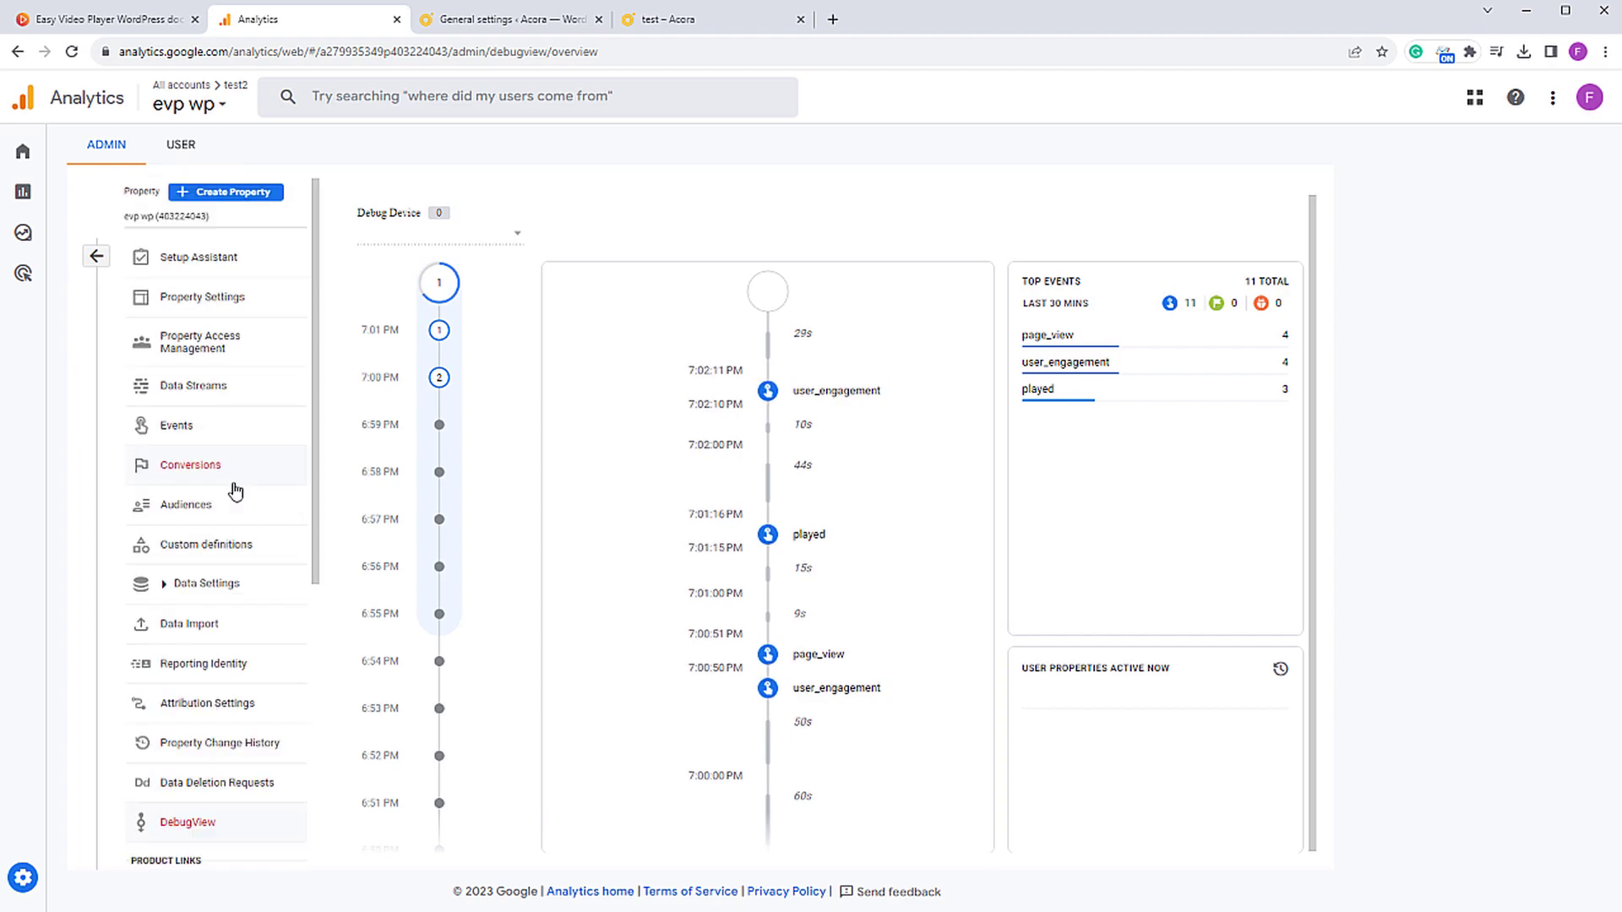
{"action": "left_click", "coordinate": [228, 385]}
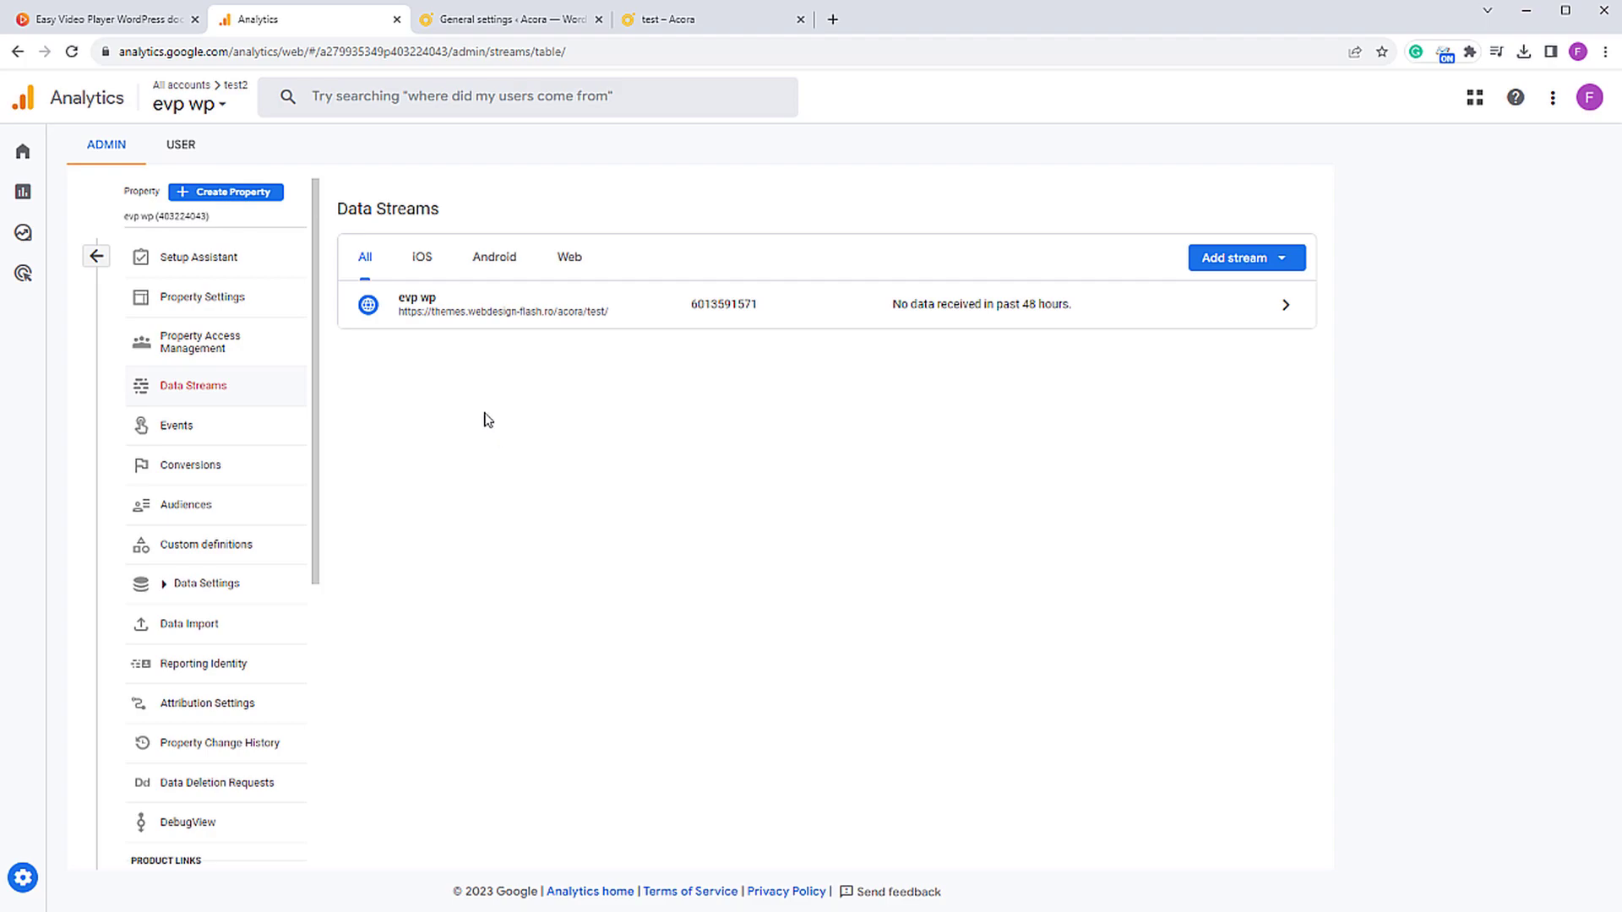
{"action": "left_click", "coordinate": [513, 304]}
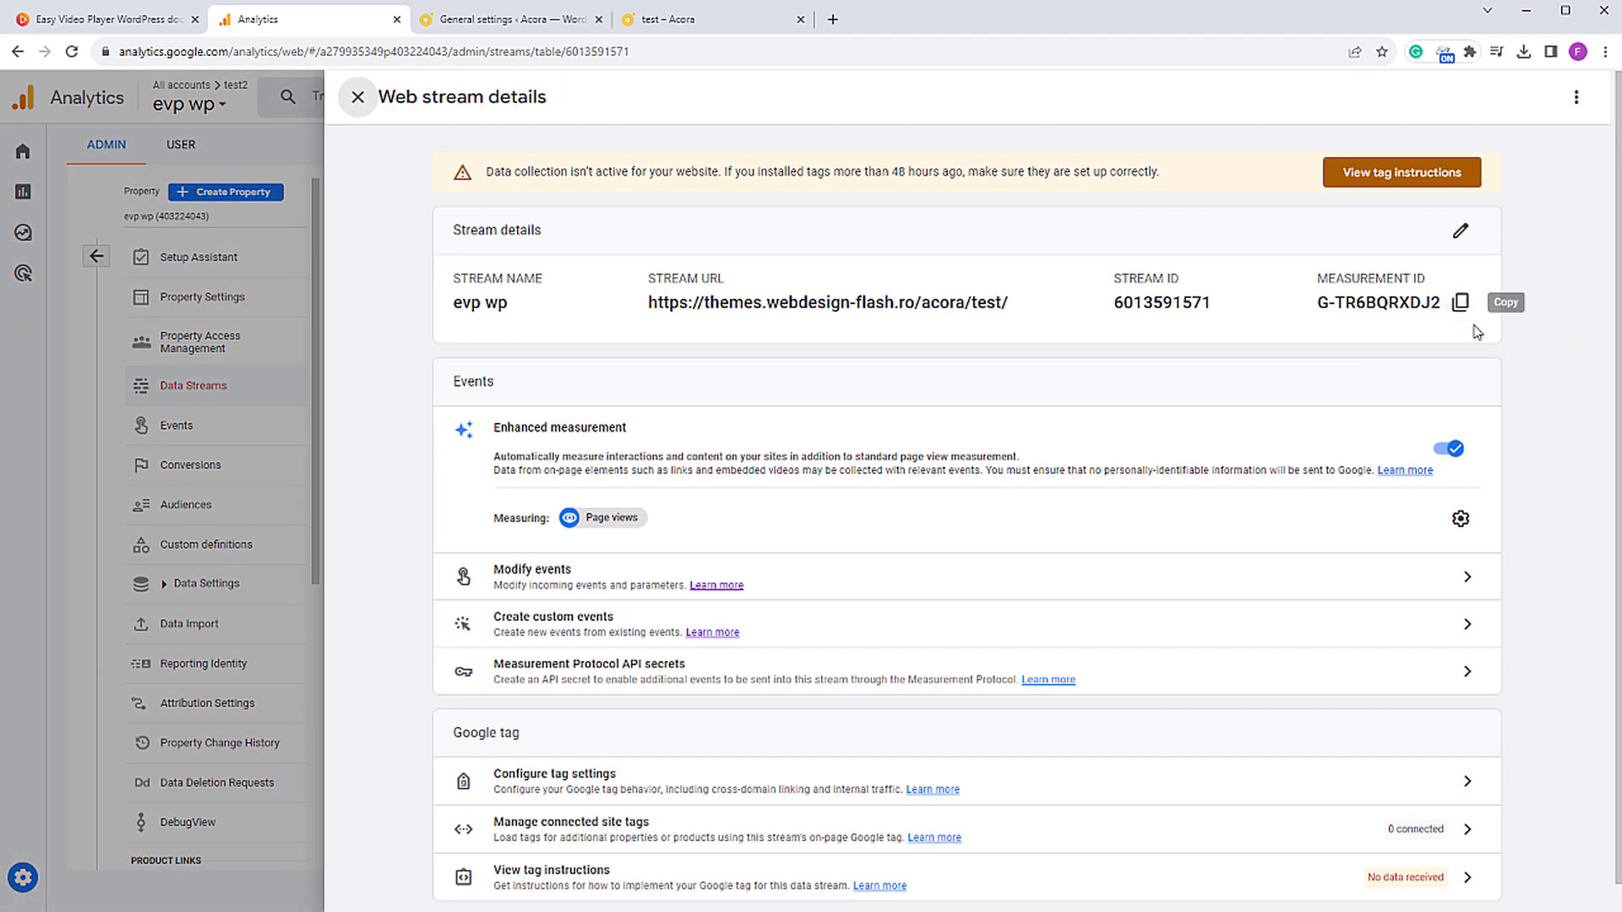
{"action": "left_click", "coordinate": [1461, 314]}
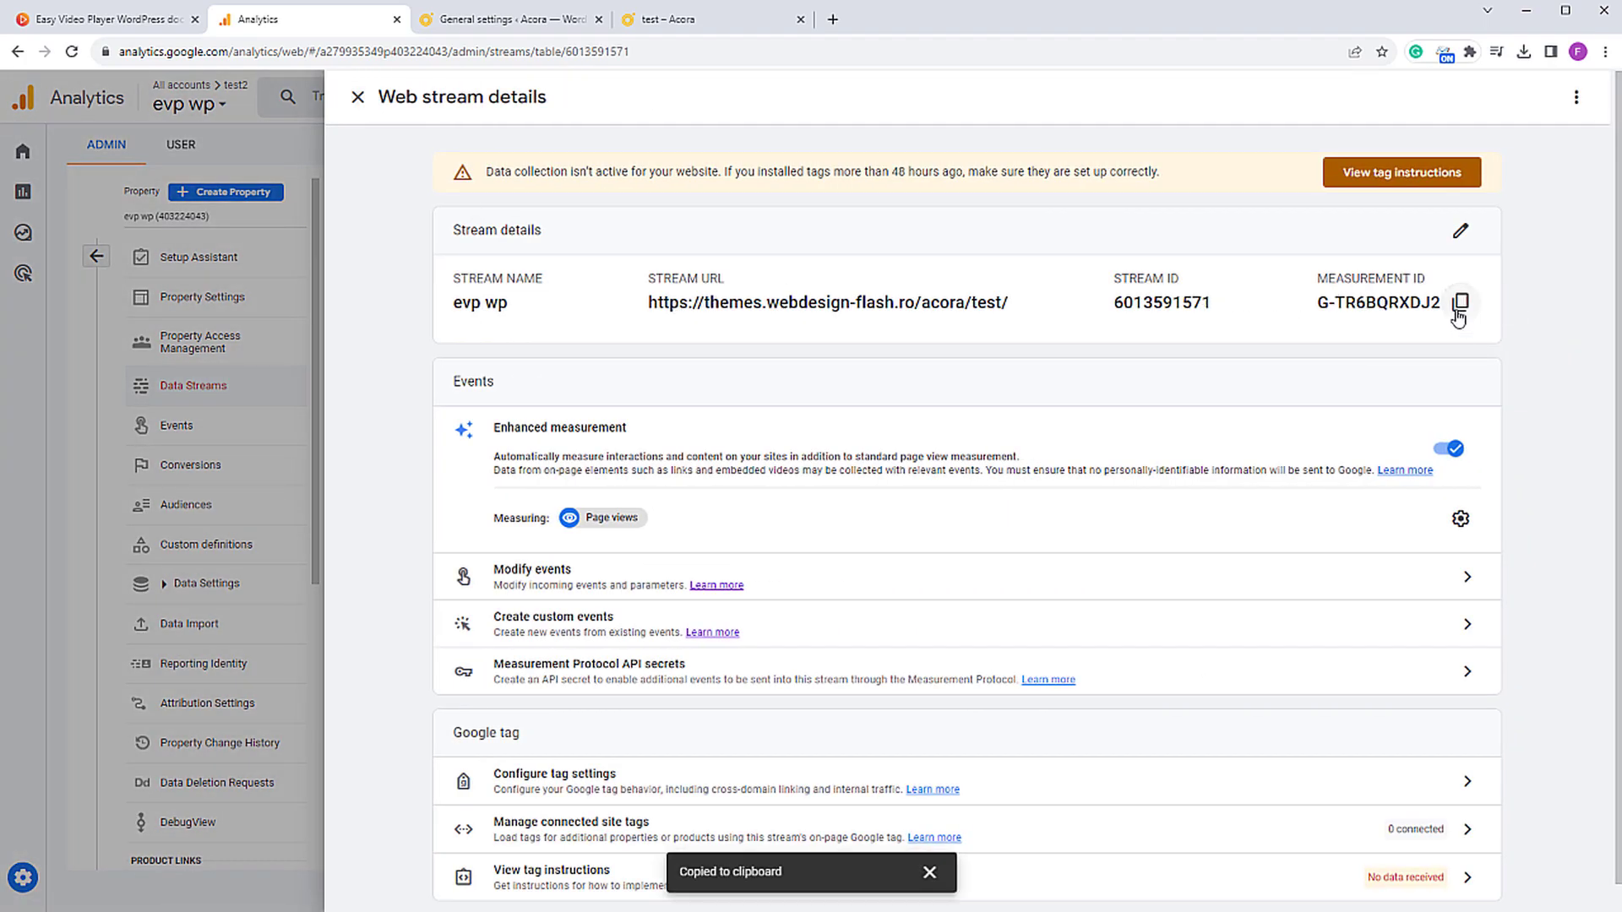
{"action": "left_click", "coordinate": [318, 532]}
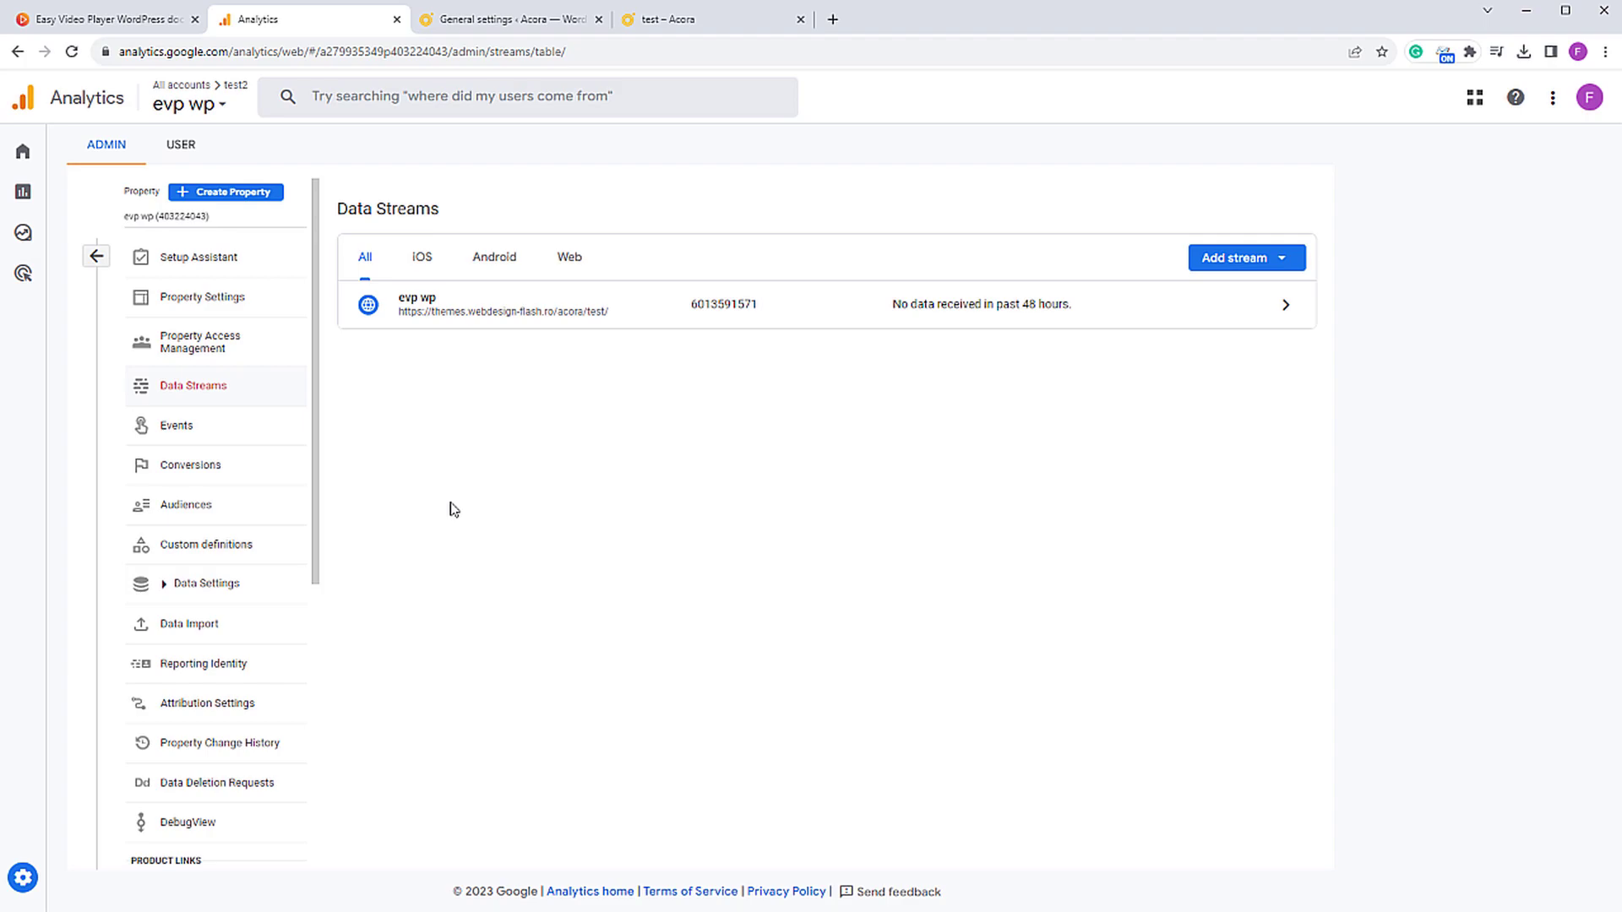
{"action": "key", "text": "alt+Left"}
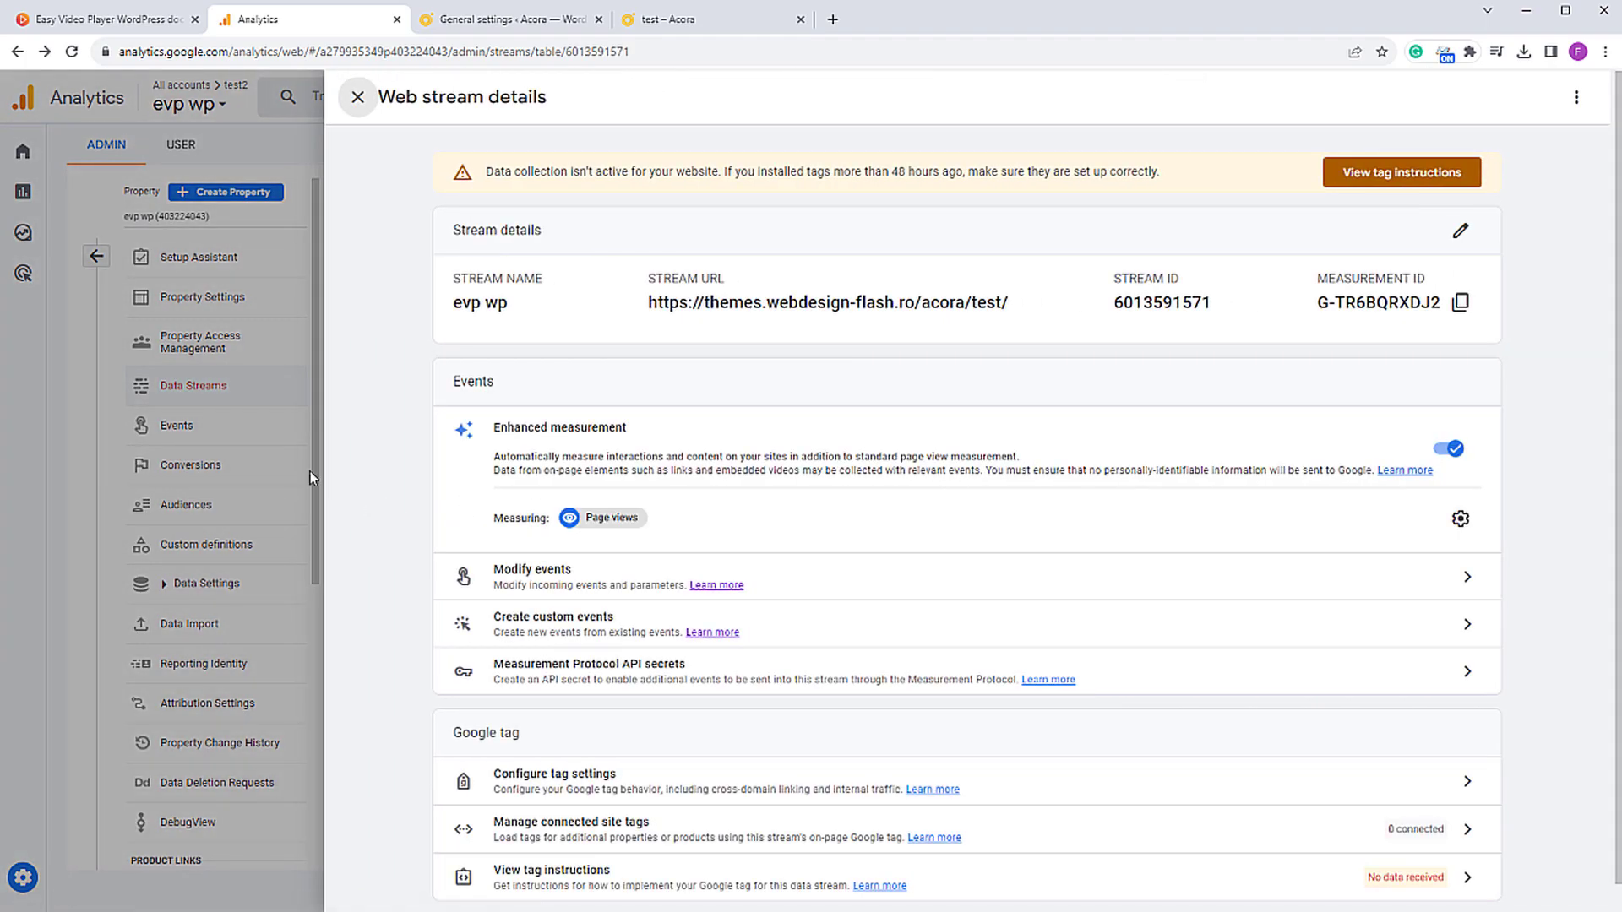
{"action": "left_click", "coordinate": [312, 474]}
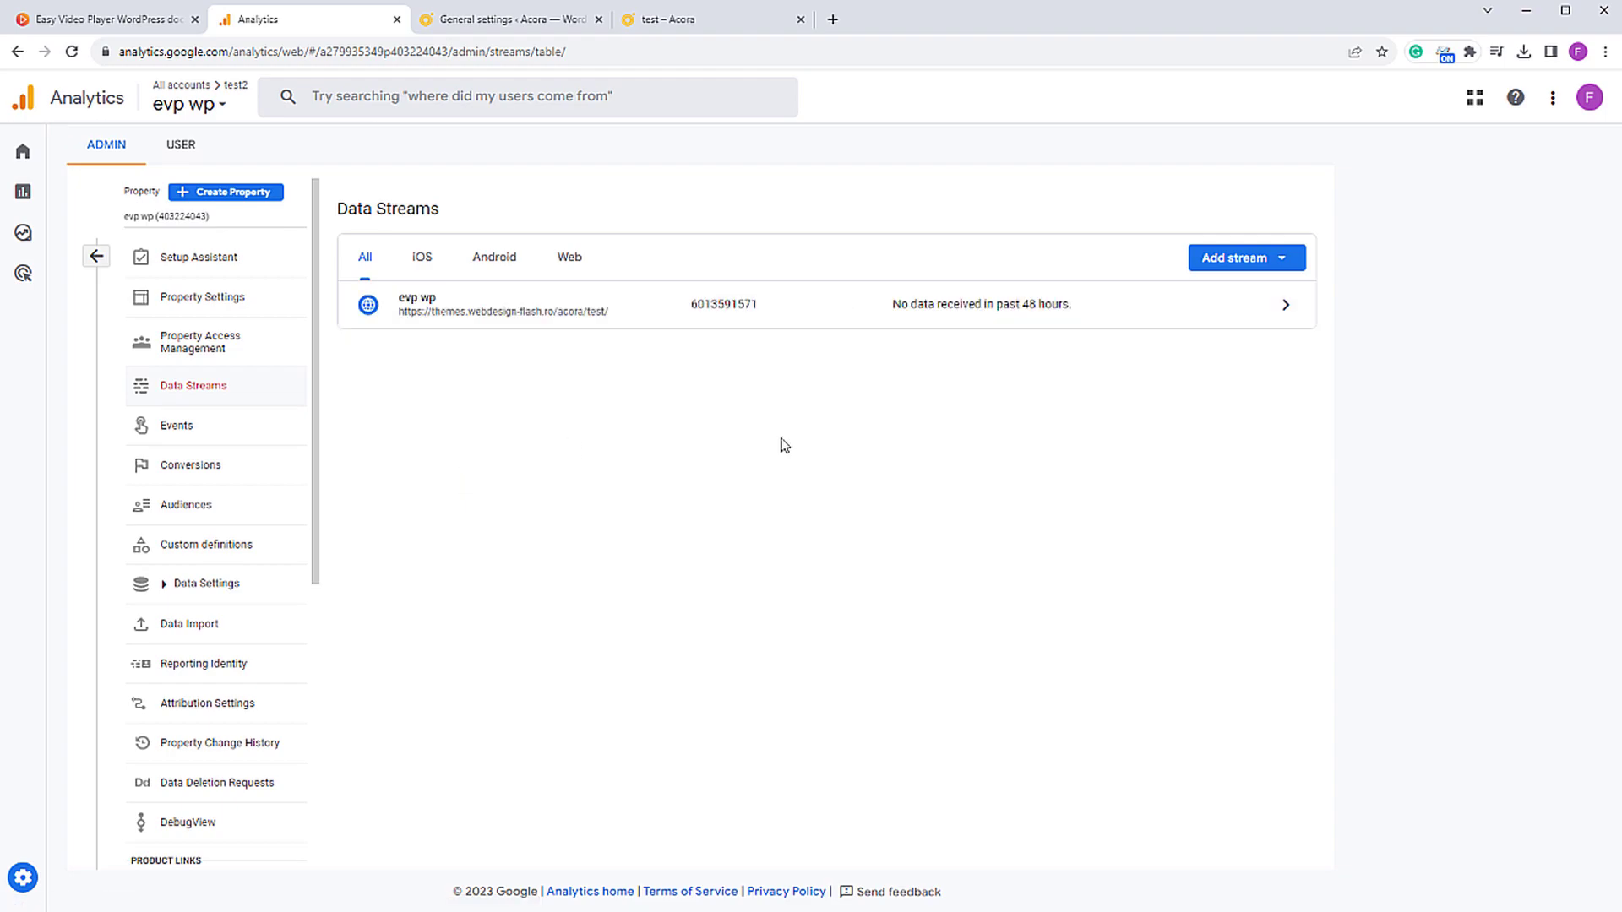